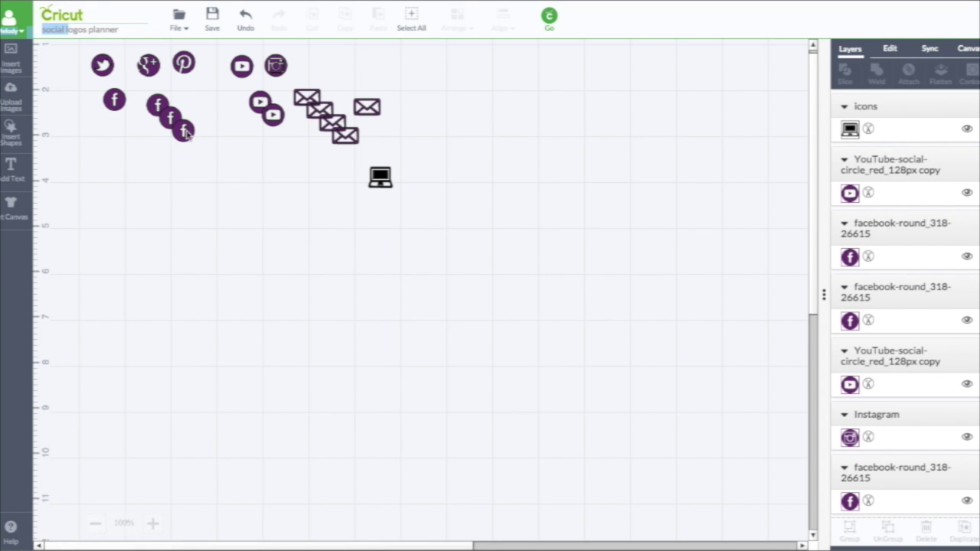
Reposition two of the overlapping Facebook icons to start spreading the stacked cluster apart on the canvas.
drag(186, 132, 190, 129)
drag(306, 98, 306, 100)
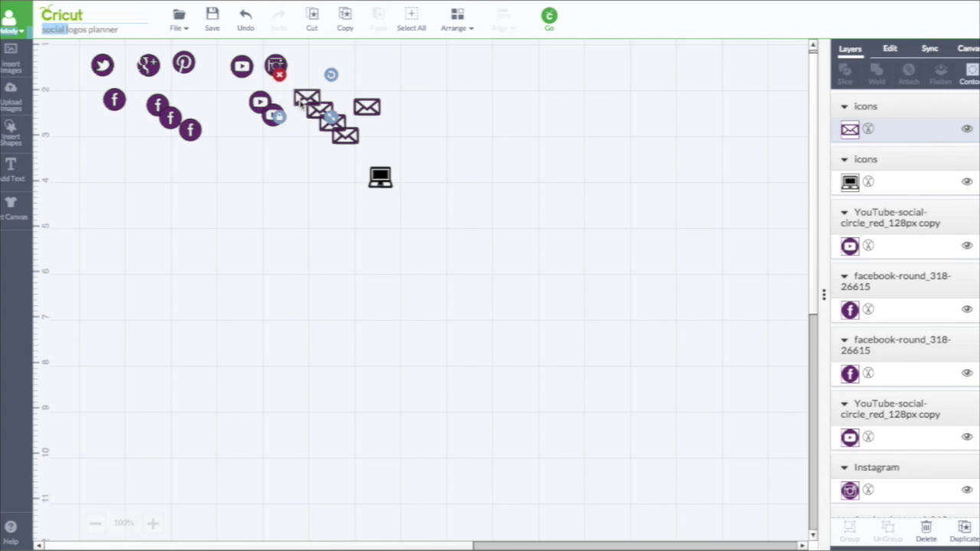
scroll(135, 77, up, 5)
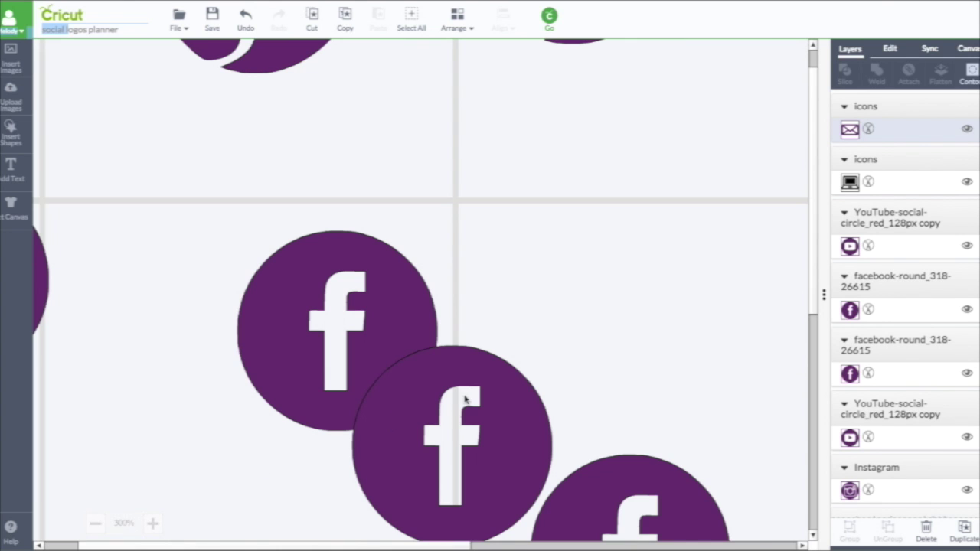
drag(441, 437, 429, 380)
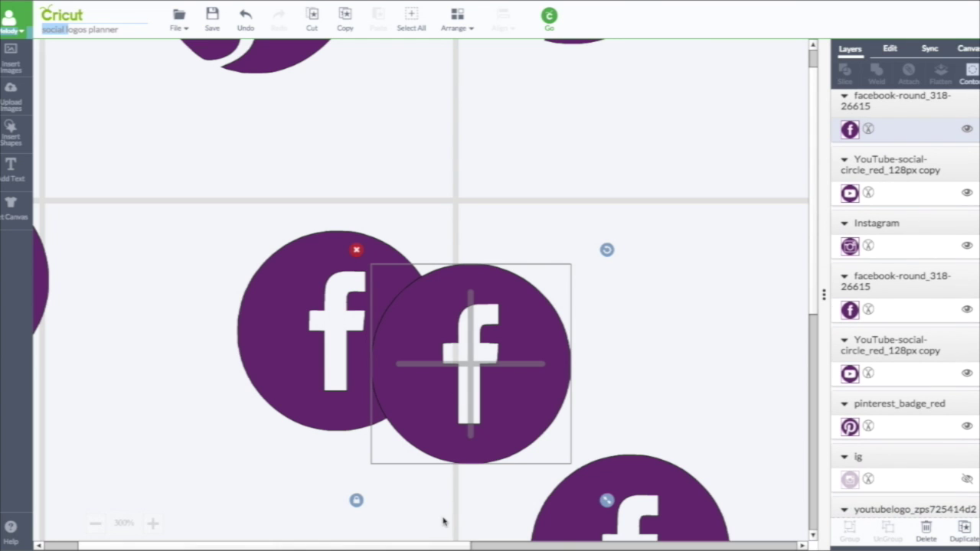
Move the Pinterest icon farther from the Google+ icon into the open space before the YouTube icon.
drag(447, 547, 456, 545)
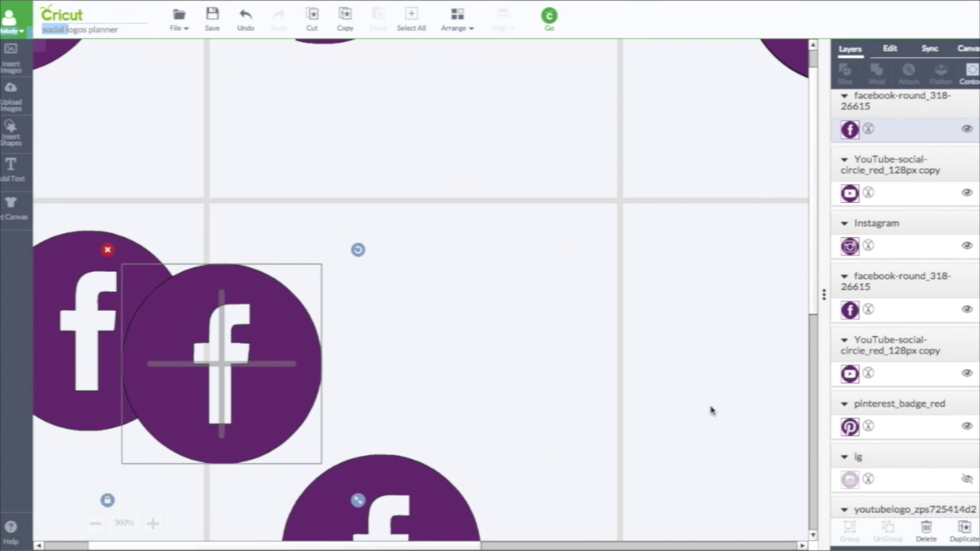
drag(811, 252, 809, 225)
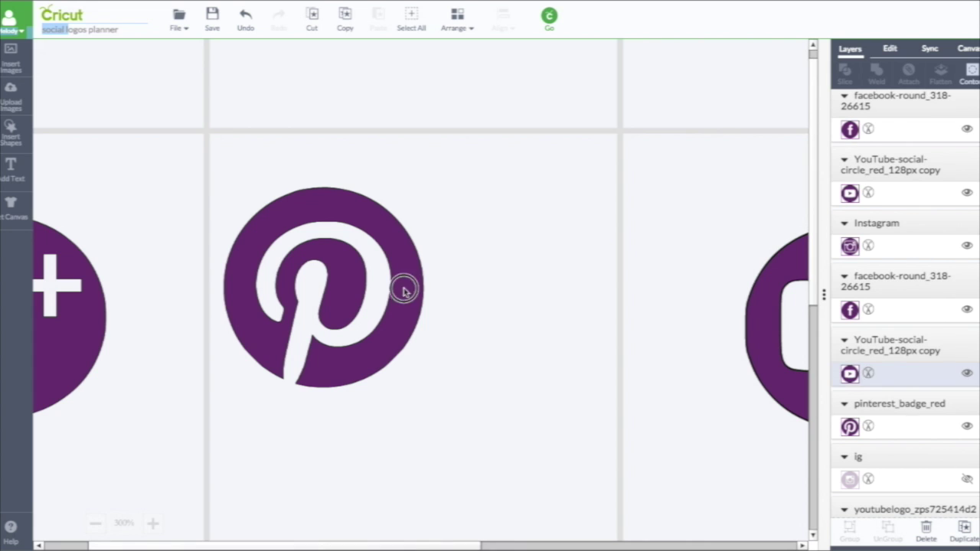
drag(405, 284, 528, 299)
Separate the remaining overlapping Facebook icons and the two overlapping YouTube icons on the canvas.
click(95, 523)
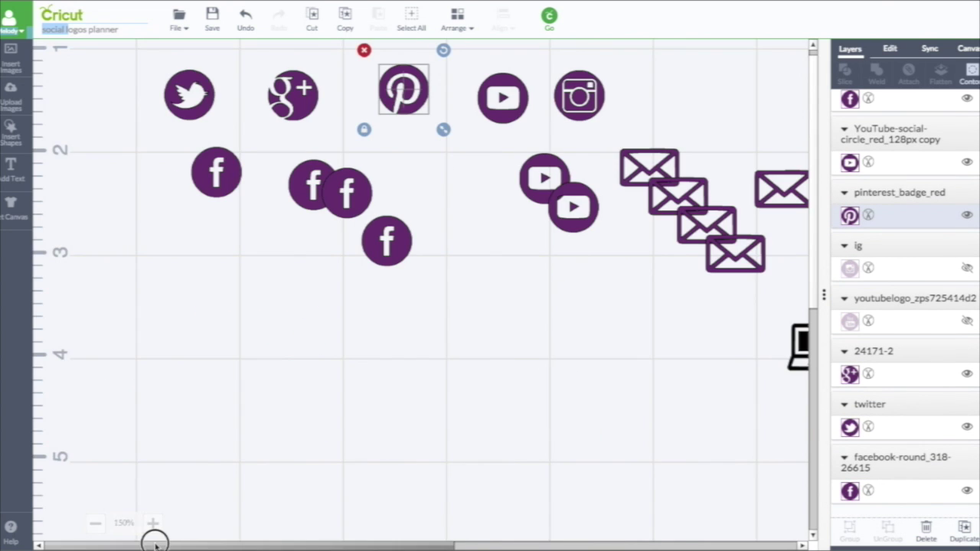
scroll(388, 335, up, 2)
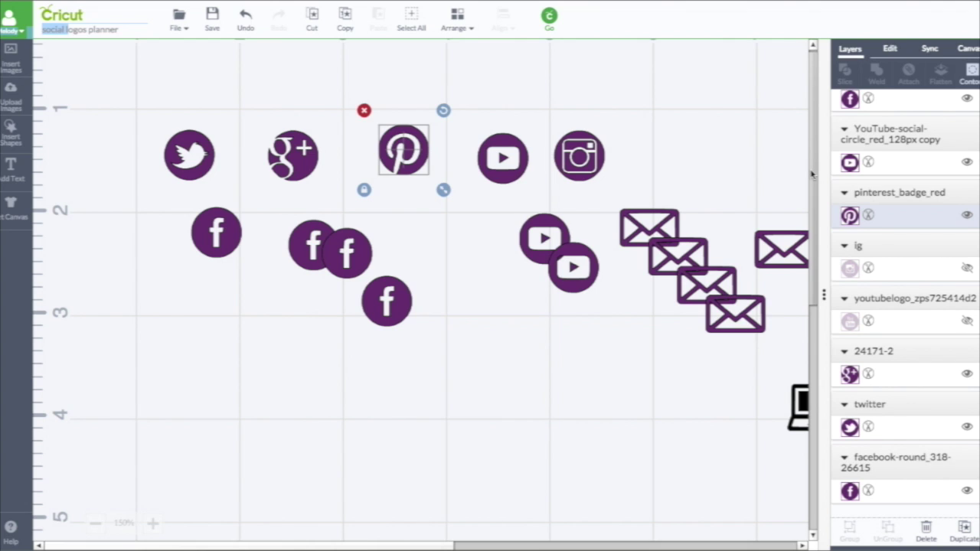
scroll(811, 174, down, 1)
drag(360, 241, 384, 229)
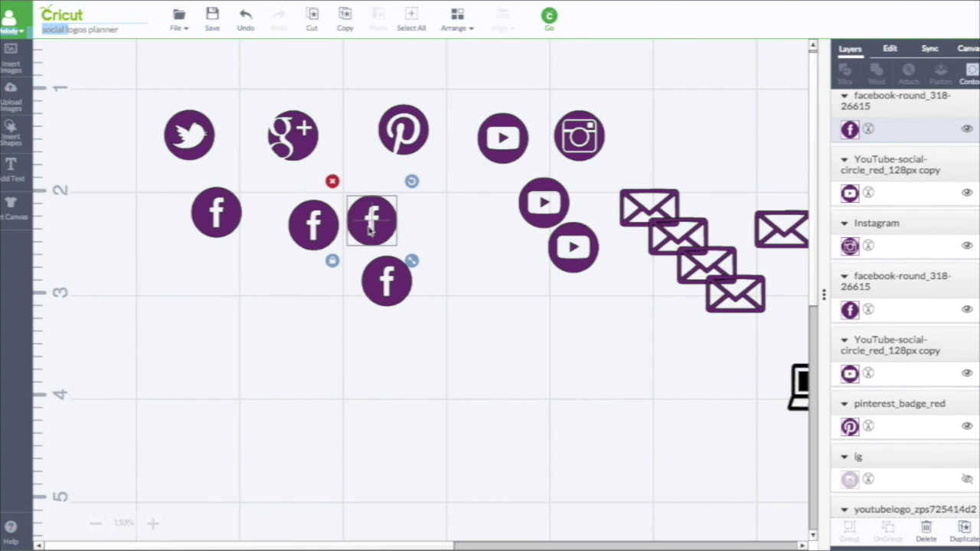
scroll(371, 230, up, 2)
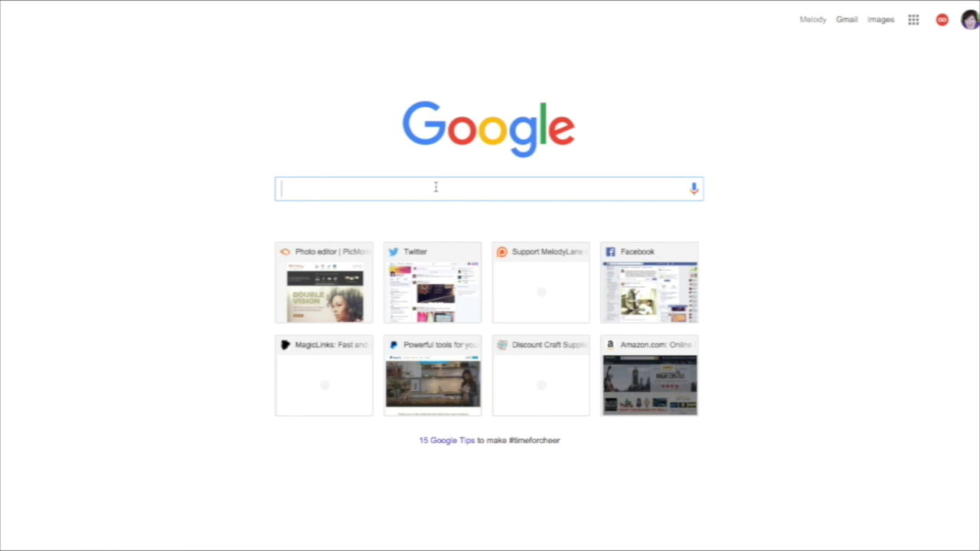
Switch to Google, search for "social logo", and narrow the image results to the Png suggestion.
text(social logo)
key(Return)
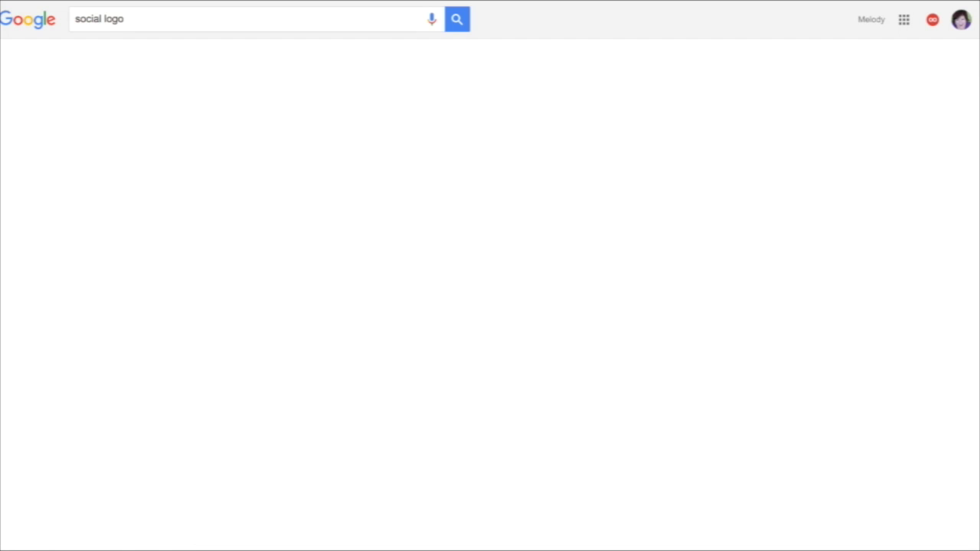
click(128, 58)
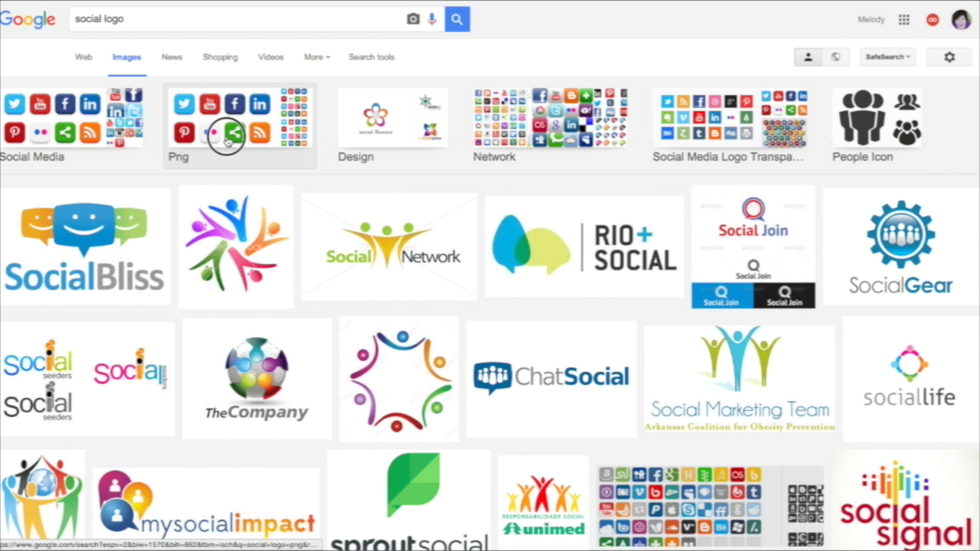
click(228, 140)
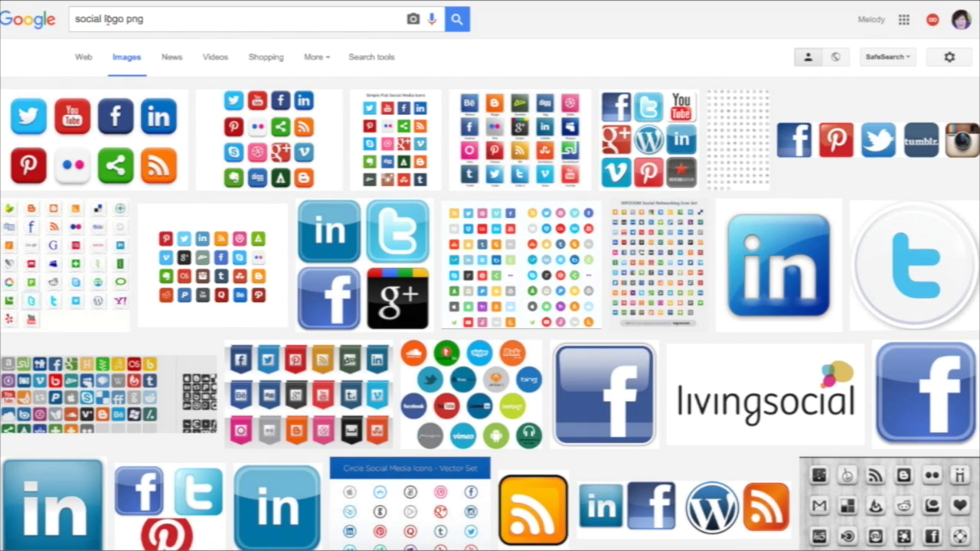
Change the image search to "facebook logo png transparent background".
double_click(98, 18)
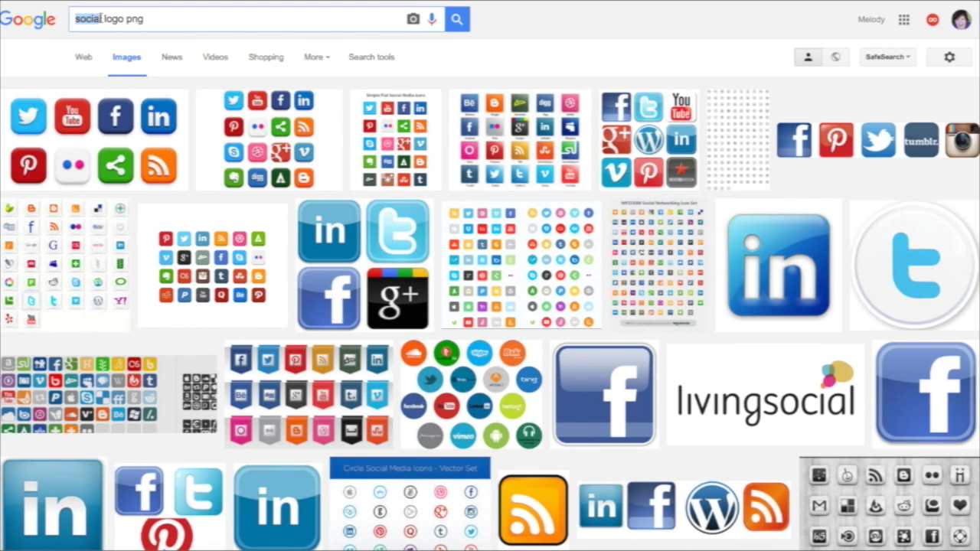
text(facebook)
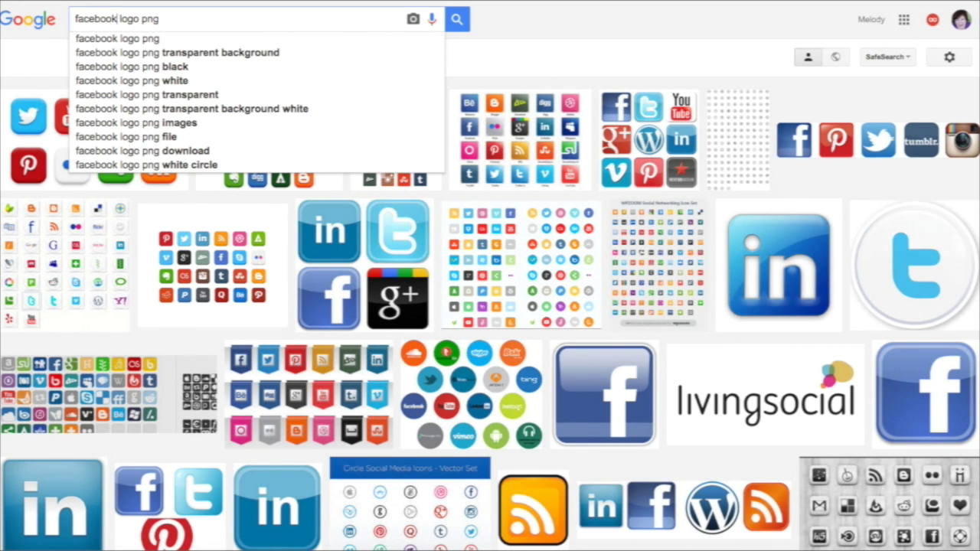
click(185, 56)
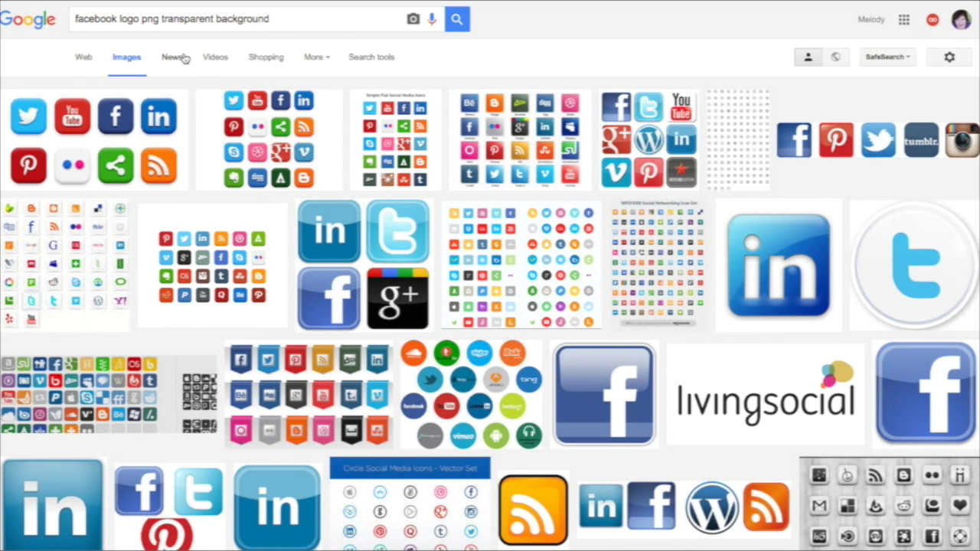
Look through the Facebook logo results and open the preview of the round blue 300 × 300 logo.
scroll(261, 123, down, 6)
scroll(258, 218, down, 3)
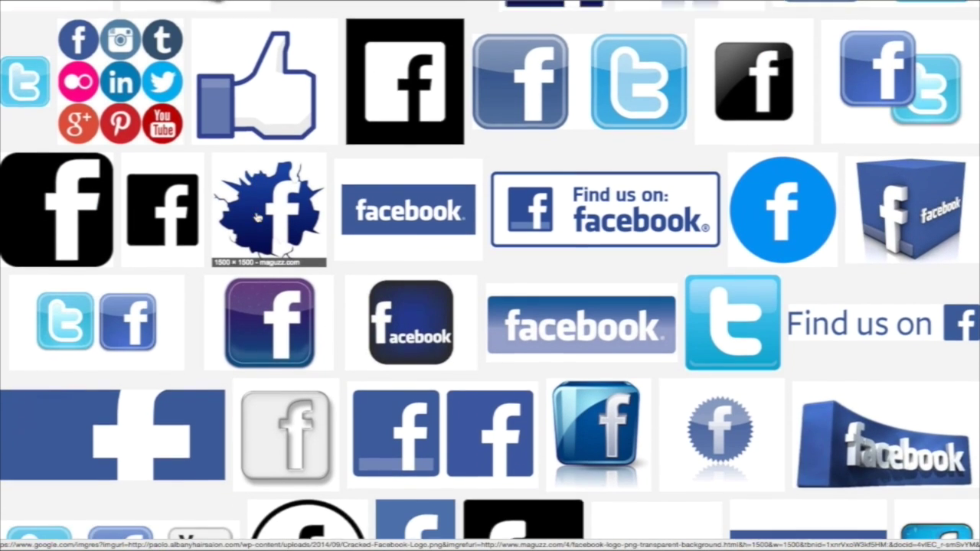
scroll(258, 218, down, 4)
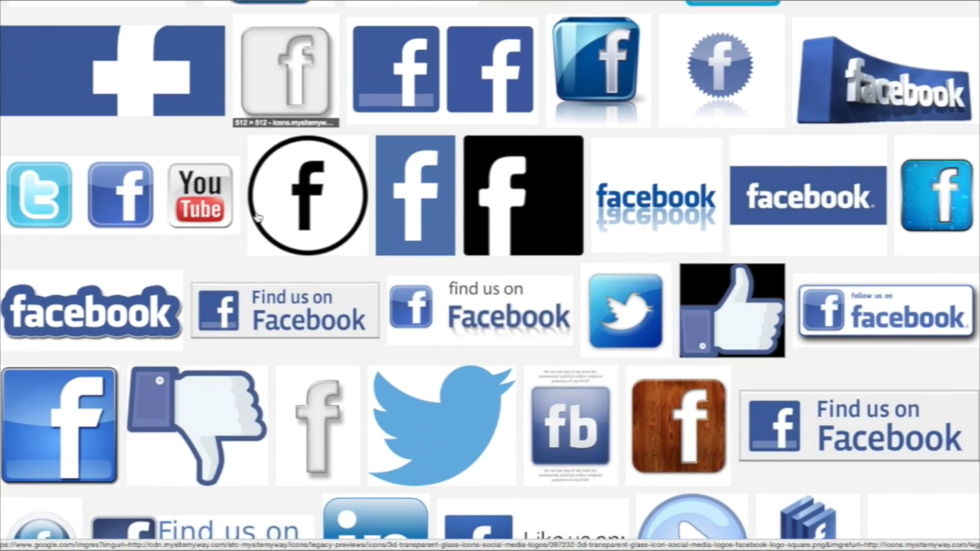
scroll(258, 219, down, 4)
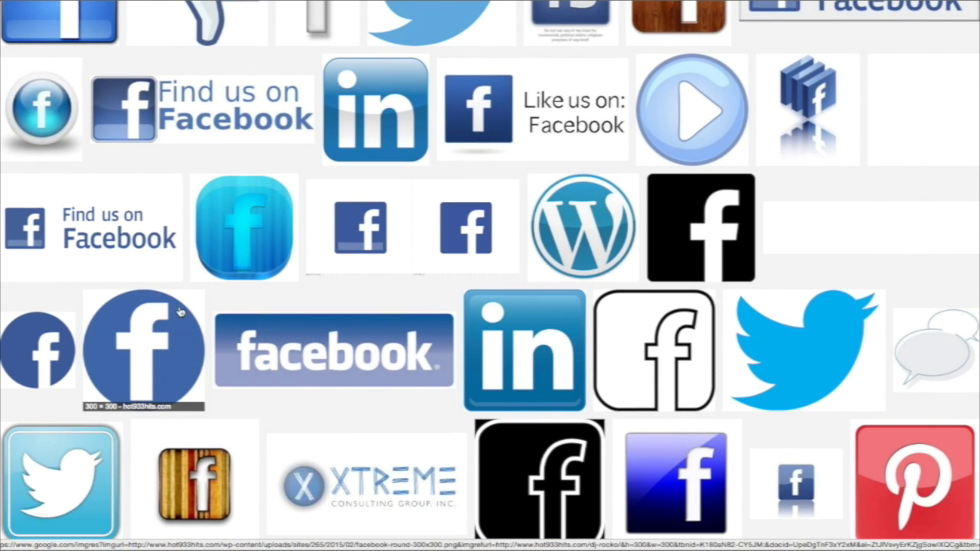
scroll(186, 334, down, 1)
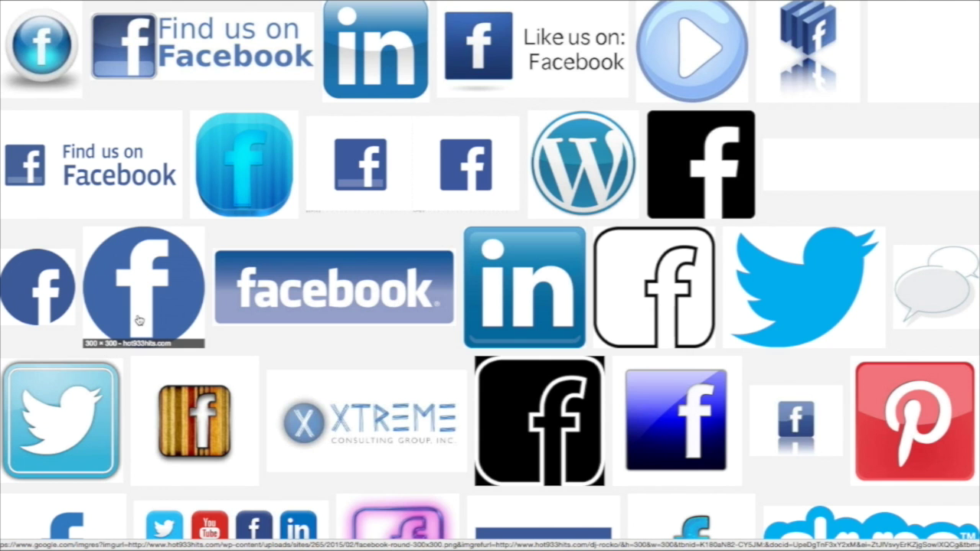
scroll(140, 320, down, 5)
scroll(140, 320, up, 8)
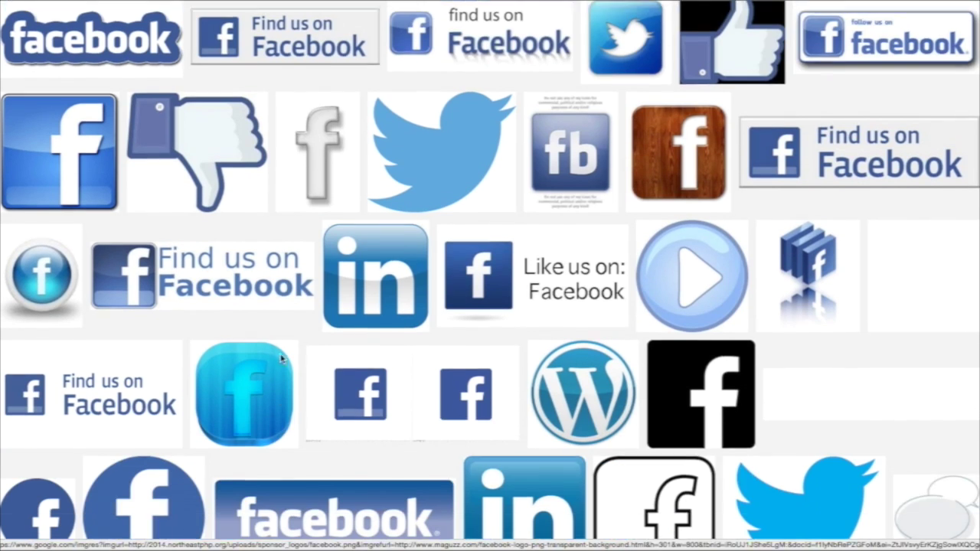
scroll(153, 337, down, 3)
click(175, 352)
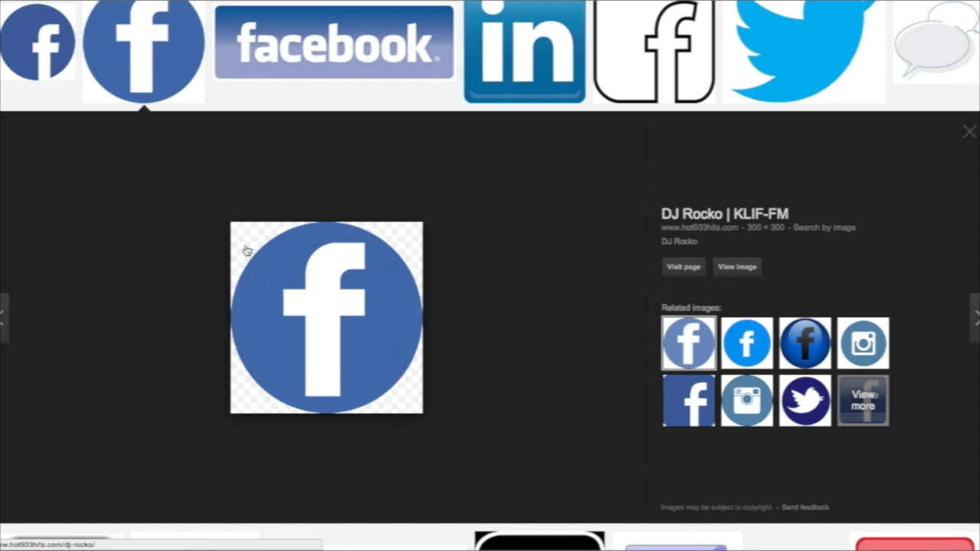
Save the round blue Facebook logo to the Desktop as facebook-round-300x300.
right_click(305, 267)
click(305, 267)
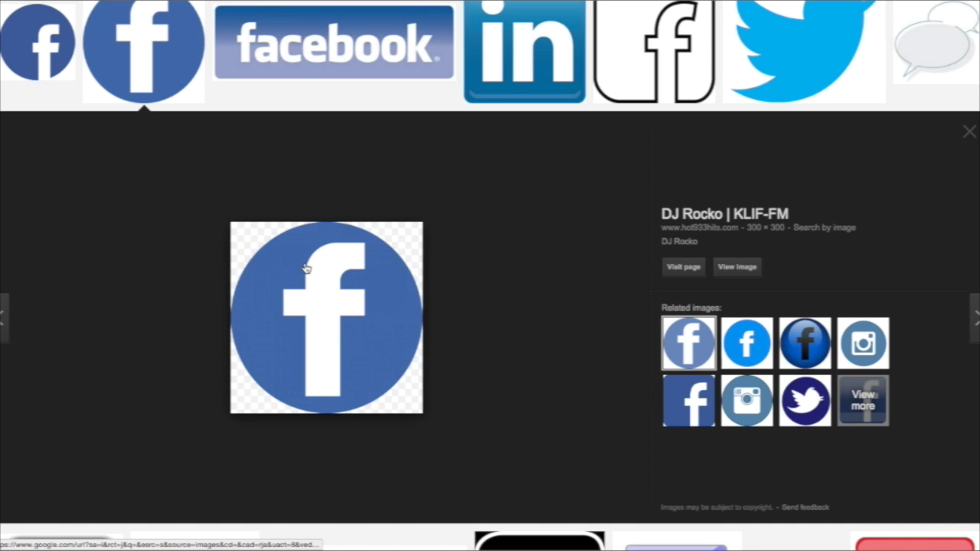
right_click(305, 267)
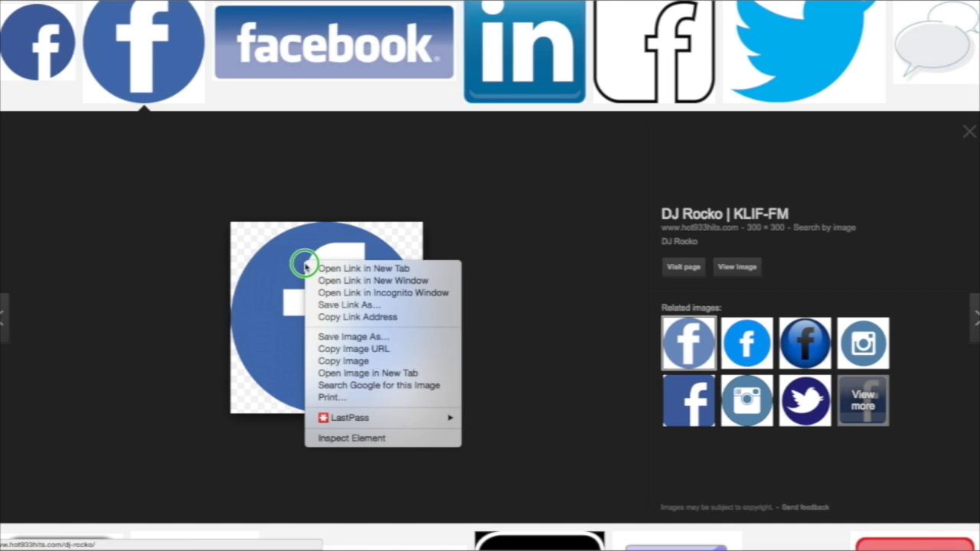
click(342, 337)
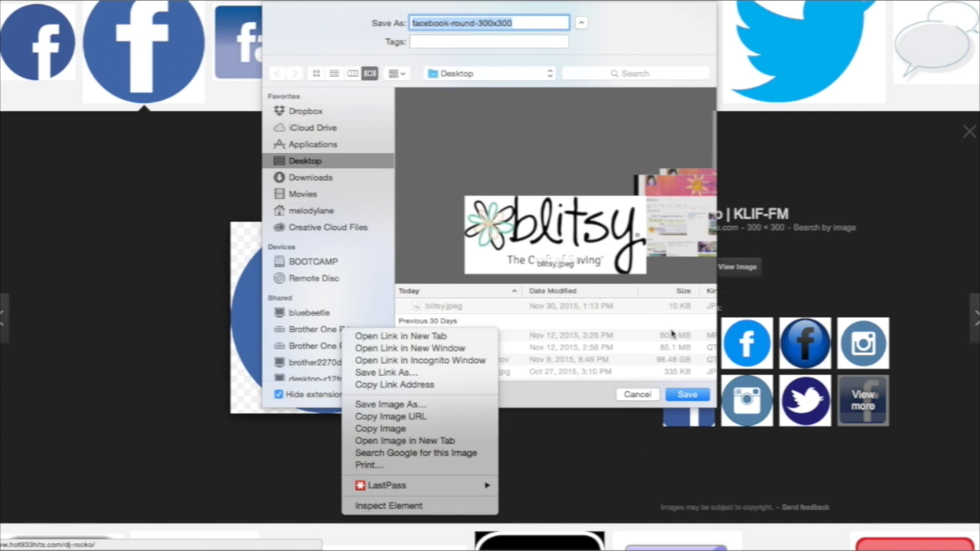
click(681, 395)
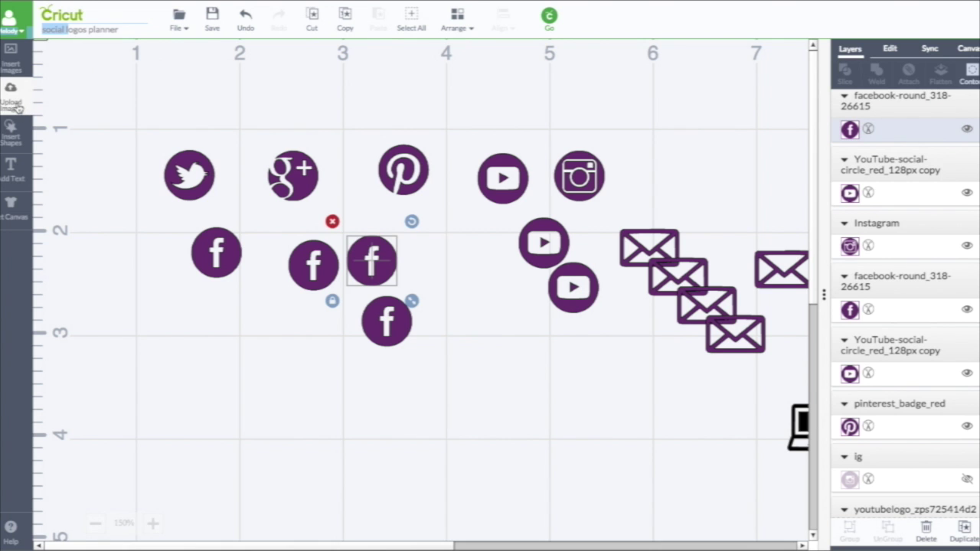
Back in Cricut, upload facebook-round_318-26615.jpg from the Downloads folder and classify it as a moderately complex image.
click(14, 106)
click(298, 246)
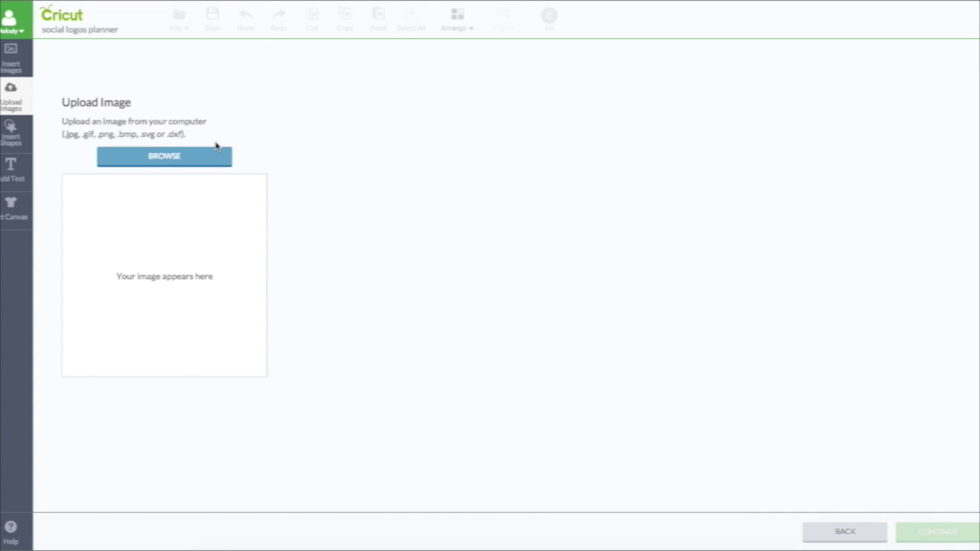
click(155, 157)
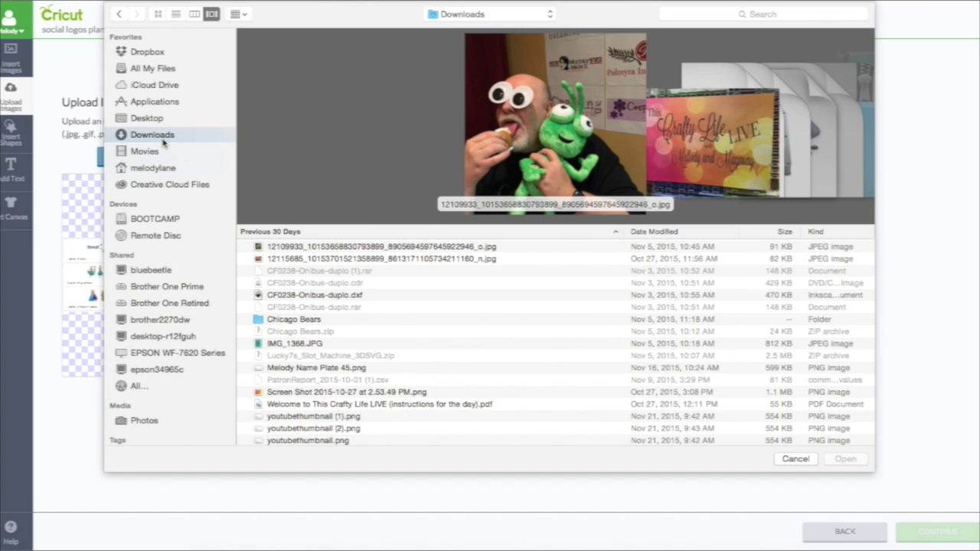
scroll(282, 381, down, 10)
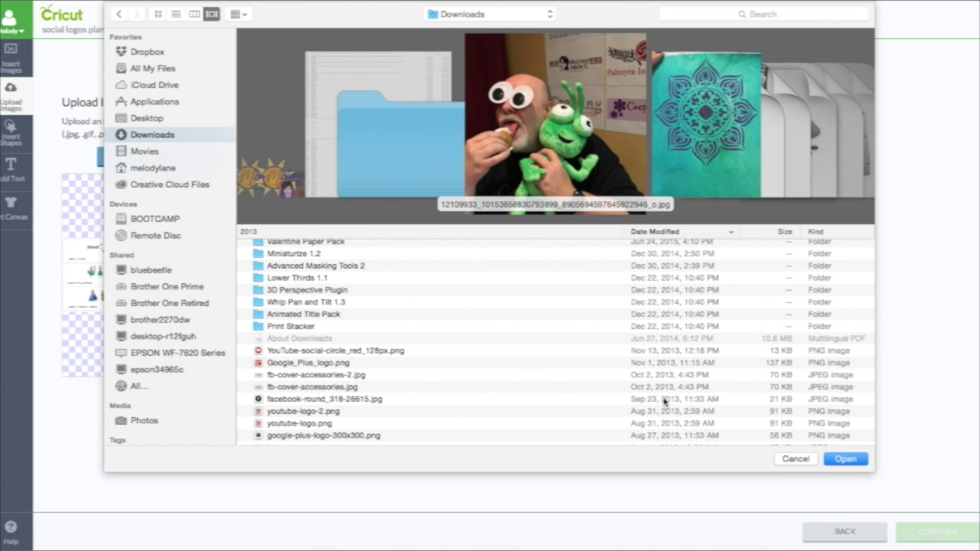
click(330, 399)
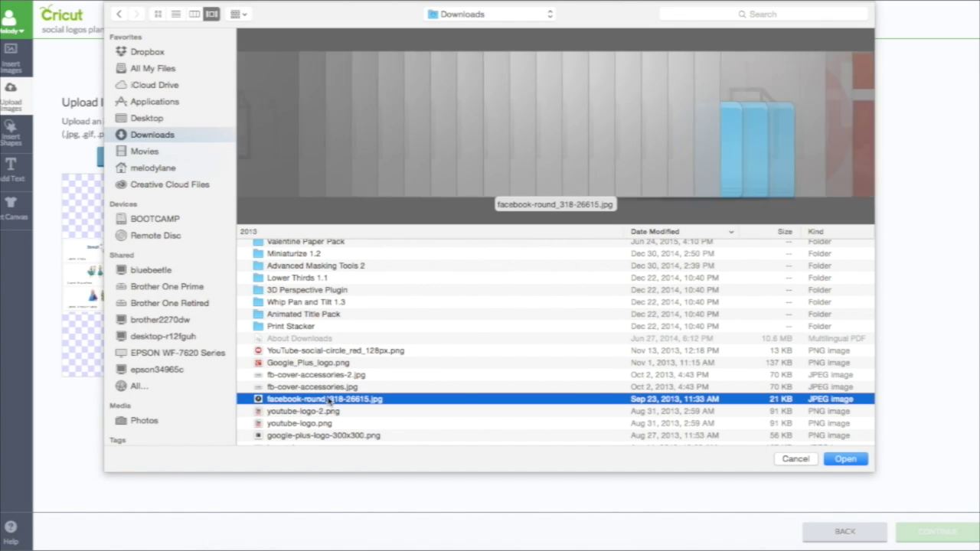
double_click(330, 399)
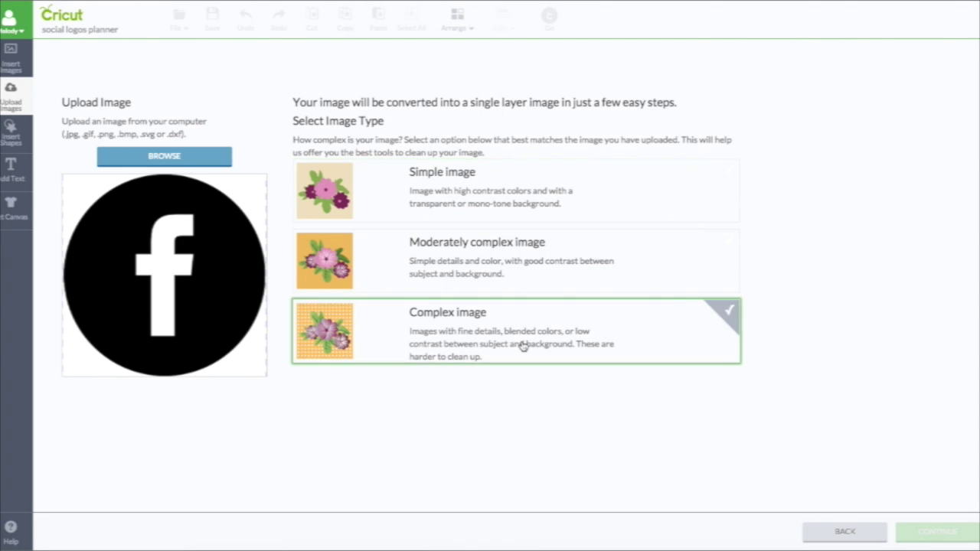
click(521, 255)
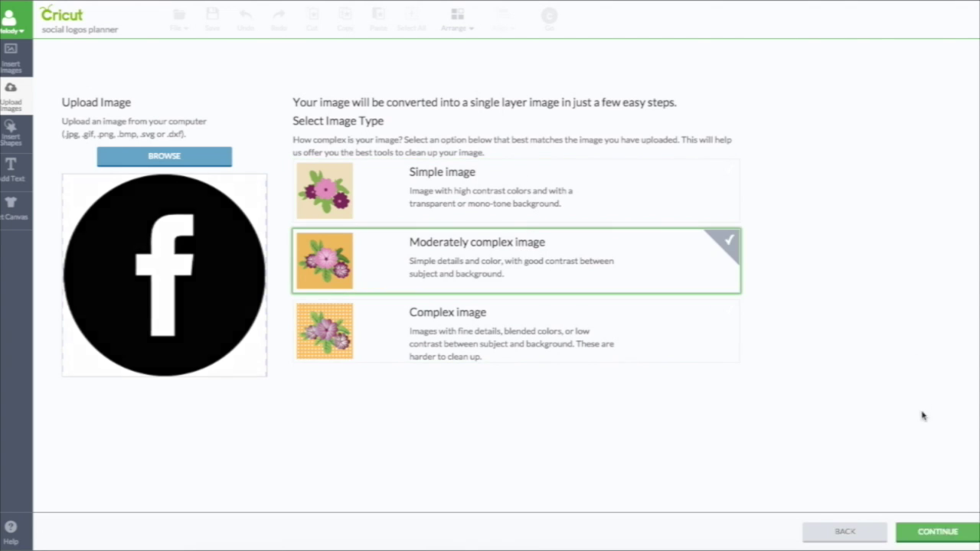
click(937, 538)
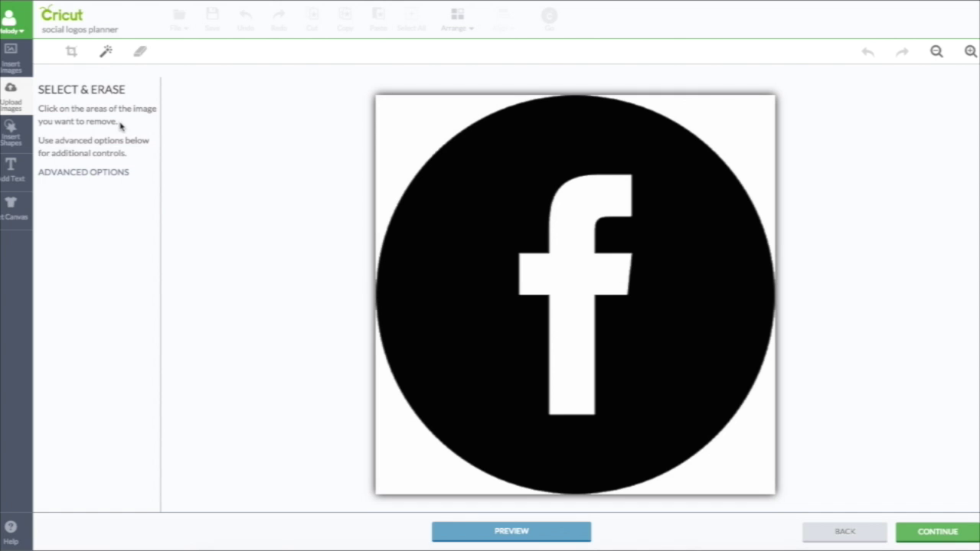
Erase the white background in all four corners around the black circle and the white letter f inside it.
click(400, 123)
click(744, 111)
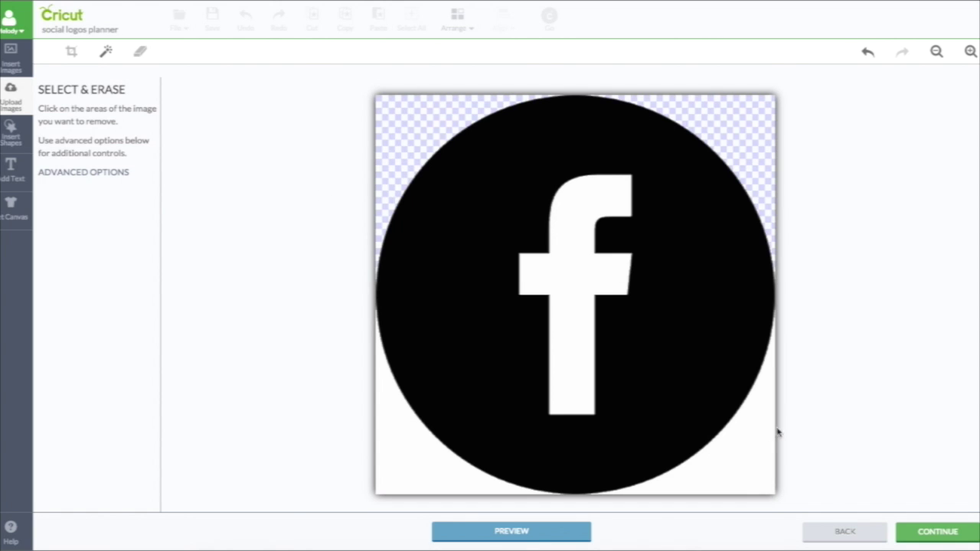
click(748, 460)
click(393, 464)
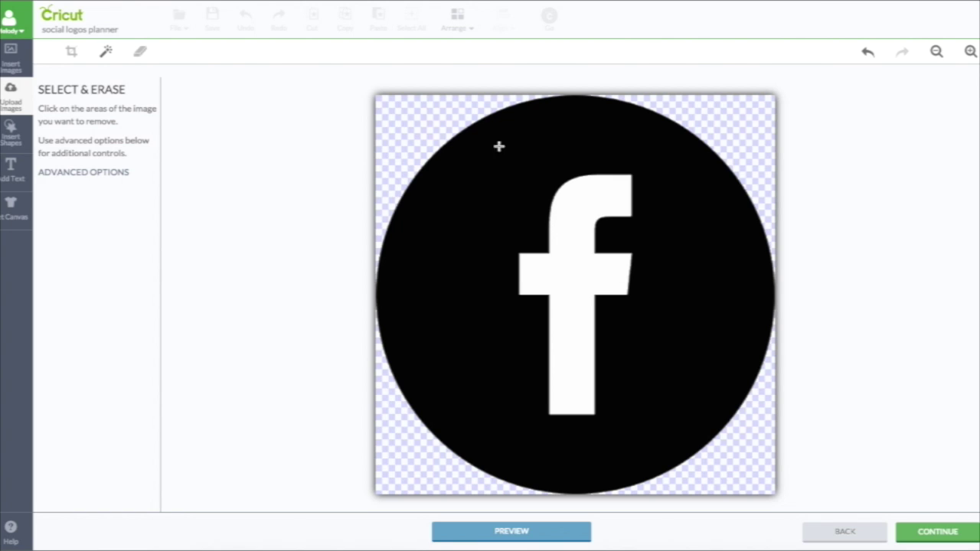
click(595, 203)
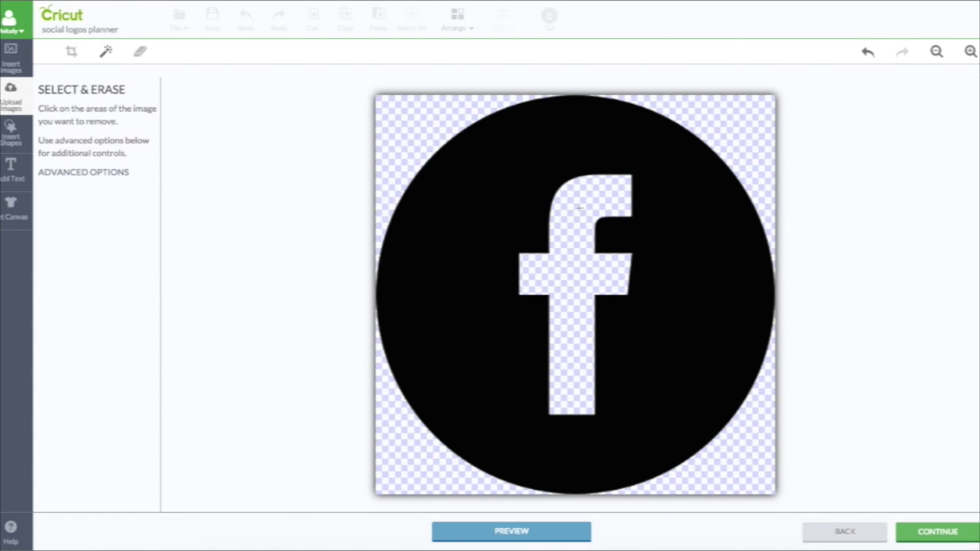
Finish the background cleanup of the round Facebook logo and save it as a Cut image named facebook-round_318-26615.
click(938, 531)
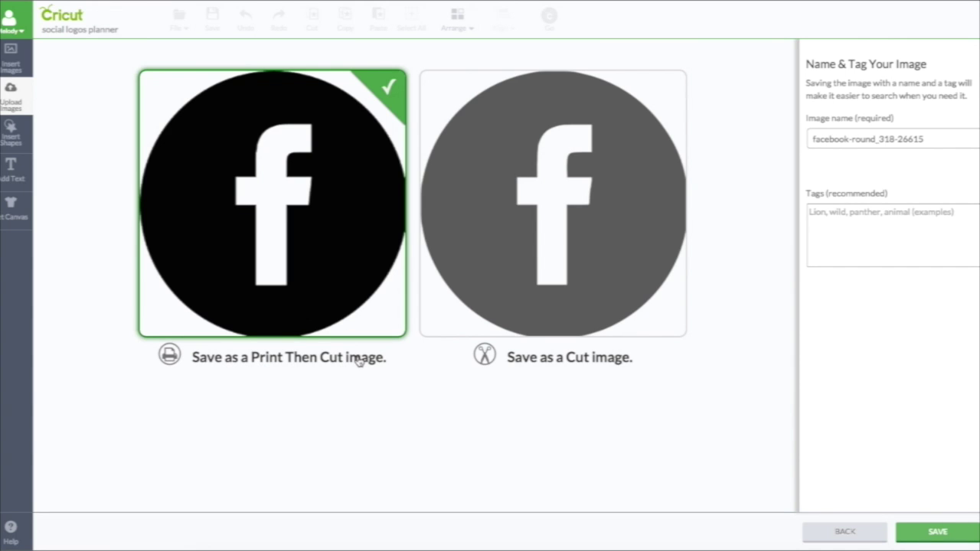
click(540, 293)
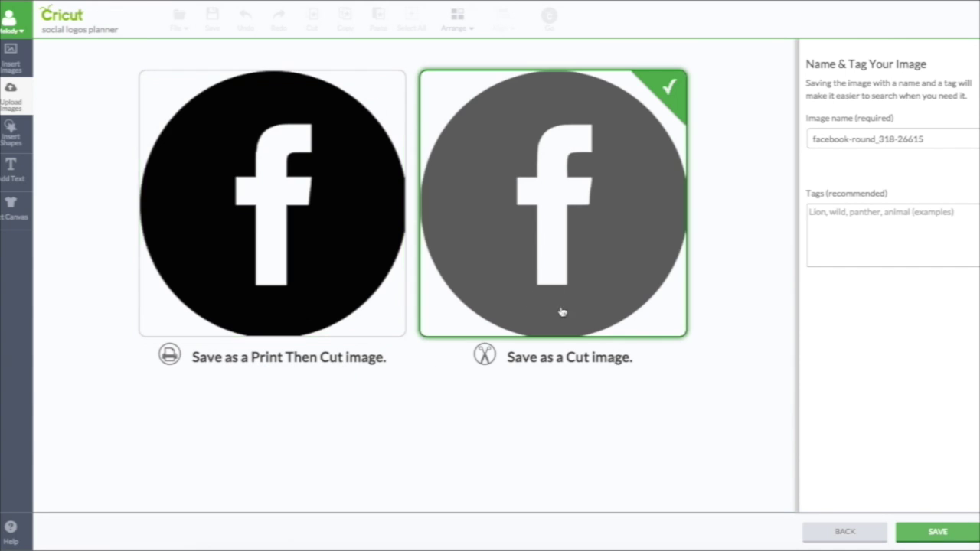
click(934, 535)
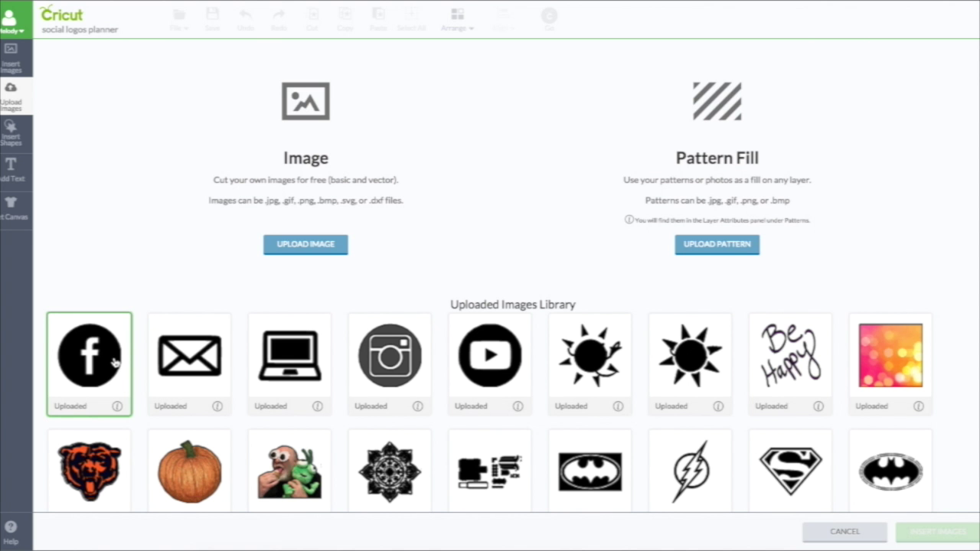
Insert the uploaded Facebook logo into the project, move it below the purple icons and shrink it to about 0.47 in.
click(115, 363)
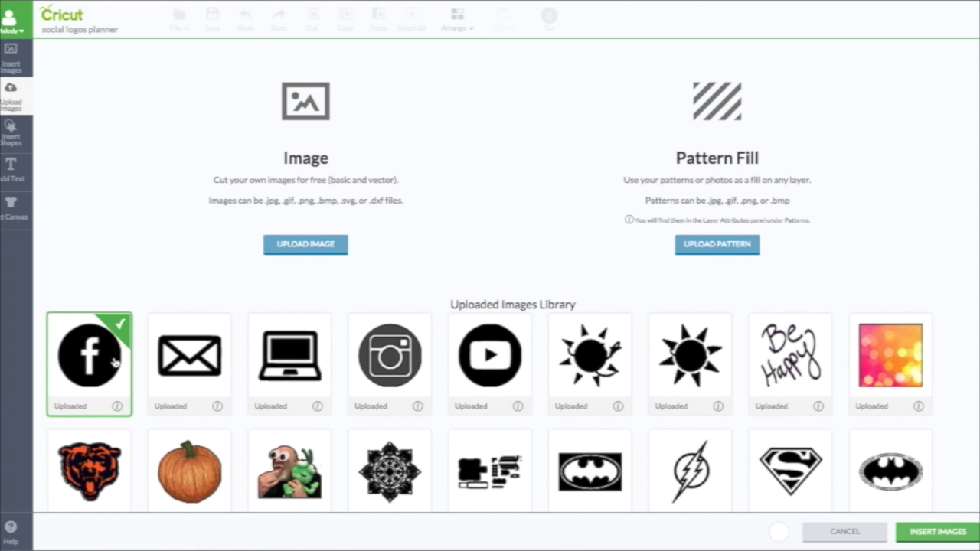
click(953, 536)
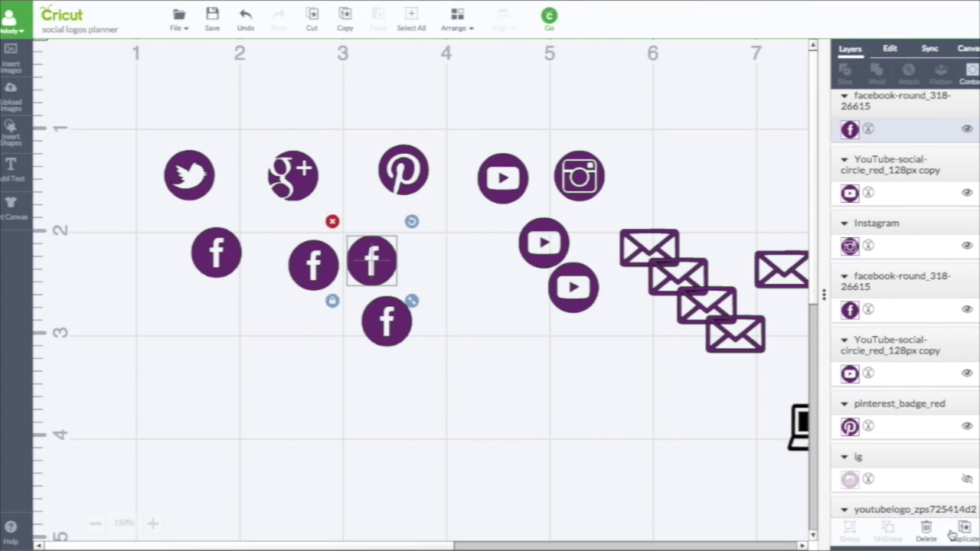
click(431, 315)
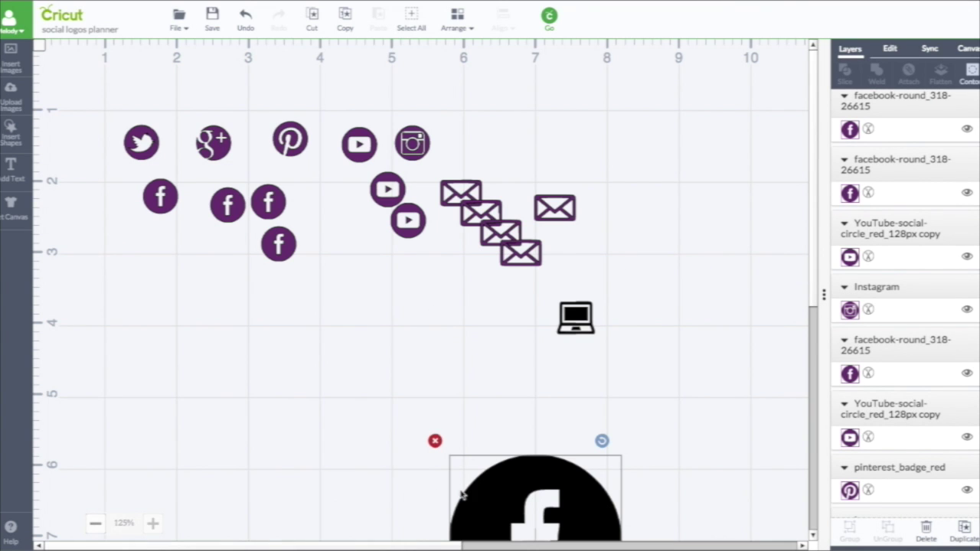
drag(482, 478, 340, 284)
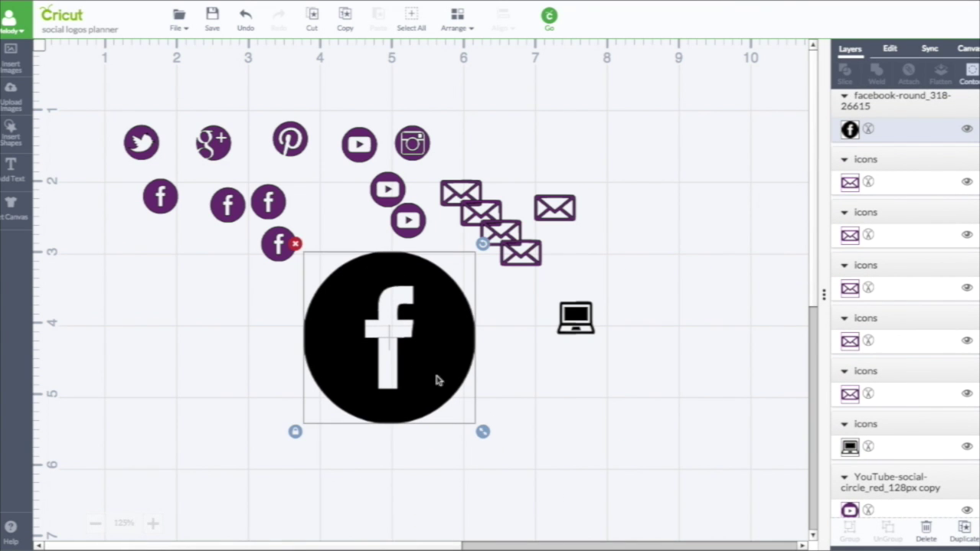
drag(483, 433, 349, 288)
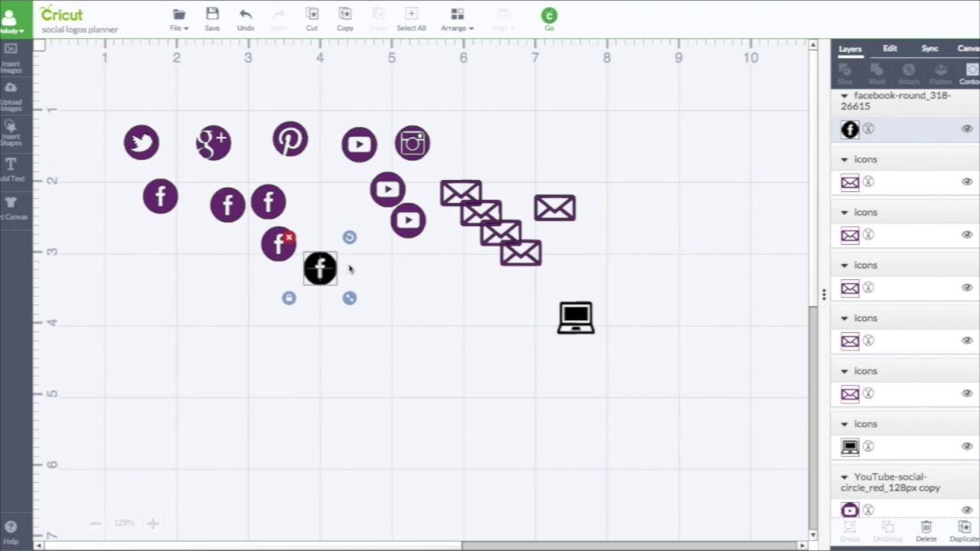
Check the size of the neighbouring purple Facebook logo and enlarge the black one to 0.48 in to match.
scroll(526, 243, down, 1)
click(891, 49)
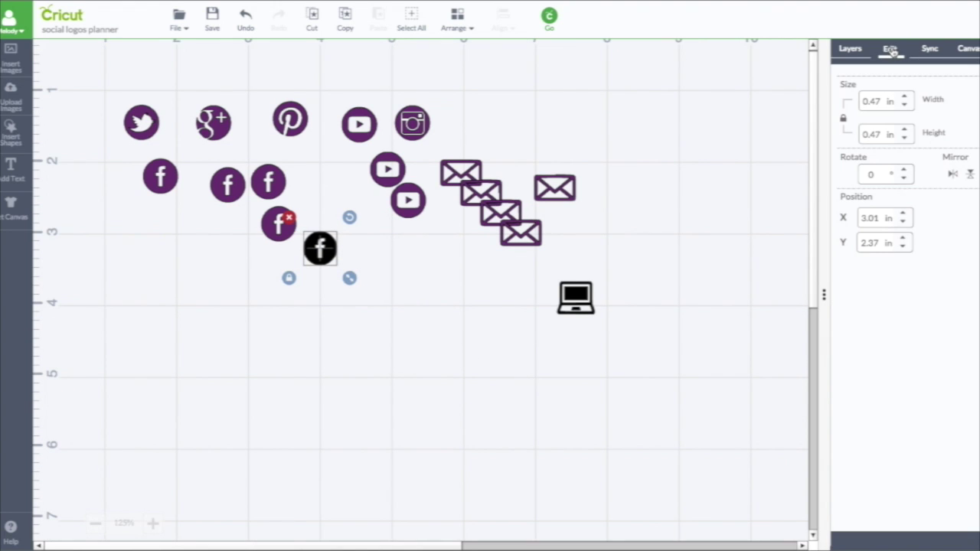
click(851, 50)
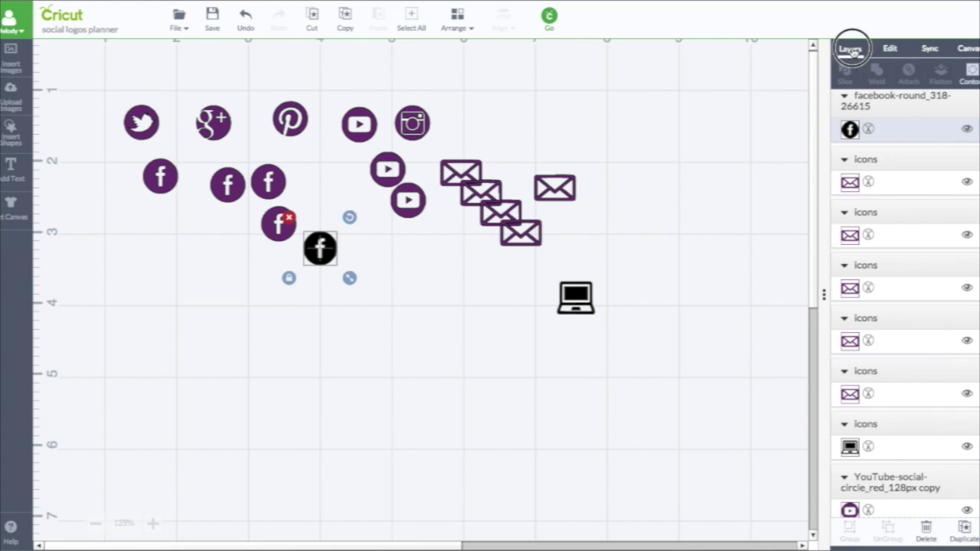
click(269, 231)
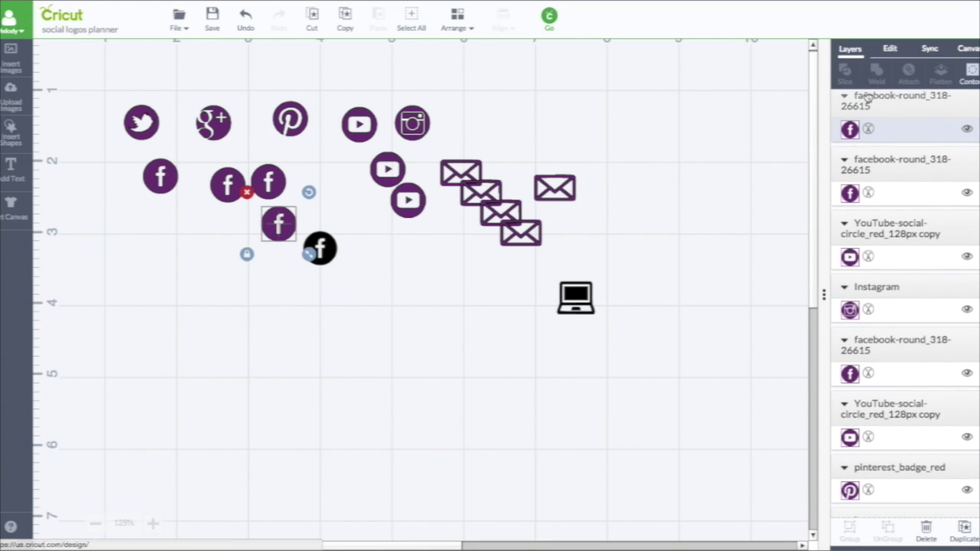
click(890, 49)
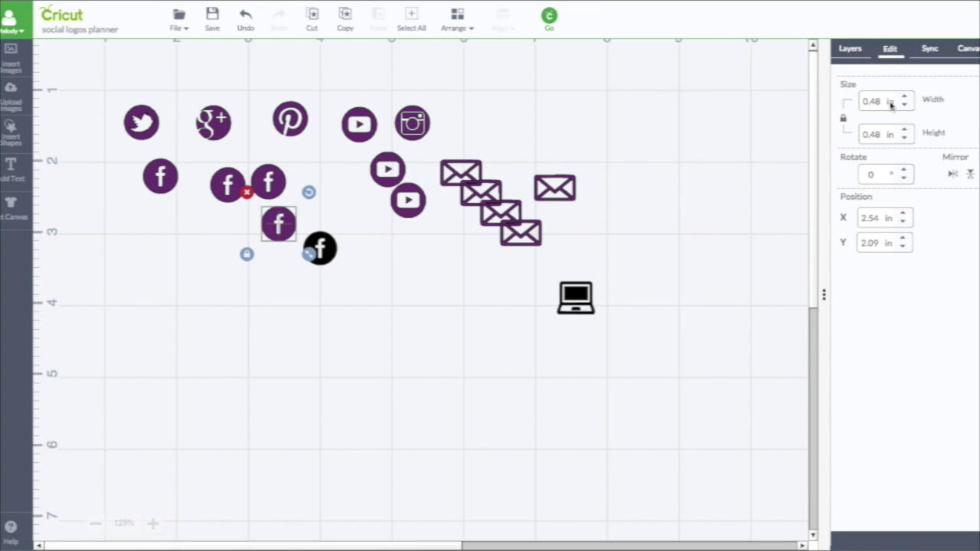
click(320, 242)
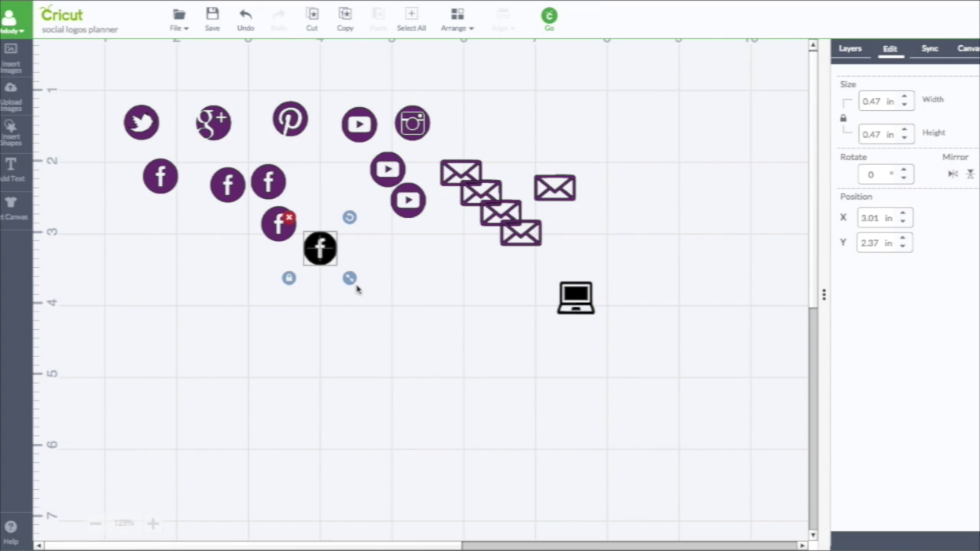
mouse_move(350, 278)
mouse_down()
mouse_move(339, 270)
mouse_move(364, 283)
mouse_up()
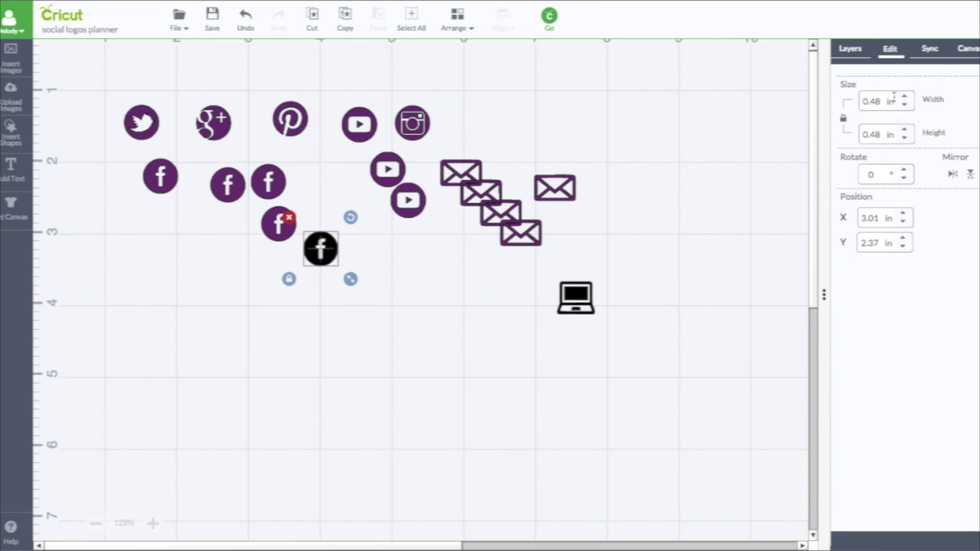
Sync the black Facebook logo's color to the purple layer group and deselect it.
click(929, 50)
drag(850, 163, 851, 217)
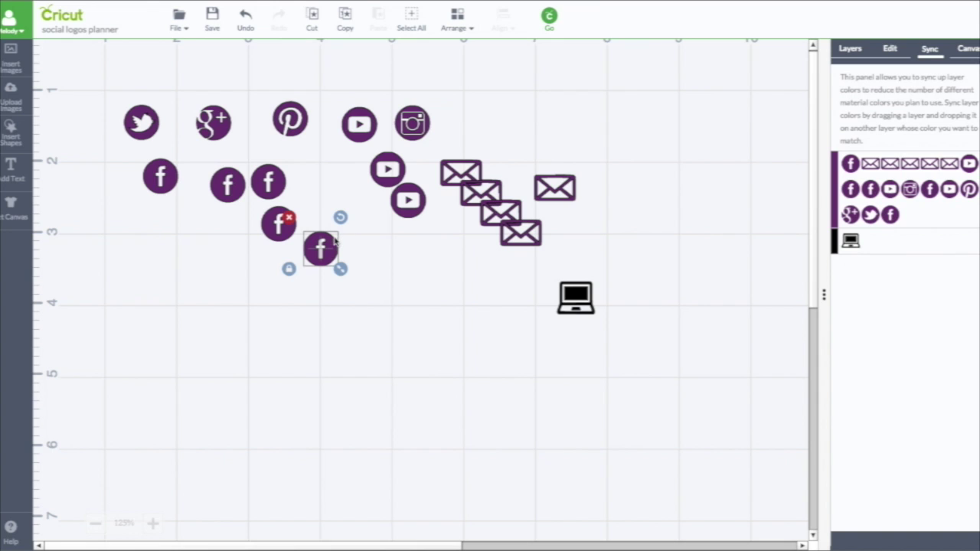
click(380, 262)
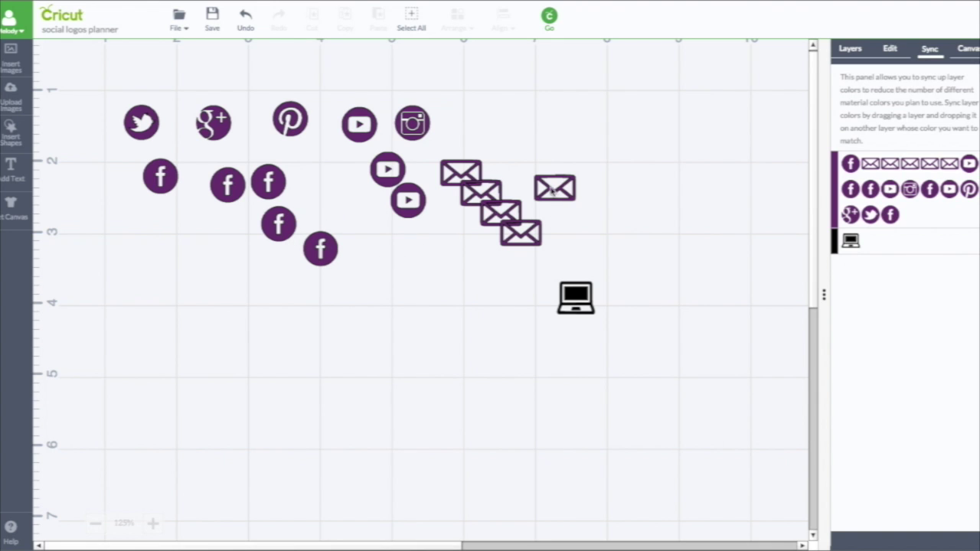
Move the separate envelope up slightly and save the project, agreeing to save it as non-shareable.
drag(553, 191, 559, 159)
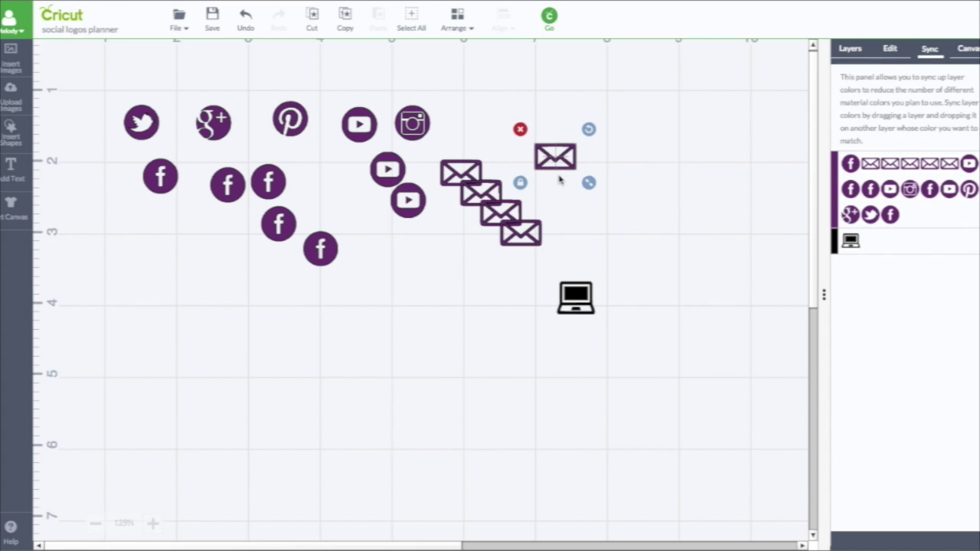
click(212, 17)
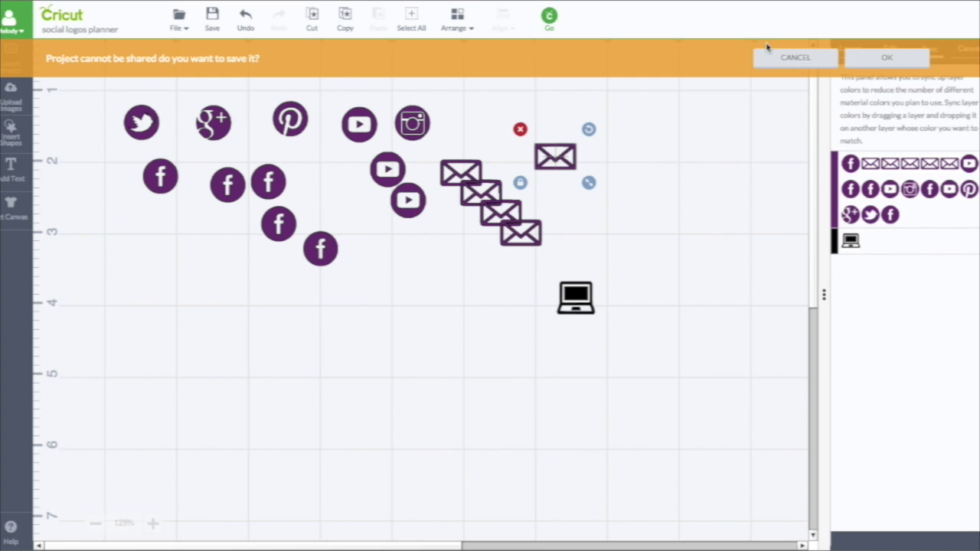
click(882, 60)
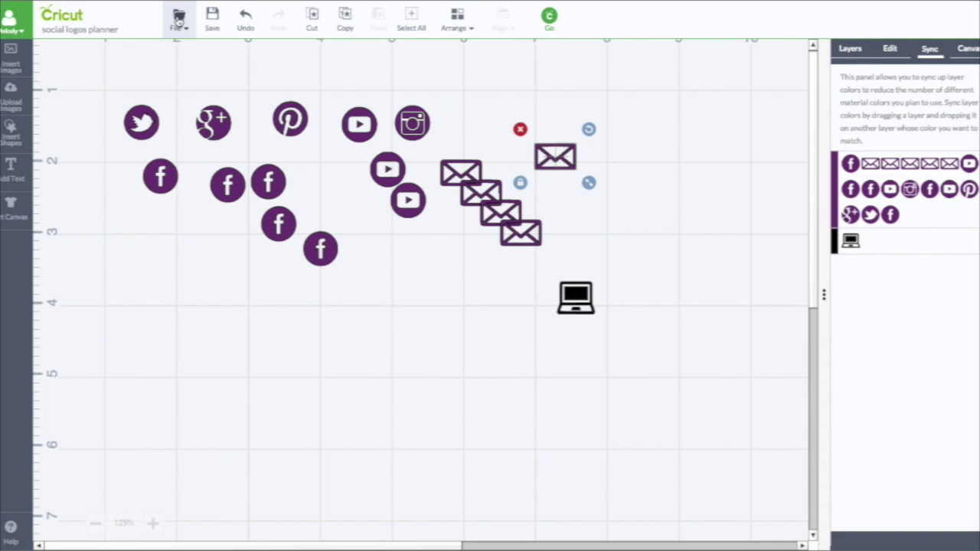
Save a copy of the project under the name social logos printables, agreeing to save it as non-shareable.
click(178, 21)
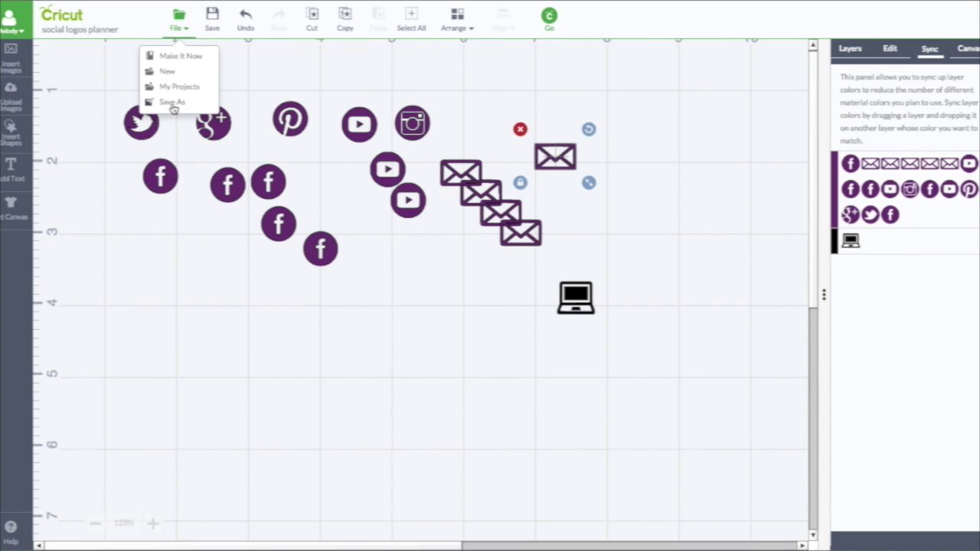
click(172, 103)
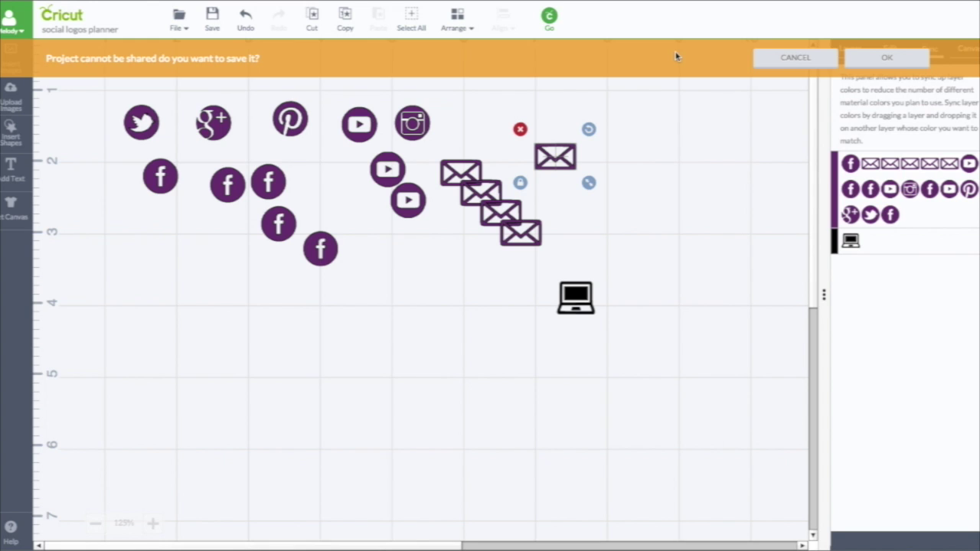
click(882, 60)
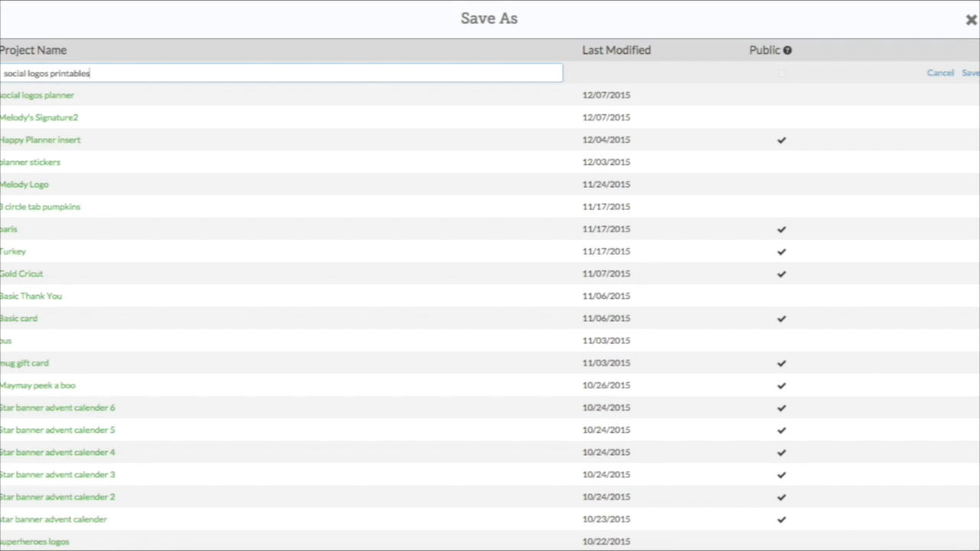
click(969, 74)
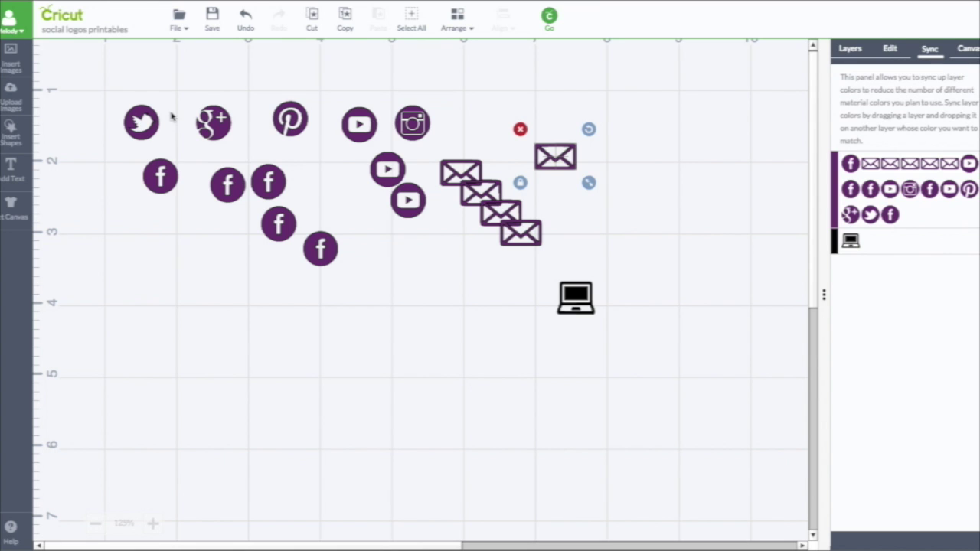
Place the Twitter, Google+, Pinterest, Instagram and one YouTube logo in a row near the 1 in mark, and lower the leftmost Facebook logo.
drag(141, 122, 133, 87)
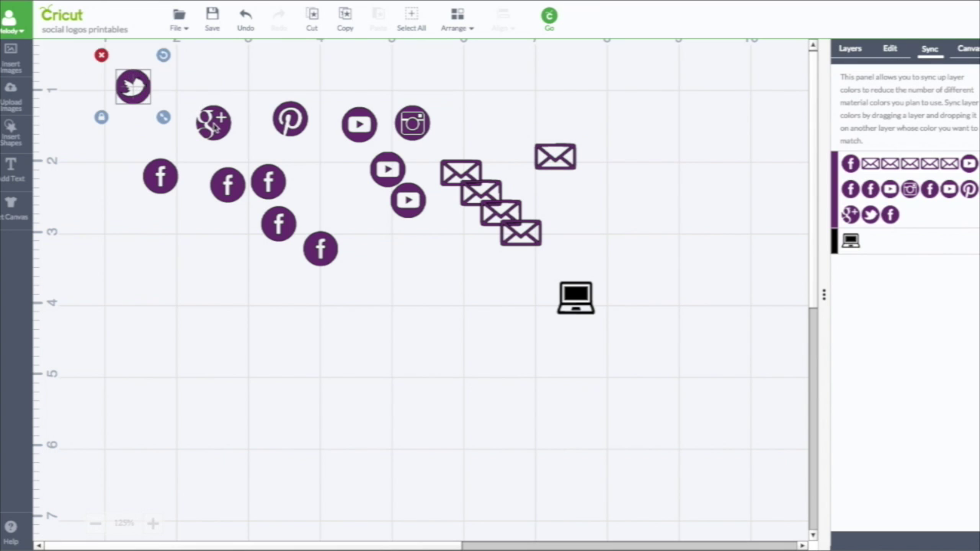
drag(215, 127, 186, 91)
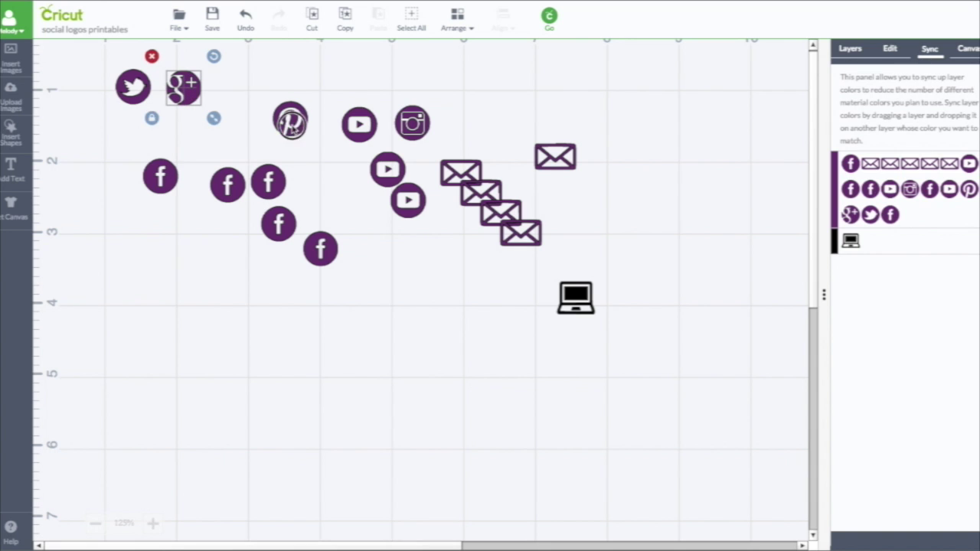
drag(291, 122, 241, 88)
drag(413, 122, 294, 89)
drag(359, 124, 333, 141)
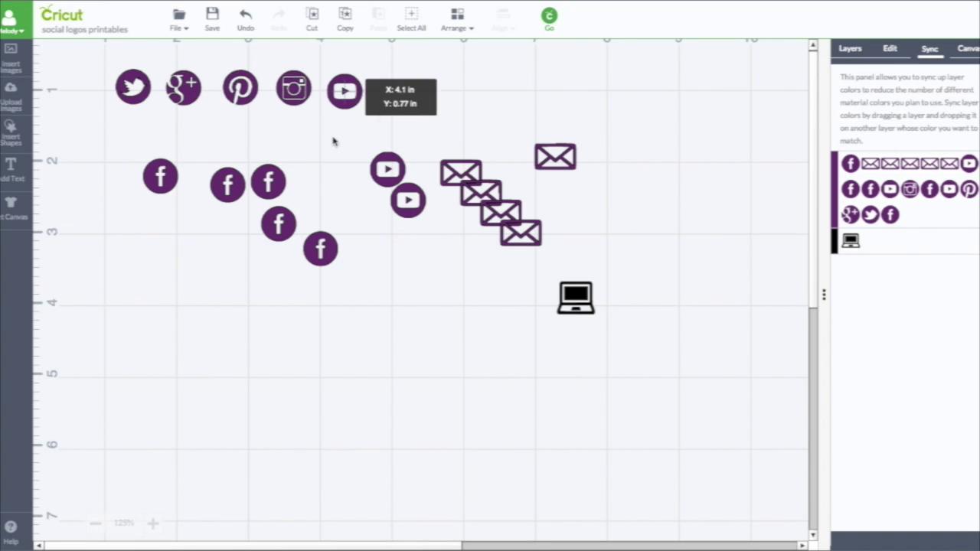
drag(160, 177, 161, 207)
Align the five logos in the first row with Center Vertically and Distribute Horizontally, and deselect them.
drag(79, 51, 449, 127)
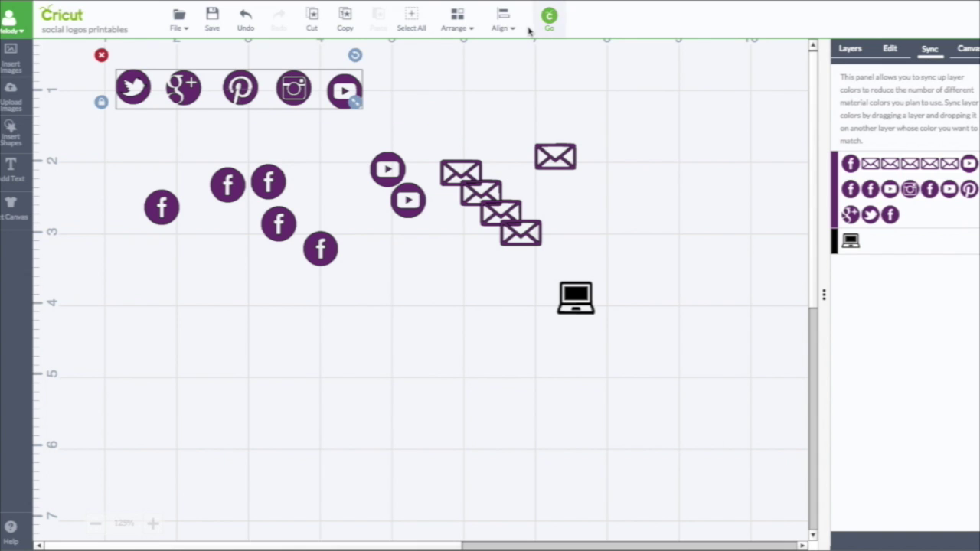
click(501, 19)
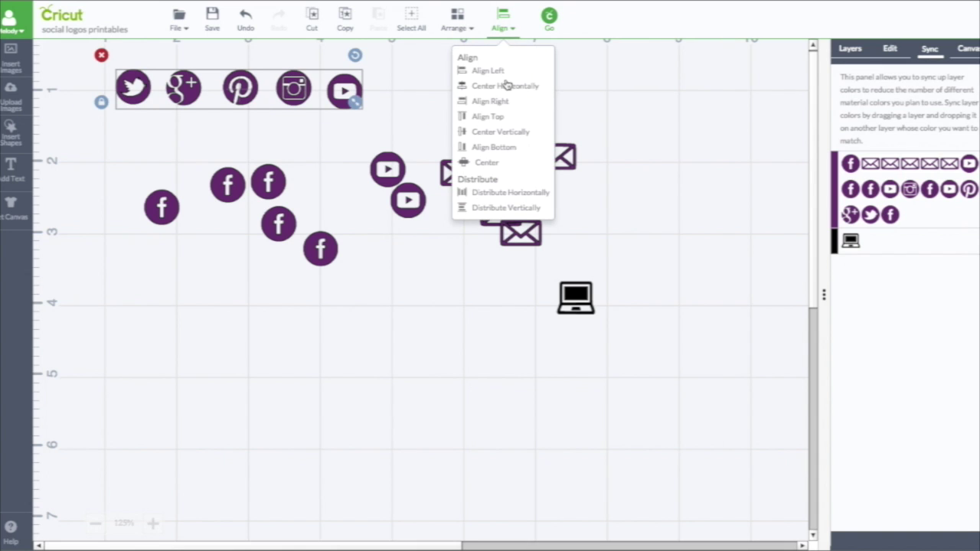
click(495, 131)
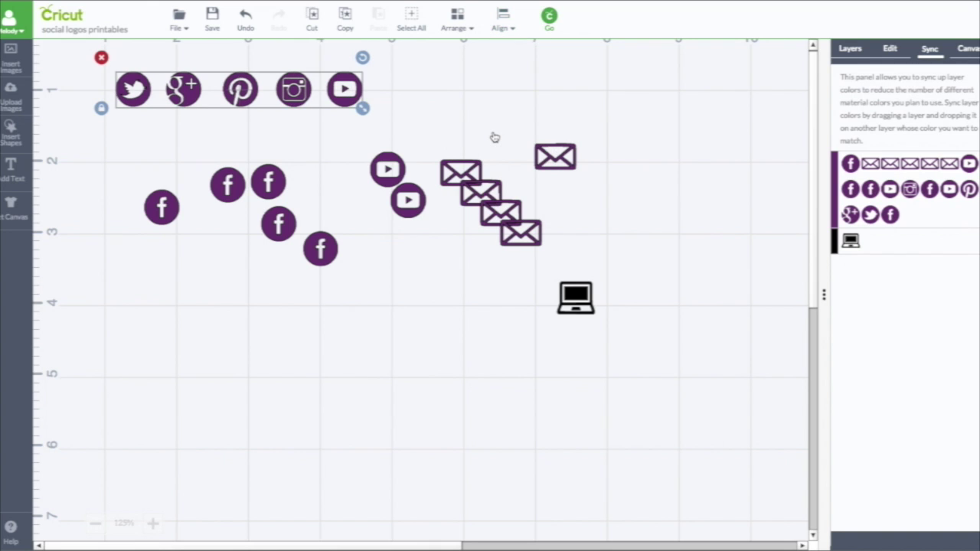
click(502, 29)
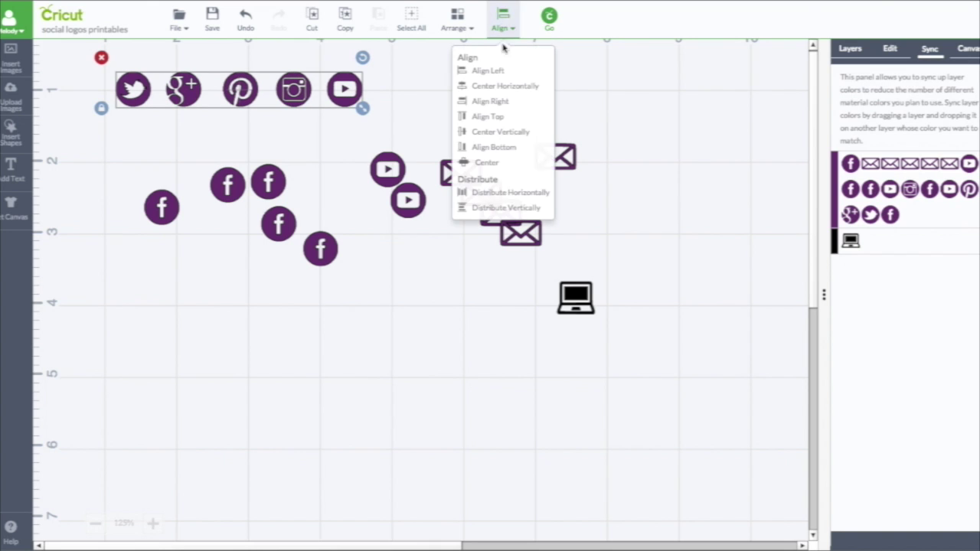
click(501, 192)
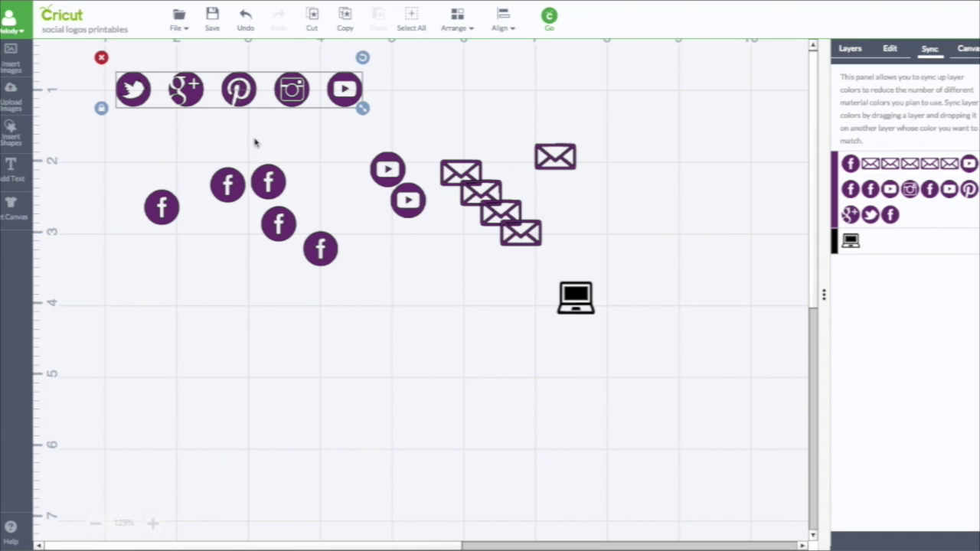
click(280, 133)
Place the five Facebook logos in a second row directly beneath the first row of mixed logos.
drag(161, 207, 131, 133)
drag(226, 184, 184, 134)
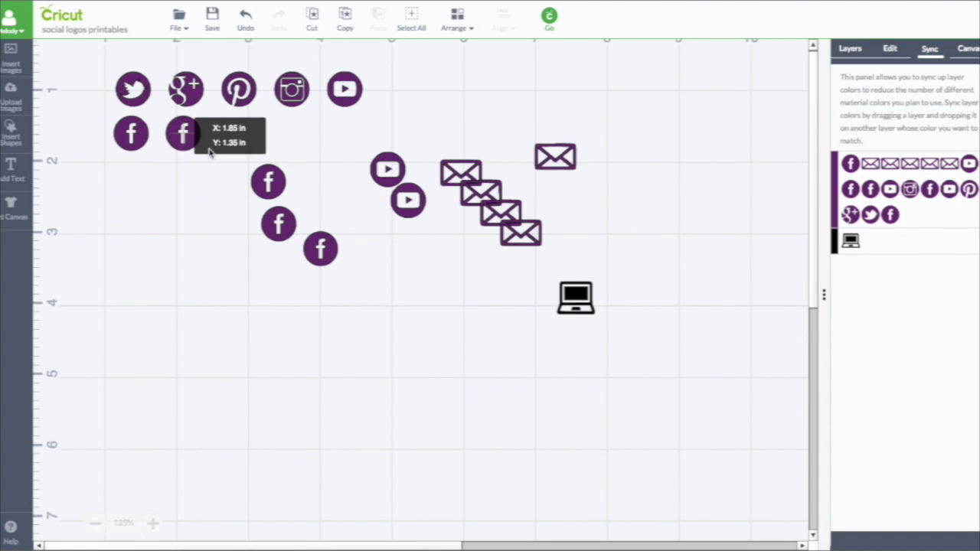
drag(268, 182, 234, 138)
drag(278, 223, 286, 138)
drag(320, 249, 344, 138)
Align the five Facebook logos in the second row with Center Vertically and Distribute Horizontally, and deselect them.
drag(84, 107, 408, 176)
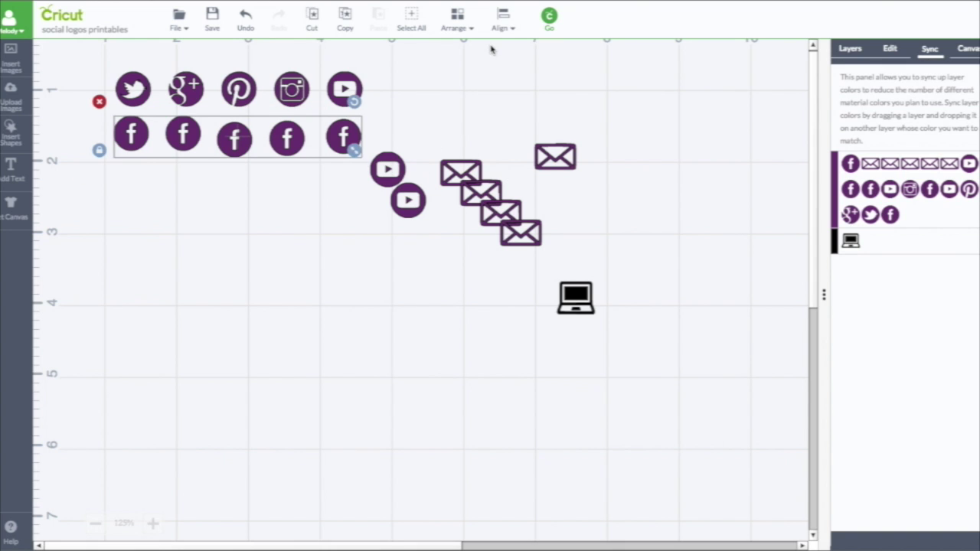
click(505, 17)
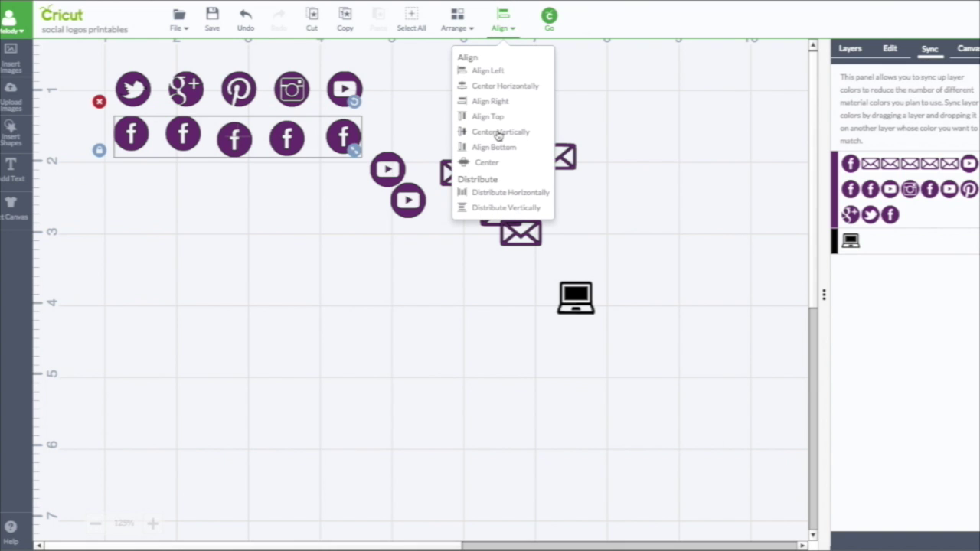
click(498, 133)
click(503, 17)
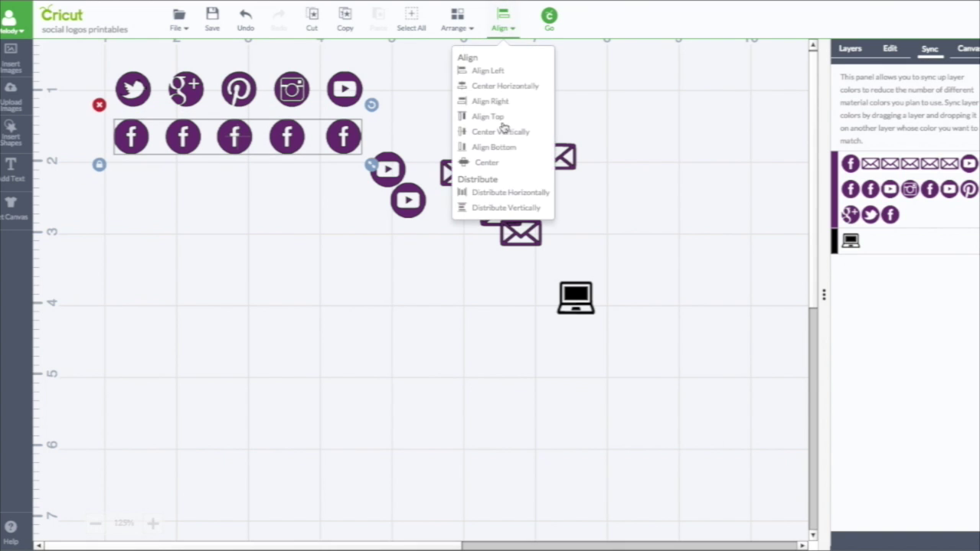
click(504, 192)
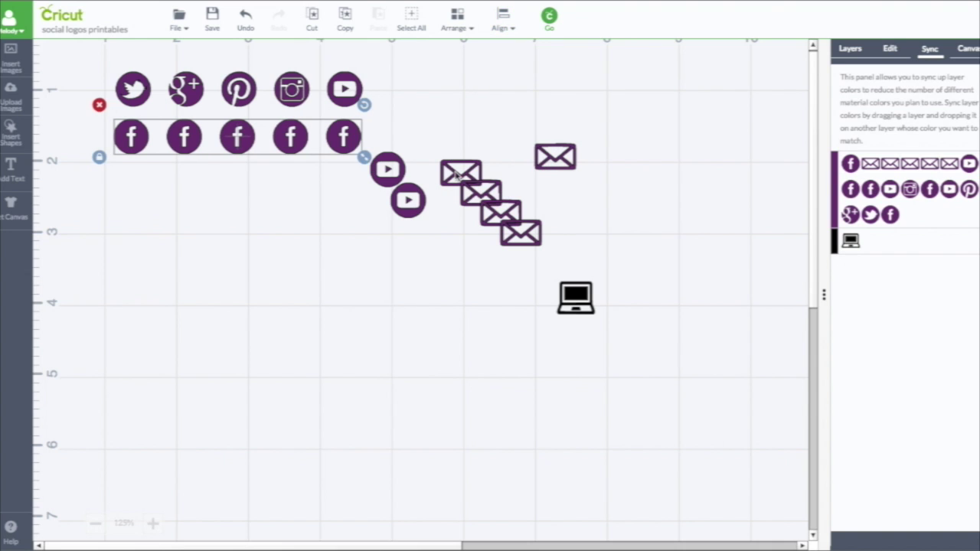
click(396, 131)
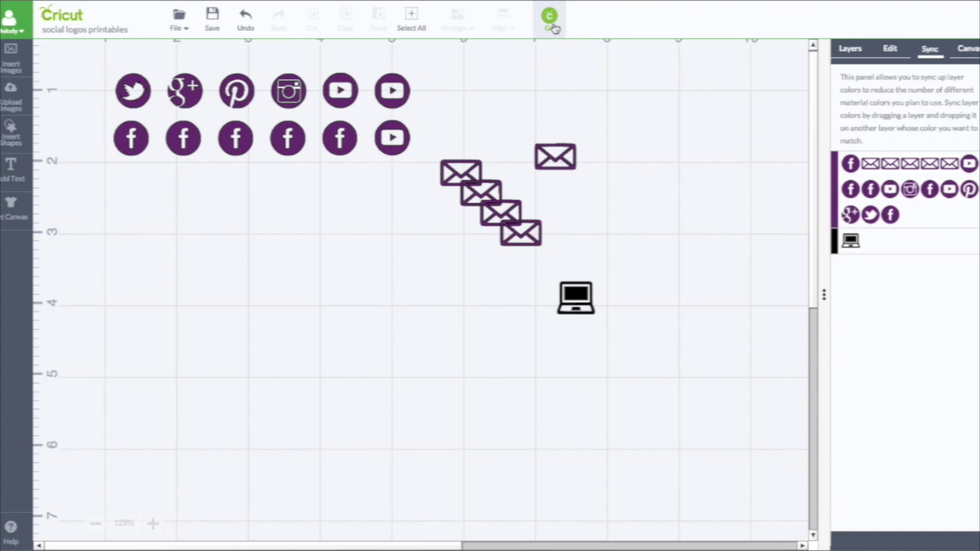
Preview how the icons are laid out on the cutting mats and return to the canvas.
click(550, 19)
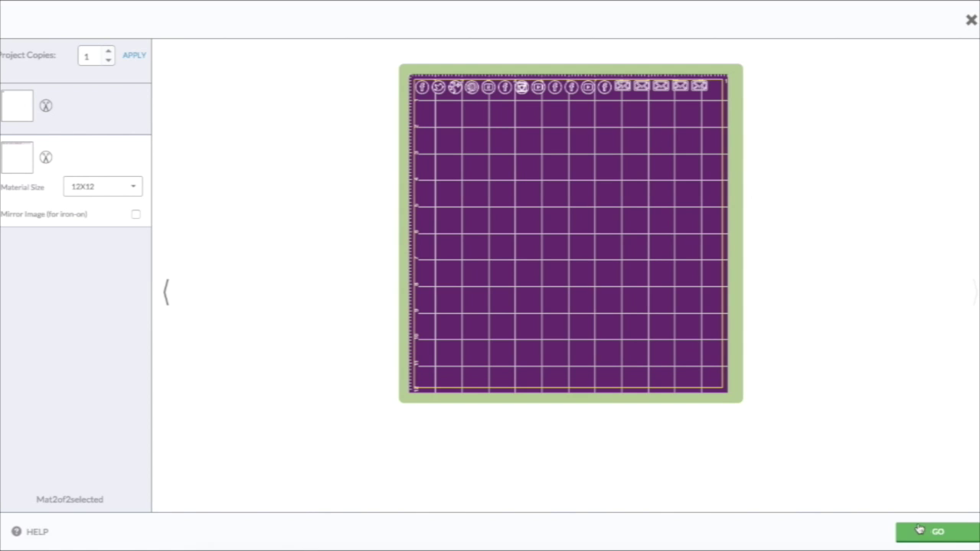
click(970, 20)
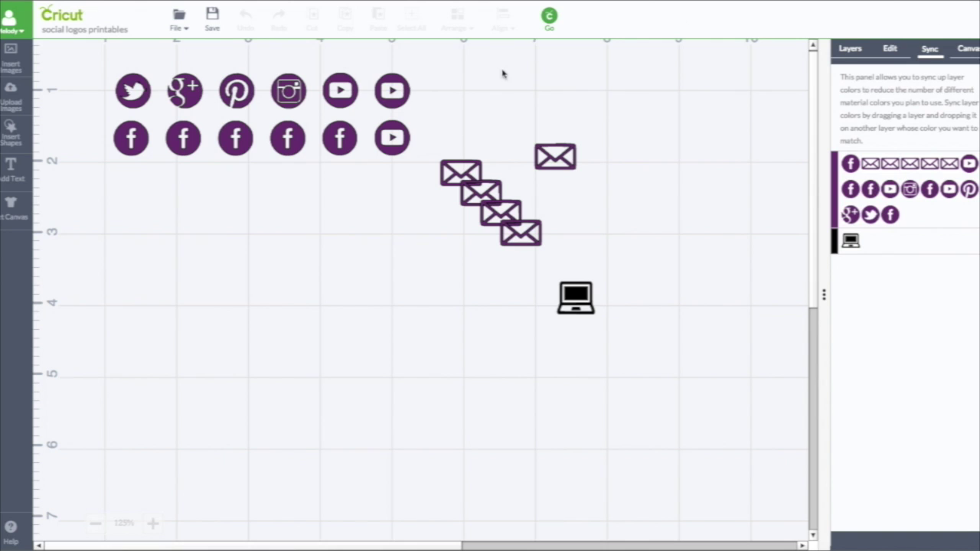
Attach all twelve round logos of the two rows together and shift the attached set slightly right and down.
drag(76, 59, 434, 184)
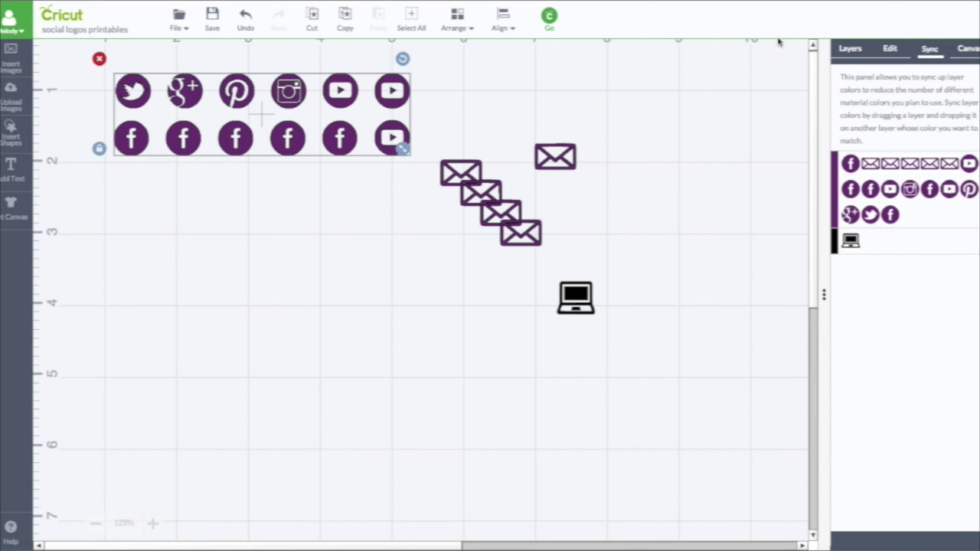
click(852, 51)
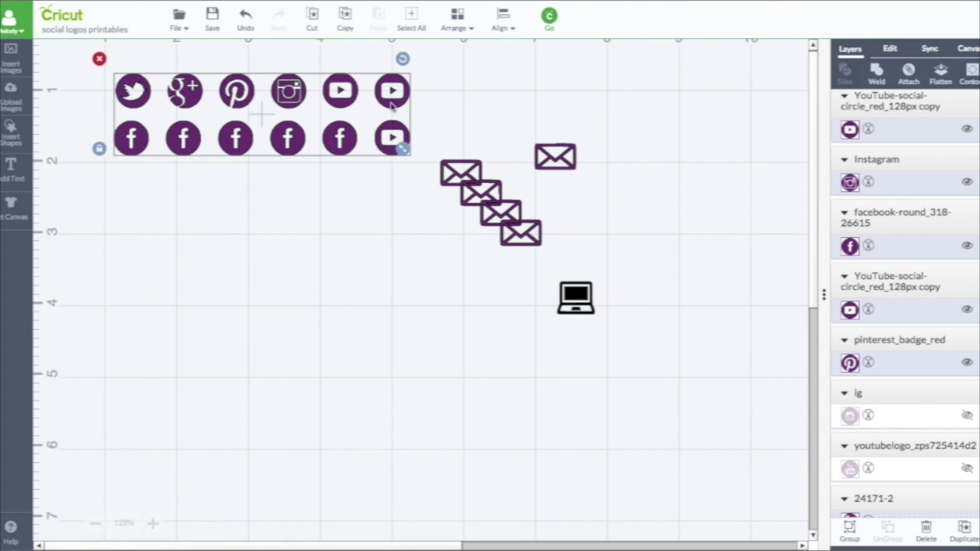
click(910, 71)
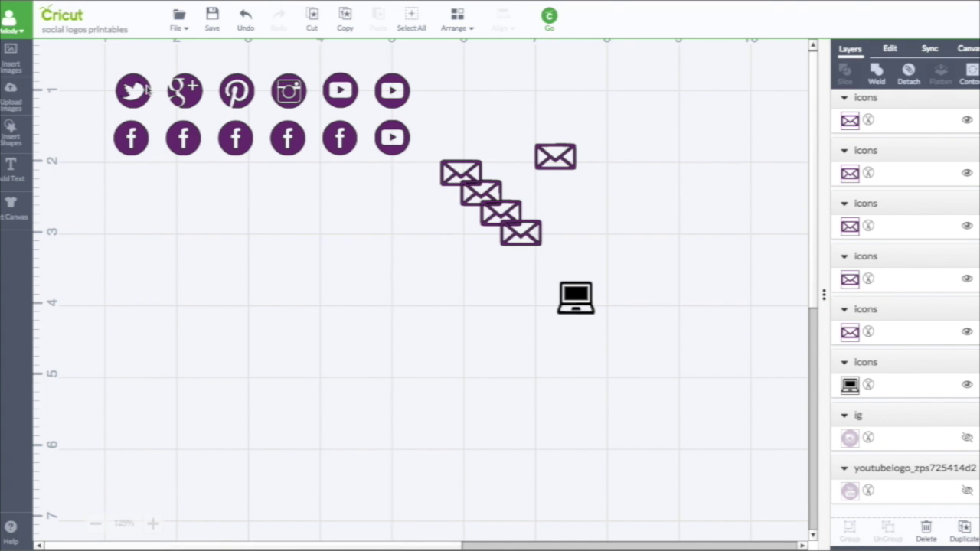
mouse_move(146, 90)
mouse_down()
mouse_move(139, 108)
mouse_move(157, 84)
mouse_move(165, 106)
mouse_move(155, 107)
mouse_move(163, 95)
mouse_up()
Check the attached logo rows on the purple mat in the cut preview and close the preview.
click(548, 20)
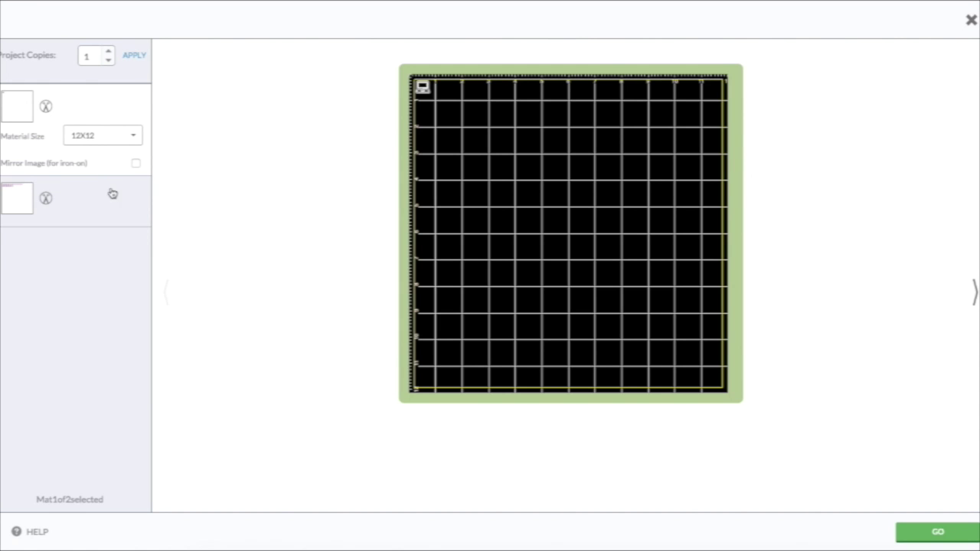
click(112, 192)
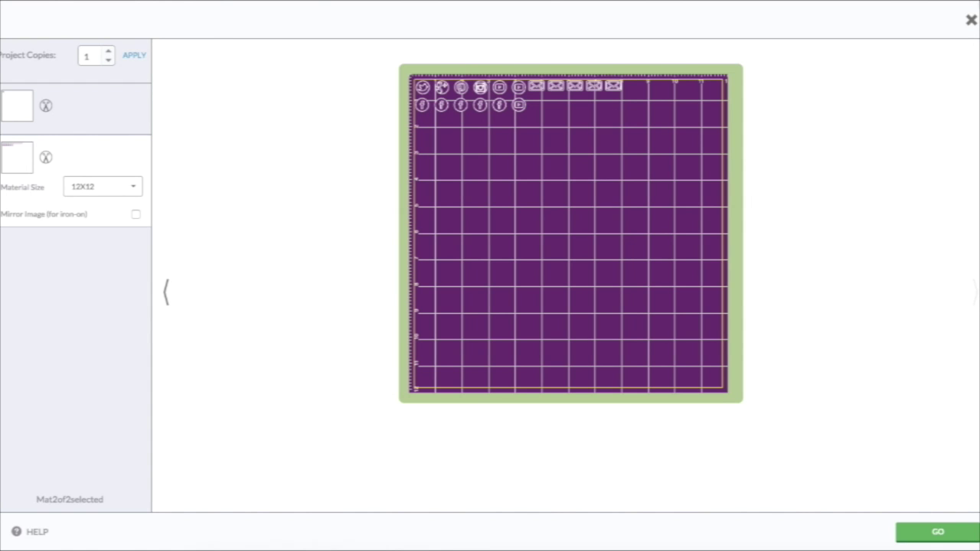
click(971, 21)
Place the five envelopes in a third row beneath the logos, and align them with Center Vertically and Distribute Horizontally.
drag(553, 157, 144, 192)
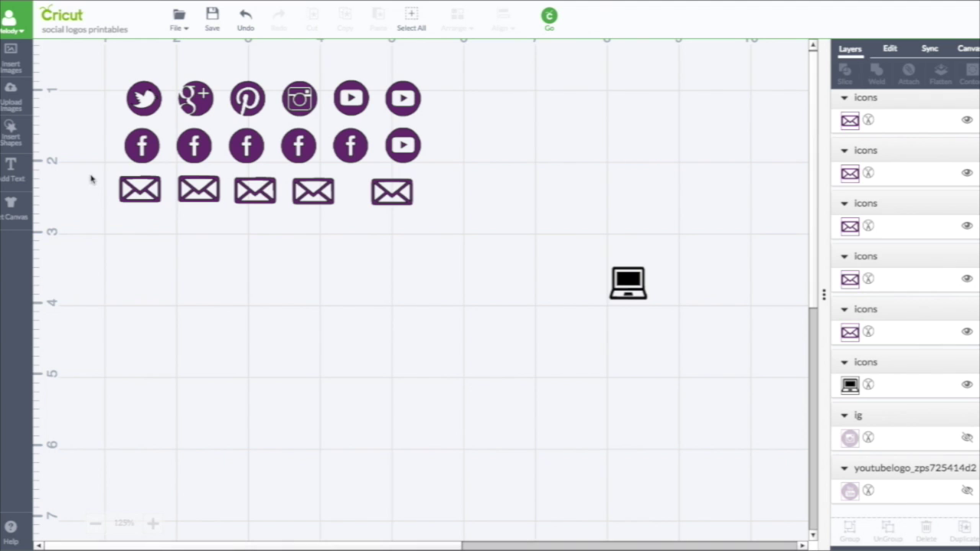
drag(87, 169, 445, 247)
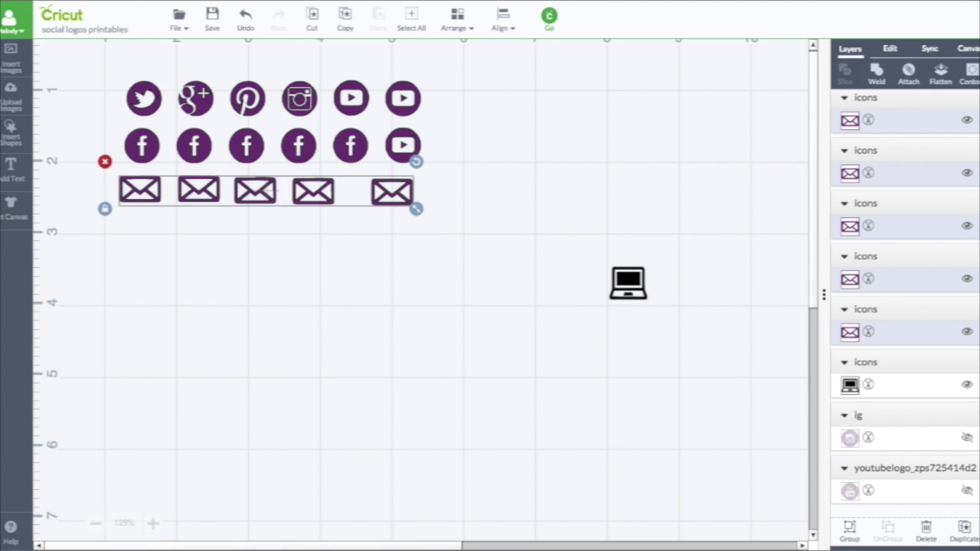
click(507, 23)
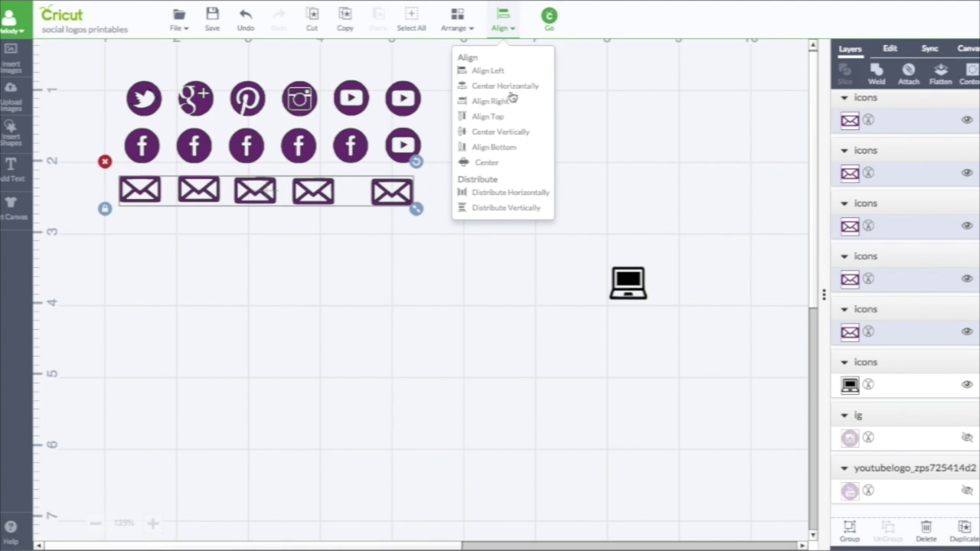
click(510, 136)
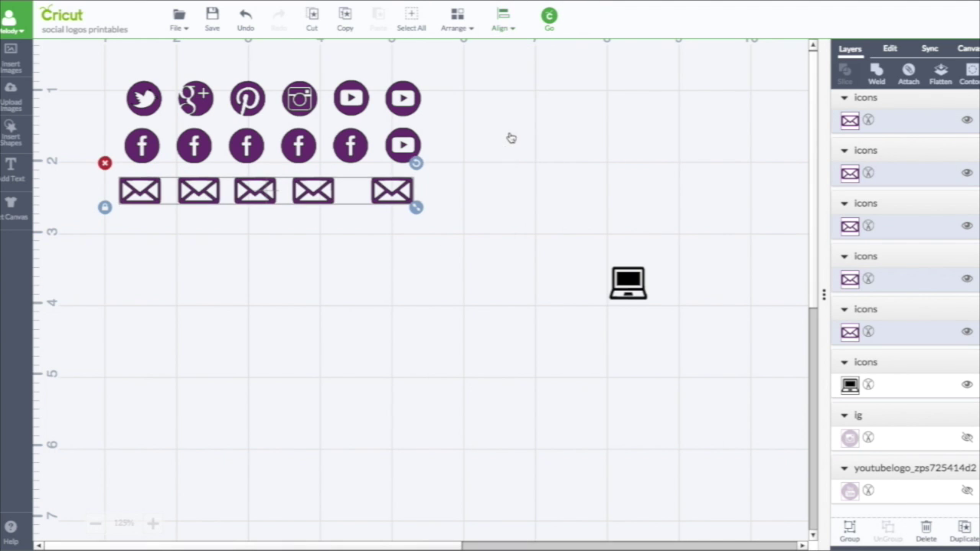
click(508, 19)
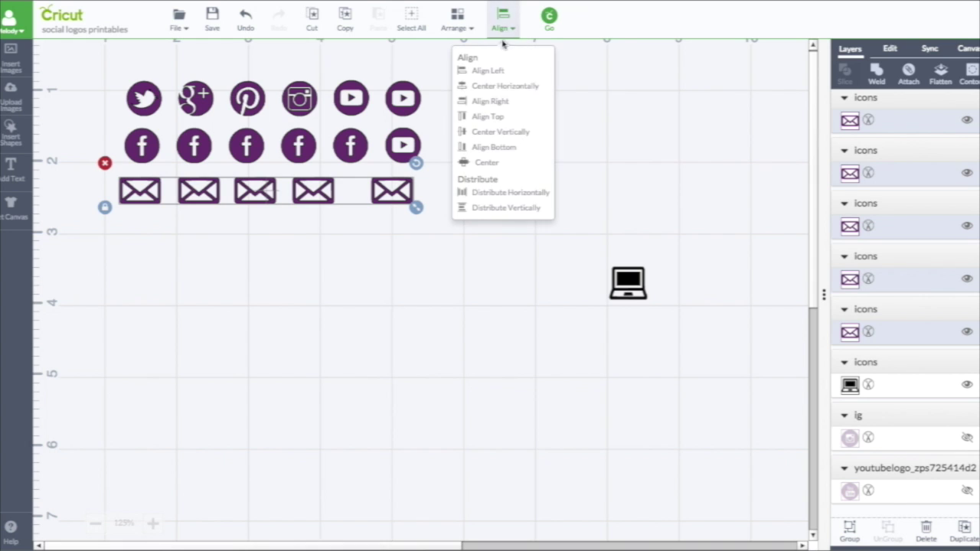
click(508, 193)
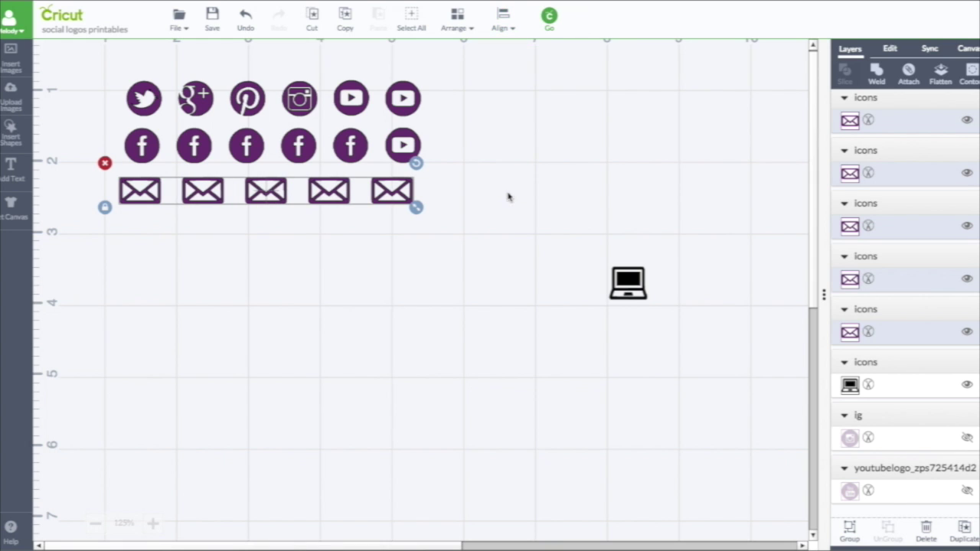
click(513, 196)
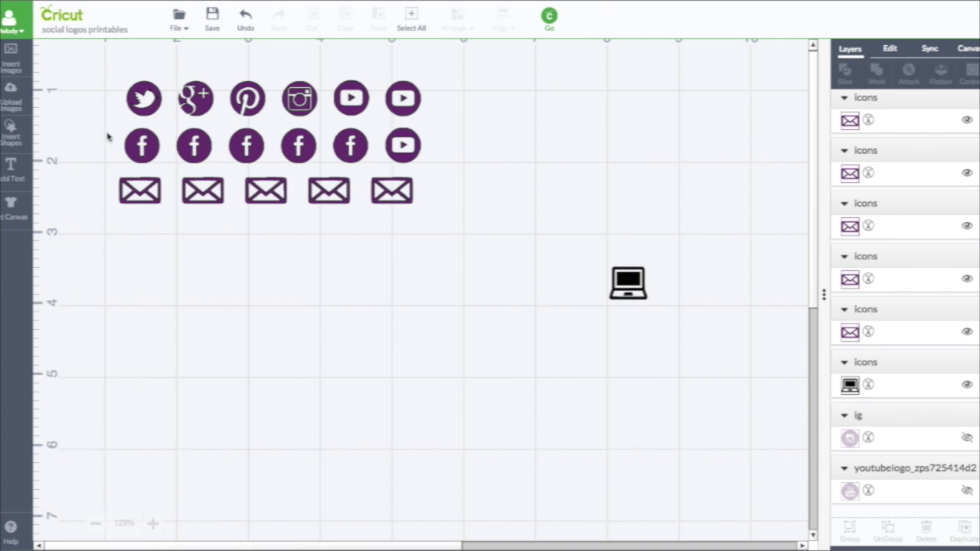
Insert a square shape, place it below the envelope row and shrink it to about 0.58 in.
click(11, 132)
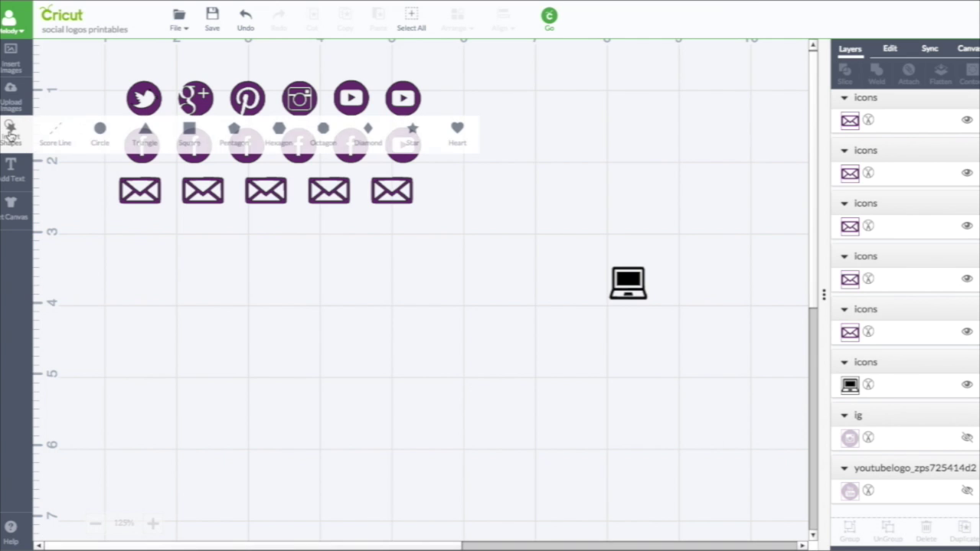
click(189, 129)
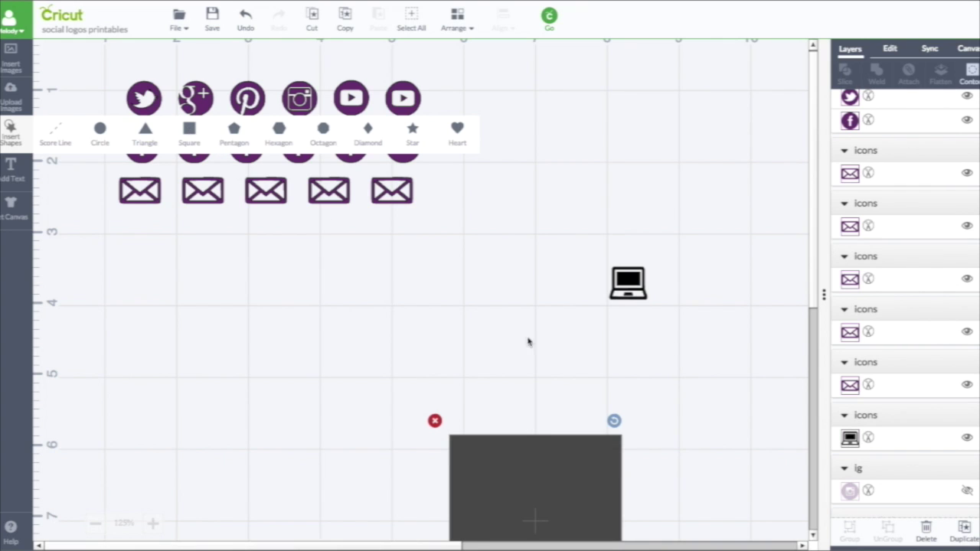
drag(509, 461, 369, 274)
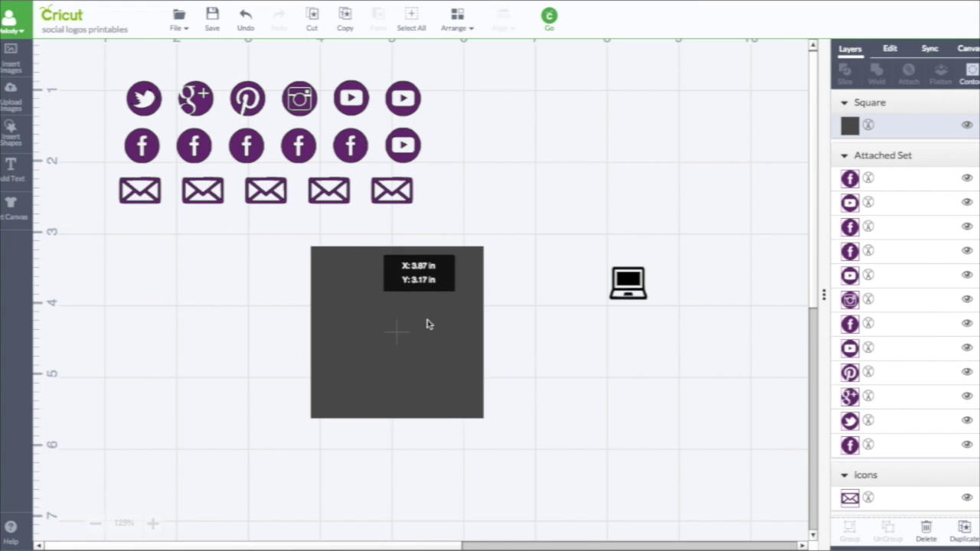
drag(491, 429, 353, 289)
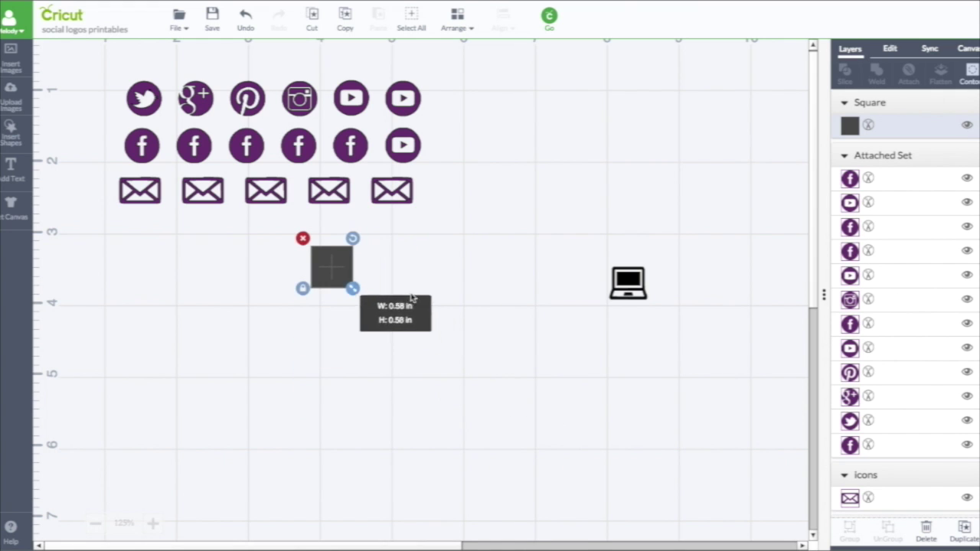
Color the square light purple #b08fc2 and shrink it to roughly half its width.
click(850, 125)
click(720, 133)
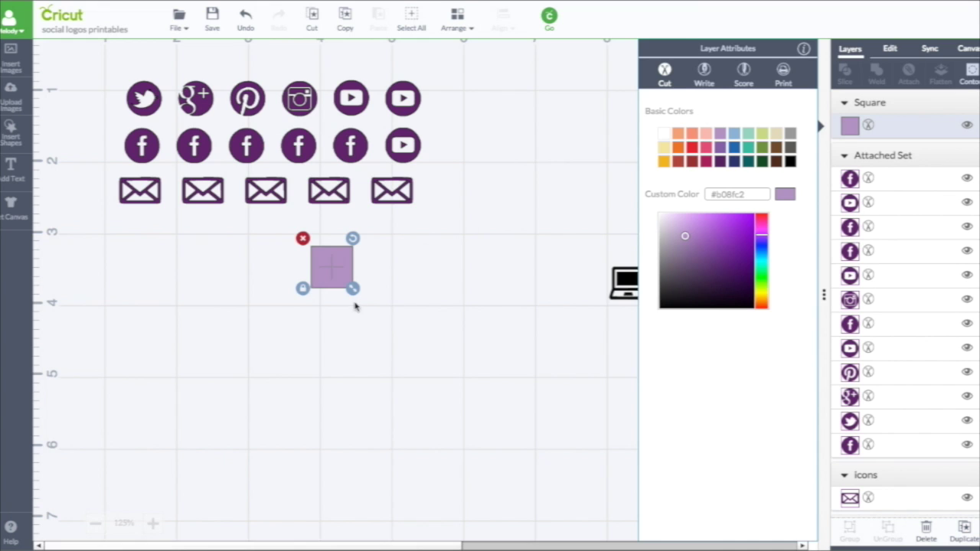
drag(353, 288, 331, 264)
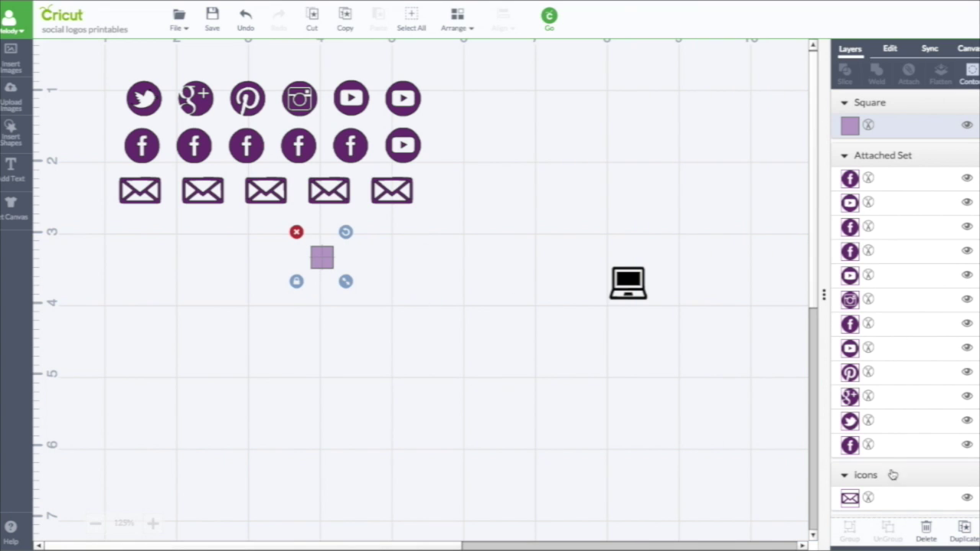
Duplicate the light purple square four times.
click(964, 529)
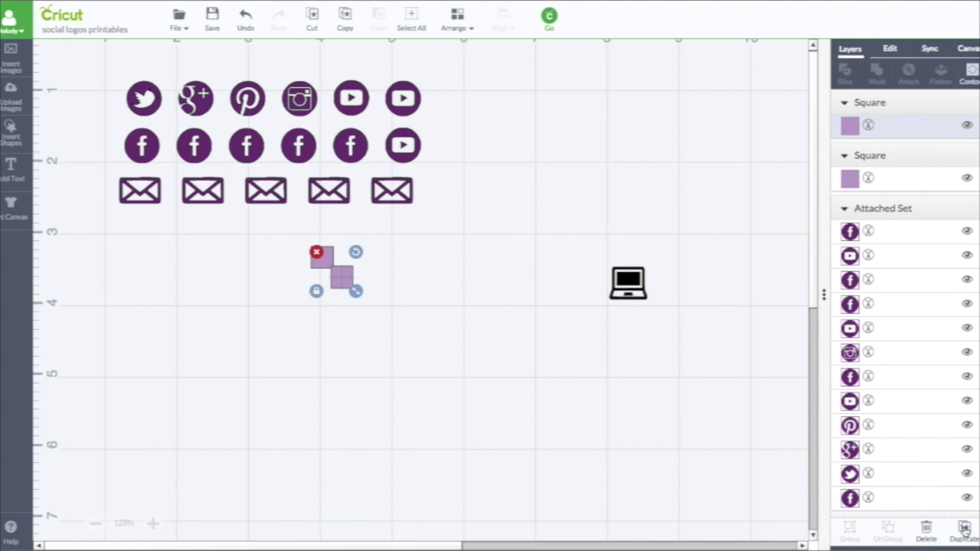
click(964, 528)
click(964, 529)
click(964, 528)
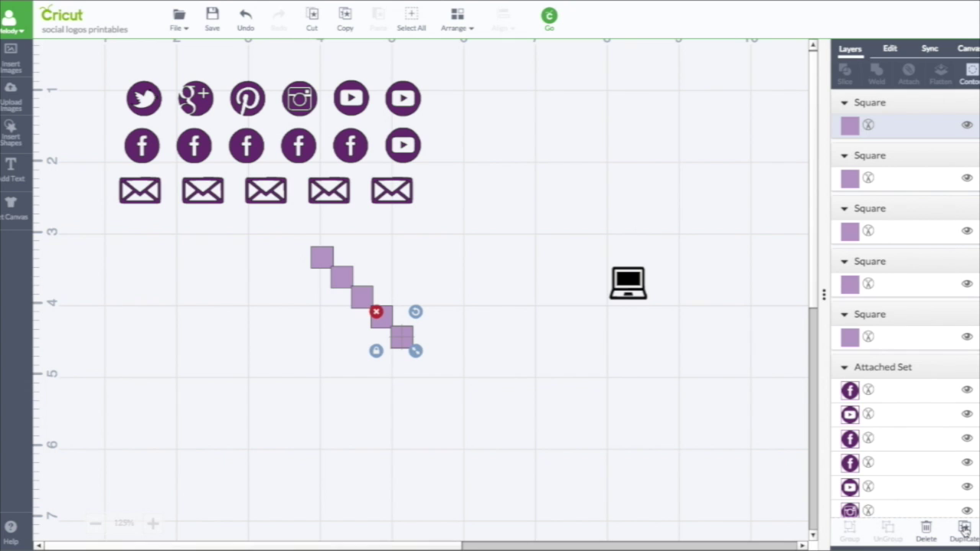
Arrange the five light purple squares in a loose vertical column below the envelope row, and deselect them.
drag(399, 343, 301, 378)
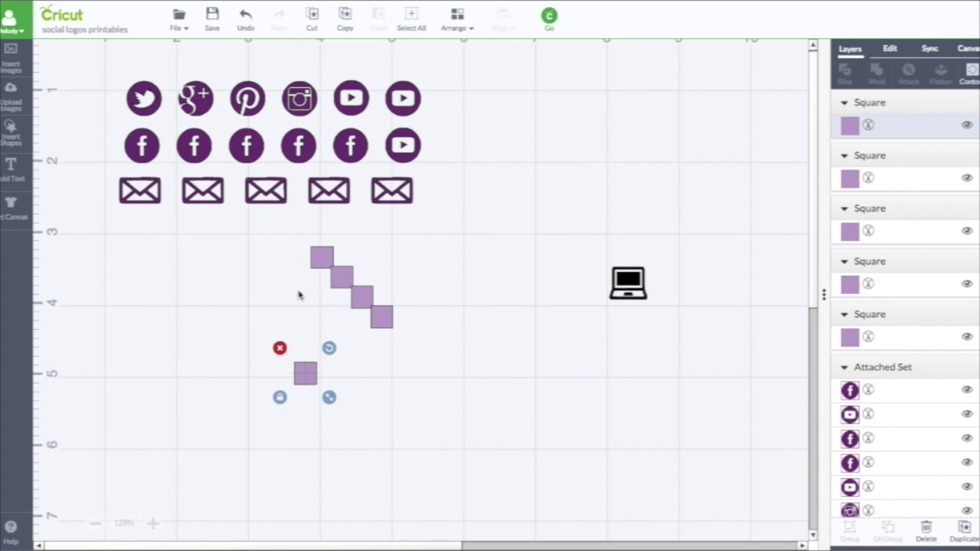
drag(344, 278, 325, 289)
drag(381, 316, 325, 383)
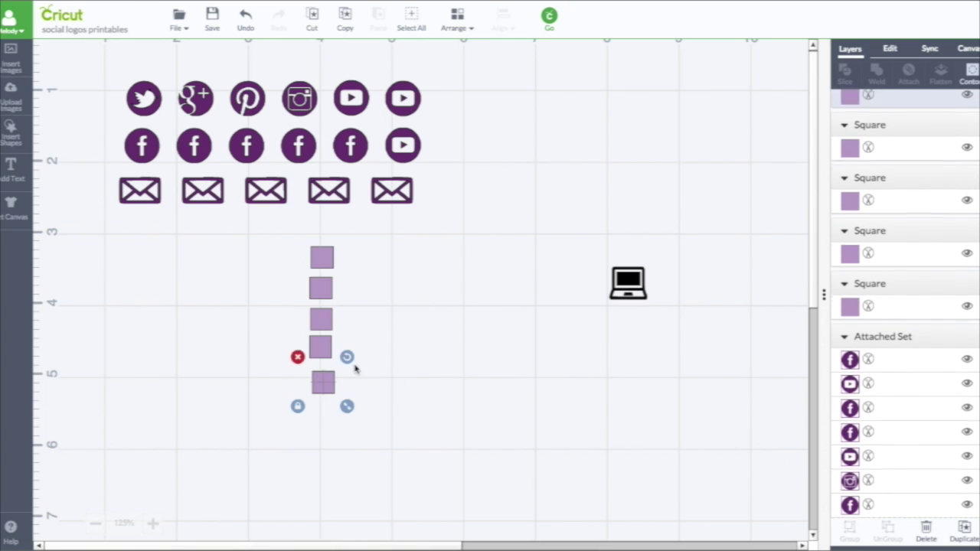
click(355, 369)
Try aligning the column of five squares with Center Horizontally and Distribute Vertically.
drag(276, 235, 378, 477)
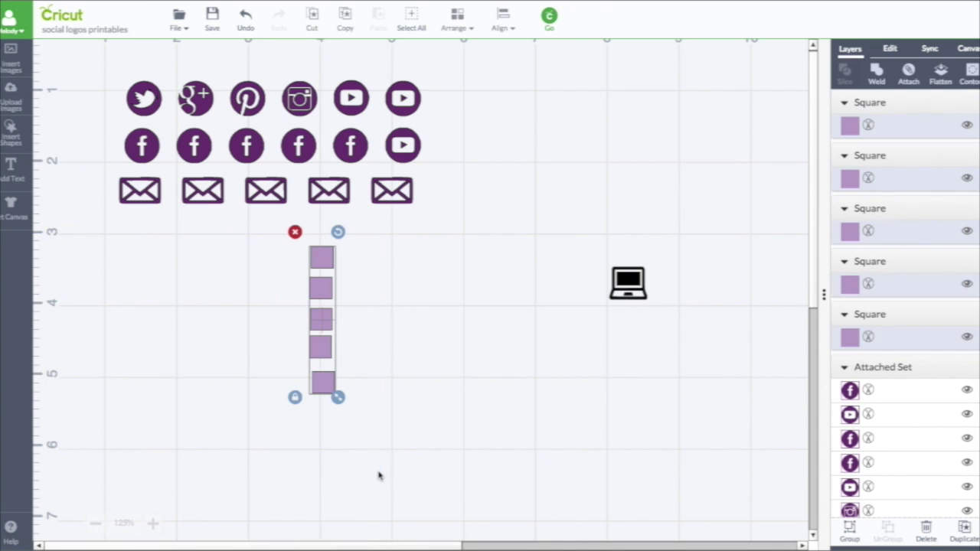
click(505, 21)
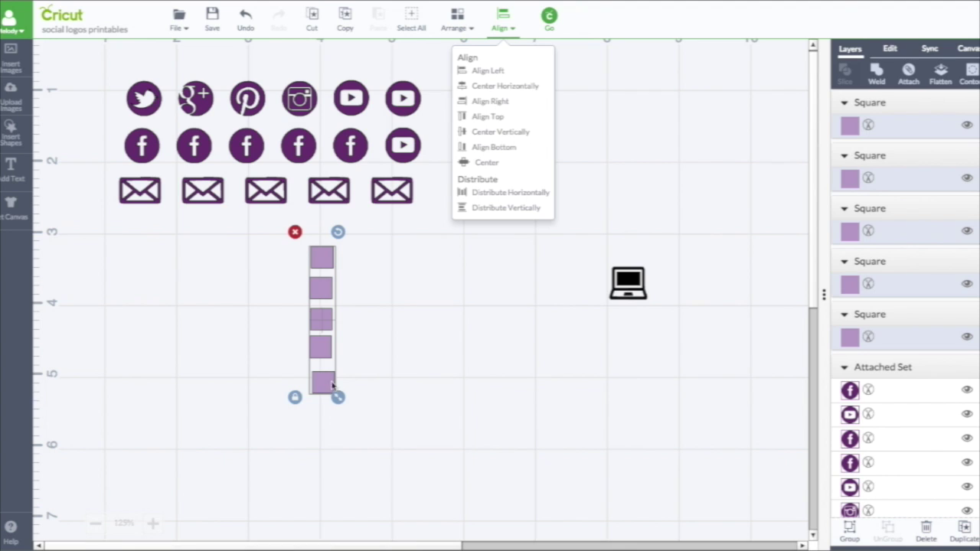
click(515, 88)
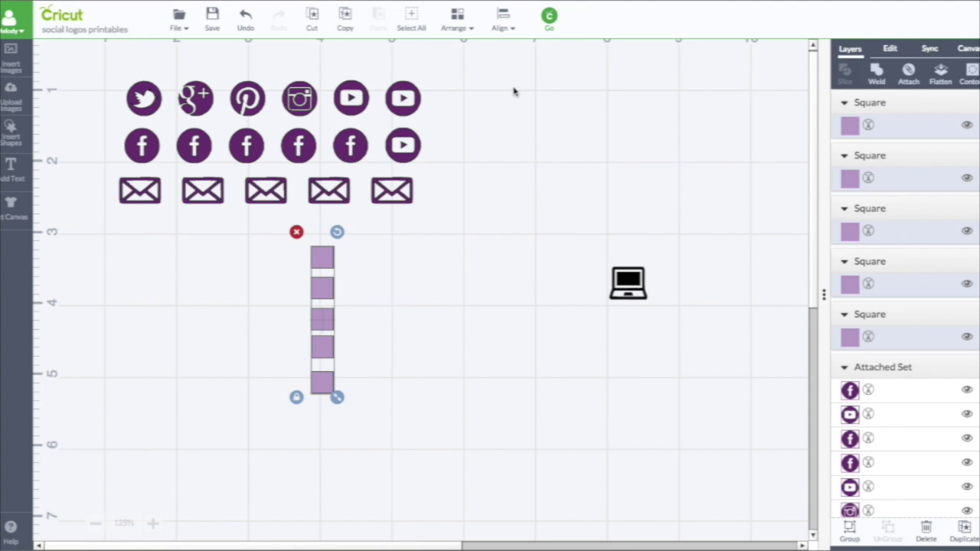
click(503, 22)
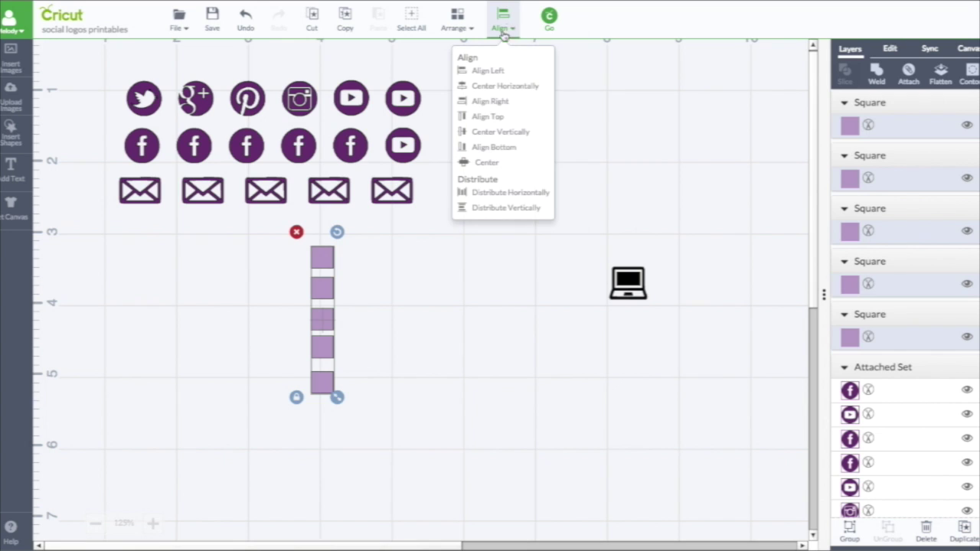
click(504, 208)
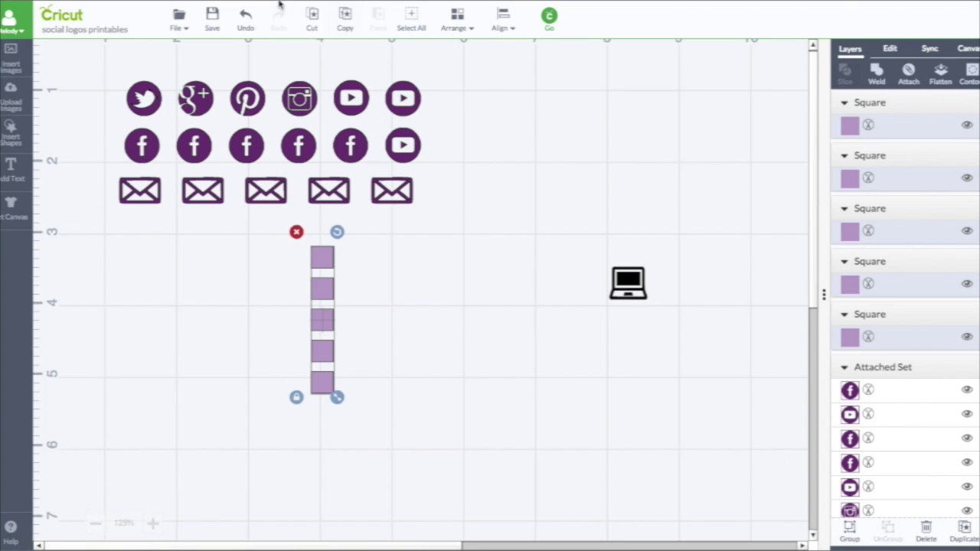
Undo the vertical distribution and the horizontal centering of the five squares.
click(245, 17)
click(245, 17)
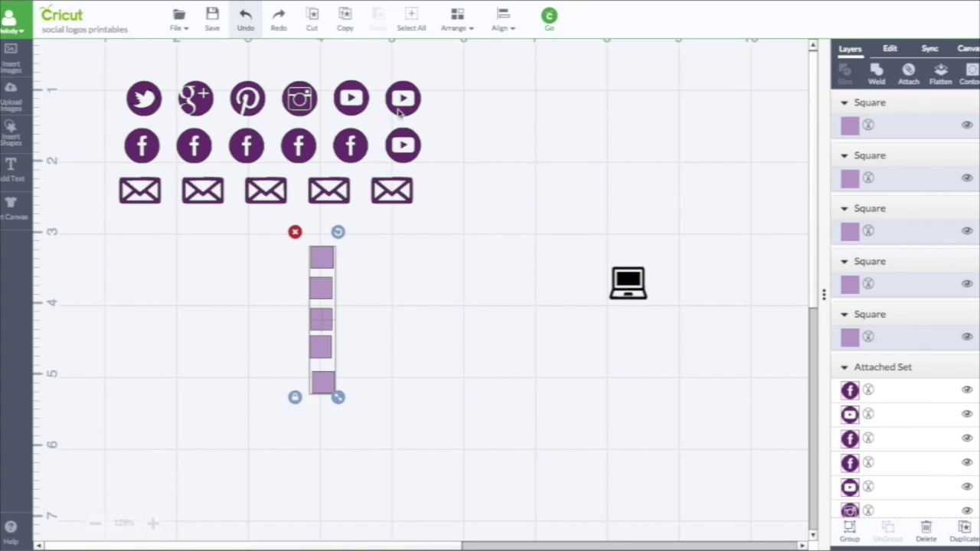
Shift the fourth square in the column slightly down and the third square slightly left, leaving the column uneven and deselected.
click(344, 346)
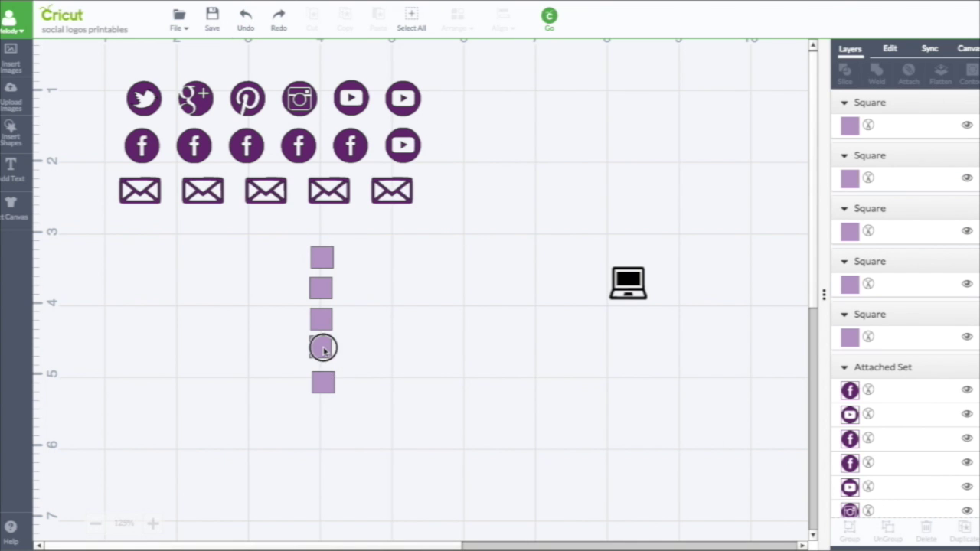
drag(324, 345, 322, 359)
drag(322, 323, 308, 320)
click(459, 317)
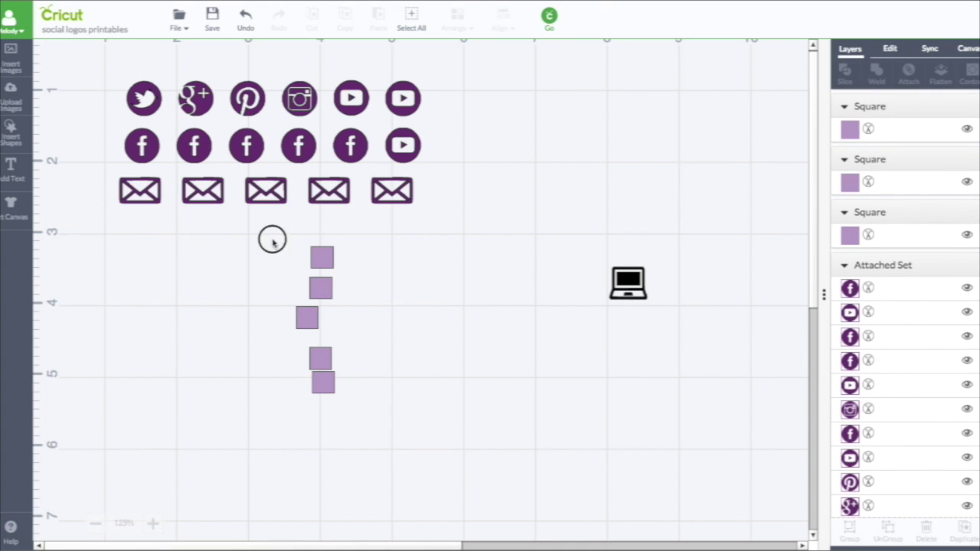
Align all five squares with Center Horizontally, space them evenly with Distribute Vertically, and deselect them.
drag(272, 238, 389, 426)
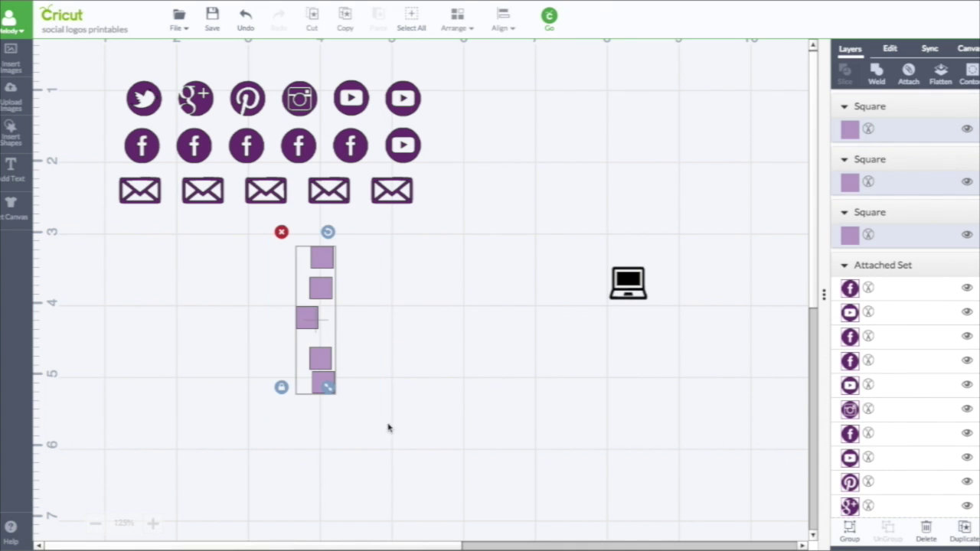
click(503, 22)
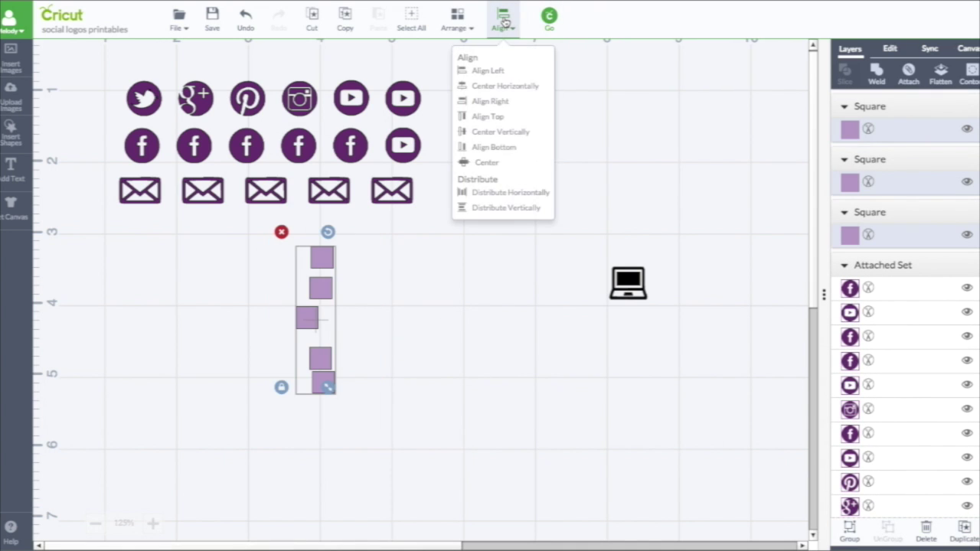
click(507, 87)
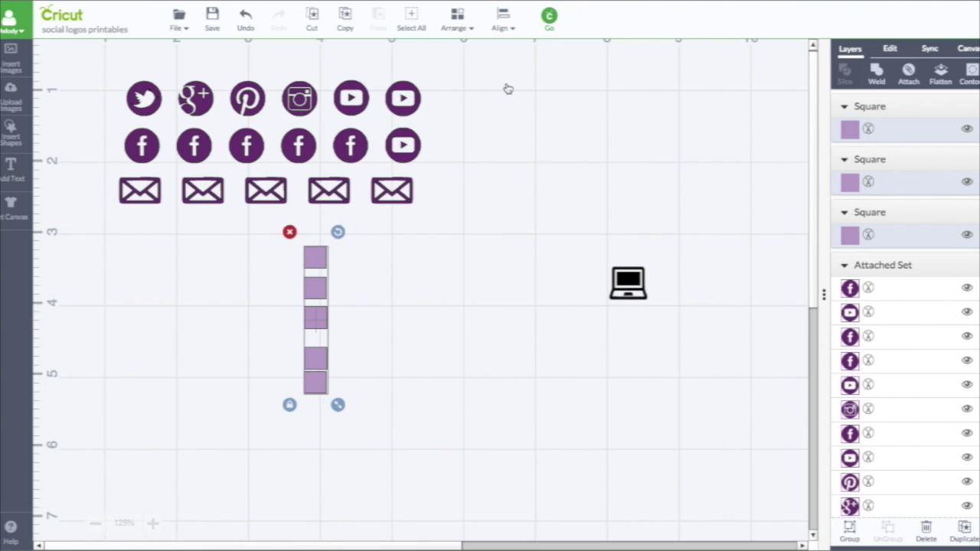
click(503, 21)
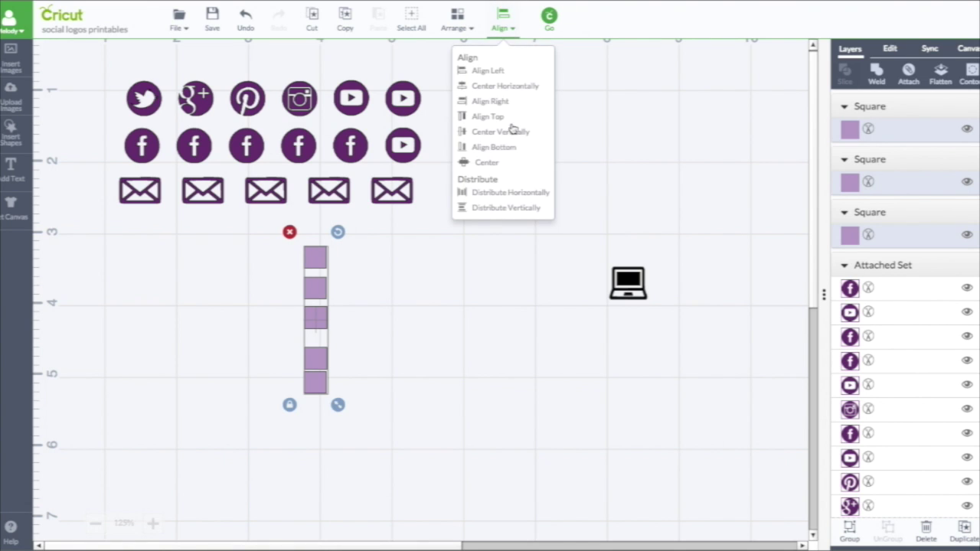
click(506, 208)
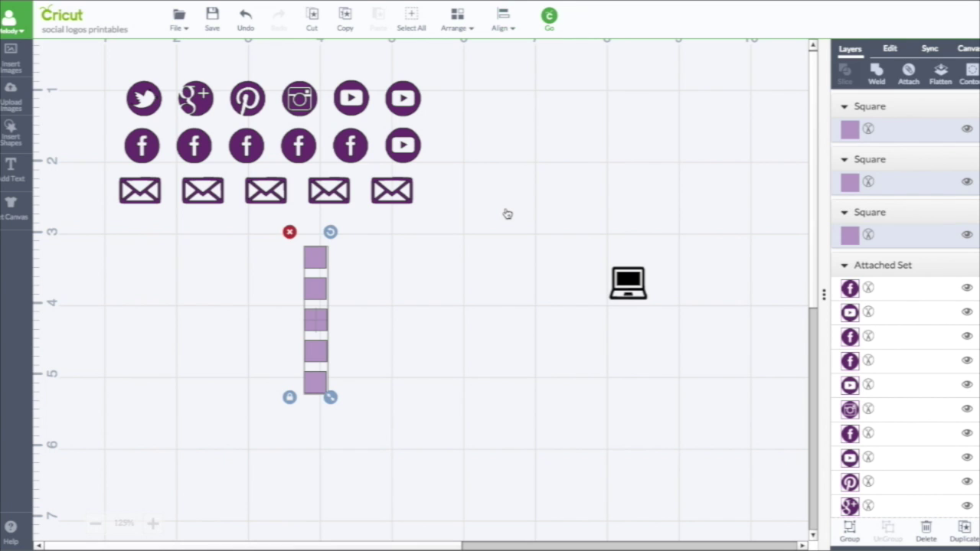
click(507, 213)
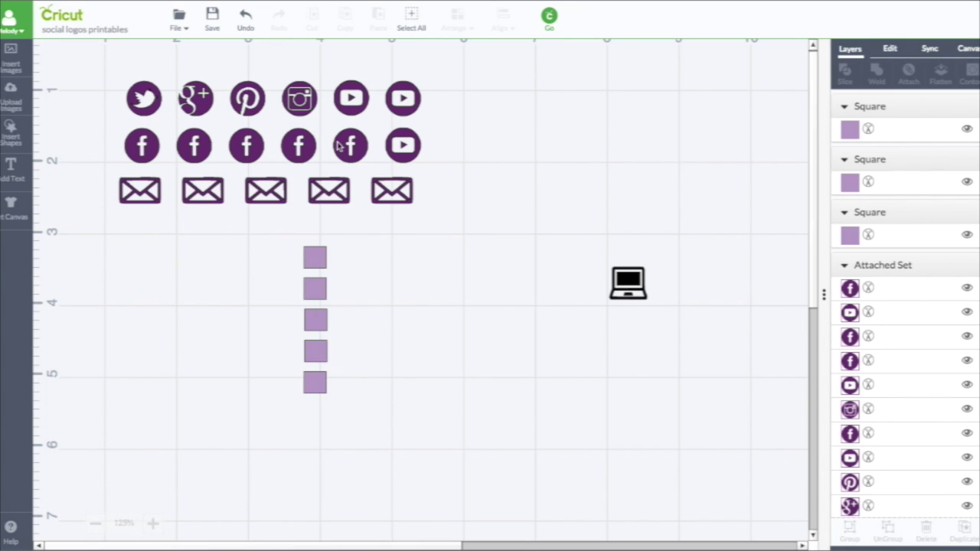
Detach the two-row logo set and change the last YouTube logo in the first row from Cut to Print.
click(126, 95)
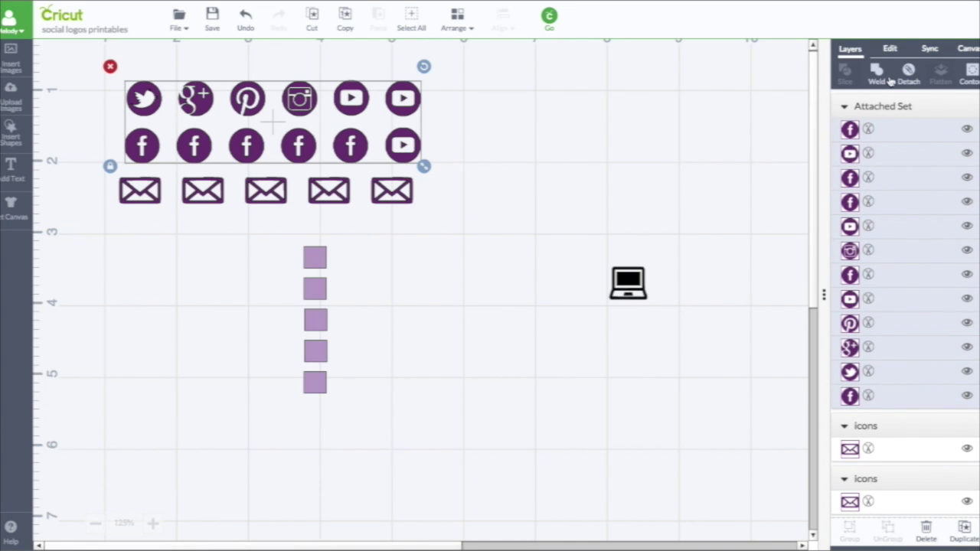
click(895, 80)
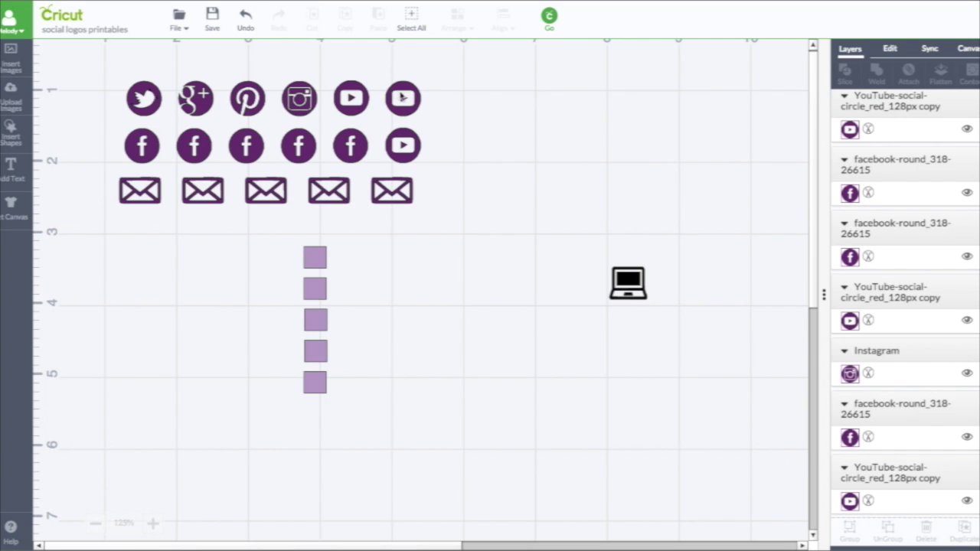
click(881, 129)
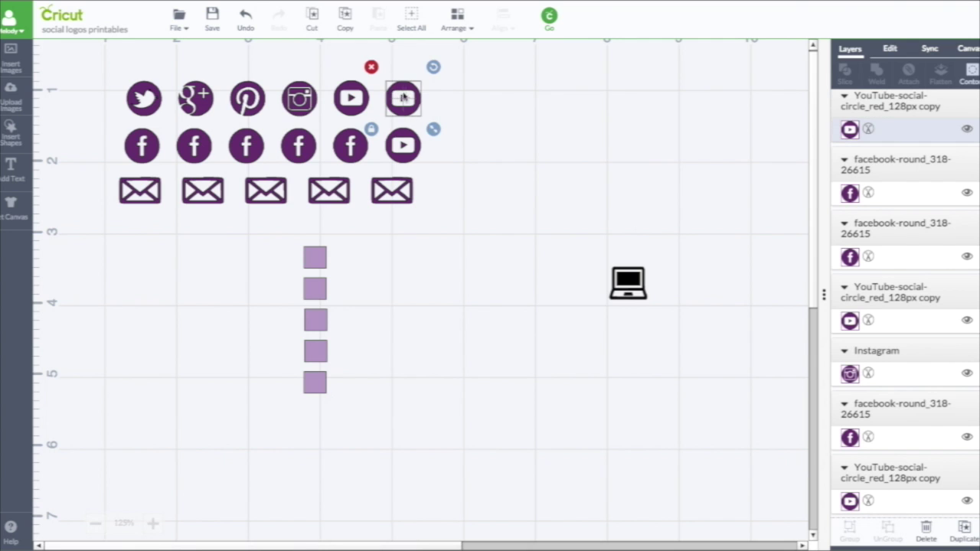
click(868, 129)
click(783, 72)
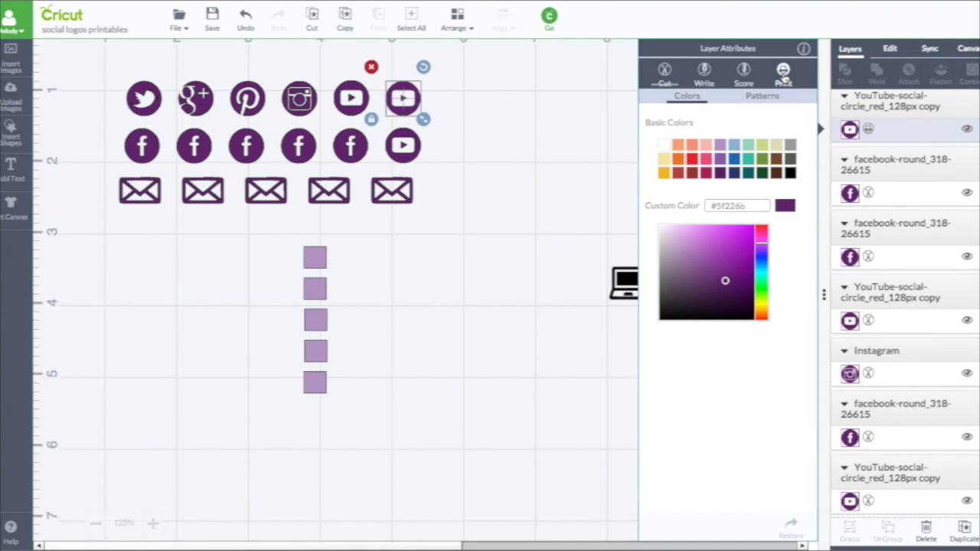
click(594, 99)
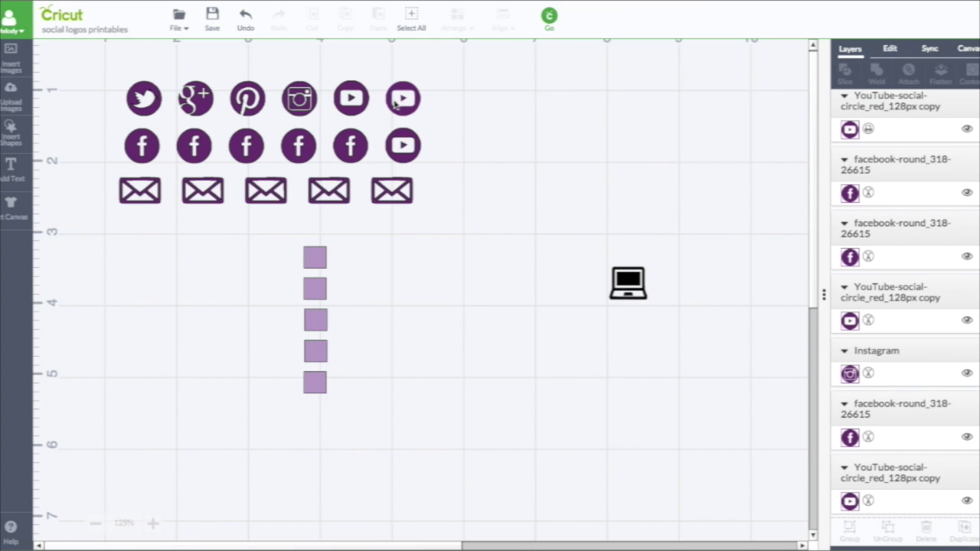
Insert a circle shape on the canvas and color it Jade (#94d2bc).
click(12, 132)
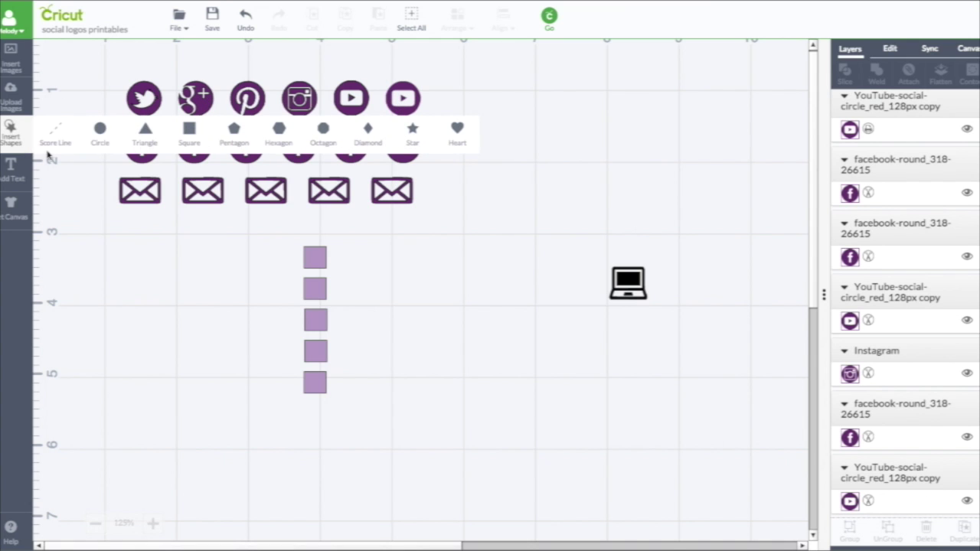
click(100, 130)
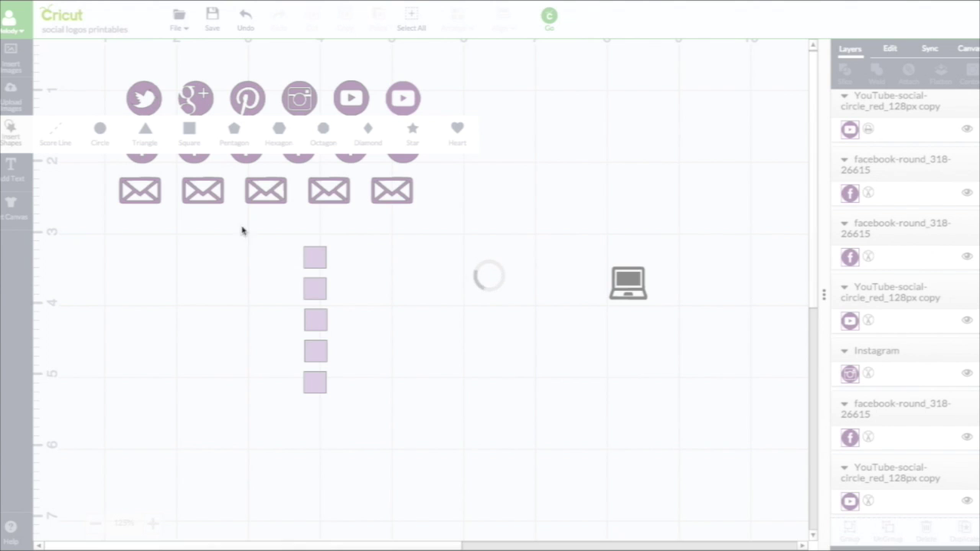
drag(587, 490, 602, 188)
double_click(601, 188)
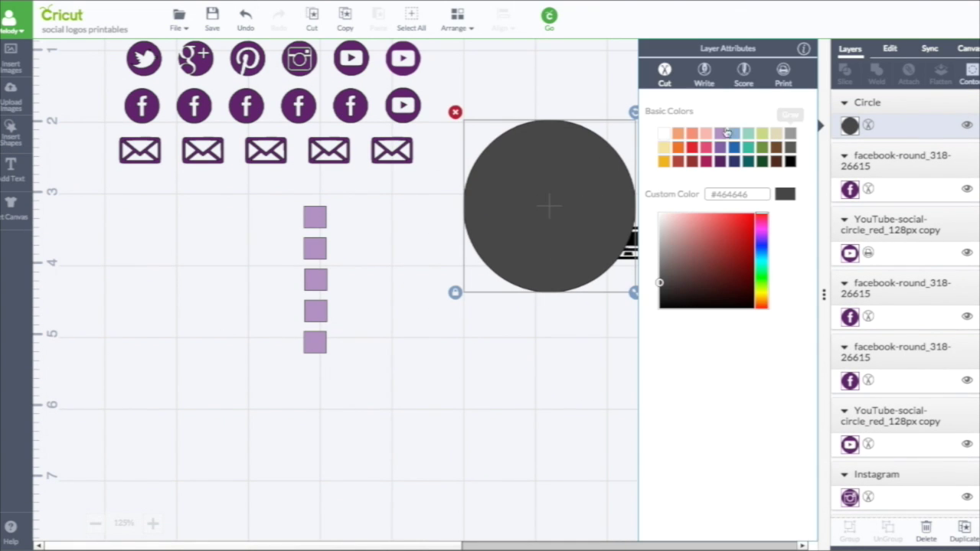
click(664, 136)
click(749, 136)
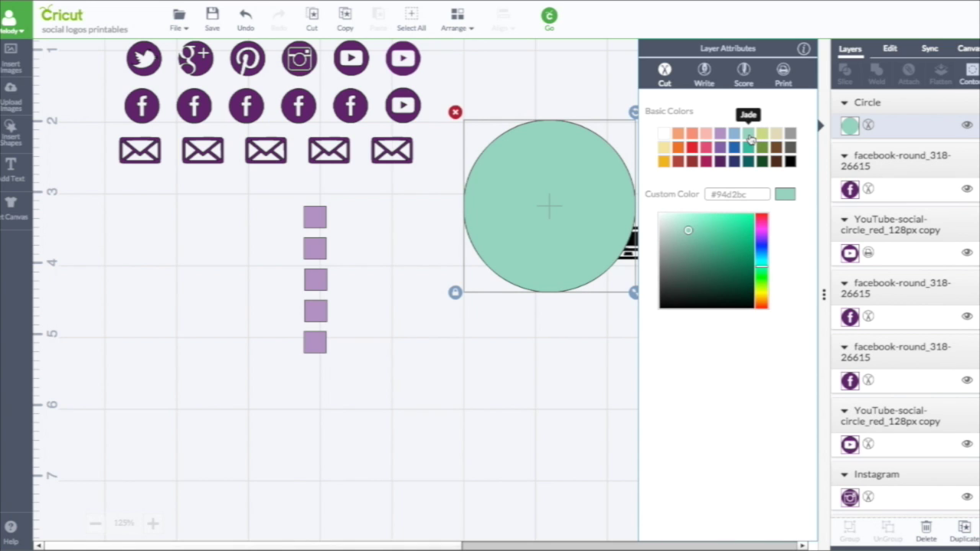
Set the jade circle's width to .48 in with its proportions locked.
click(886, 51)
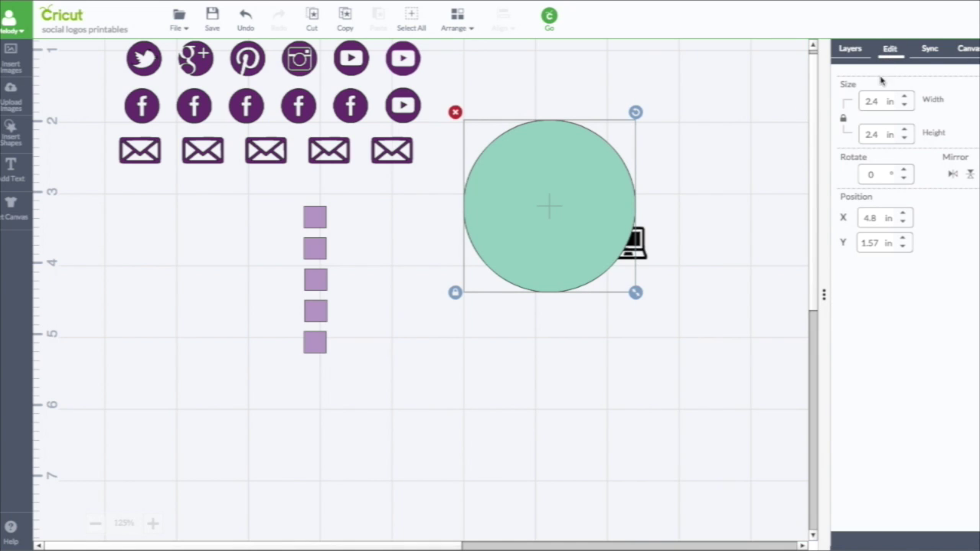
double_click(868, 100)
key(BackSpace)
text(.48)
key(Return)
Send the jade circle to the back and place it behind the YouTube logo in the second row.
click(457, 19)
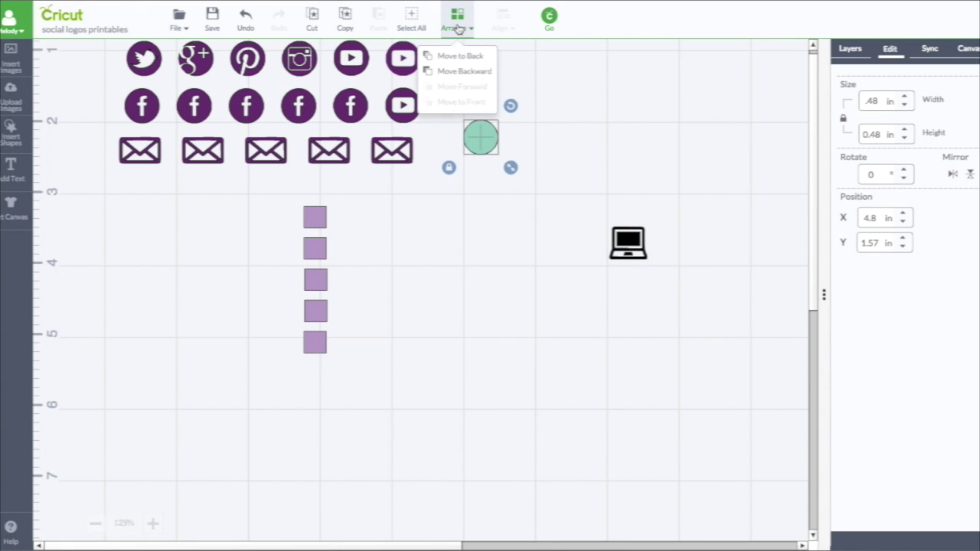
click(459, 58)
drag(481, 137, 405, 112)
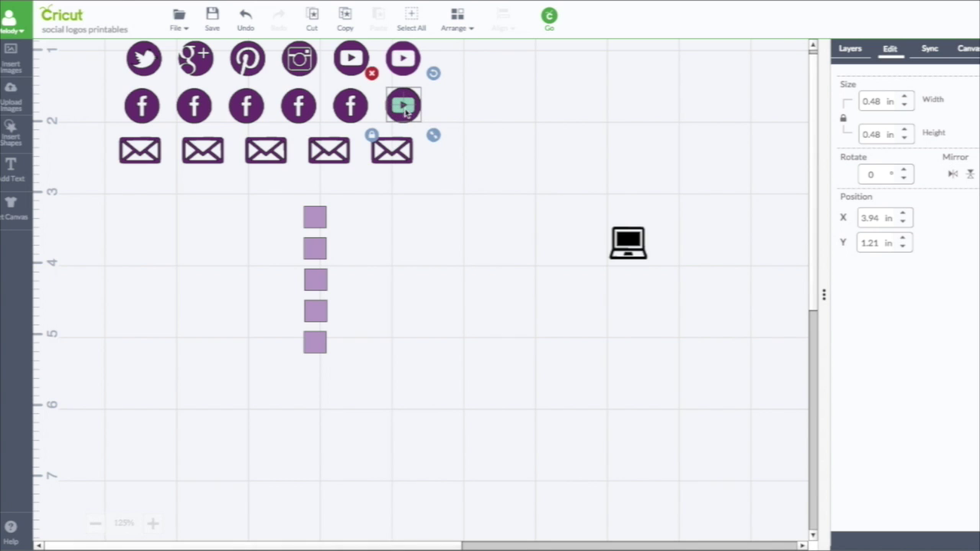
Reduce the jade circle to 0.45 in, keep it behind the second-row YouTube logo, and deselect it.
click(151, 522)
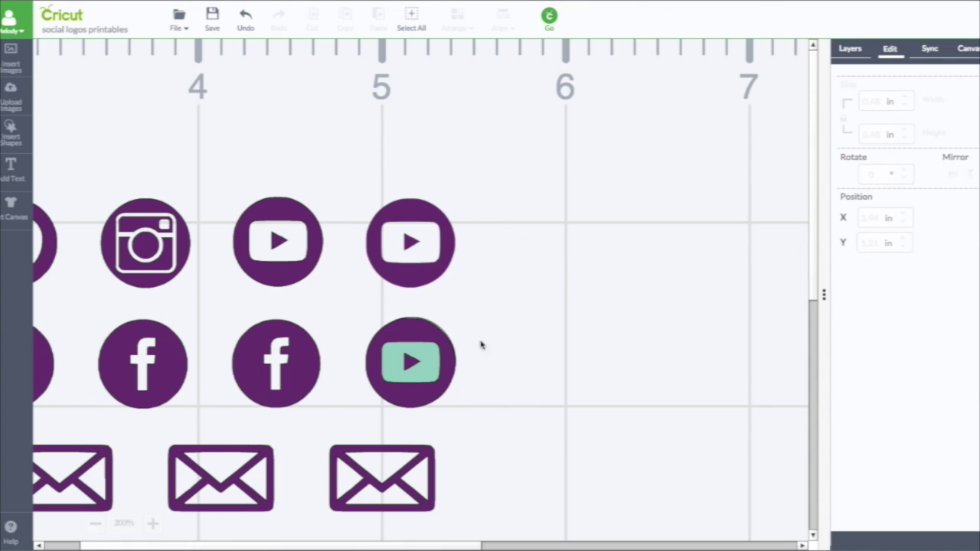
click(851, 50)
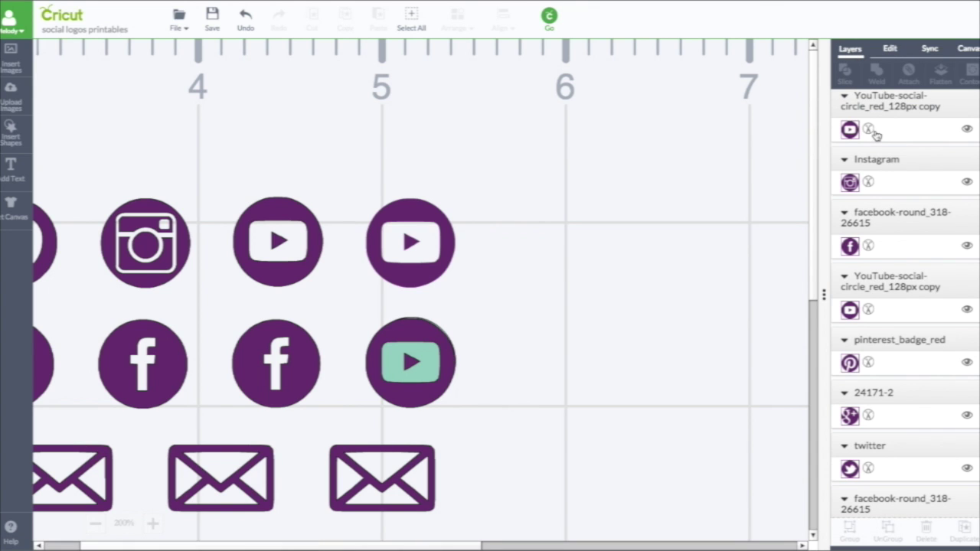
click(873, 136)
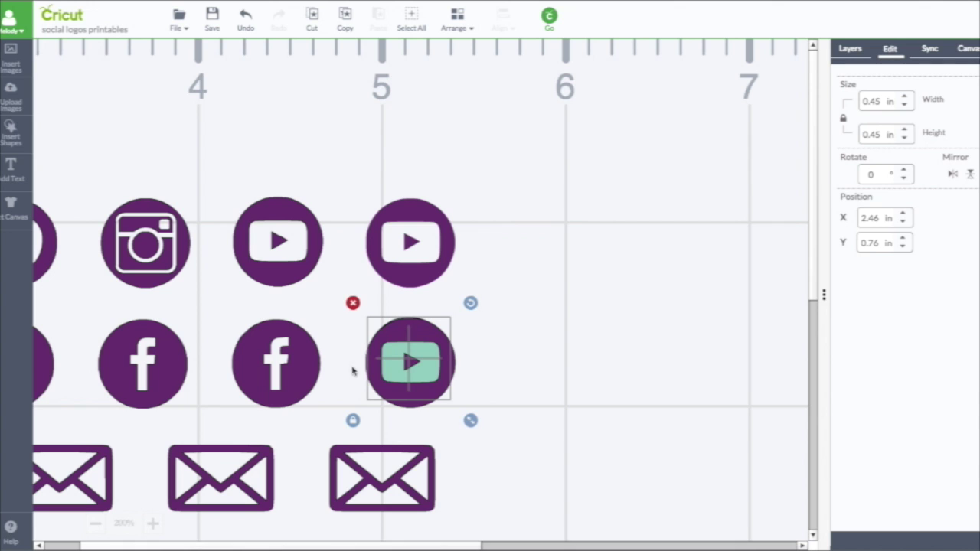
click(575, 346)
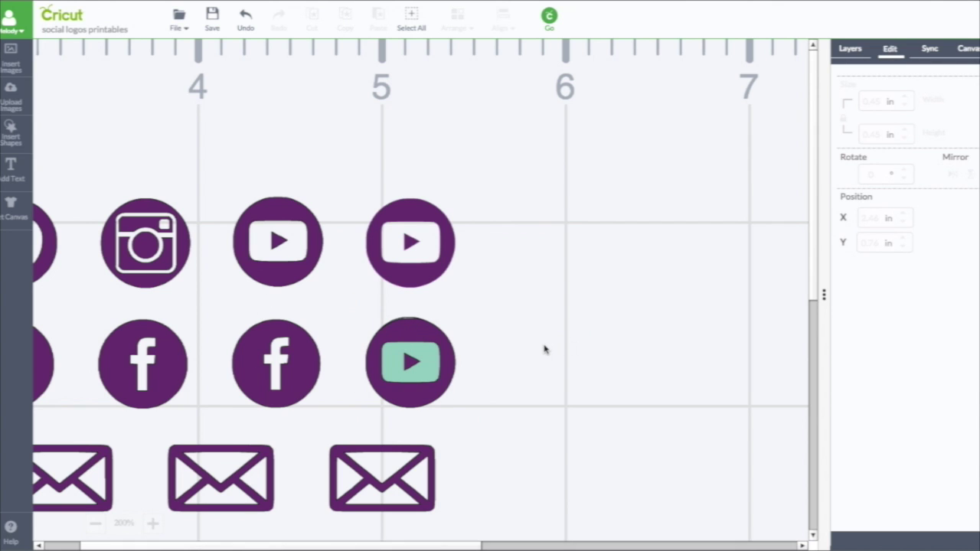
Try flattening the second-row YouTube logo together with the jade circle behind it.
drag(331, 306, 496, 428)
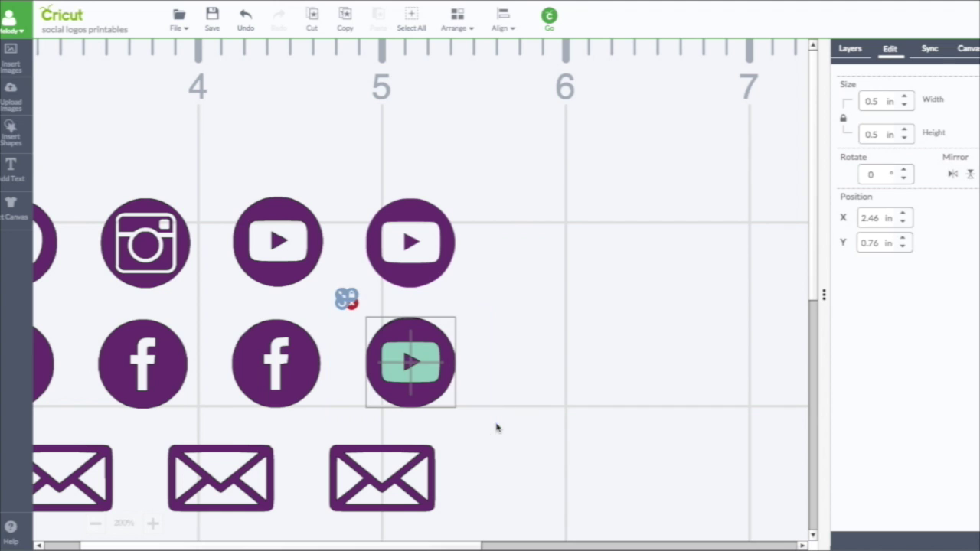
click(852, 49)
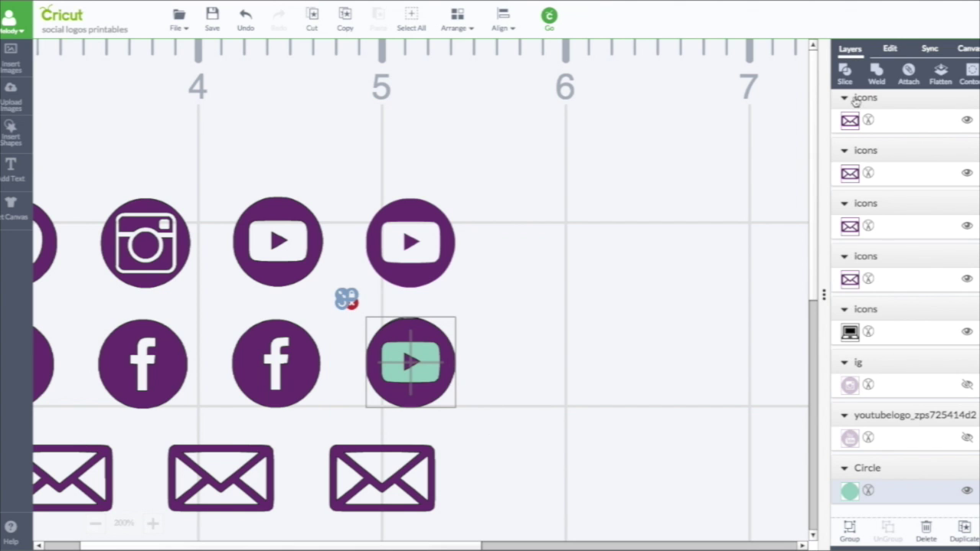
click(943, 76)
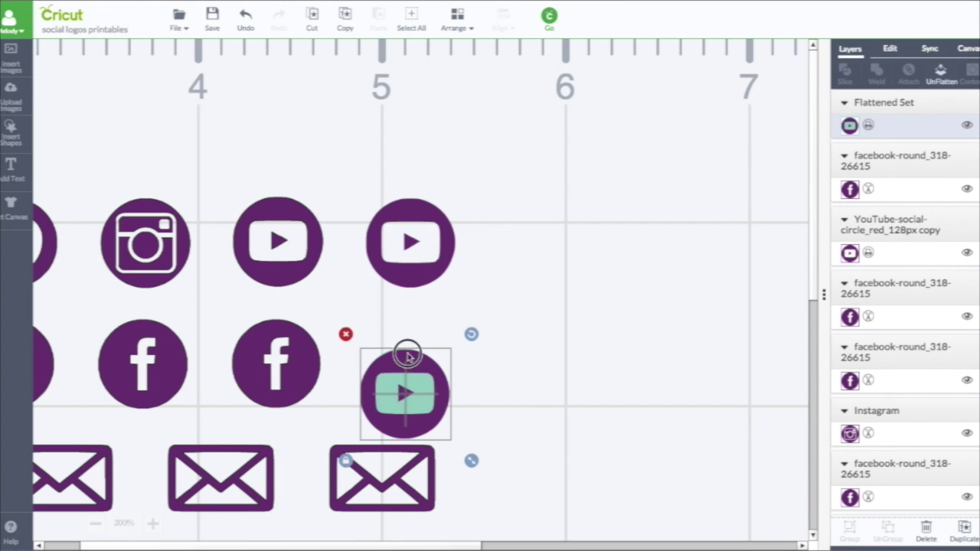
Try moving the flattened YouTube logo and the printable YouTube logo above it as single pieces.
drag(406, 357, 407, 329)
click(471, 361)
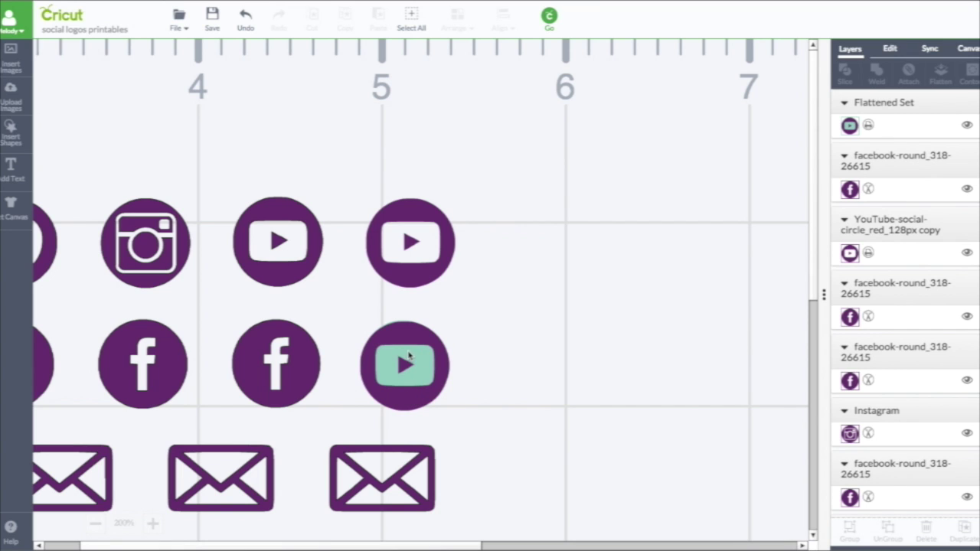
click(415, 276)
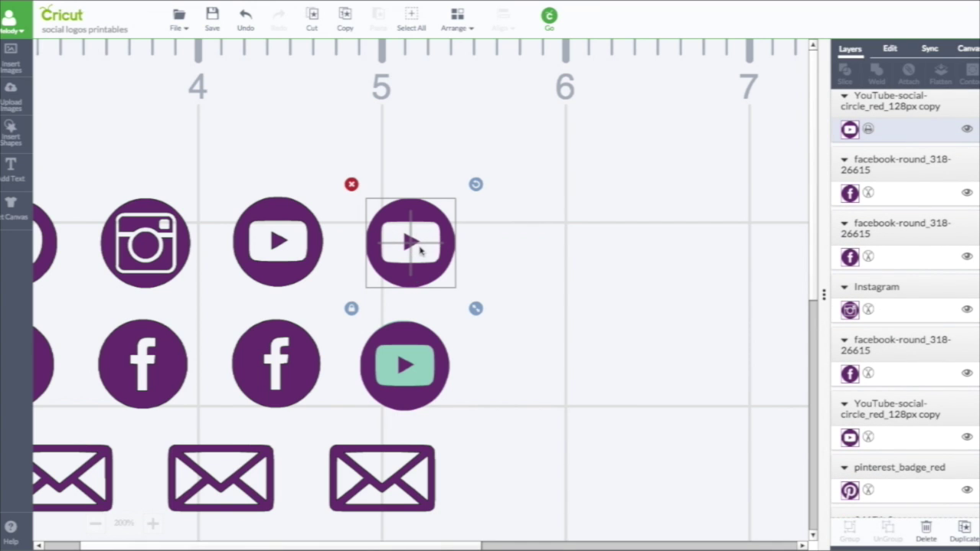
drag(419, 251, 440, 263)
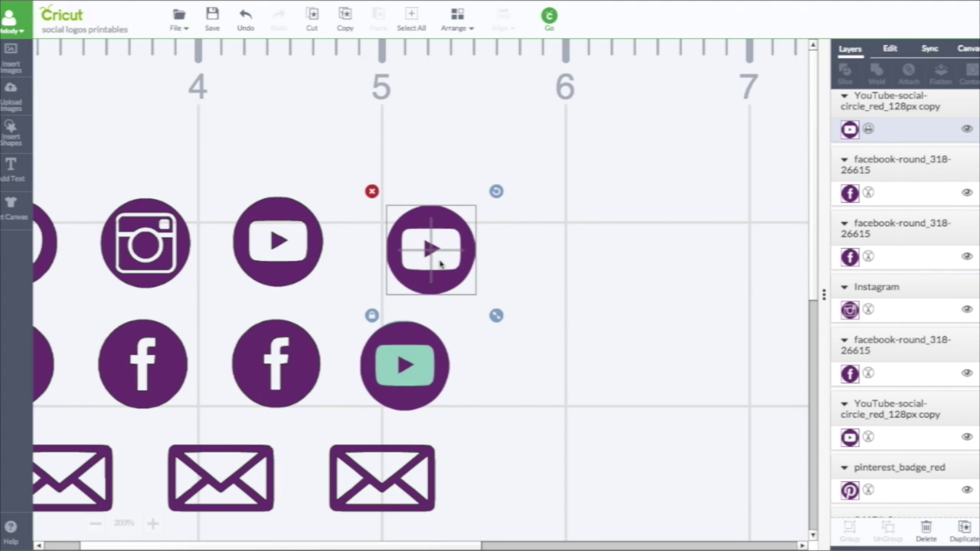
click(435, 363)
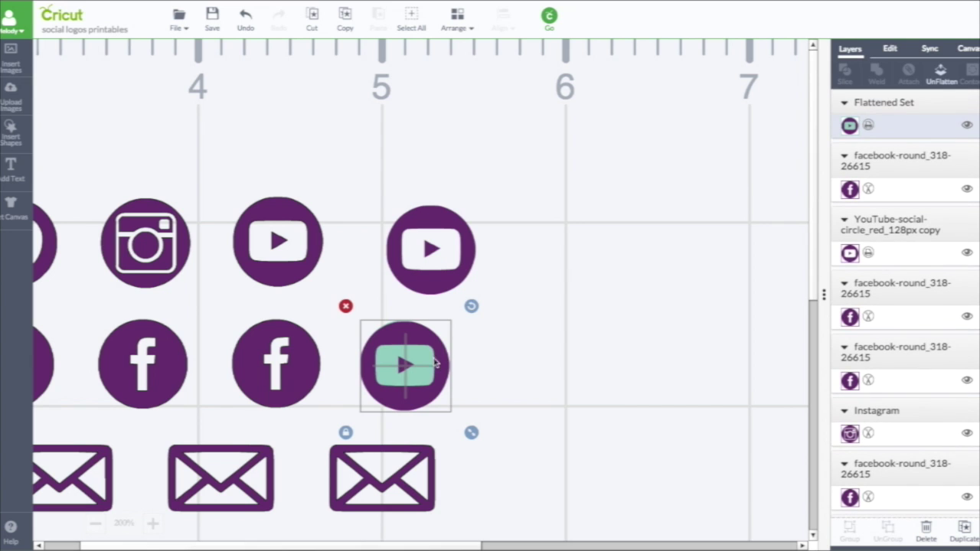
Undo the moves of both YouTube logos and the flattening of the second-row logo with its circle.
click(246, 16)
click(246, 16)
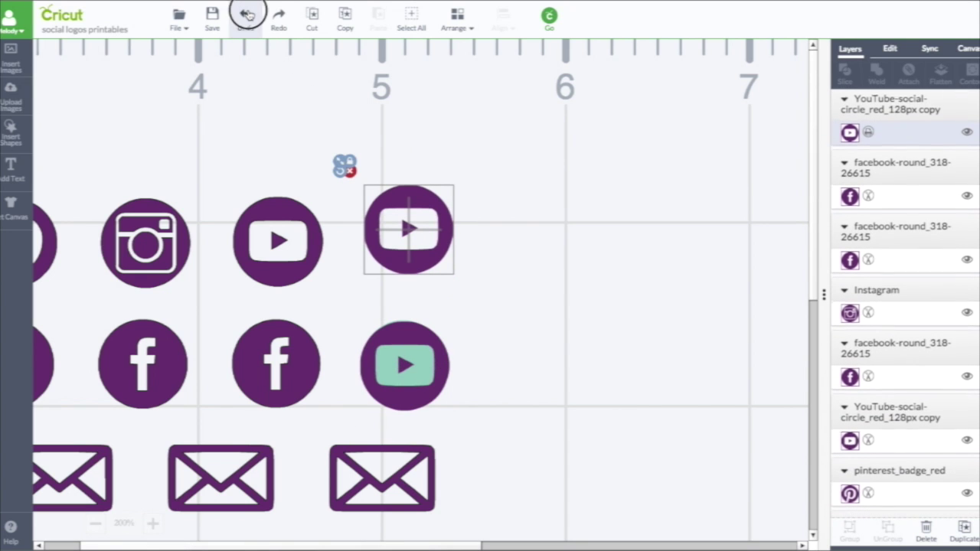
click(246, 16)
click(246, 17)
click(246, 17)
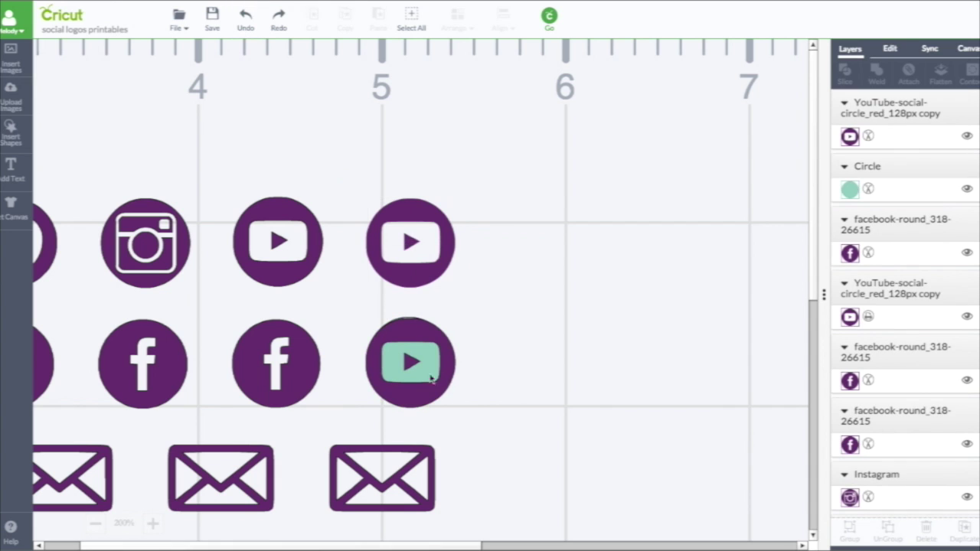
Select the second-row YouTube logo with the jade circle behind it and flatten them into one printable image.
drag(338, 306, 536, 416)
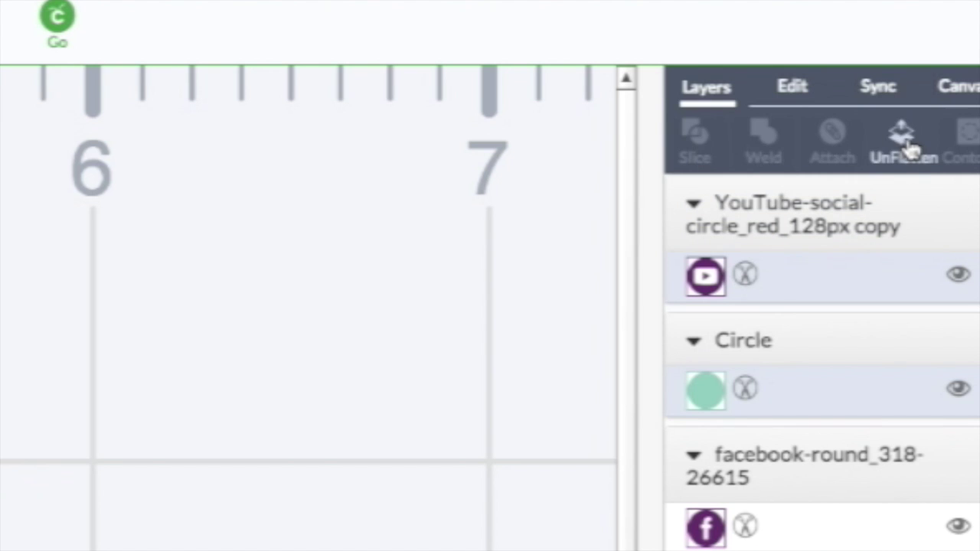
click(902, 138)
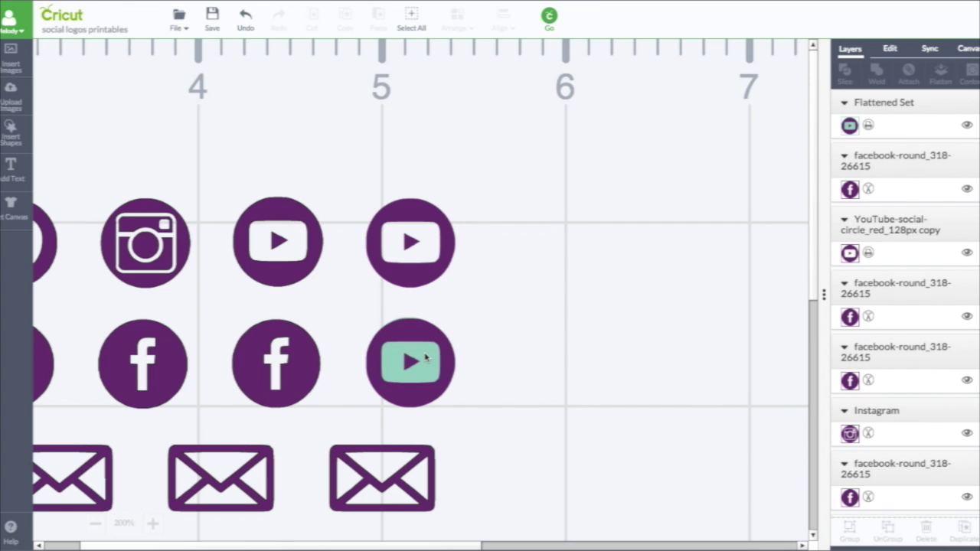
Undo the flattening of the second-row YouTube logo and recolor the jade circle behind it white (#ffffff).
scroll(425, 357, left, 3)
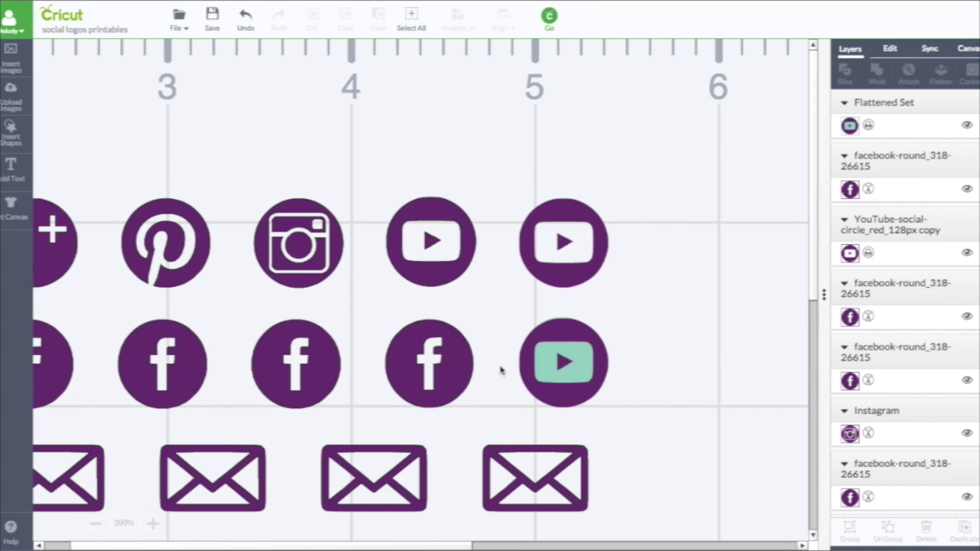
click(245, 17)
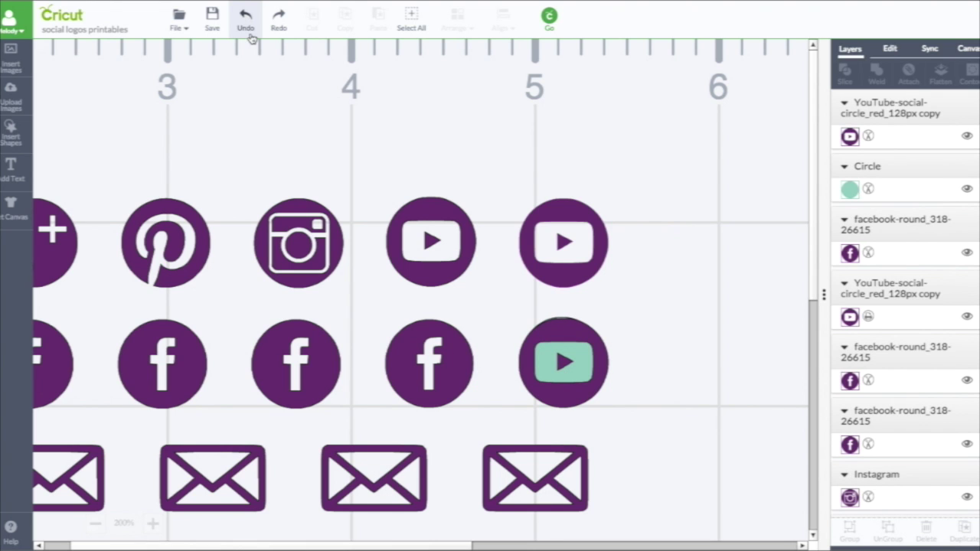
click(850, 189)
click(665, 133)
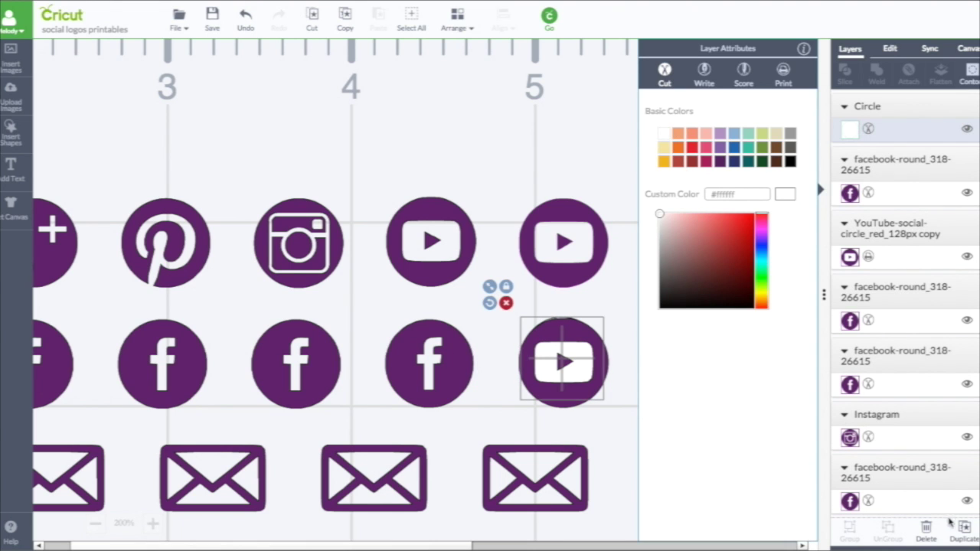
Make several duplicates of the white backing circle.
click(965, 528)
click(966, 529)
click(967, 530)
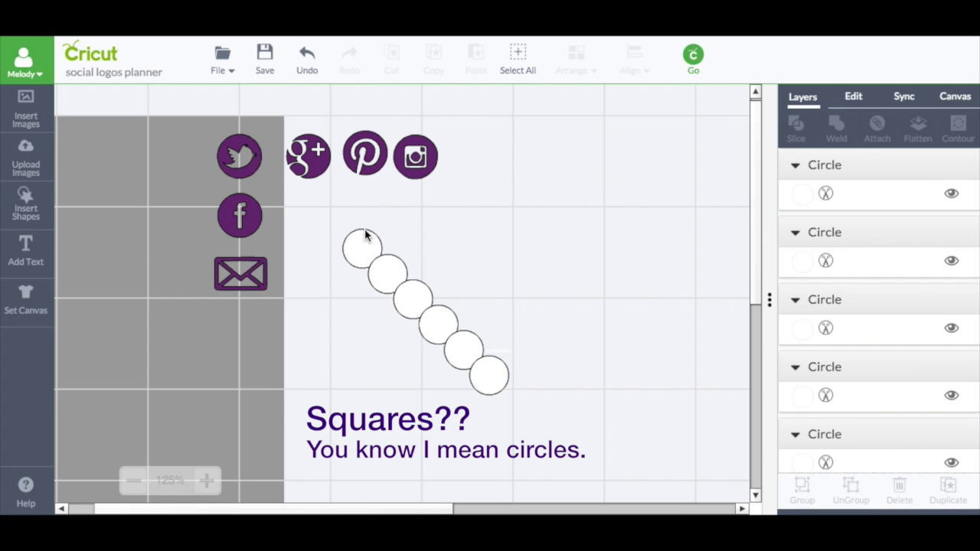
Place the first white circle over the Facebook logo and send it to the back.
drag(360, 251, 357, 234)
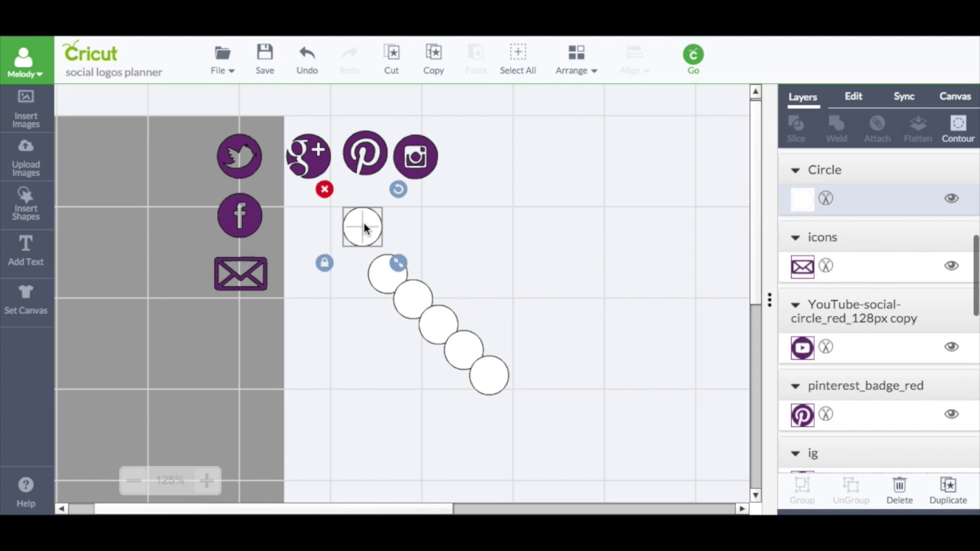
drag(365, 228, 237, 218)
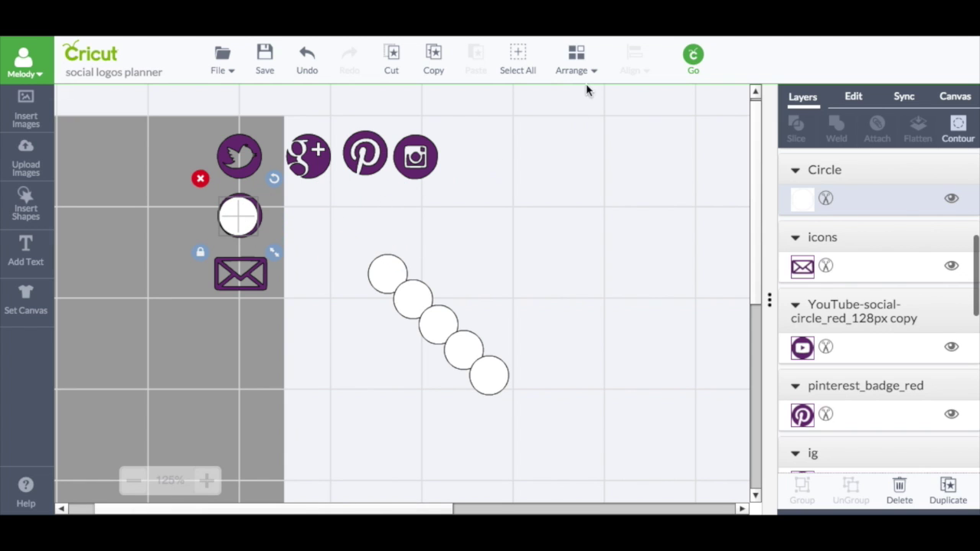
click(574, 59)
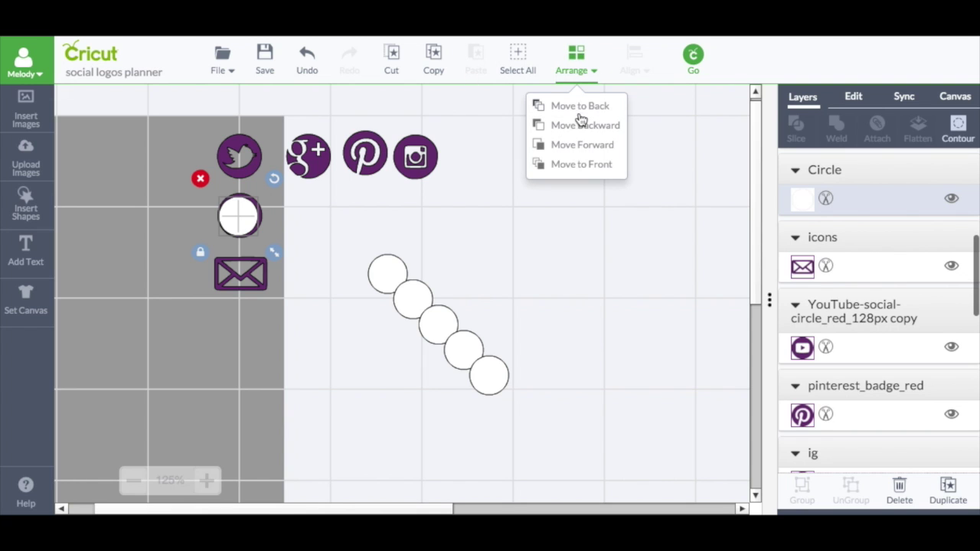
click(572, 107)
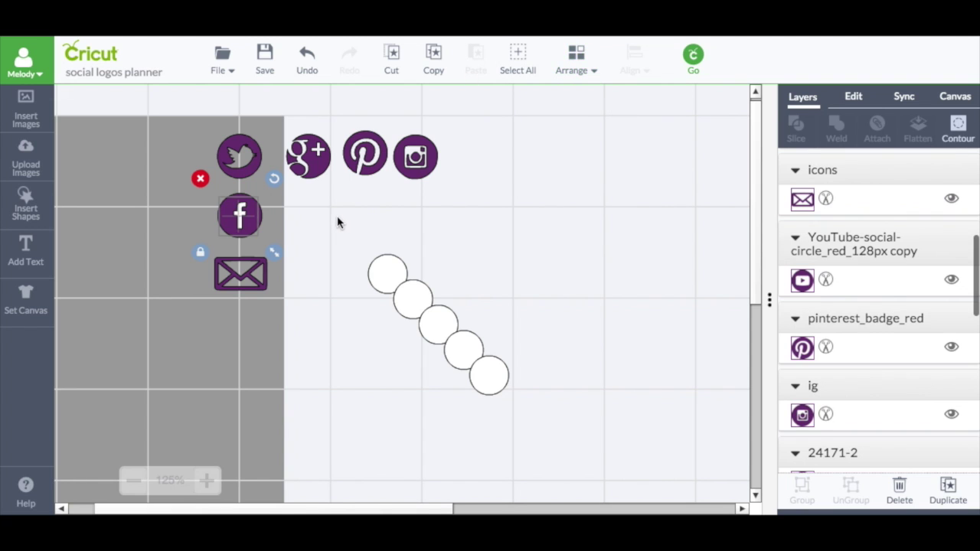
Select the Facebook logo with the white circle behind it and flatten them into one printable image.
click(292, 215)
drag(207, 194, 297, 251)
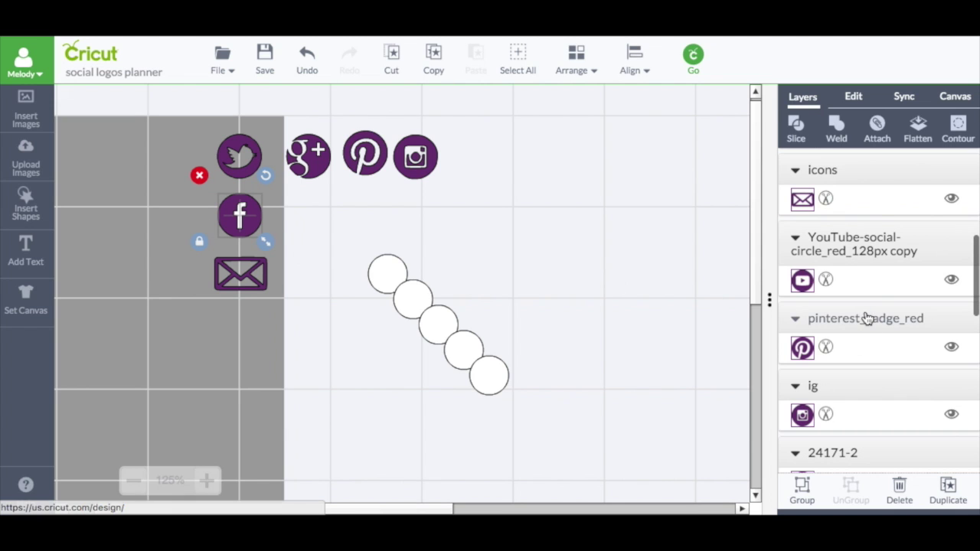
scroll(867, 320, up, 5)
scroll(866, 319, down, 5)
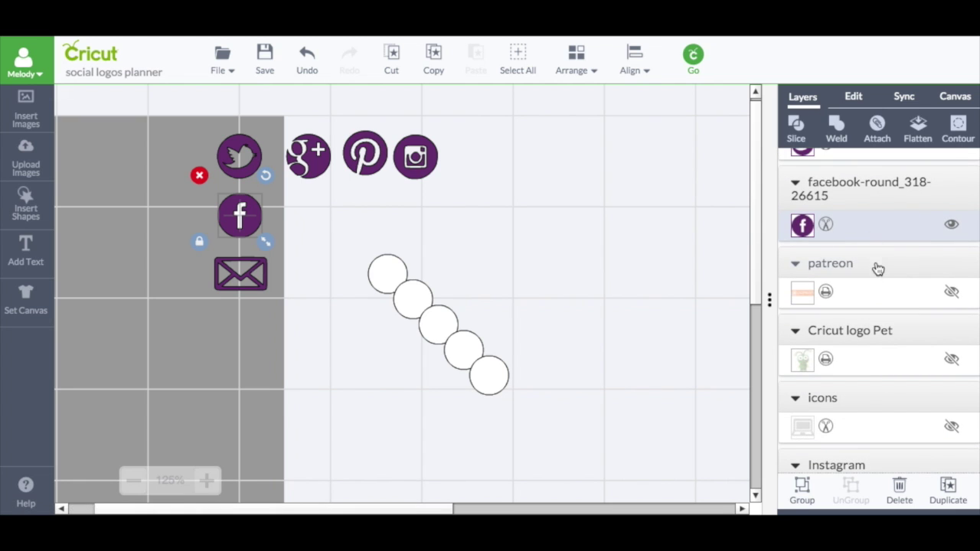
scroll(875, 267, up, 3)
scroll(865, 344, down, 6)
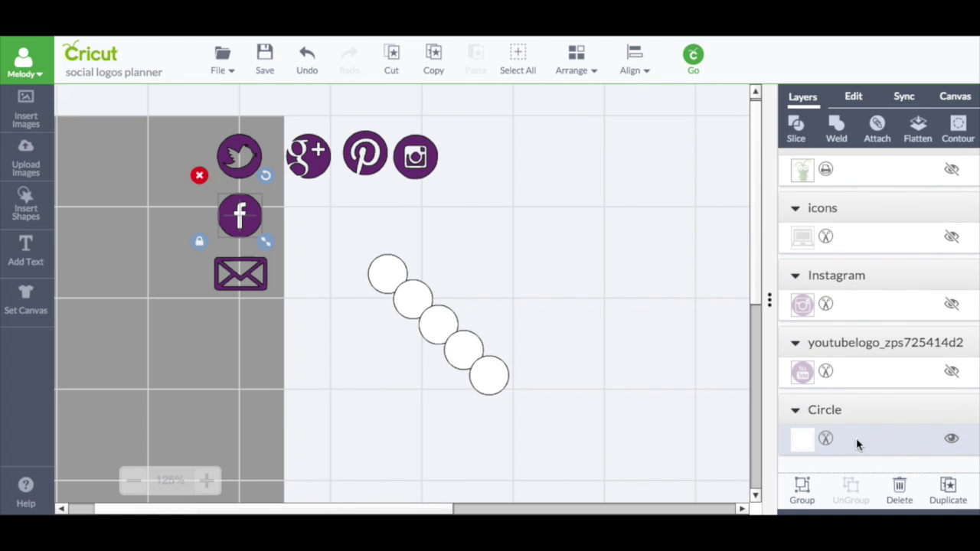
scroll(884, 330, up, 1)
scroll(884, 321, up, 1)
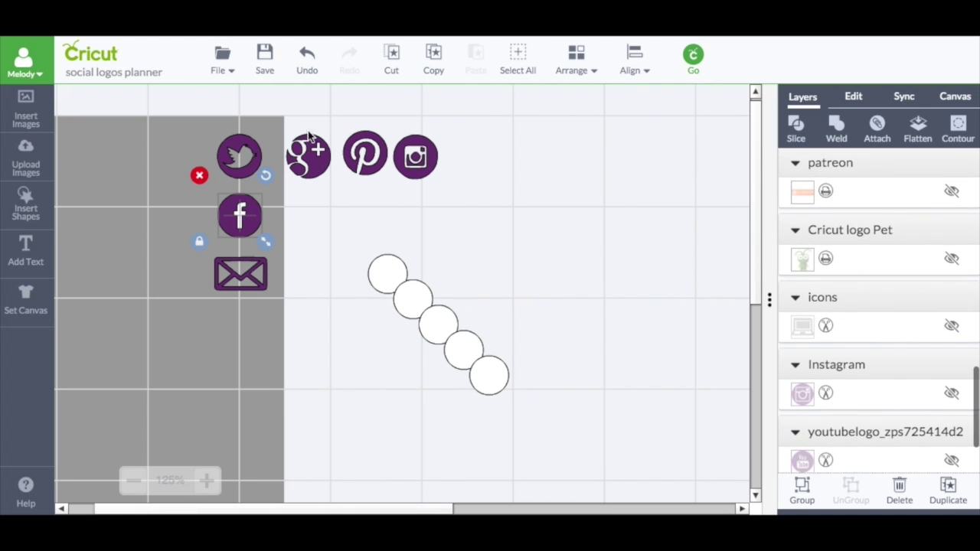
click(922, 126)
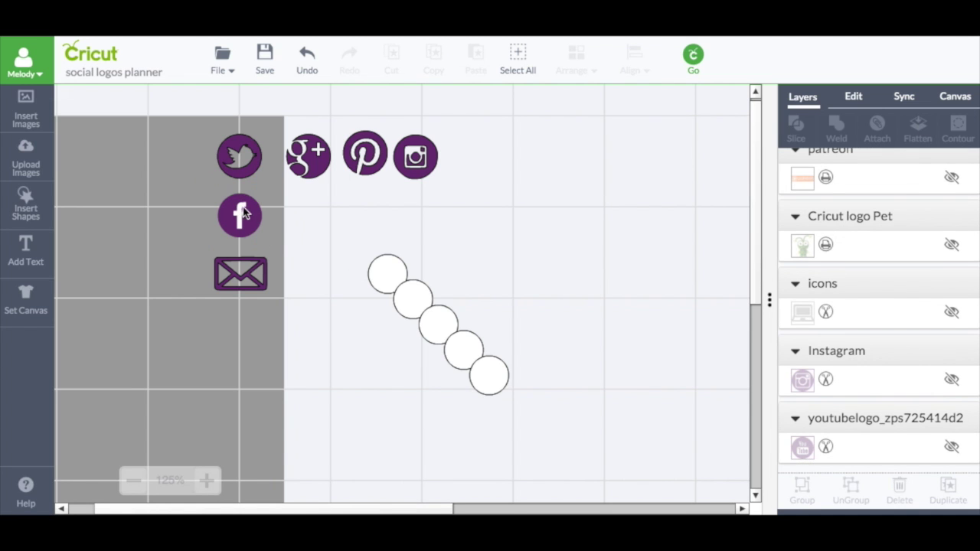
Duplicate the flattened Facebook logo and arrange three of them in a row above the envelope, deleting the extra copy.
drag(244, 214, 264, 218)
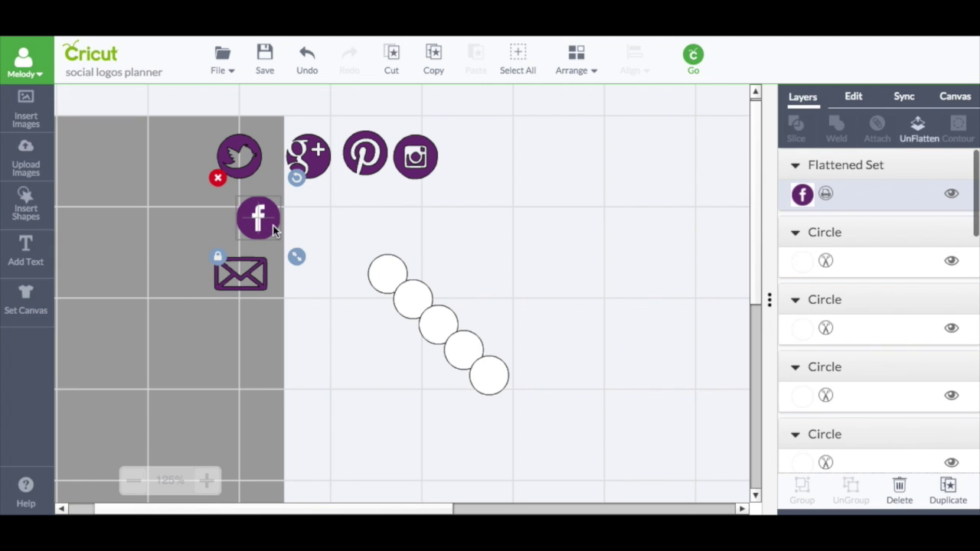
drag(273, 226, 269, 229)
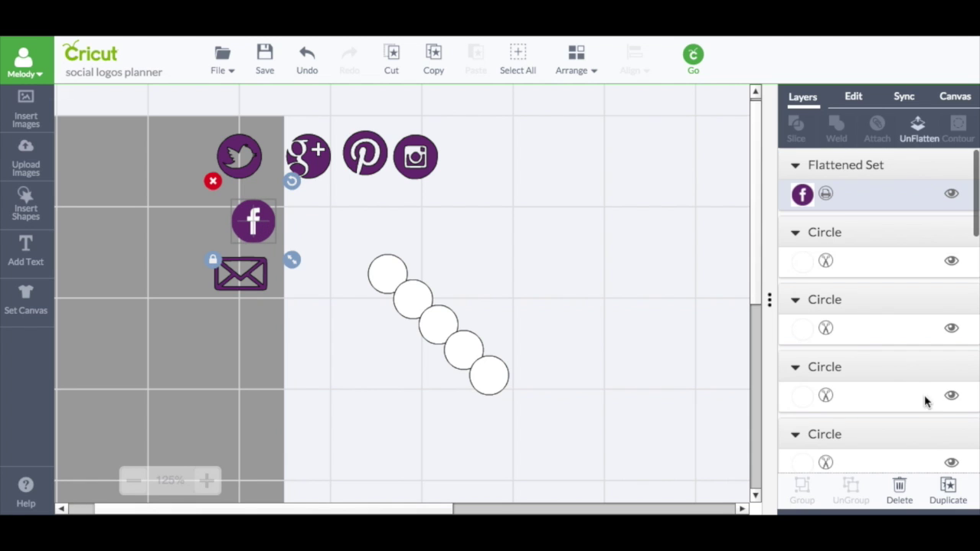
click(950, 489)
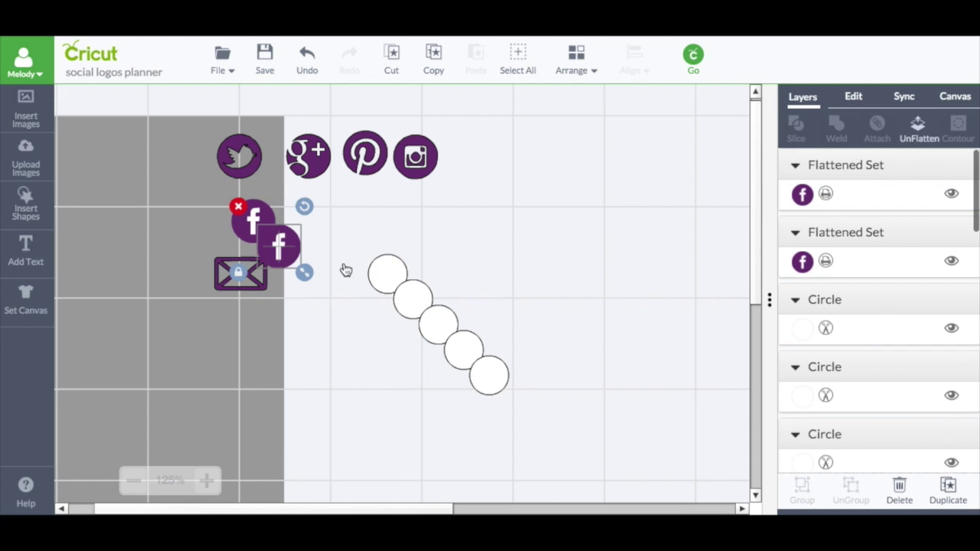
key(ctrl+d)
key(ctrl+d)
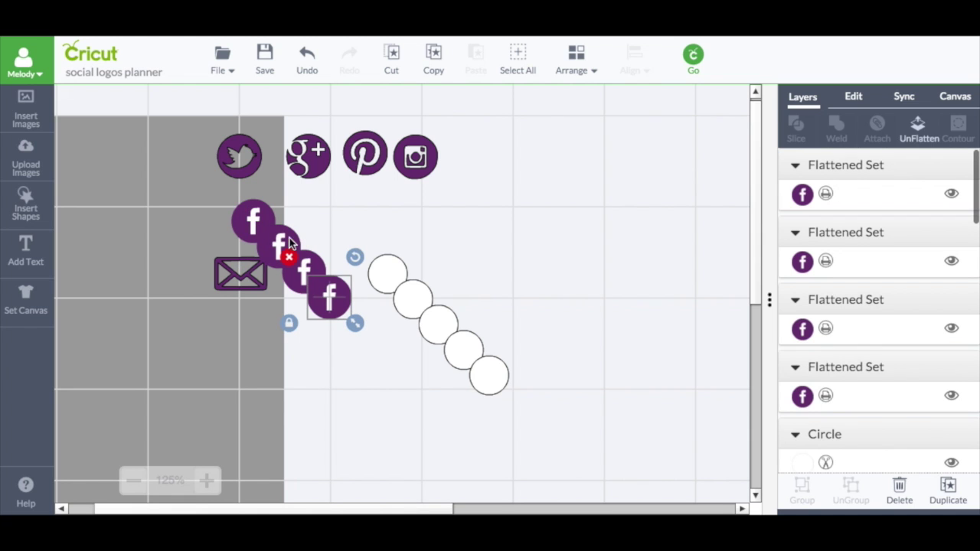
click(288, 257)
drag(280, 245, 360, 206)
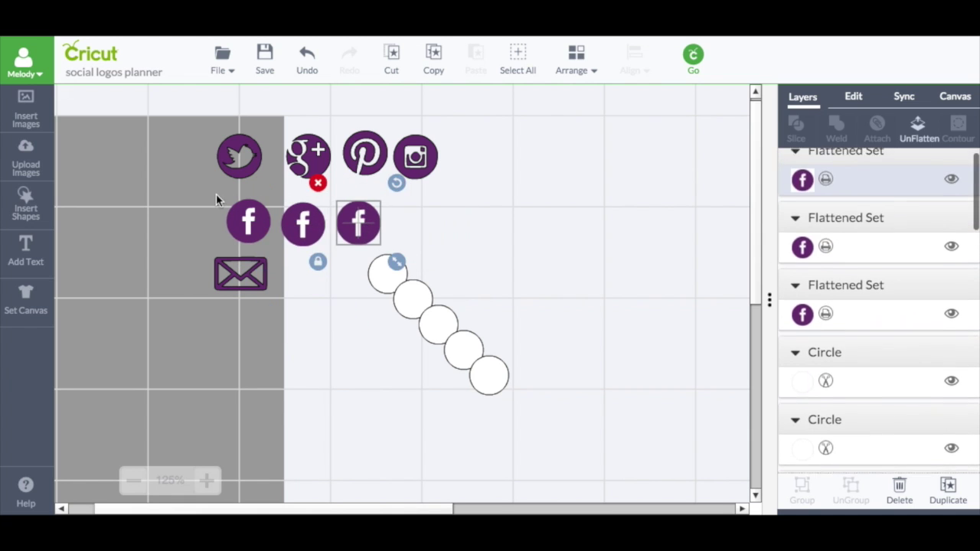
Align the three Facebook logos at their top edges and distribute them horizontally.
drag(194, 188, 421, 256)
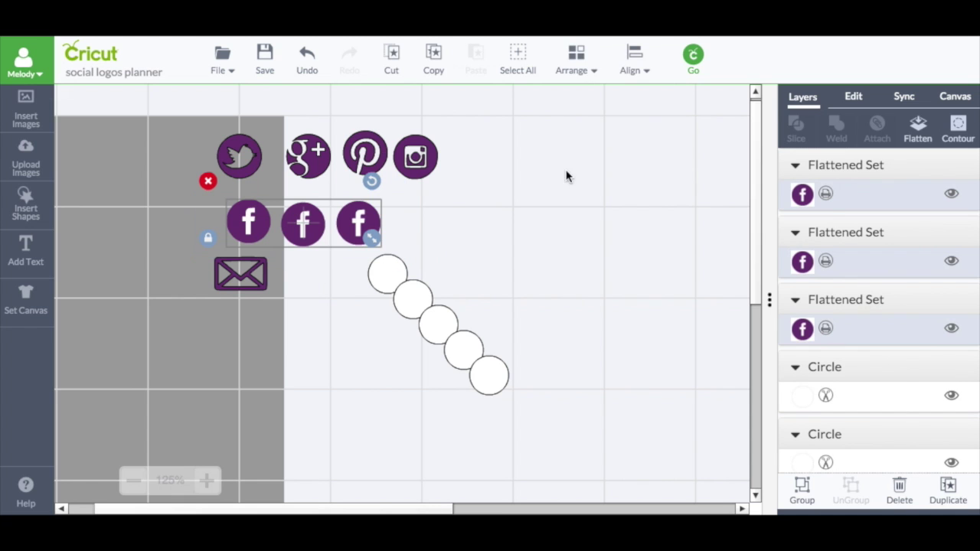
click(627, 62)
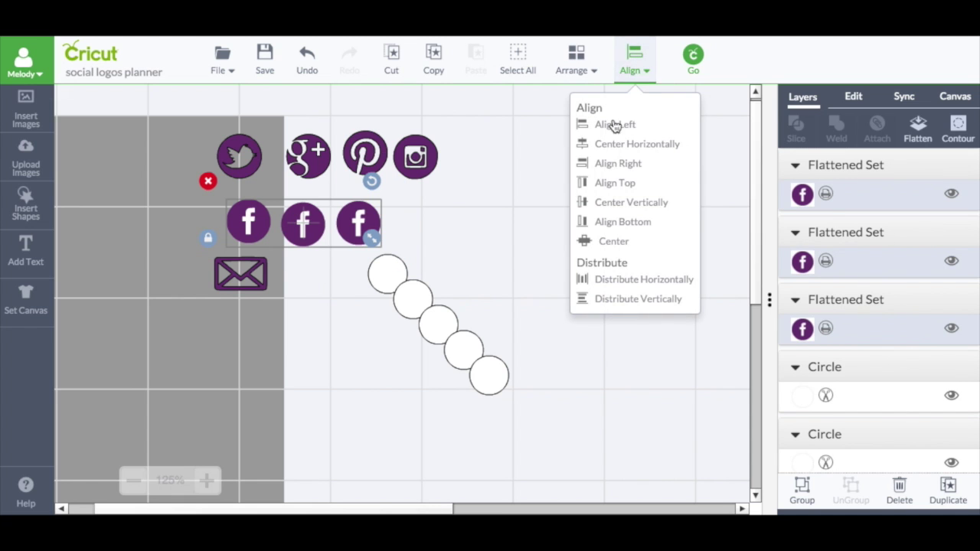
click(626, 184)
click(638, 67)
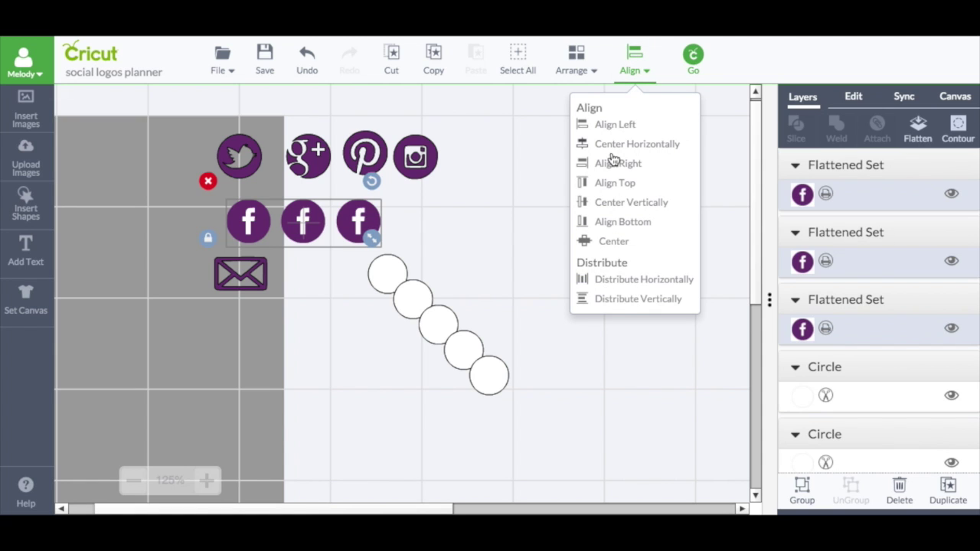
click(624, 288)
click(418, 235)
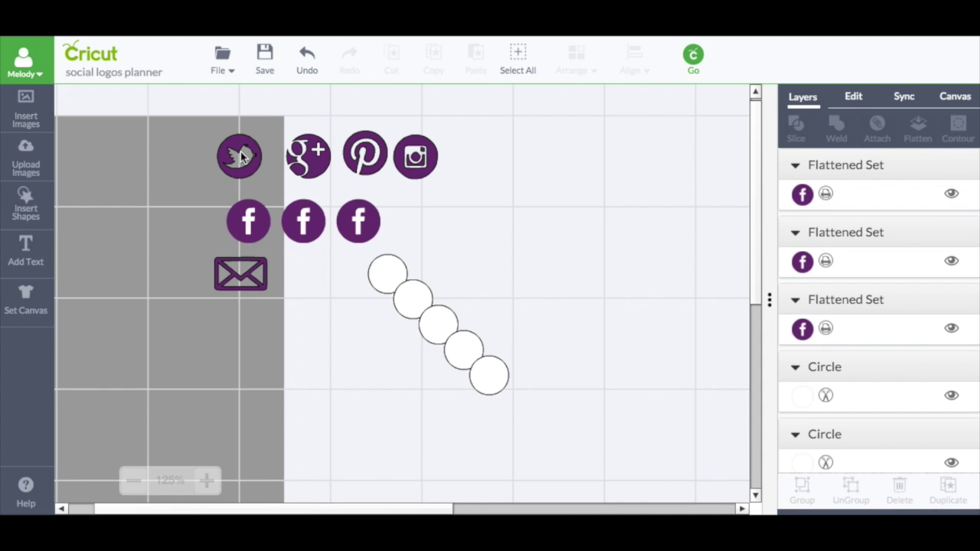
Shift the Twitter logo slightly toward Google+ and place white circles over the Instagram, Pinterest, Google+ and Twitter logos.
drag(241, 157, 253, 157)
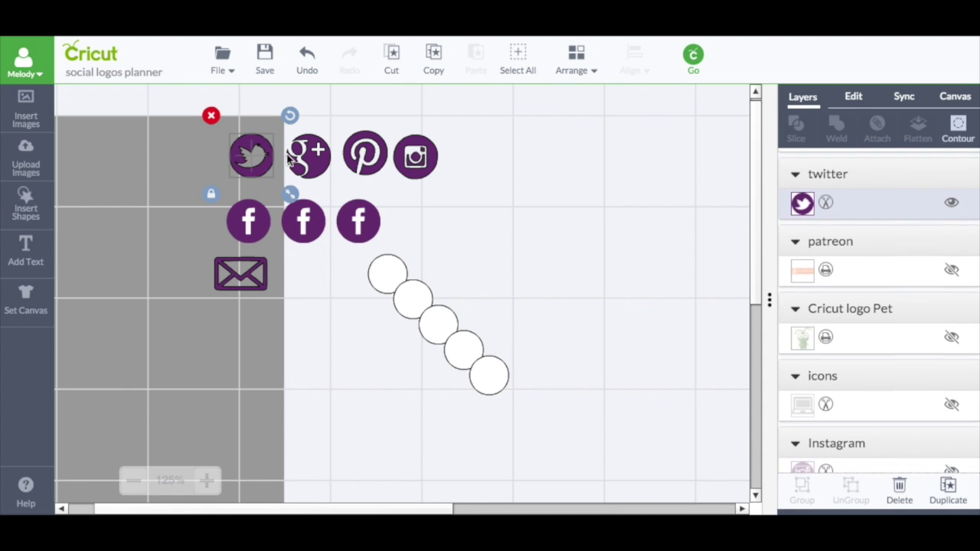
drag(389, 282, 416, 160)
drag(413, 298, 365, 160)
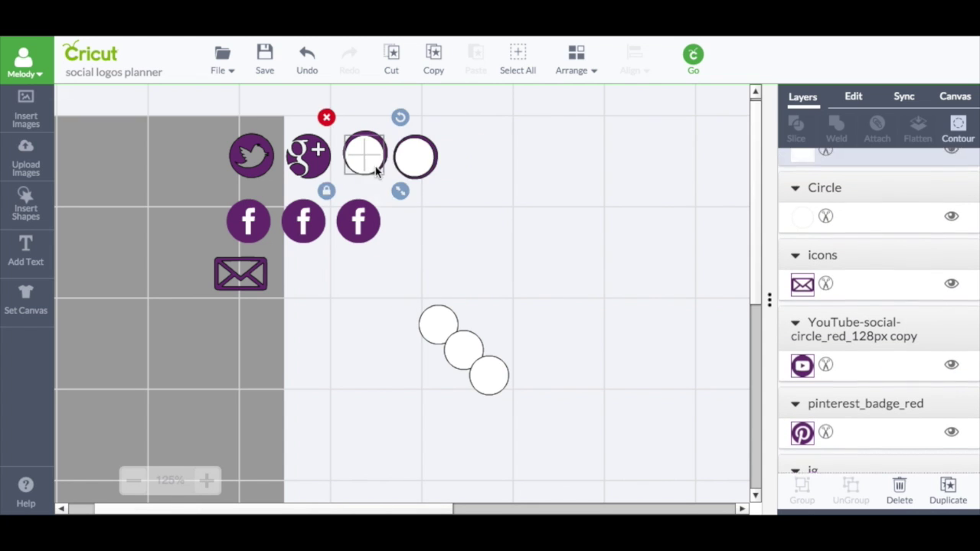
drag(437, 324, 312, 169)
drag(467, 343, 251, 150)
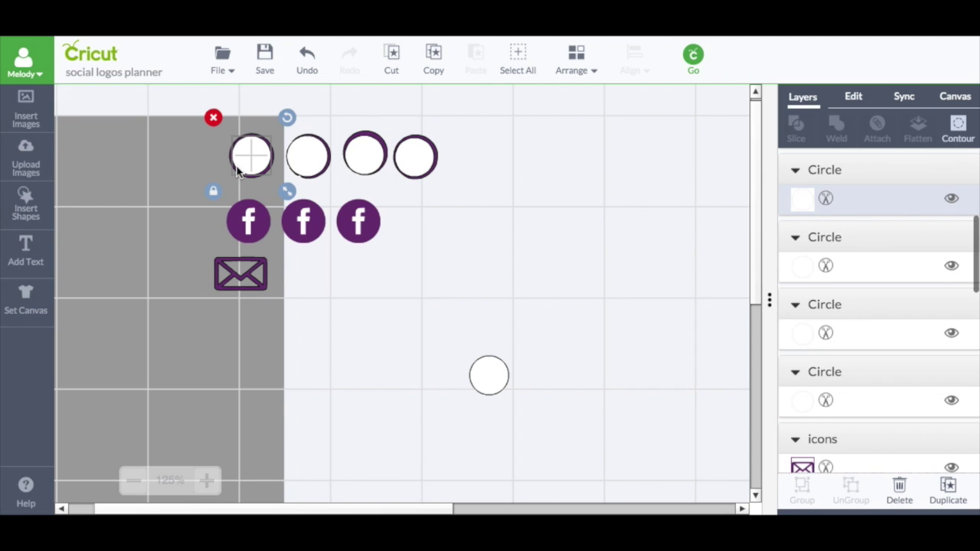
Try attaching the four white circles and sending them behind the top-row logos, and undo the attempt.
shift+click(312, 156)
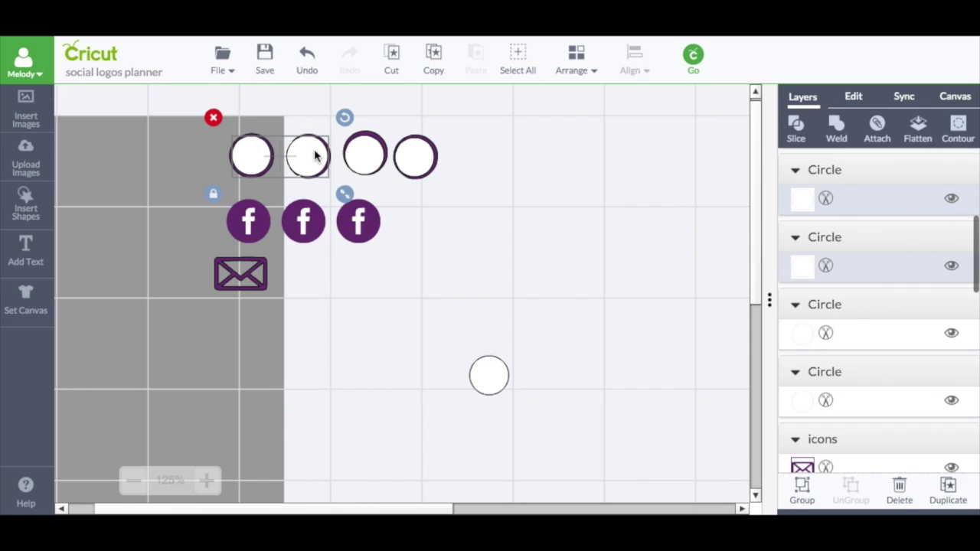
shift+click(372, 154)
shift+click(415, 158)
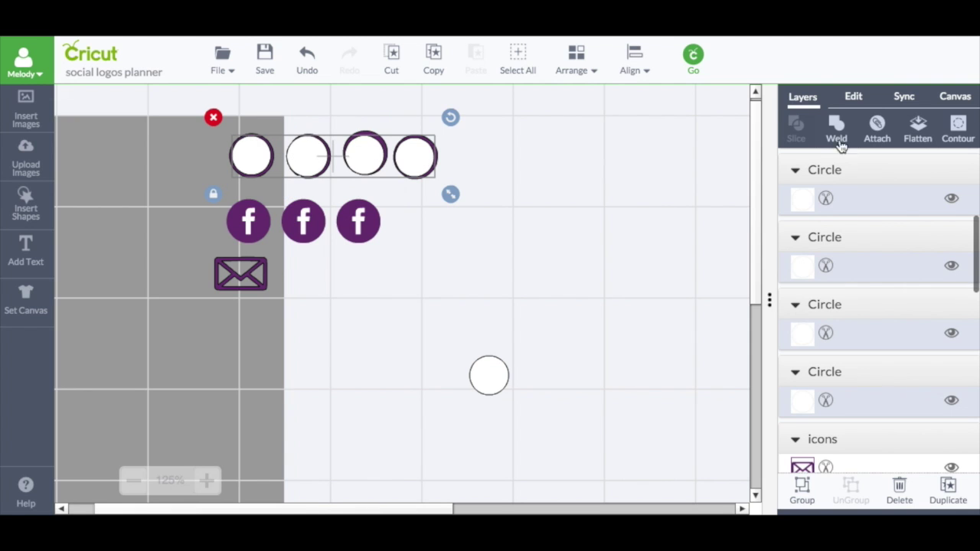
click(877, 132)
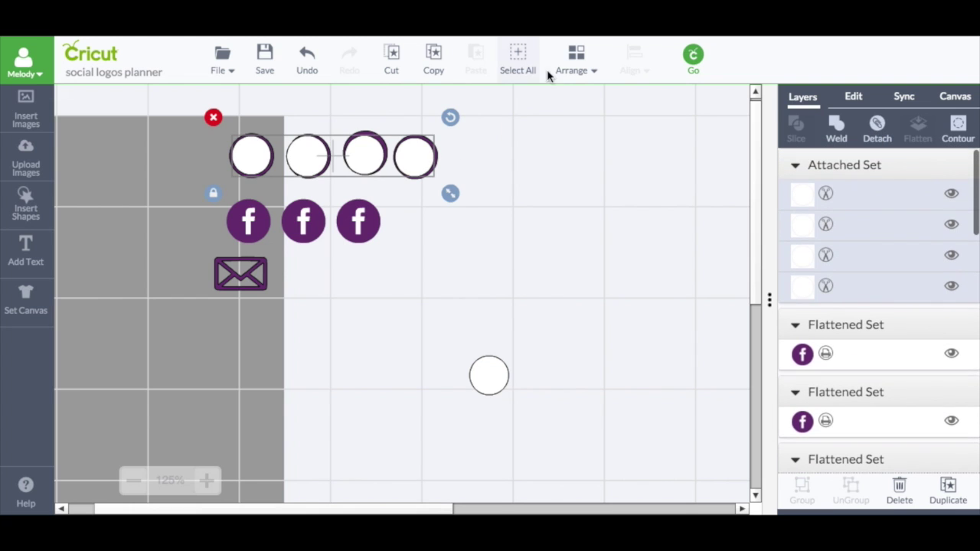
click(574, 61)
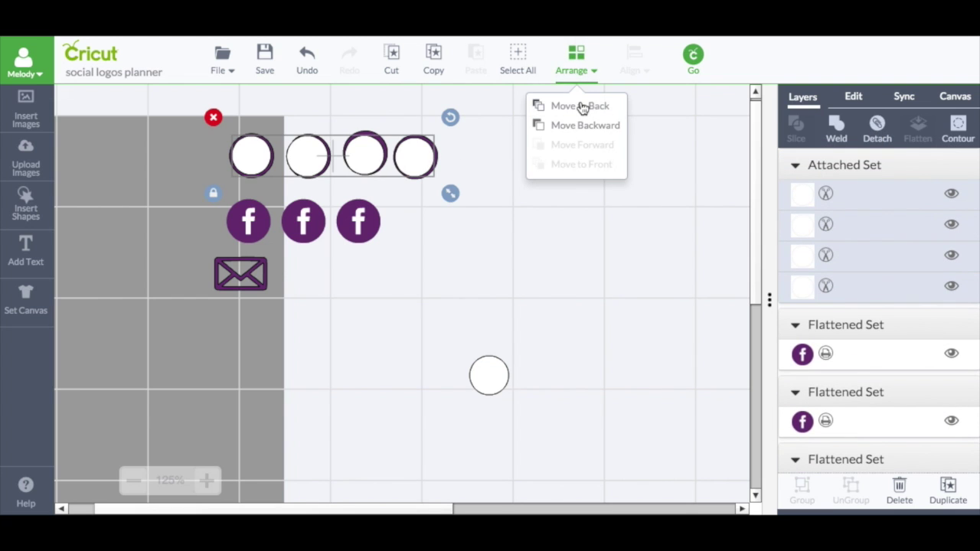
click(582, 107)
click(582, 109)
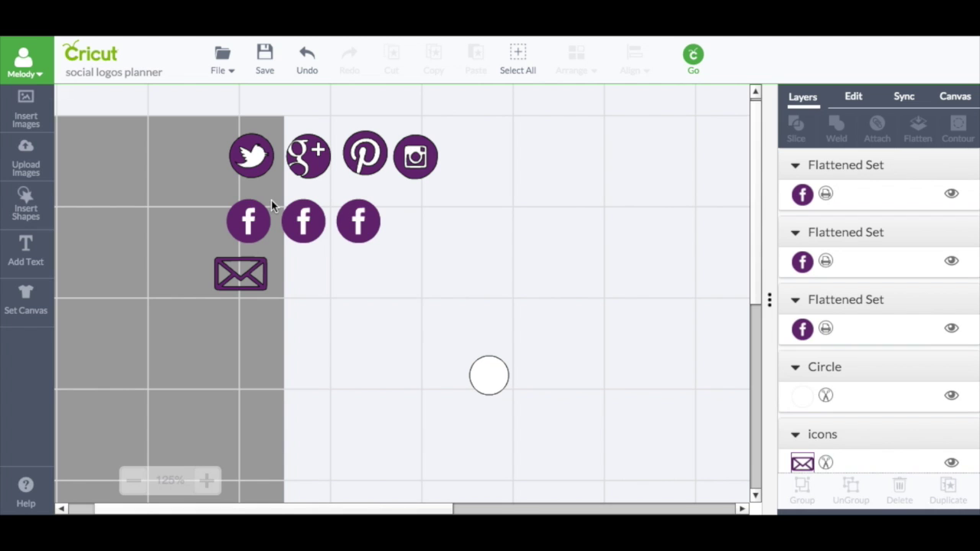
click(307, 60)
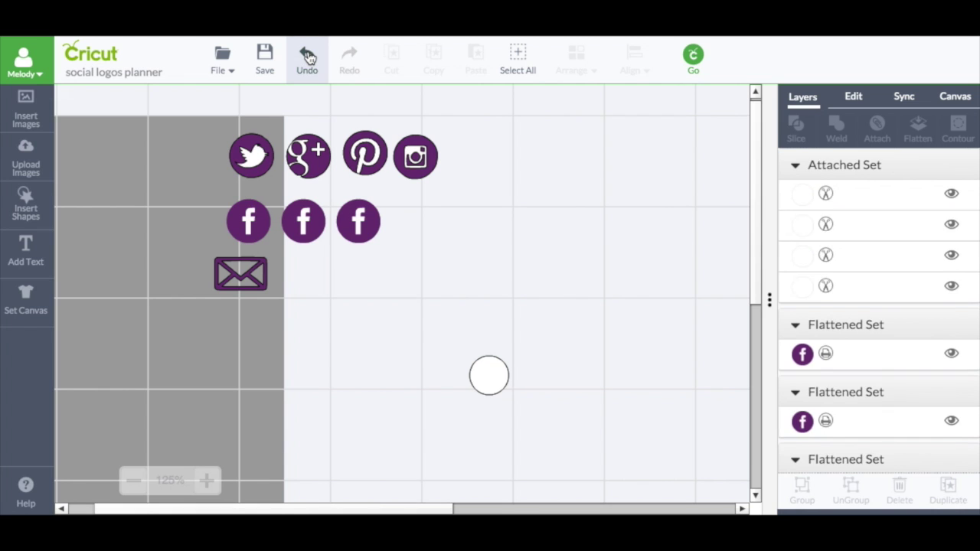
Select the four top-row logos, center them vertically and distribute them horizontally.
drag(147, 107, 524, 191)
mouse_move(633, 70)
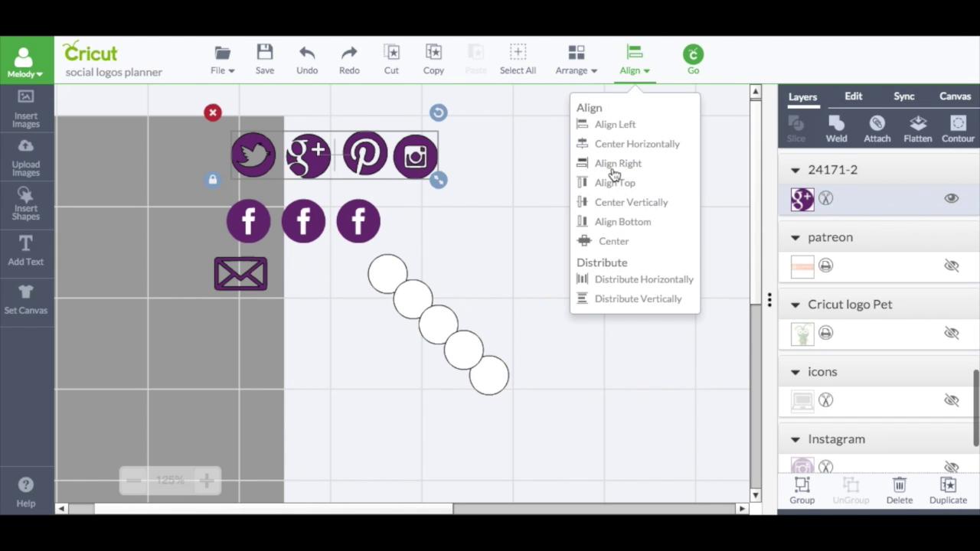
click(615, 202)
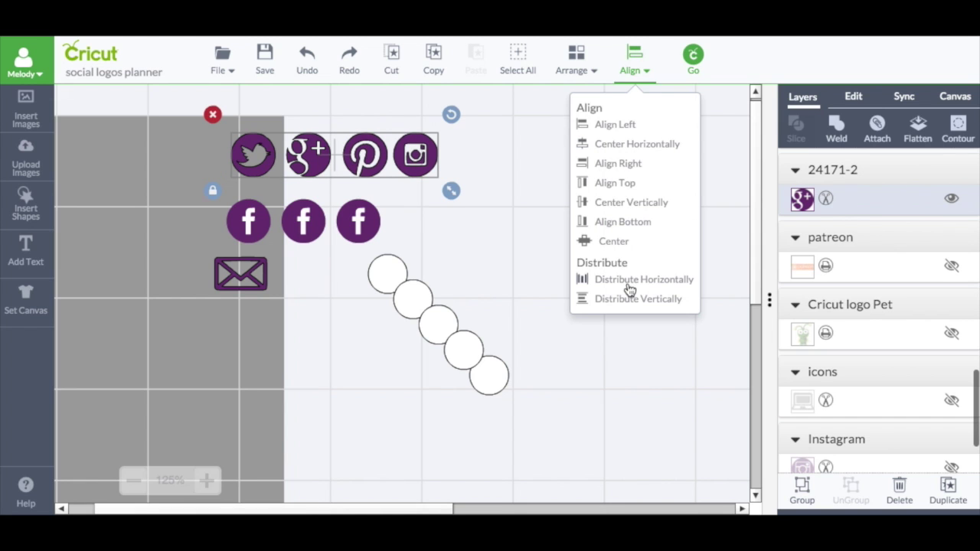
click(627, 280)
click(491, 167)
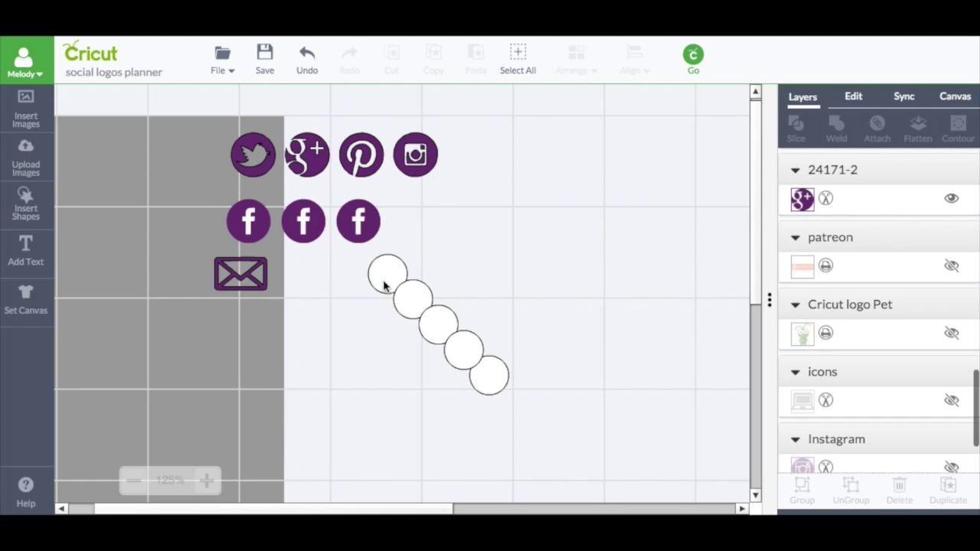
Place a white circle over each of the Twitter, Google+, Pinterest and Instagram logos.
drag(384, 285, 250, 156)
drag(438, 324, 305, 162)
drag(451, 335, 347, 145)
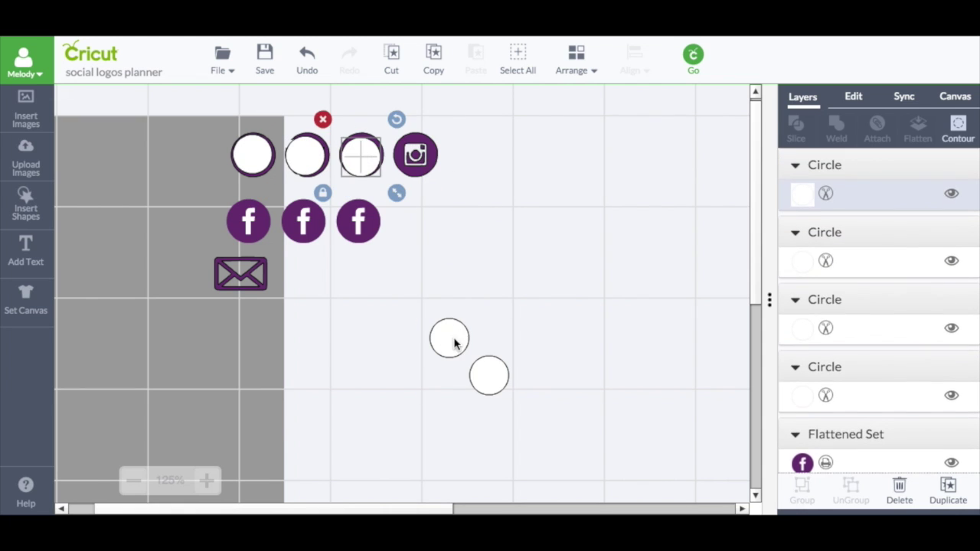
drag(449, 334, 418, 155)
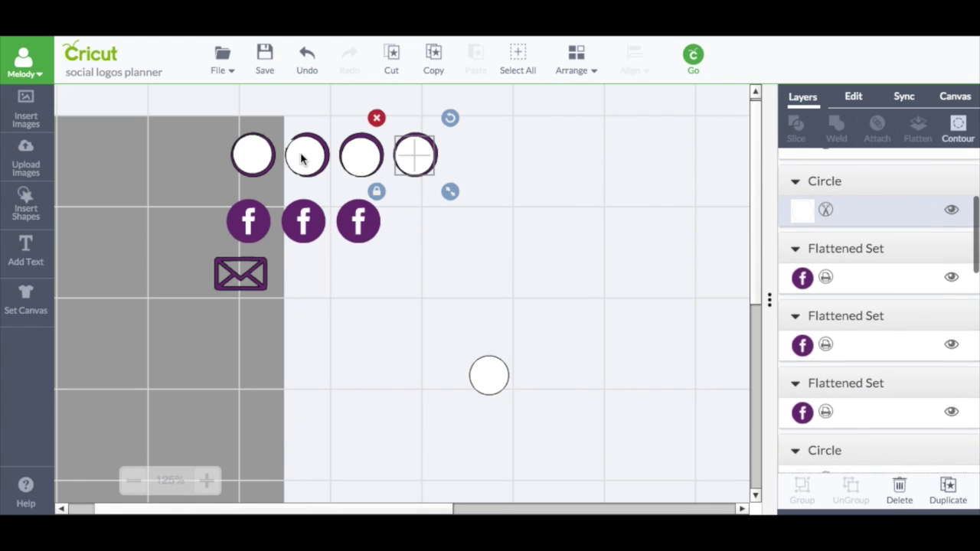
drag(302, 150, 306, 154)
Attach the four white circles to one another and send them behind the top-row logos.
click(252, 155)
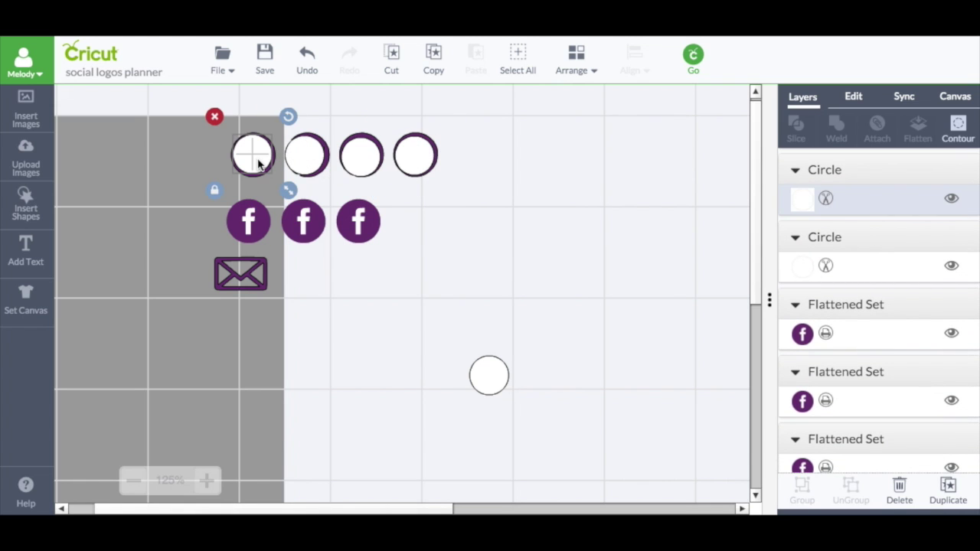
right_click(310, 155)
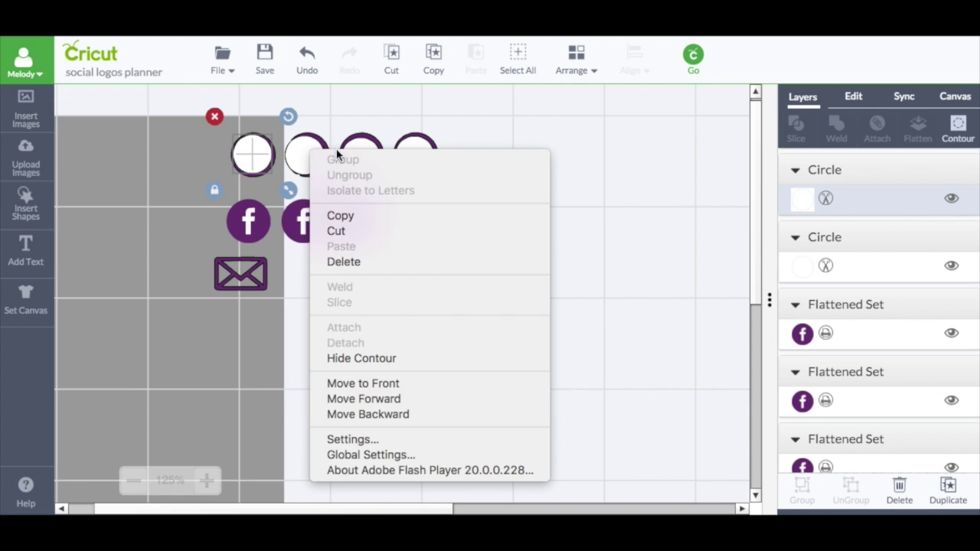
click(285, 155)
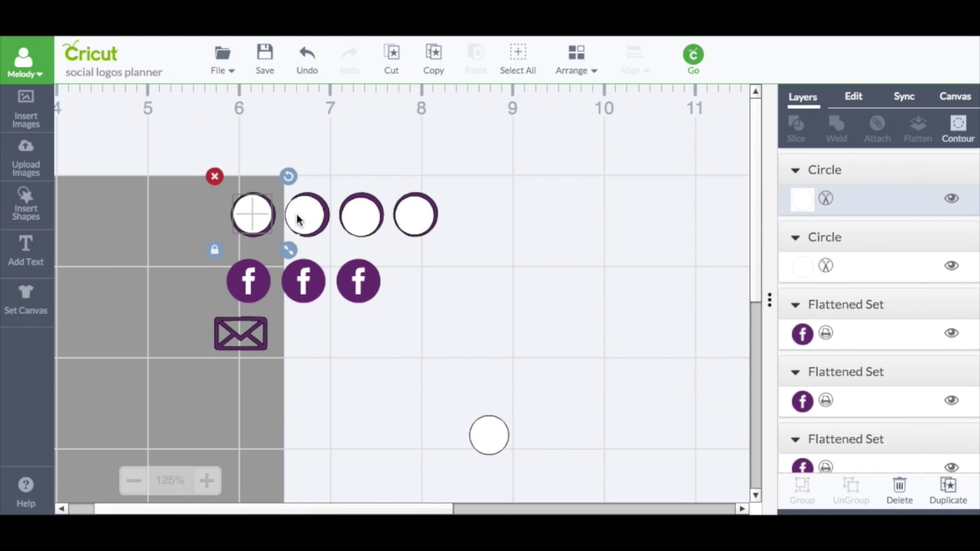
shift+click(301, 220)
shift+click(360, 220)
shift+click(417, 222)
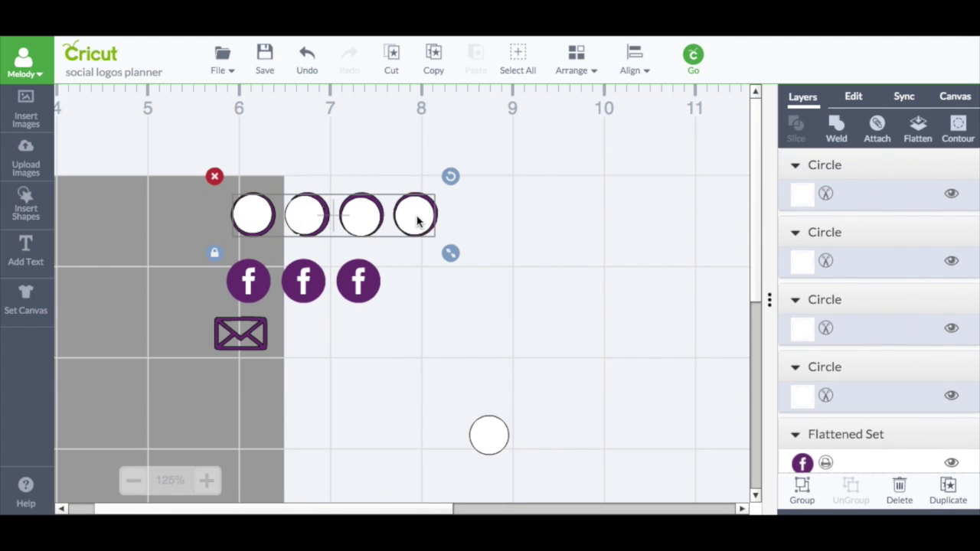
click(877, 128)
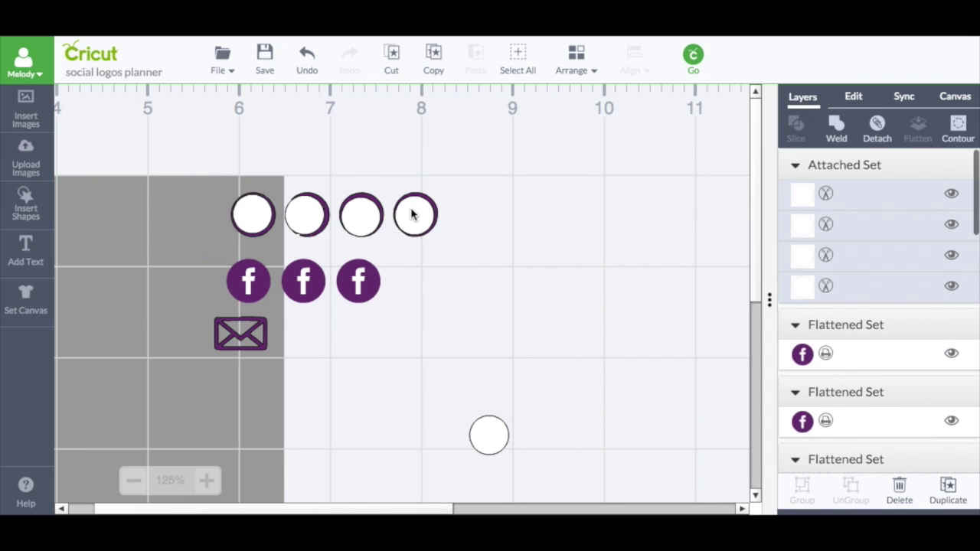
click(581, 55)
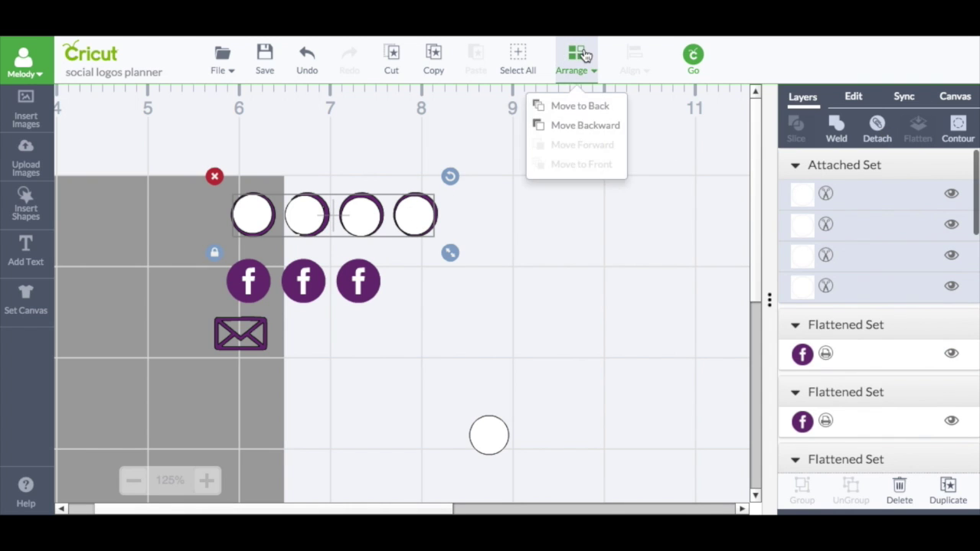
click(586, 113)
Flatten the four top-row logos with their white circles and move the flattened set farther above the Facebook row.
drag(216, 177, 466, 248)
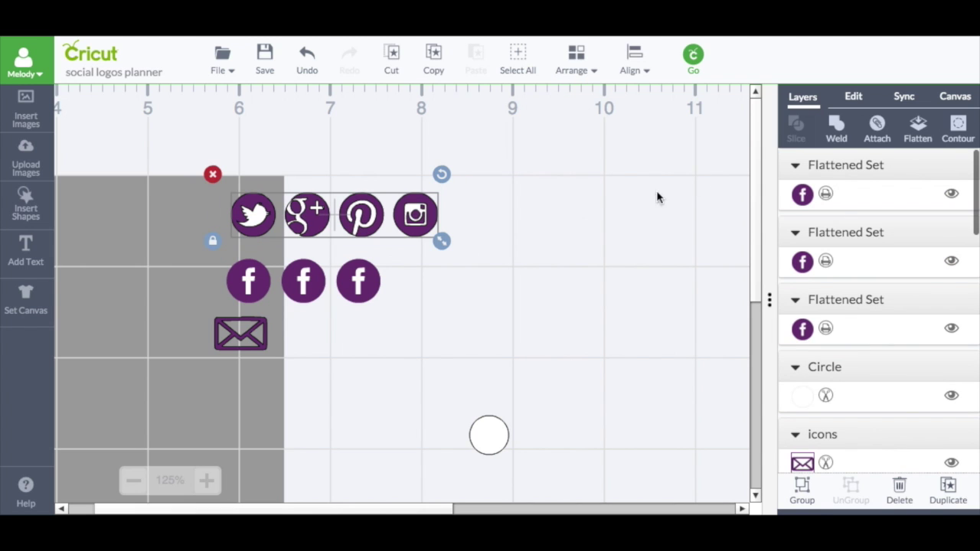
click(918, 127)
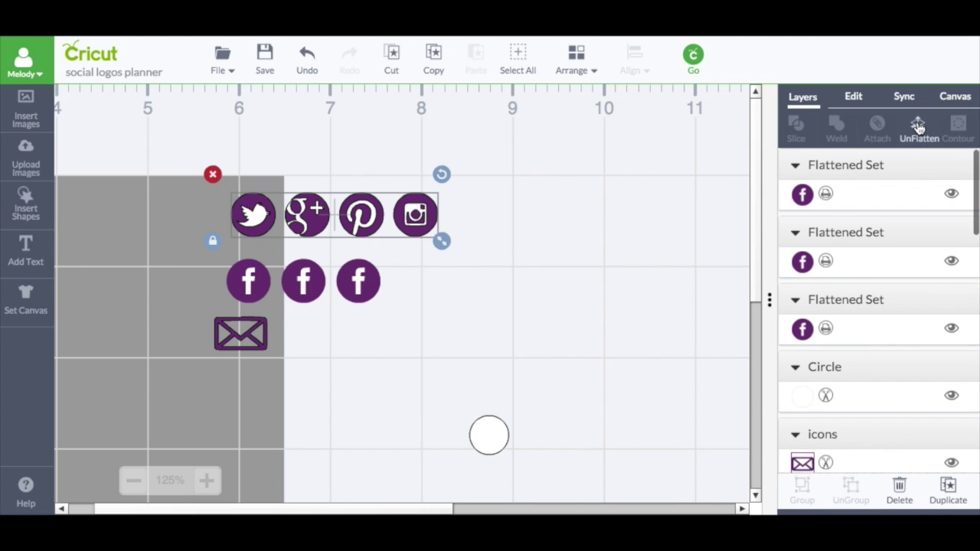
drag(351, 222, 373, 178)
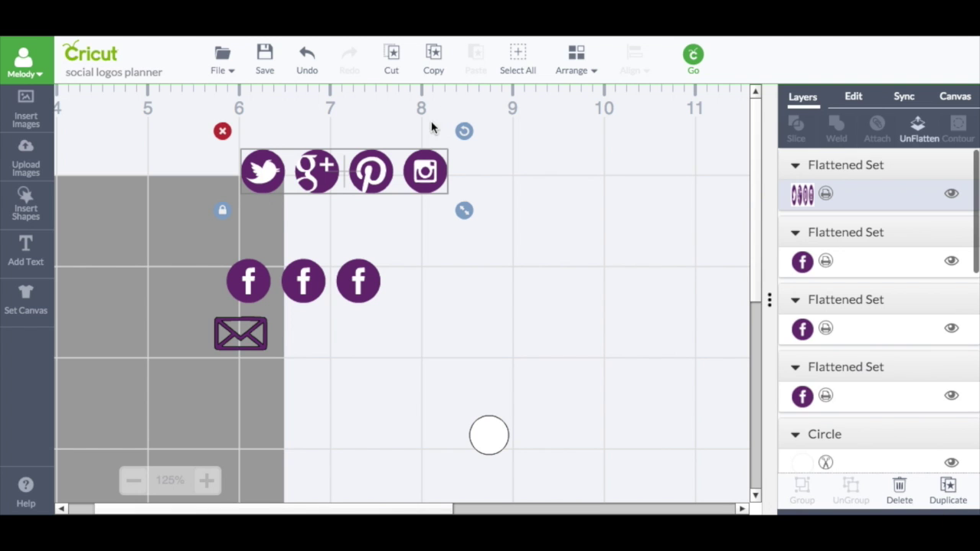
Place a copy of the flattened logo set just above the Facebook row and move the spare white circle up near the Facebook logos.
drag(390, 211, 377, 224)
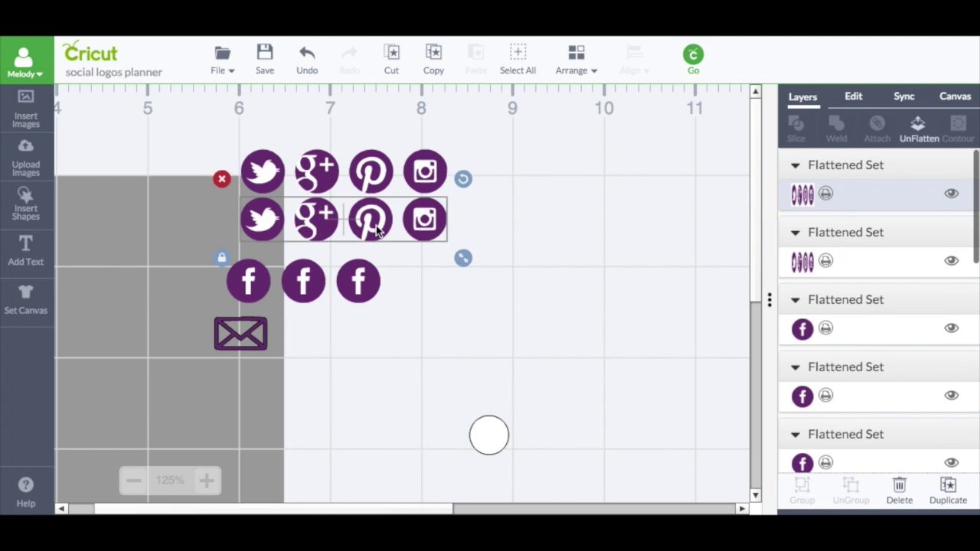
click(505, 287)
drag(502, 431, 465, 292)
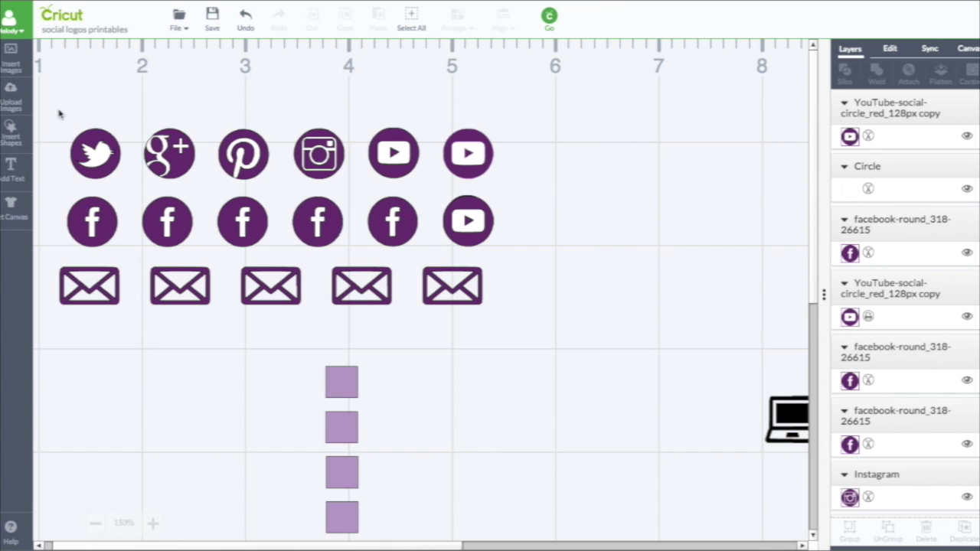
In the social logos printables project, flatten the two rows of round logos into one printable set and open the cut preview.
drag(52, 106, 526, 258)
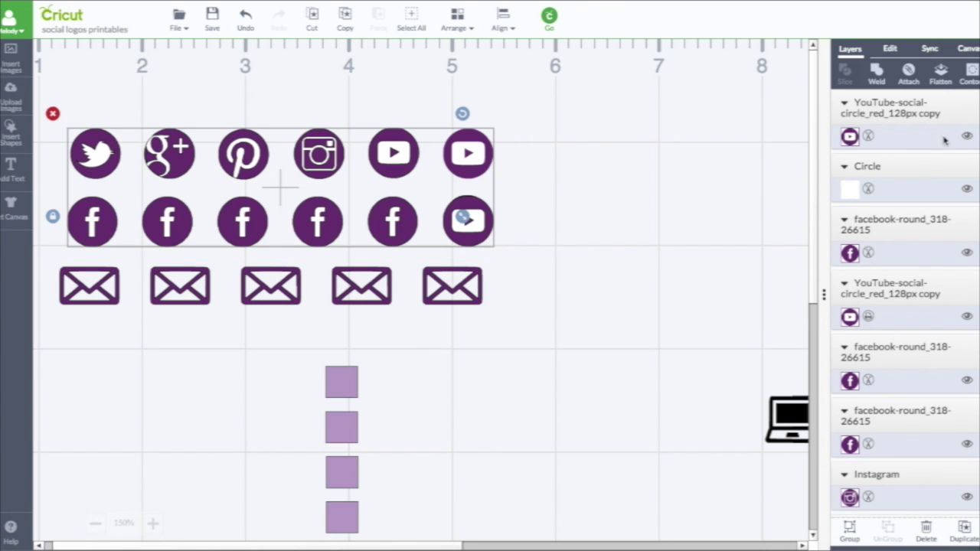
click(941, 74)
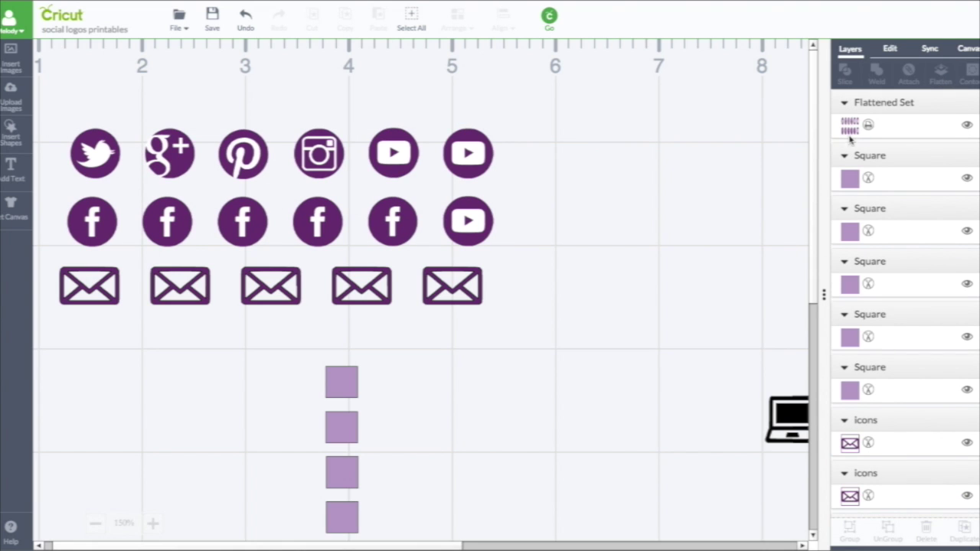
click(549, 15)
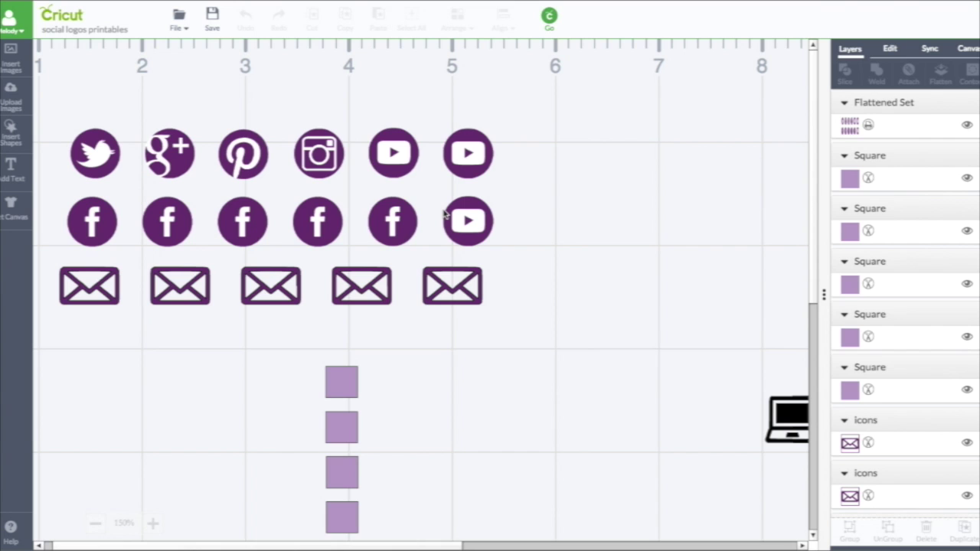
Insert a square shape for backing the envelopes and color it white (#ffffff).
click(89, 285)
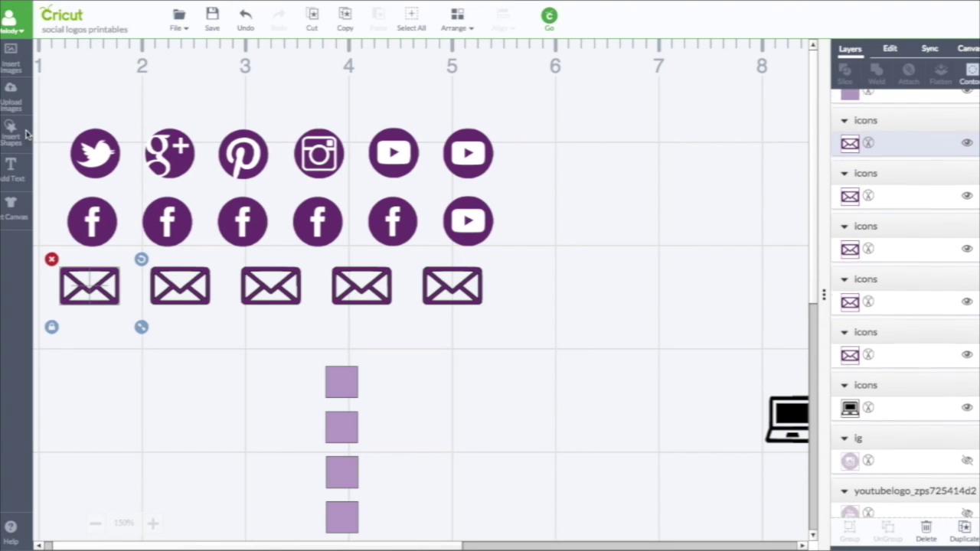
click(17, 129)
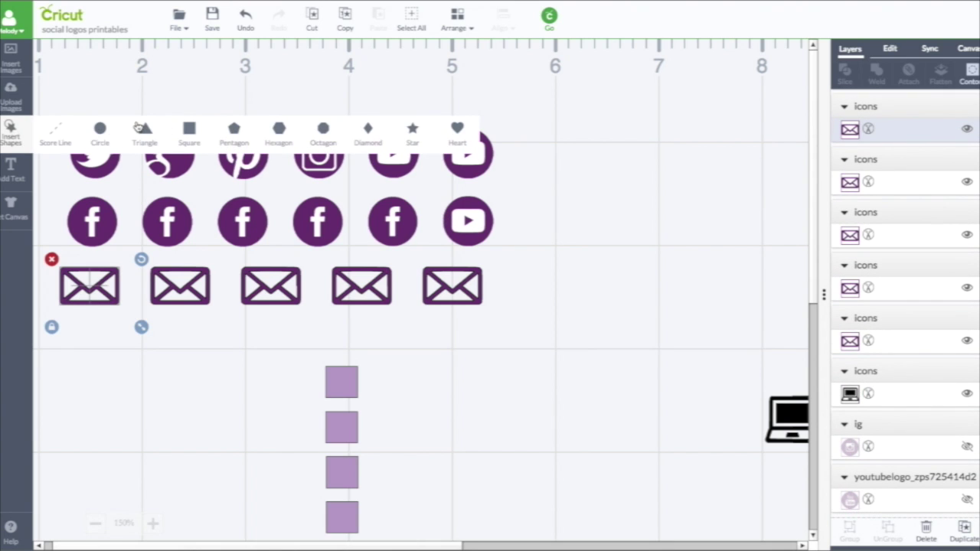
click(187, 129)
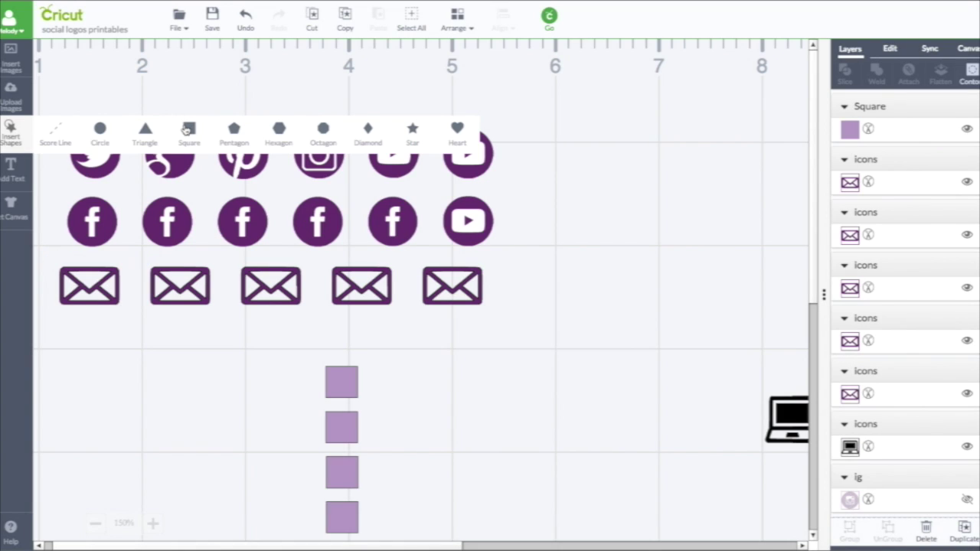
click(95, 524)
drag(485, 501, 408, 293)
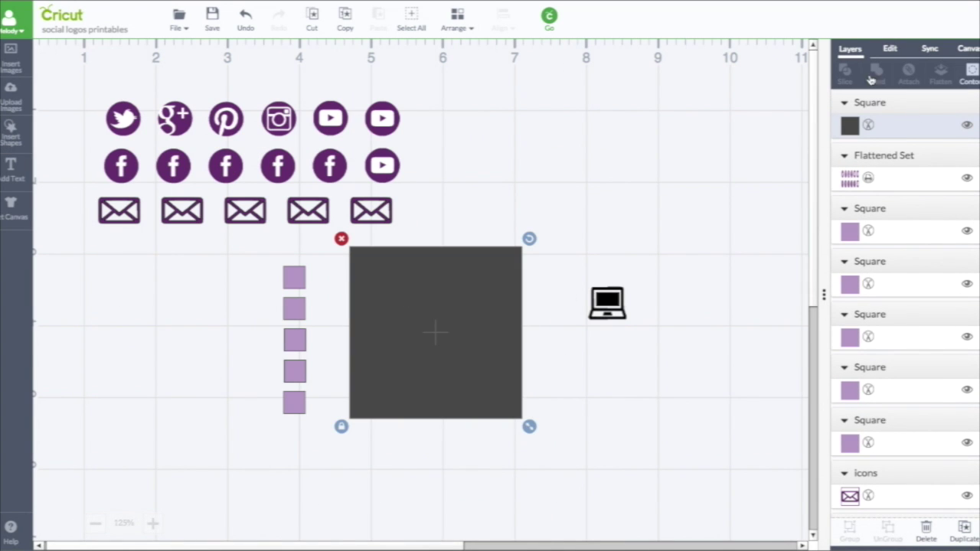
click(850, 125)
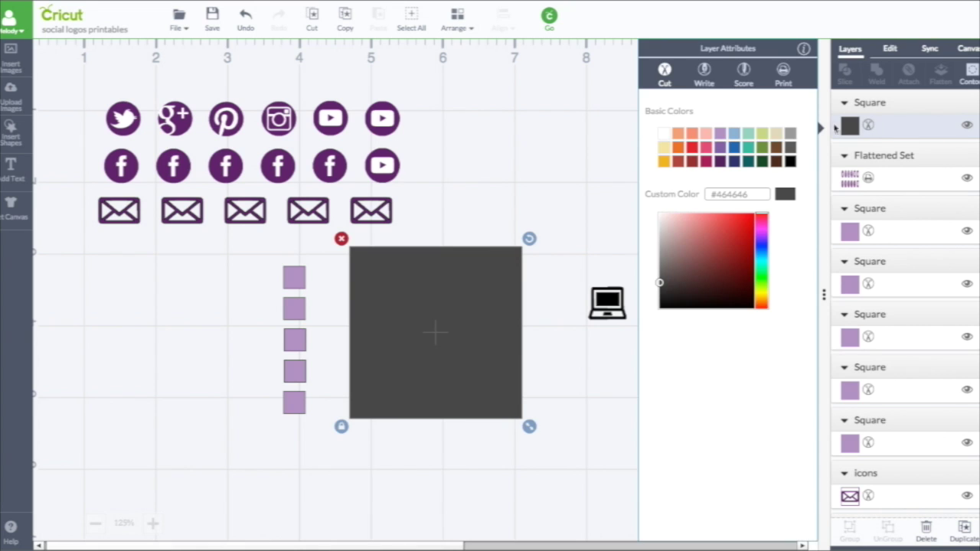
click(664, 132)
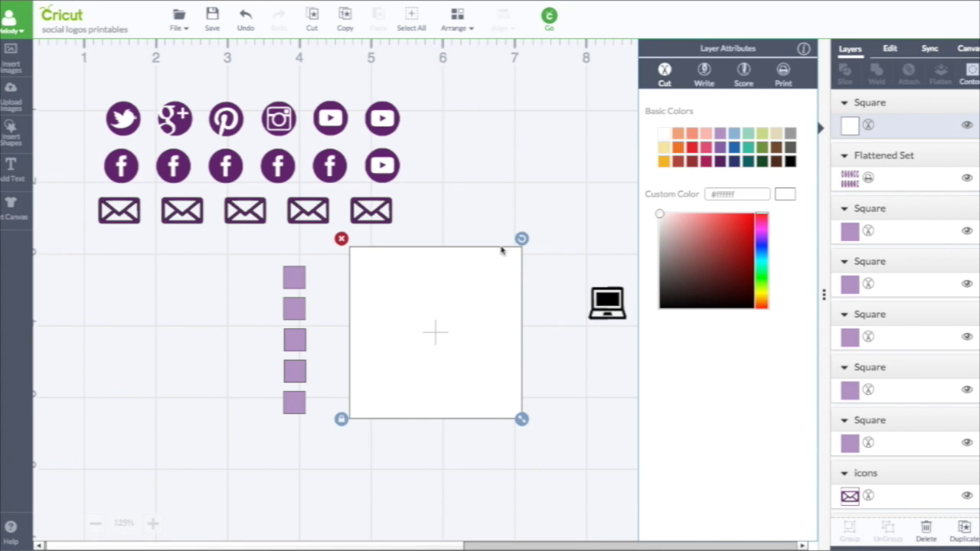
Unlock the white square's proportions and resize it into a rectangle that fits within the last envelope's outline.
click(341, 421)
drag(521, 419, 385, 215)
click(383, 214)
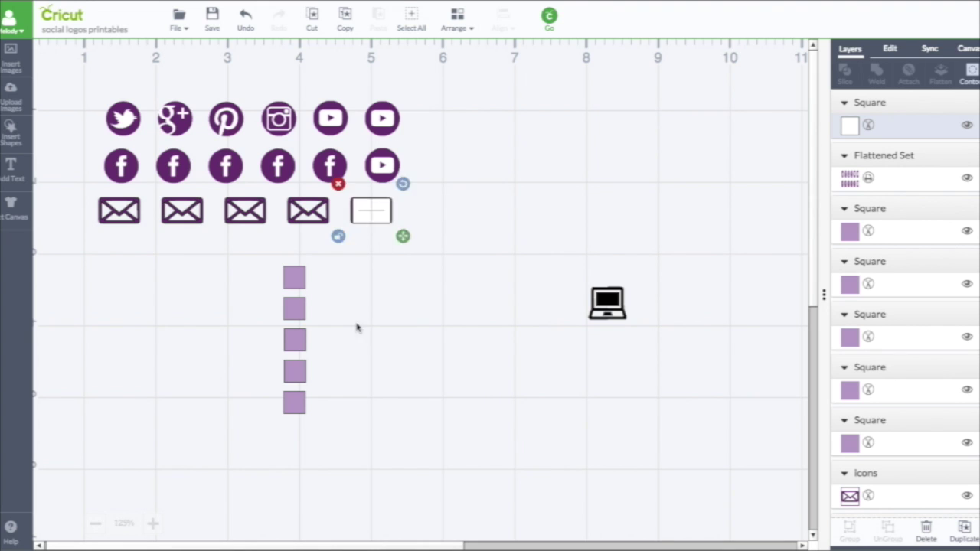
click(152, 523)
click(152, 523)
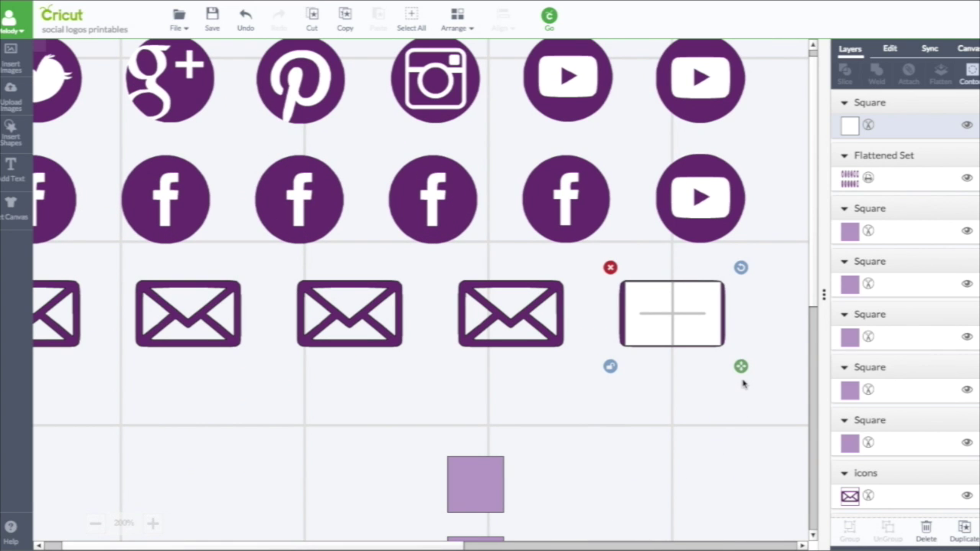
Duplicate the white rectangle three times and place one copy over the fourth envelope.
scroll(854, 122, down, 1)
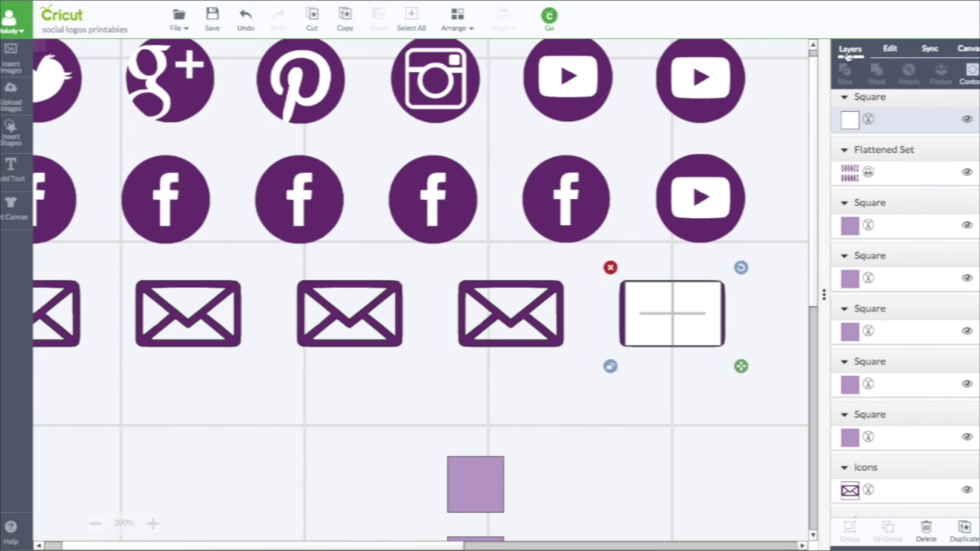
scroll(935, 293, up, 1)
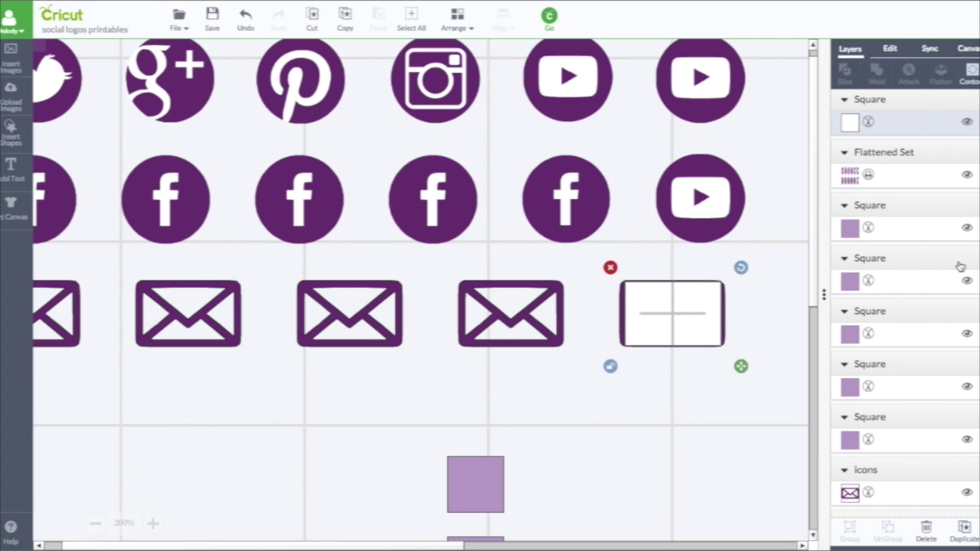
click(964, 528)
click(964, 528)
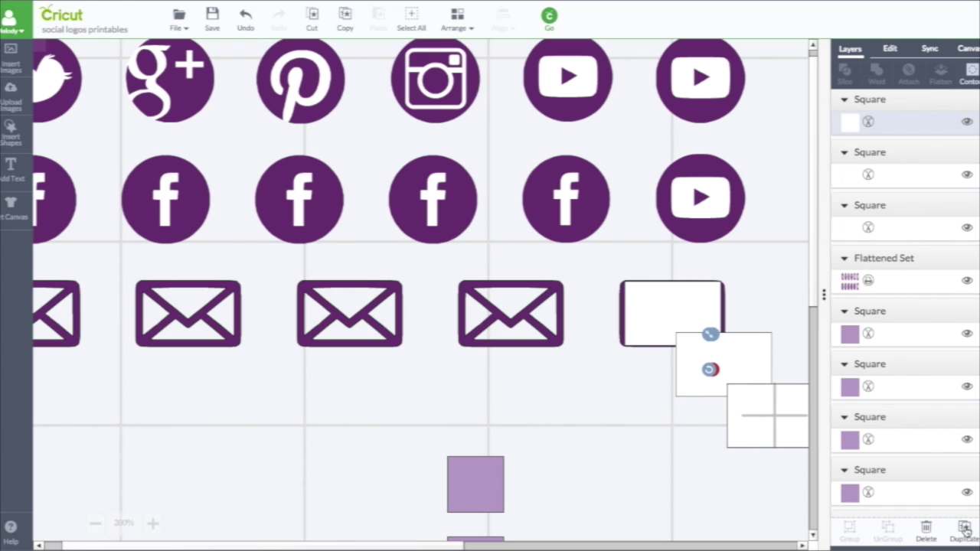
click(964, 528)
drag(715, 369, 510, 324)
Send the white rectangles on the fourth and fifth envelopes to the back.
click(457, 19)
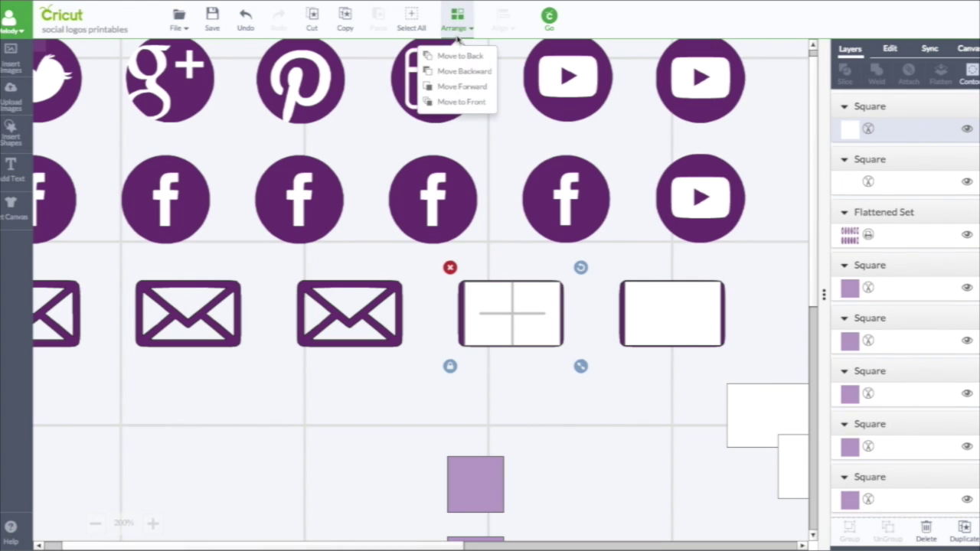
click(460, 59)
click(638, 303)
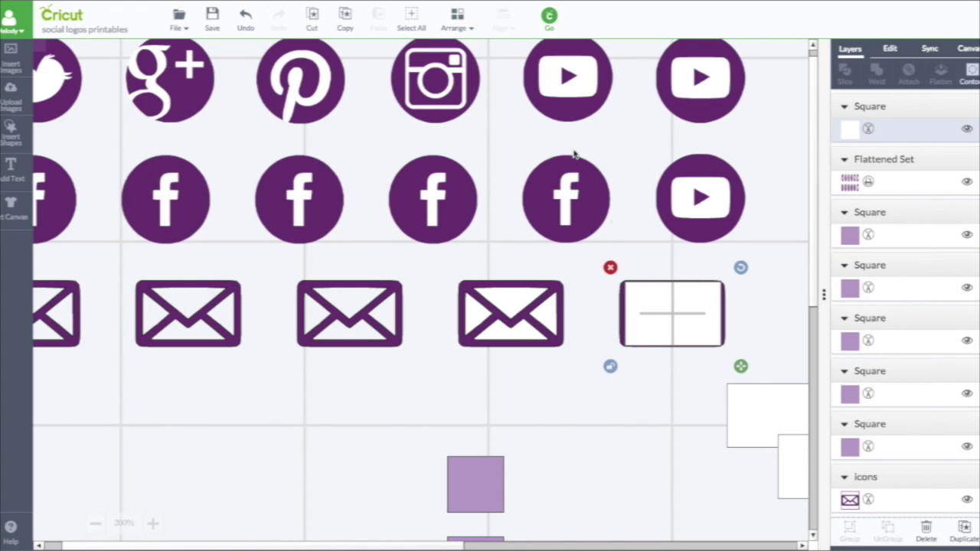
click(462, 19)
click(465, 59)
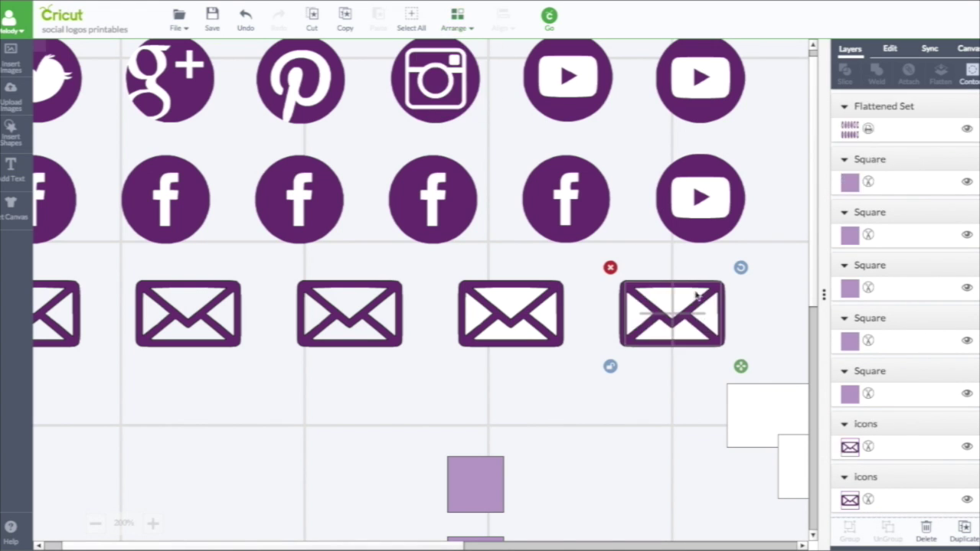
Select all five envelopes with their white backings and flatten them into one printable set.
scroll(352, 223, down, 3)
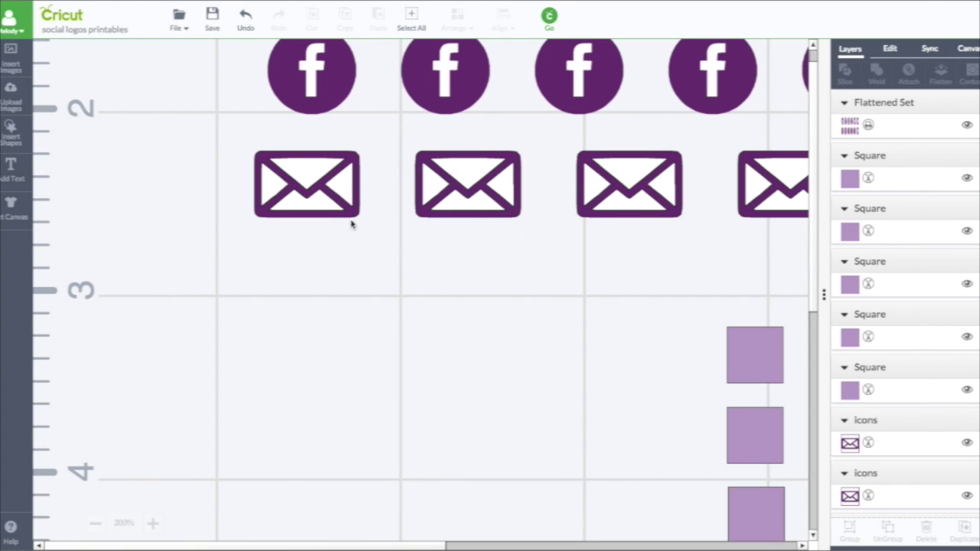
click(95, 523)
drag(126, 95, 647, 174)
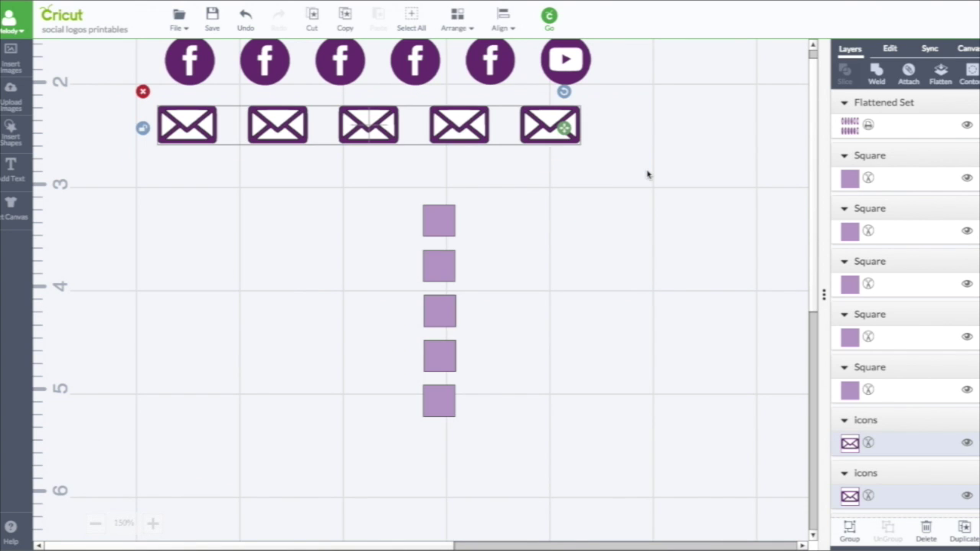
click(941, 73)
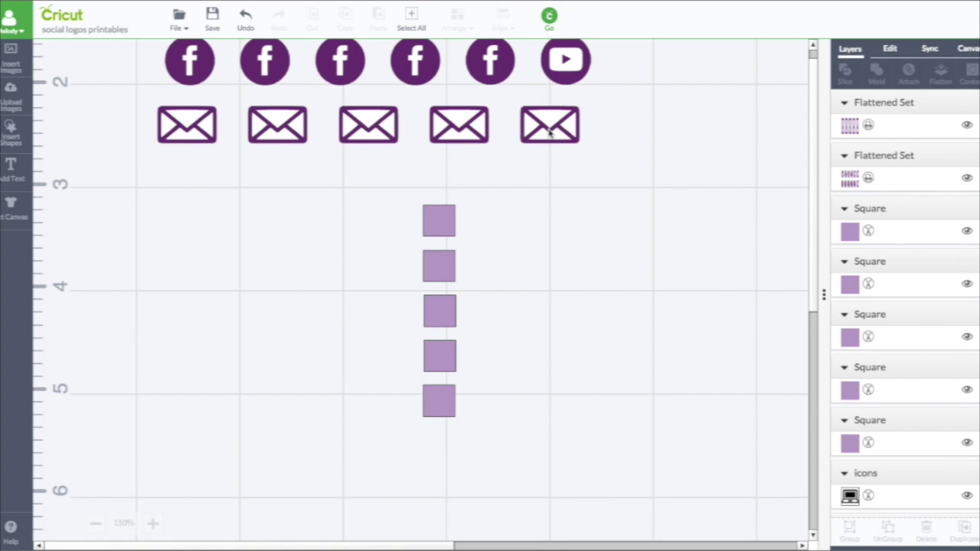
Select the flattened envelope set and unflatten it.
click(849, 127)
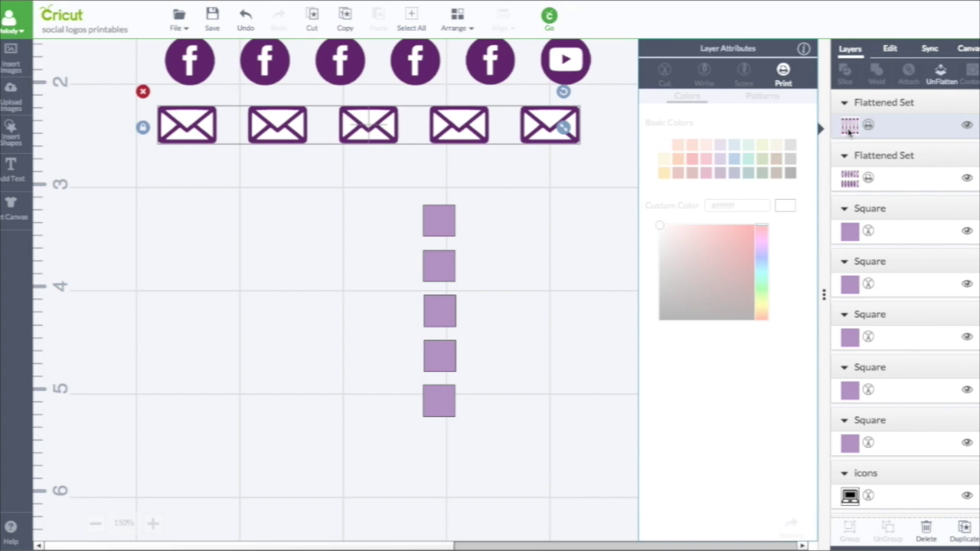
click(943, 73)
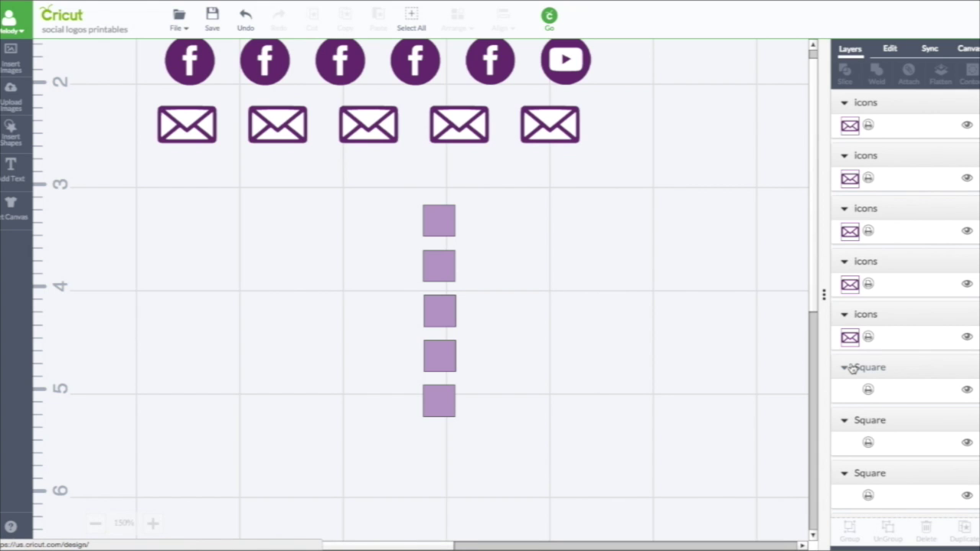
Try recolouring the fifth envelope in the row with mint, green and fuchsia from the basic colours.
click(549, 19)
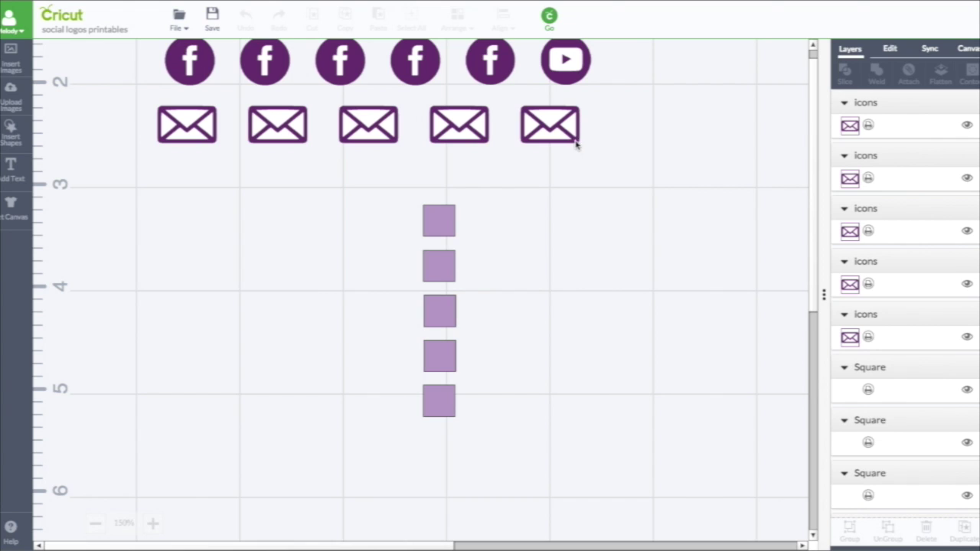
click(570, 138)
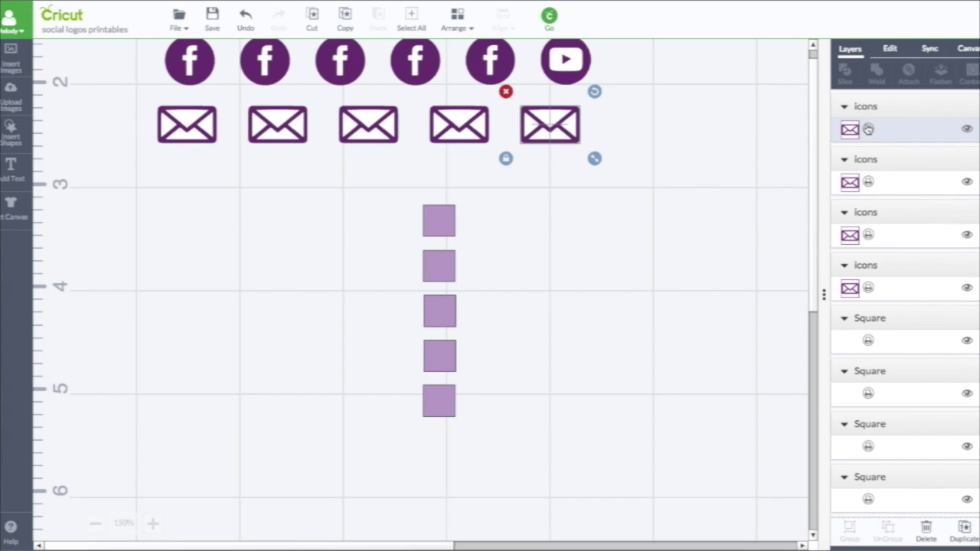
click(851, 129)
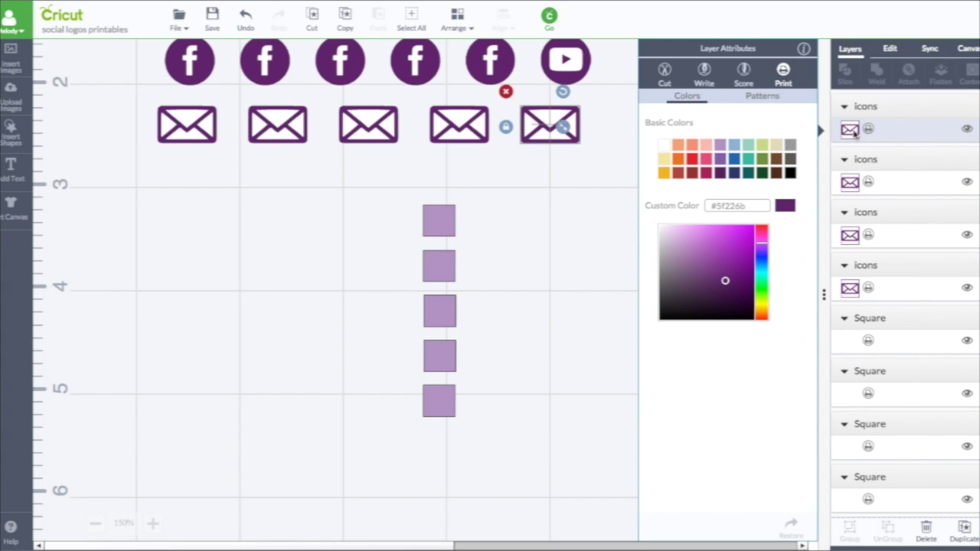
click(748, 145)
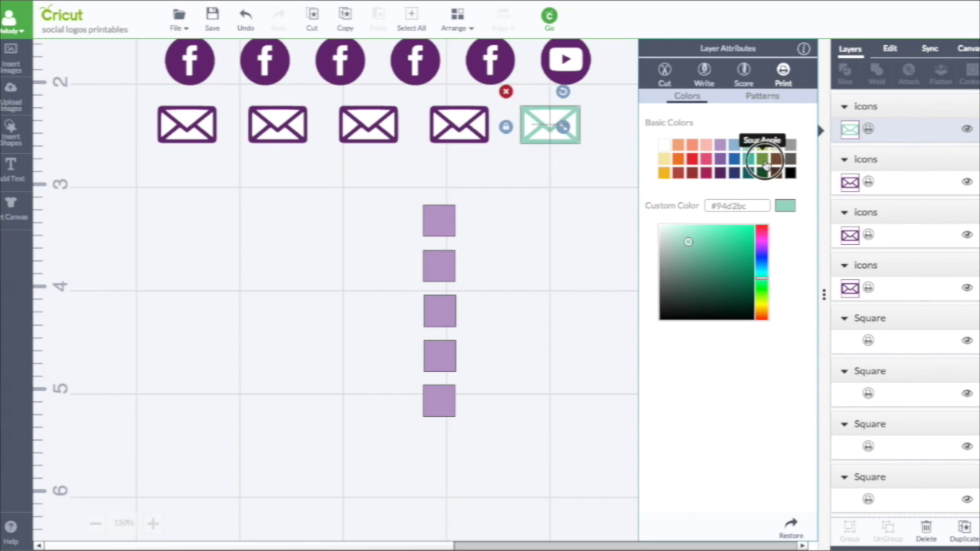
click(764, 159)
click(706, 177)
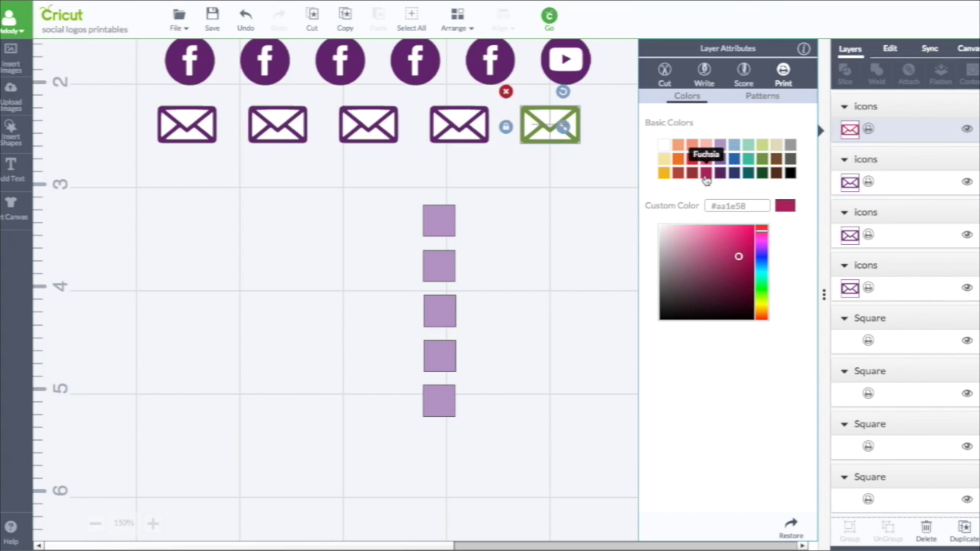
click(692, 177)
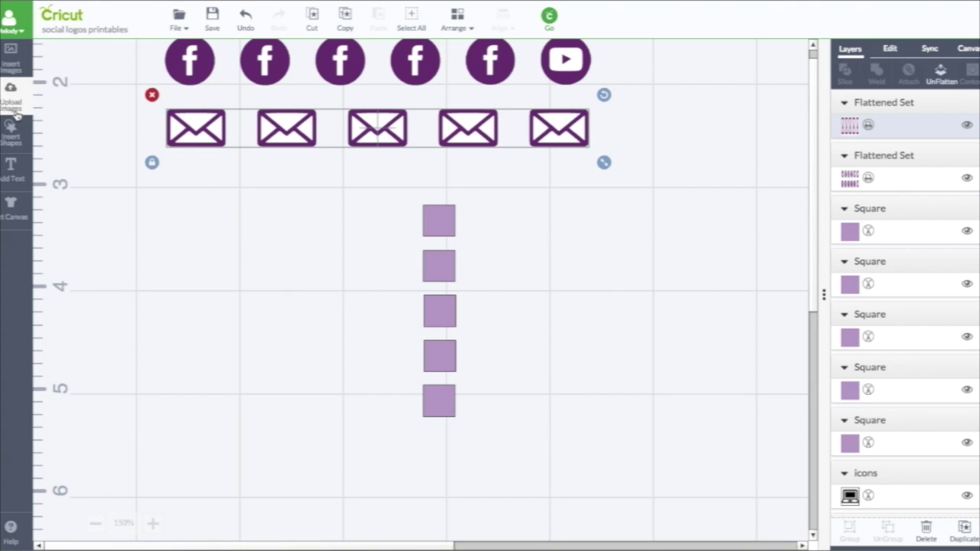
Insert a square and place it directly right of the column of five purple squares.
click(15, 129)
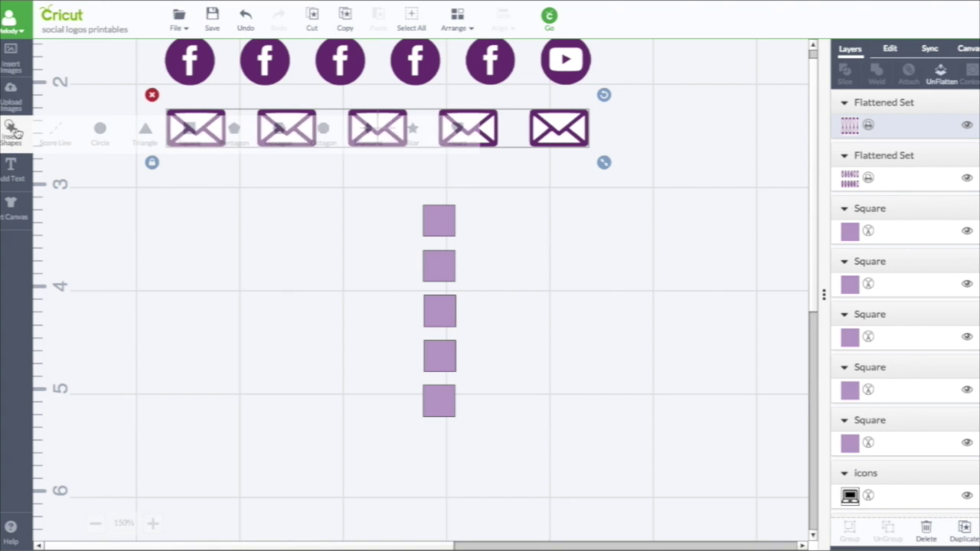
click(190, 132)
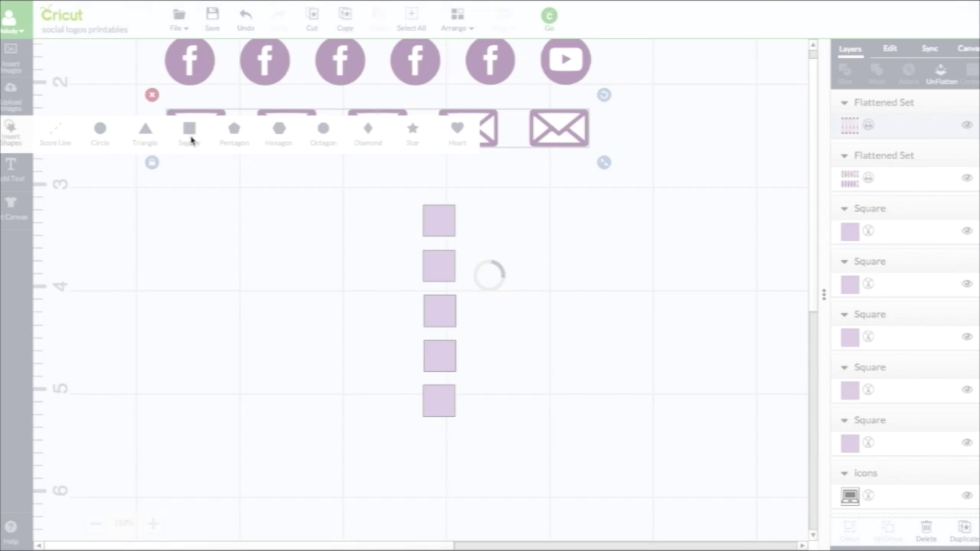
drag(700, 486, 545, 218)
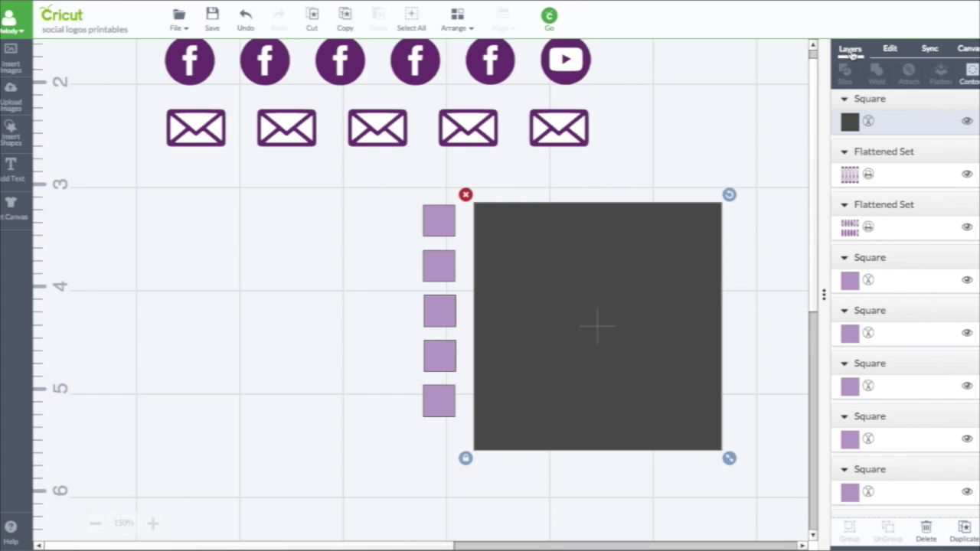
Resize the dark square with unlocked proportions to a slightly shorter rectangle 1.5 in wide and recolour it mint green.
click(891, 50)
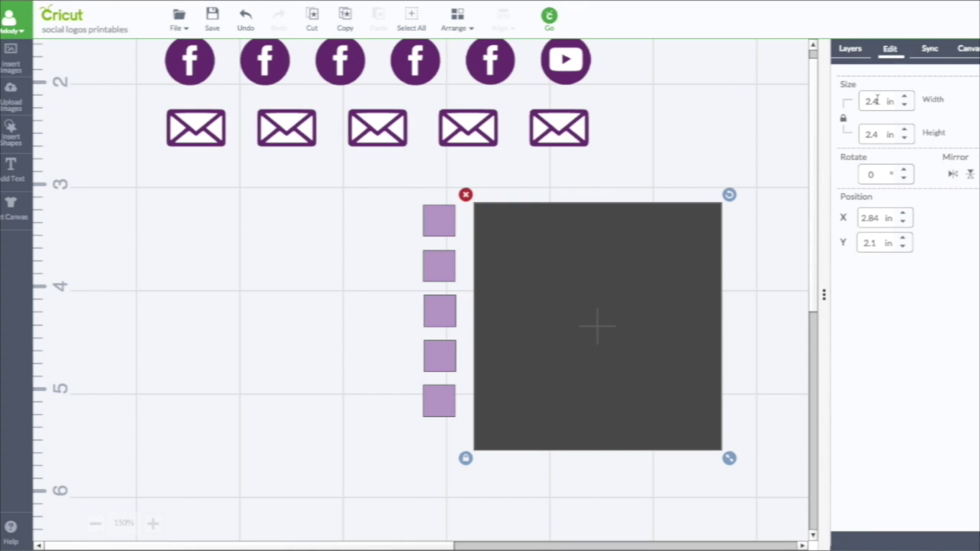
drag(877, 100, 847, 102)
click(844, 121)
drag(878, 95, 856, 100)
text(1.5)
key(Tab)
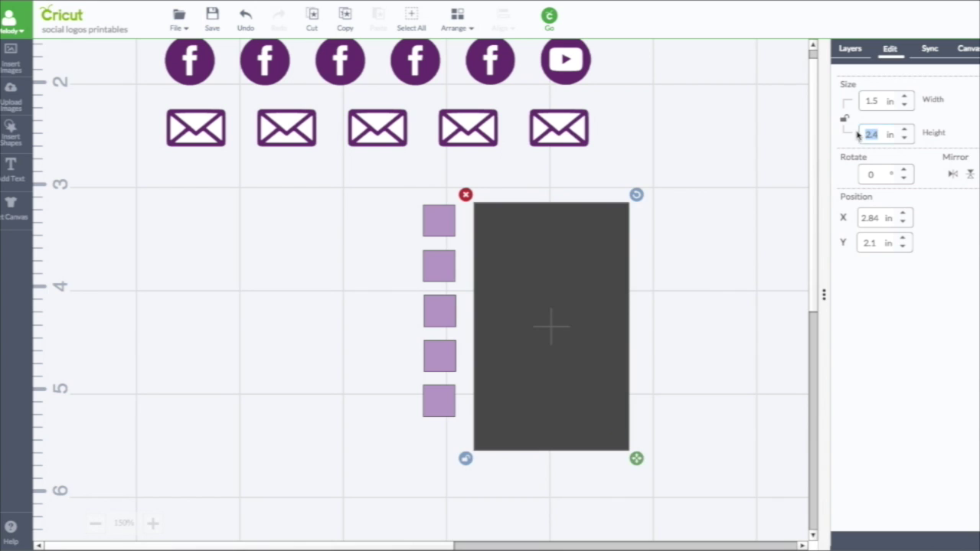
click(851, 130)
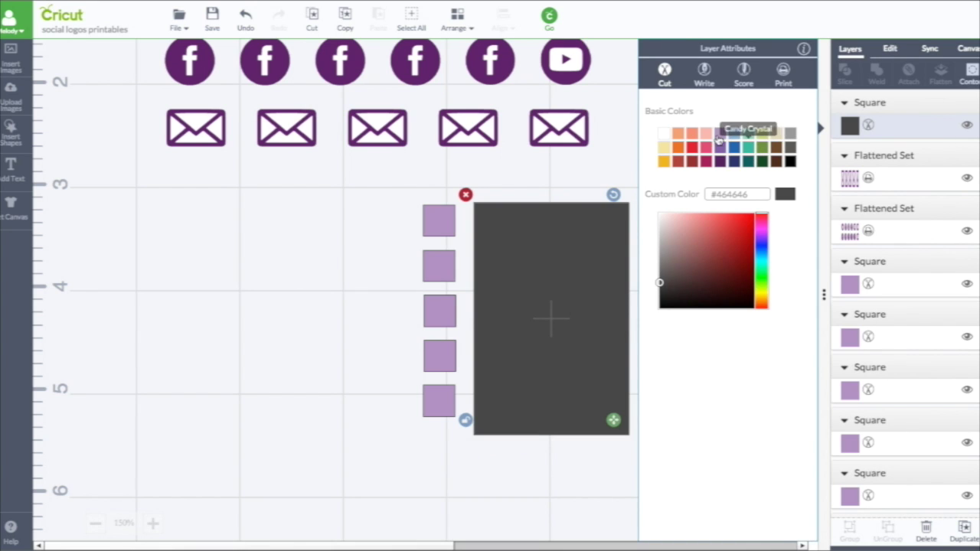
click(749, 134)
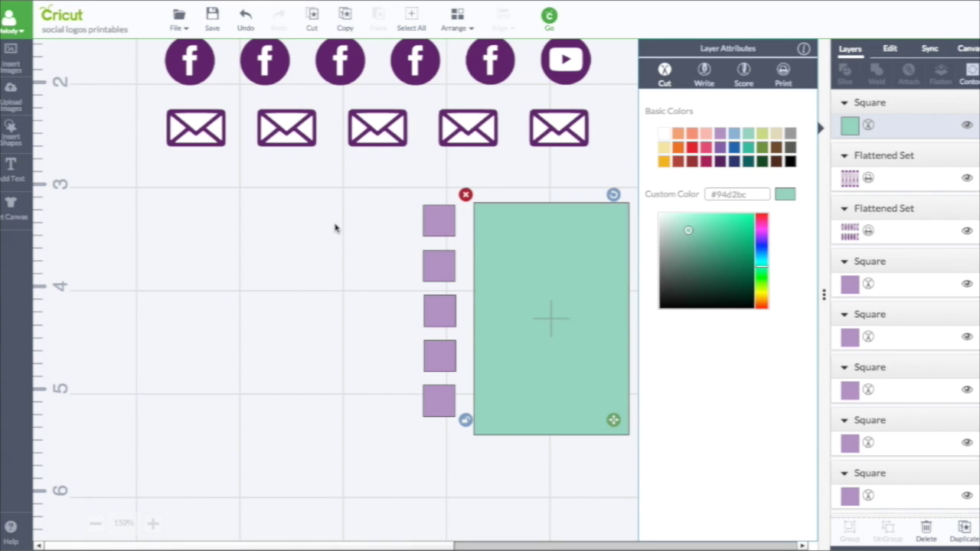
Move the five purple squares onto the left part of the mint rectangle and send the rectangle to the back.
drag(355, 192, 467, 440)
drag(444, 313, 499, 319)
click(499, 320)
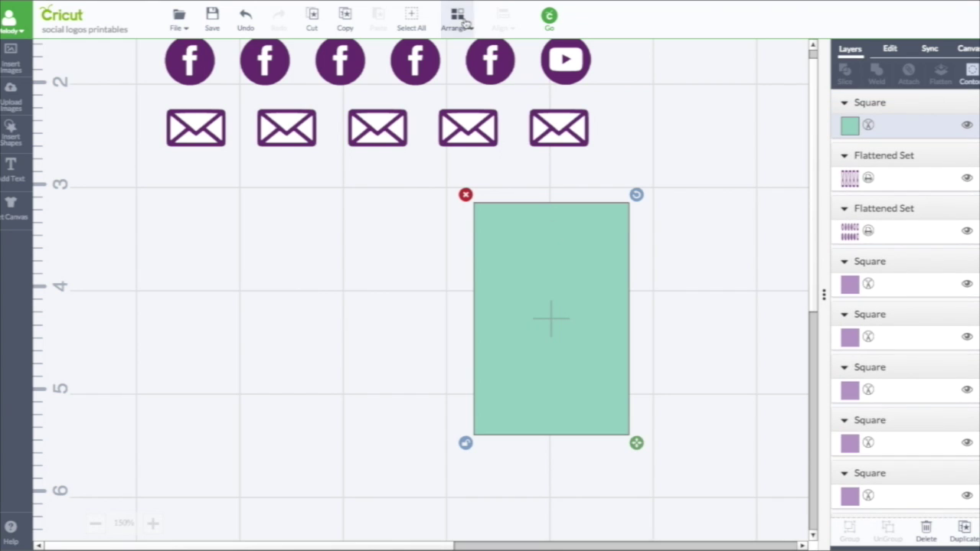
click(466, 23)
click(466, 57)
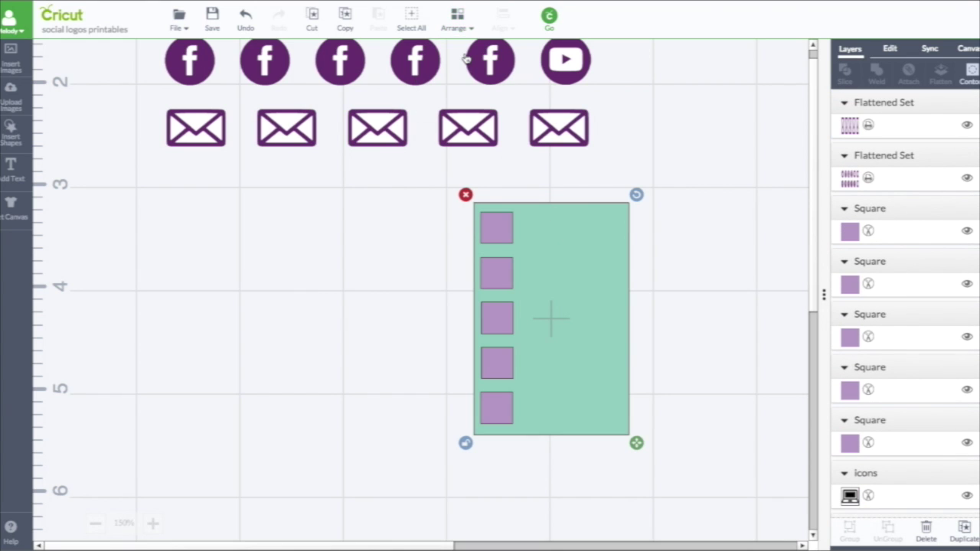
click(477, 167)
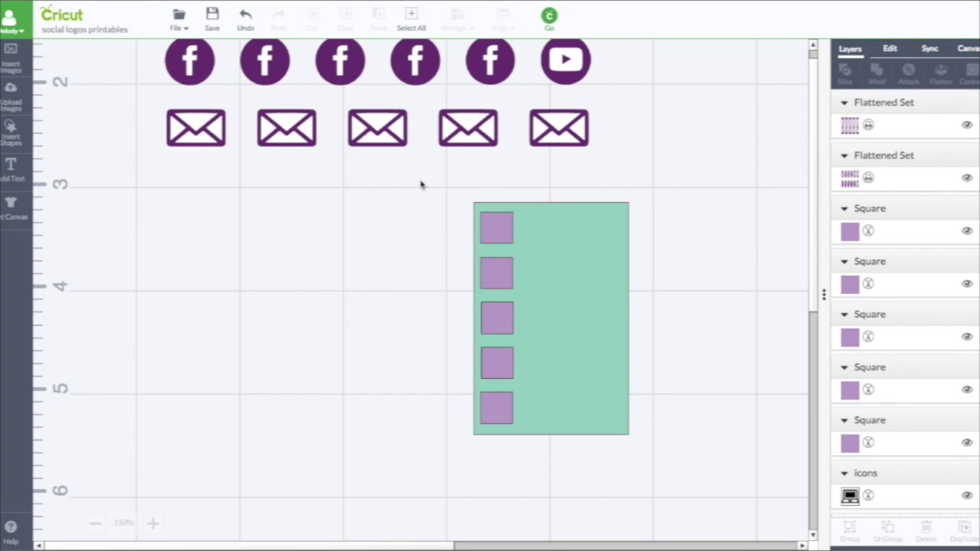
Flatten the mint rectangle and its five purple squares into one printable set and shift it slightly upward.
drag(420, 182, 685, 479)
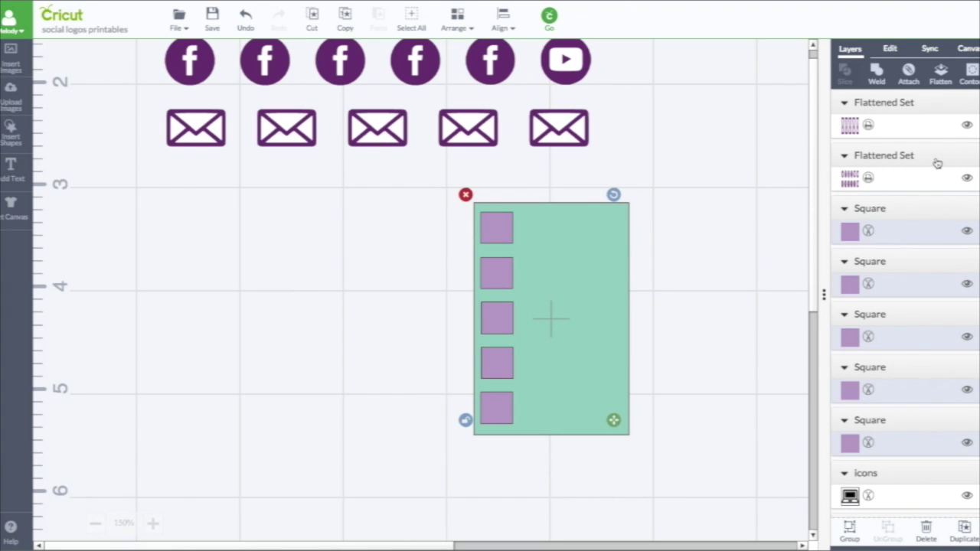
click(941, 75)
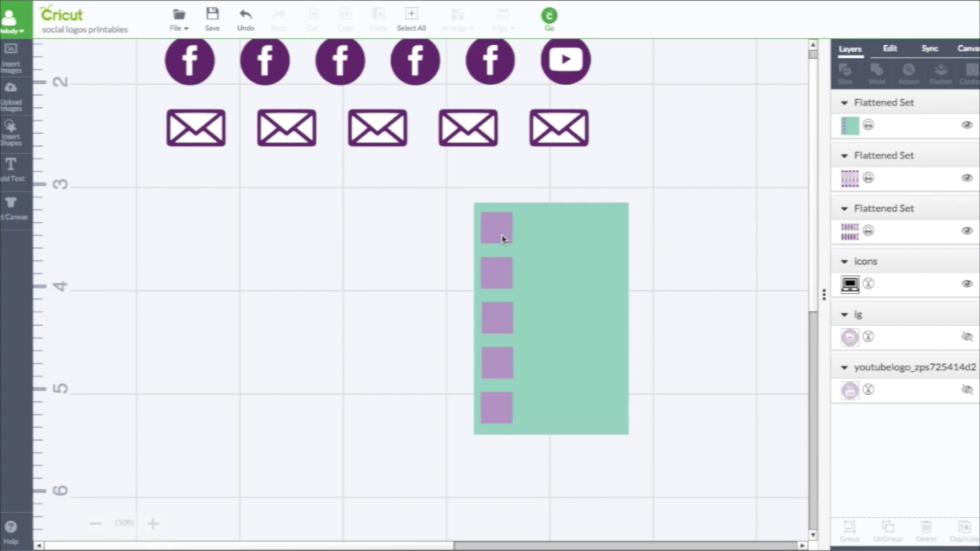
drag(504, 238, 500, 230)
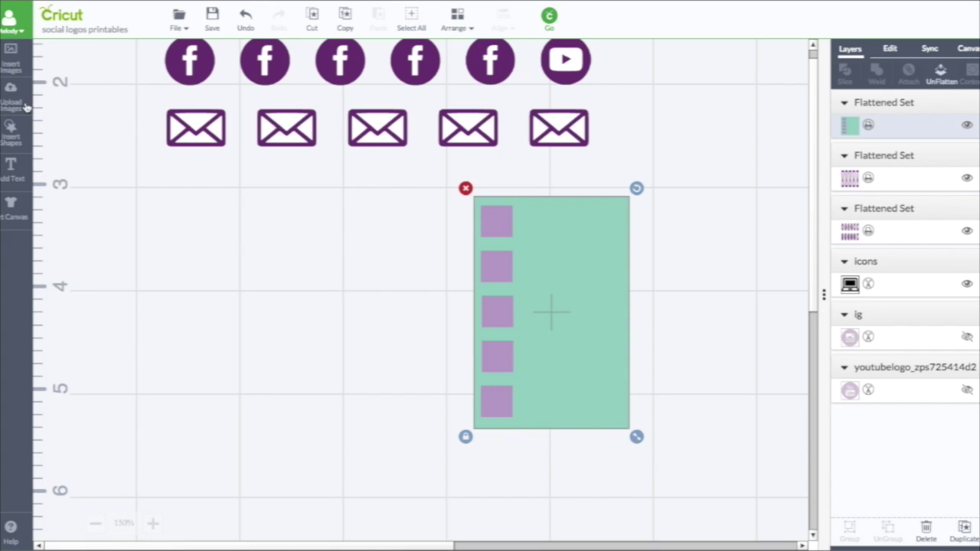
click(11, 130)
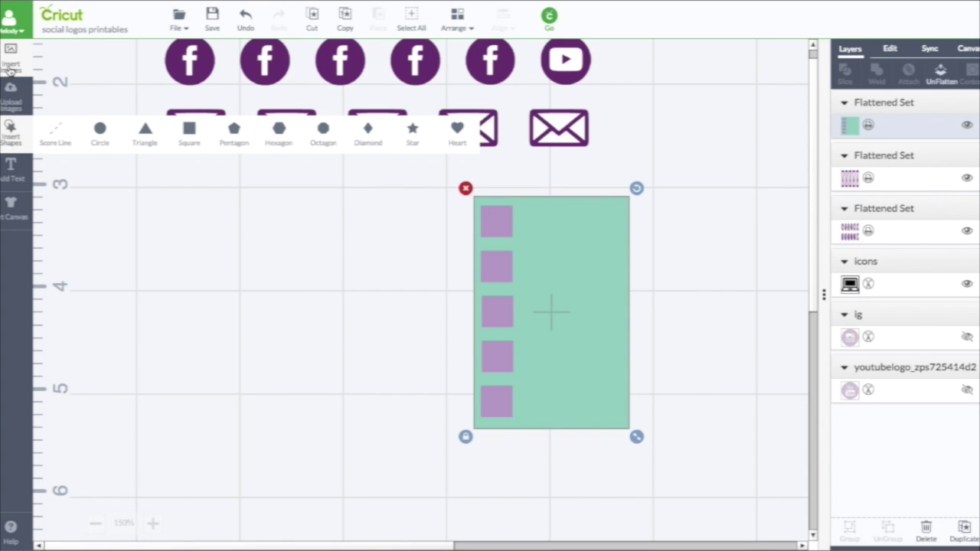
click(110, 180)
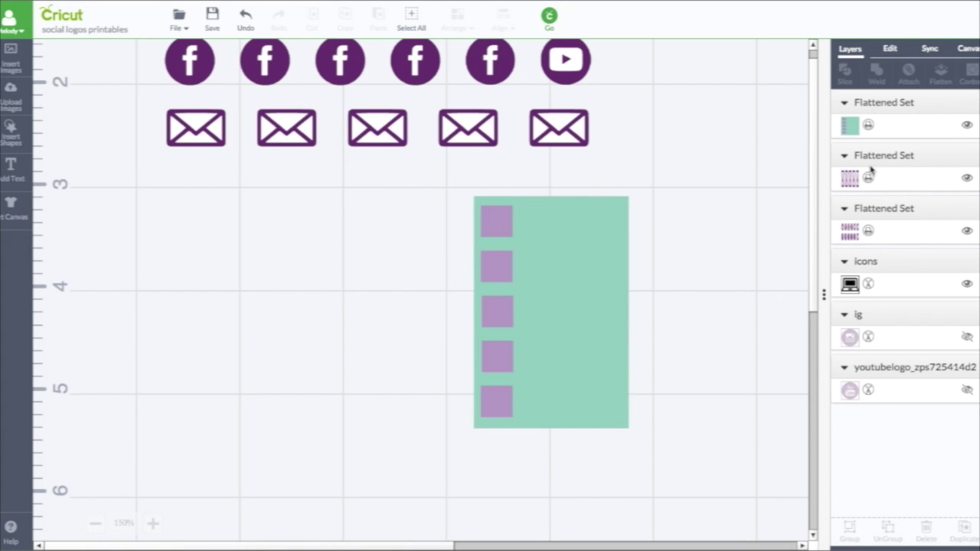
Unflatten the mint rectangle set and move the rectangle right, clear of the five purple squares.
click(921, 114)
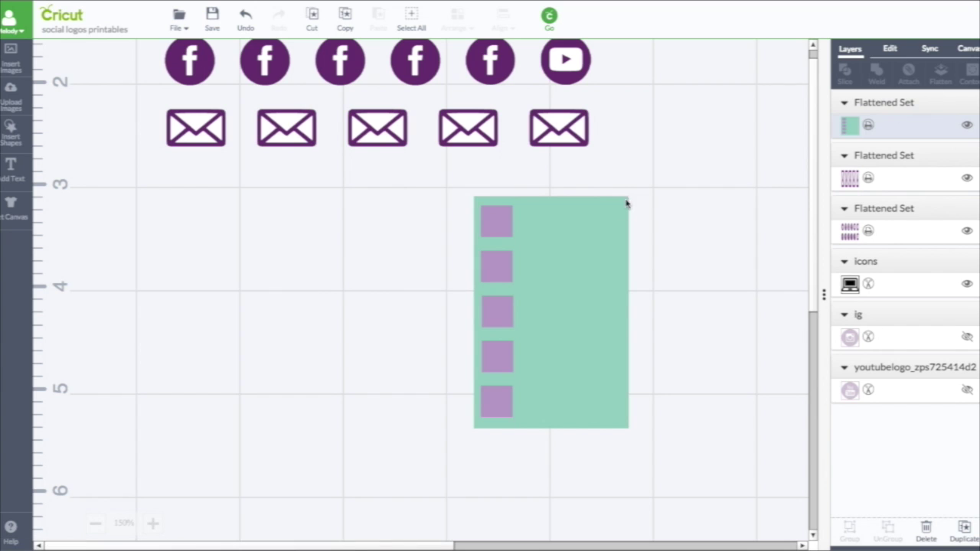
click(612, 224)
click(943, 71)
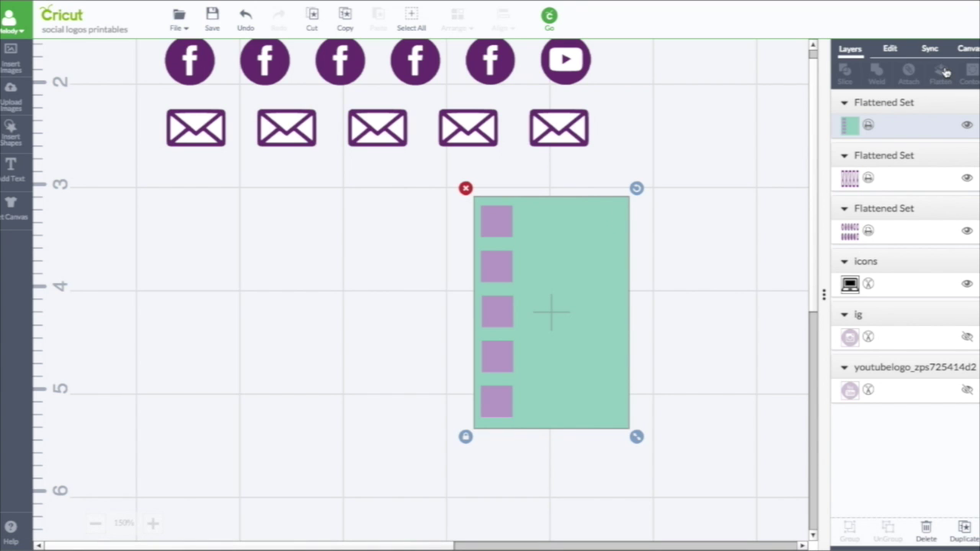
drag(573, 247, 644, 251)
Insert a star, shrink it to about the size of a purple square and place it left of the top square.
click(10, 132)
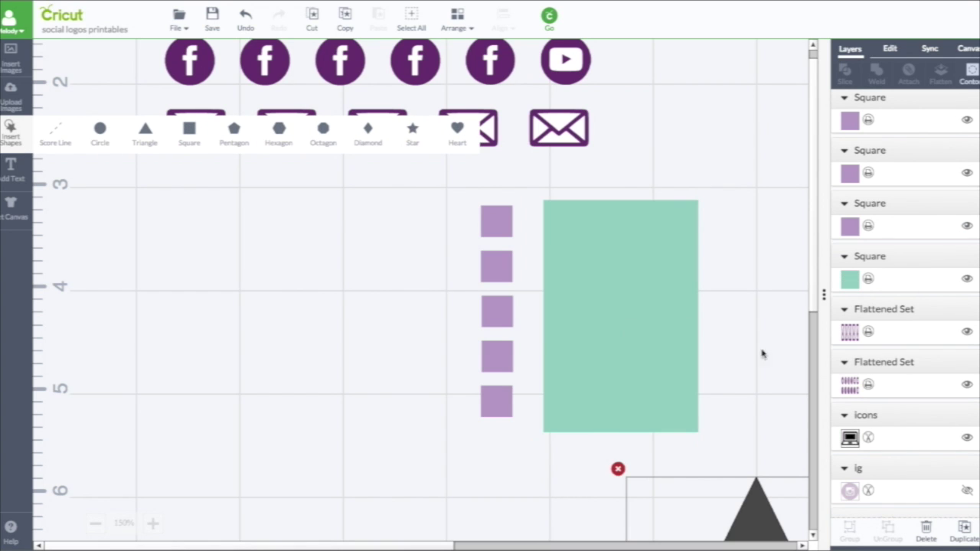
drag(750, 498, 390, 161)
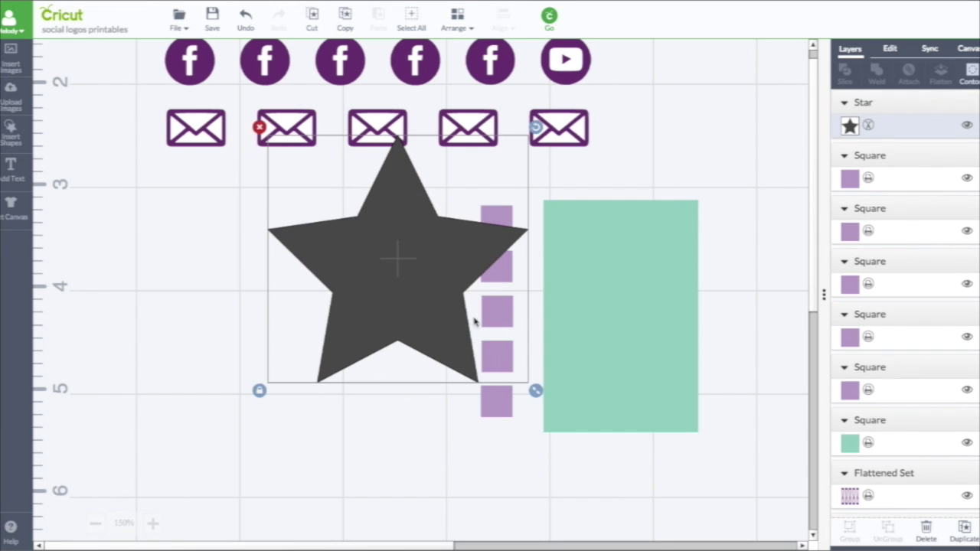
drag(536, 391, 329, 193)
drag(283, 170, 444, 221)
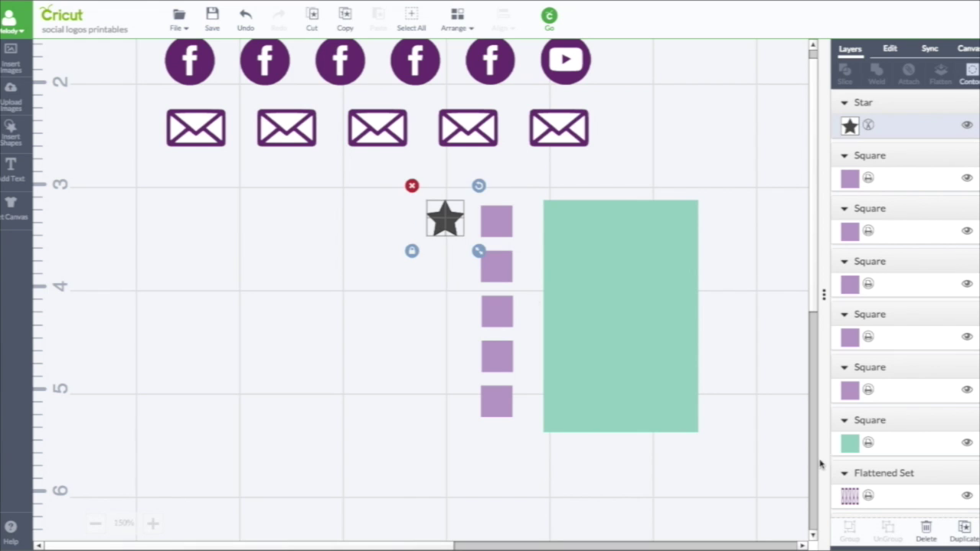
Duplicate the star four times and place one copy beside each of the remaining purple squares.
click(966, 529)
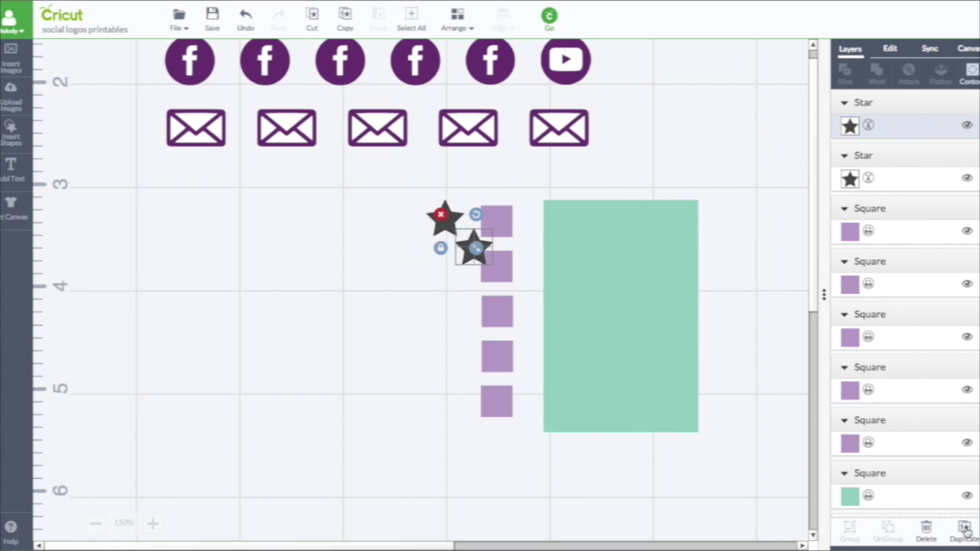
click(966, 528)
drag(471, 247, 440, 265)
drag(501, 278, 445, 313)
drag(527, 299, 443, 358)
drag(560, 333, 444, 402)
Select all five stars, center them horizontally and distribute them vertically.
drag(416, 186, 479, 456)
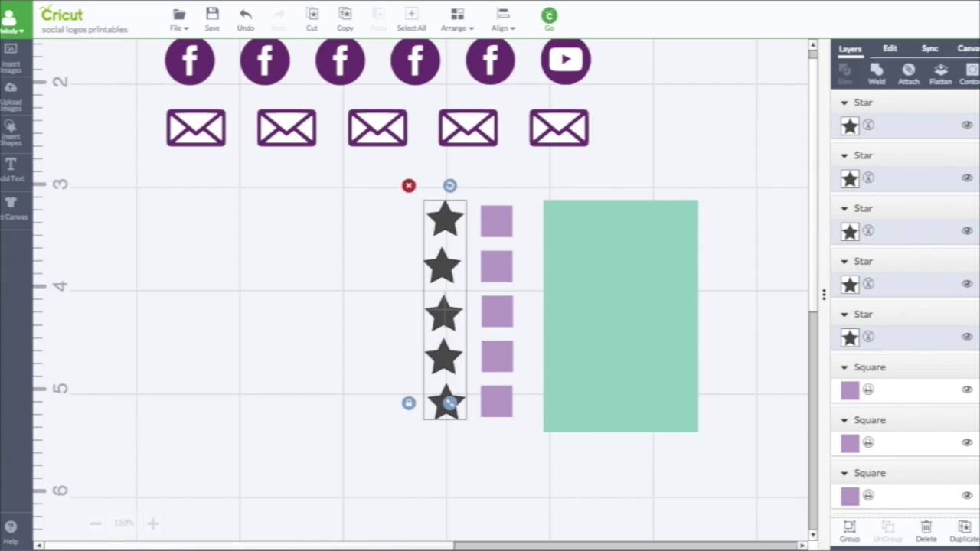
click(503, 17)
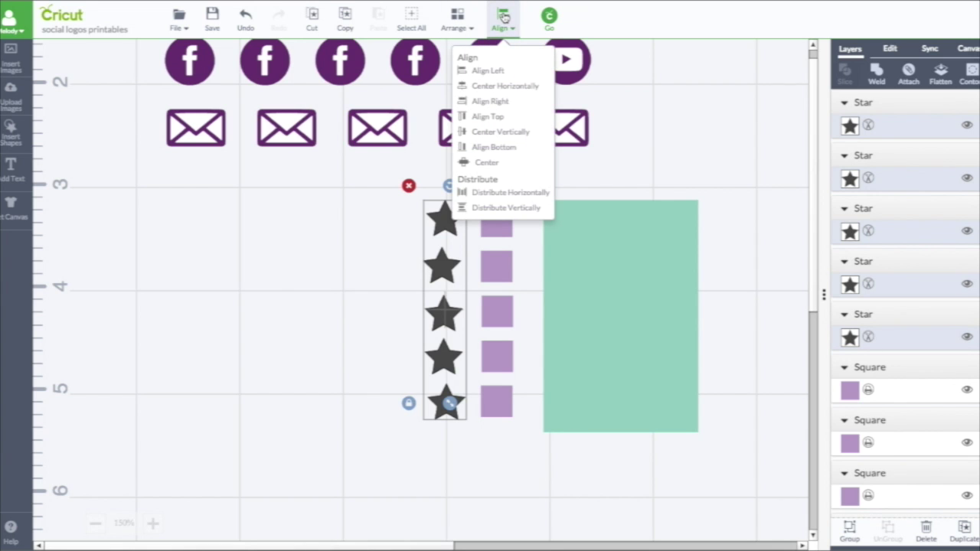
click(505, 87)
click(501, 17)
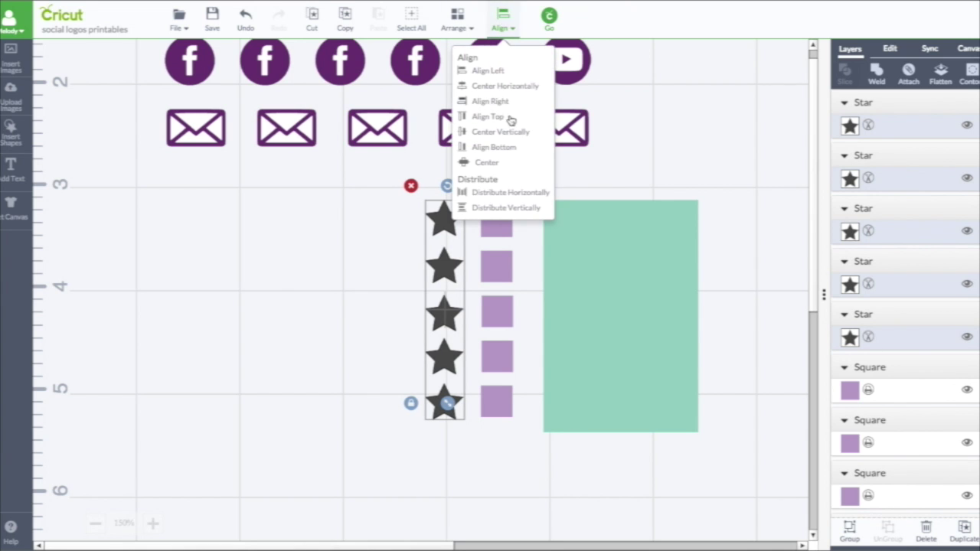
click(507, 208)
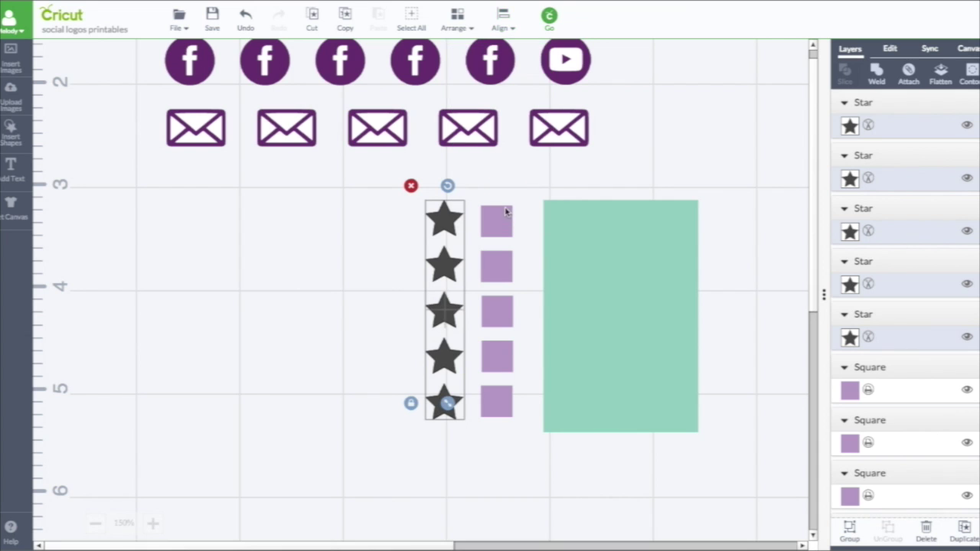
Recolour the two lowest stars Lavender and sync the three remaining dark grey stars to the same colour.
click(850, 128)
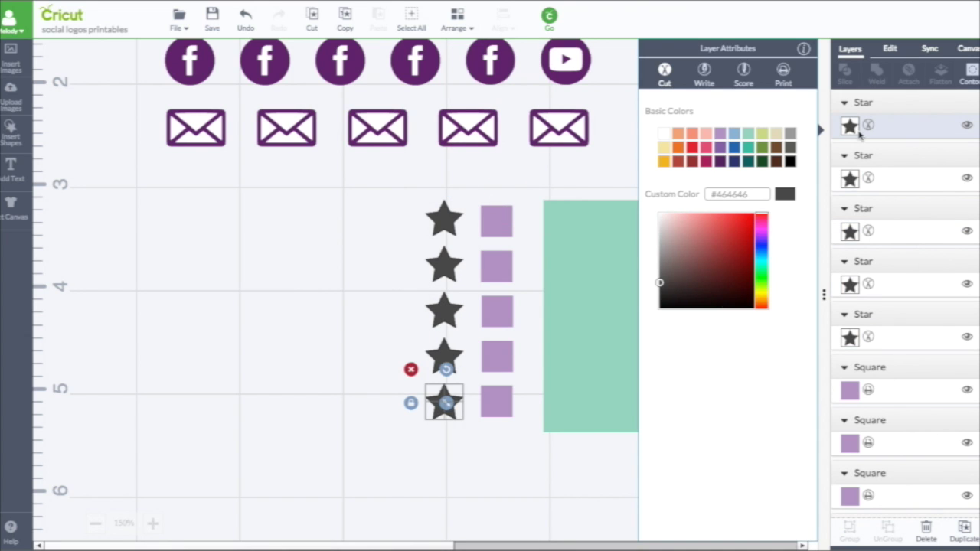
click(721, 134)
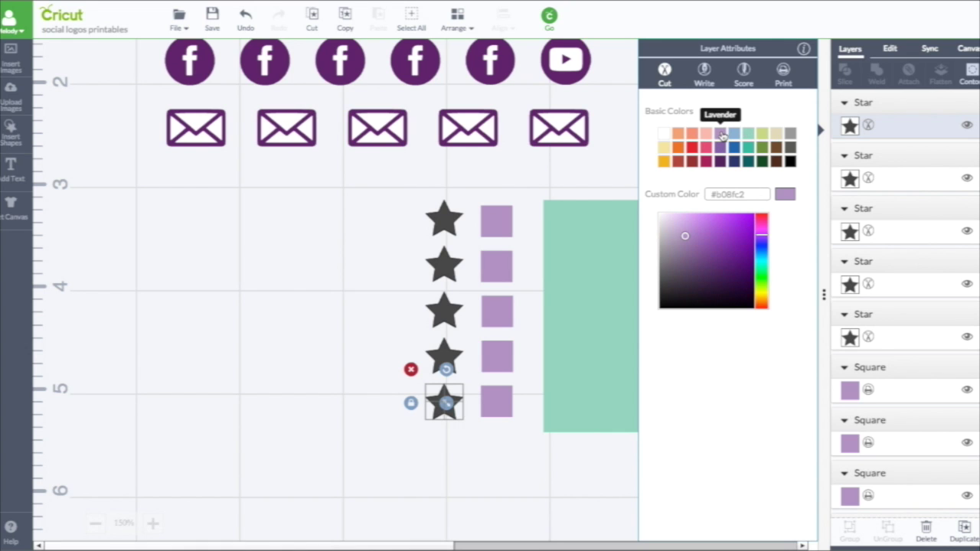
click(850, 179)
click(722, 134)
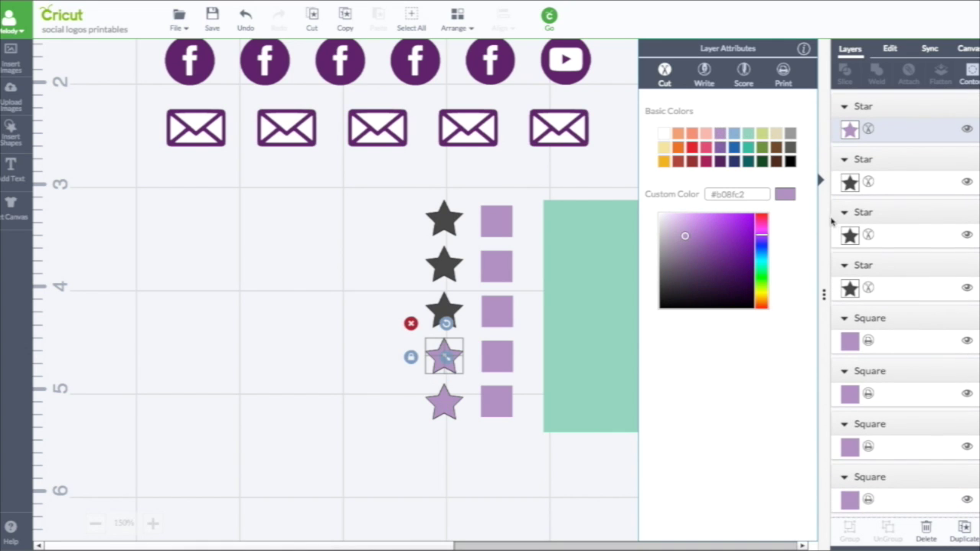
click(924, 50)
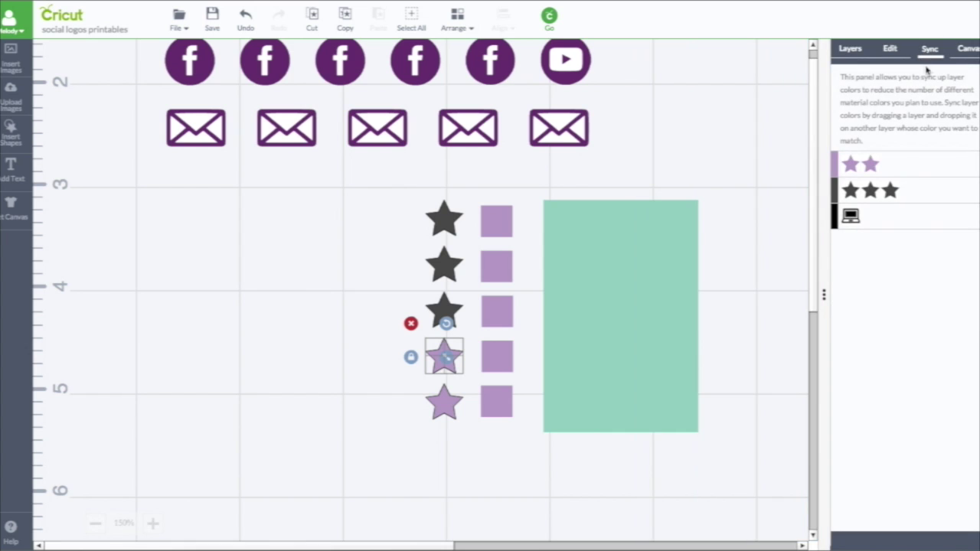
mouse_move(836, 182)
mouse_down()
mouse_move(836, 191)
mouse_move(838, 164)
mouse_up()
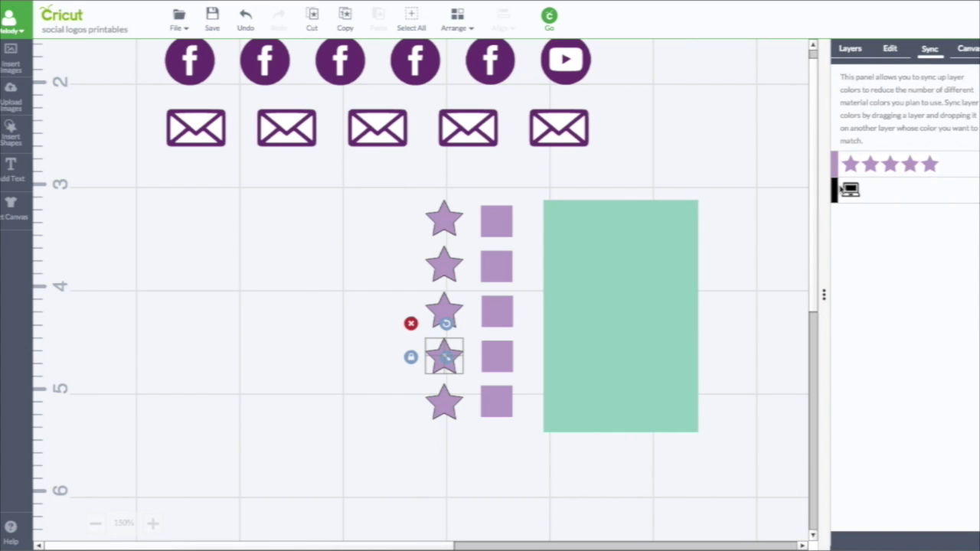
Select all five lavender stars and move them as a column onto the left side of the mint rectangle.
click(411, 197)
drag(384, 192, 473, 431)
drag(446, 359, 569, 370)
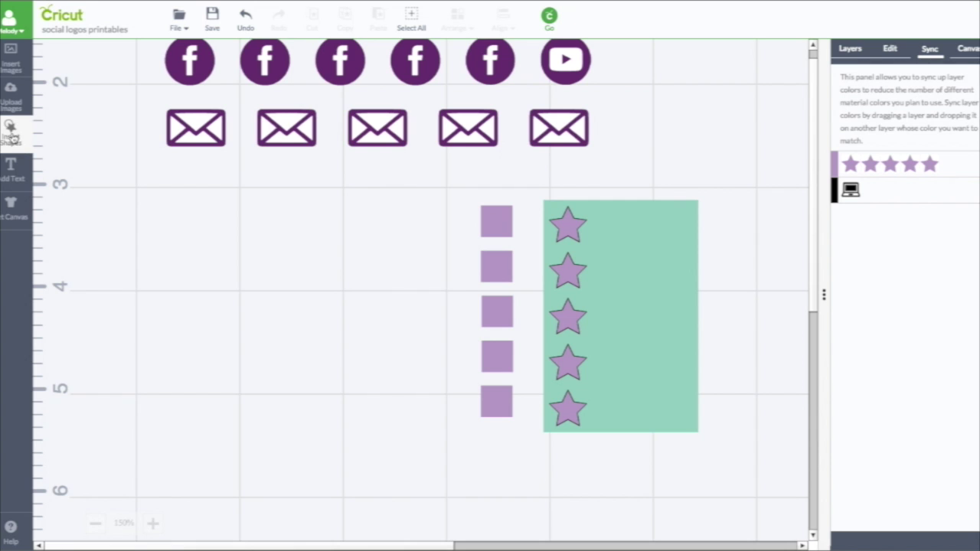
Insert a square and reshape it into a wide, shallow bar below the envelopes.
click(11, 135)
click(184, 135)
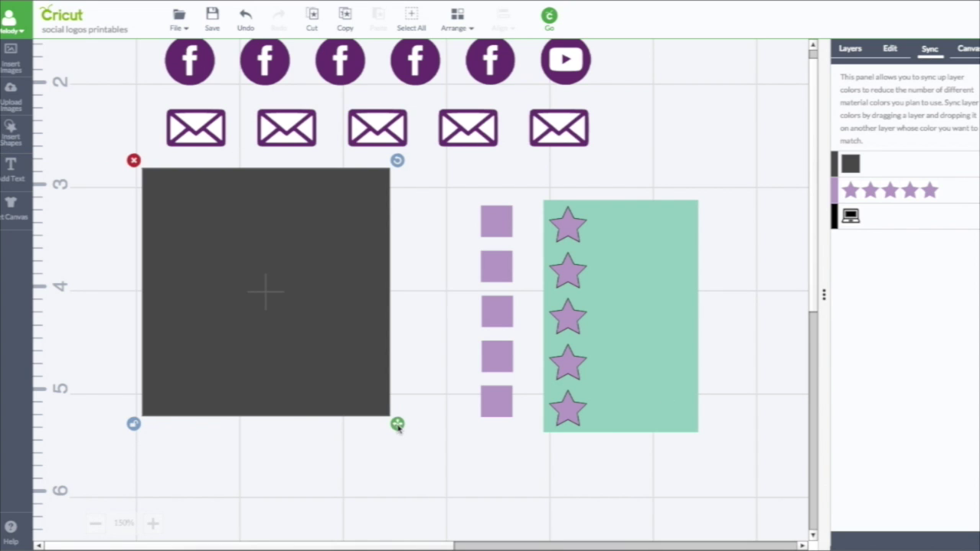
drag(398, 425, 399, 249)
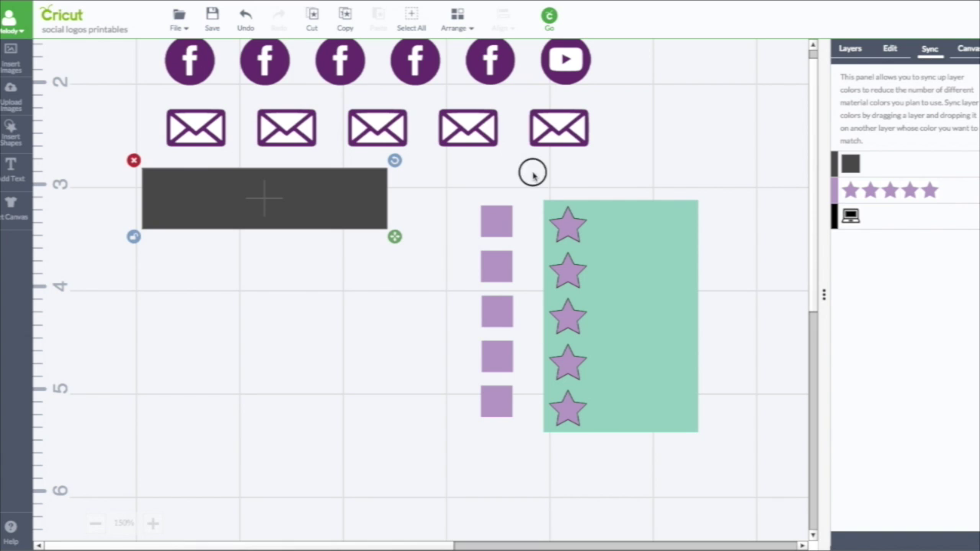
Flatten the five stars with the mint rectangle and move the flattened set slightly up and right.
drag(531, 172, 758, 465)
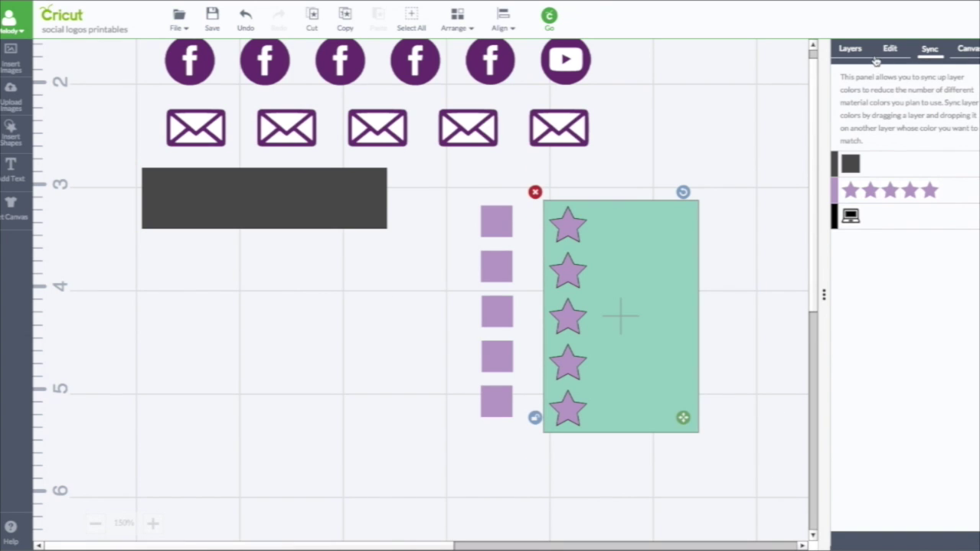
click(850, 50)
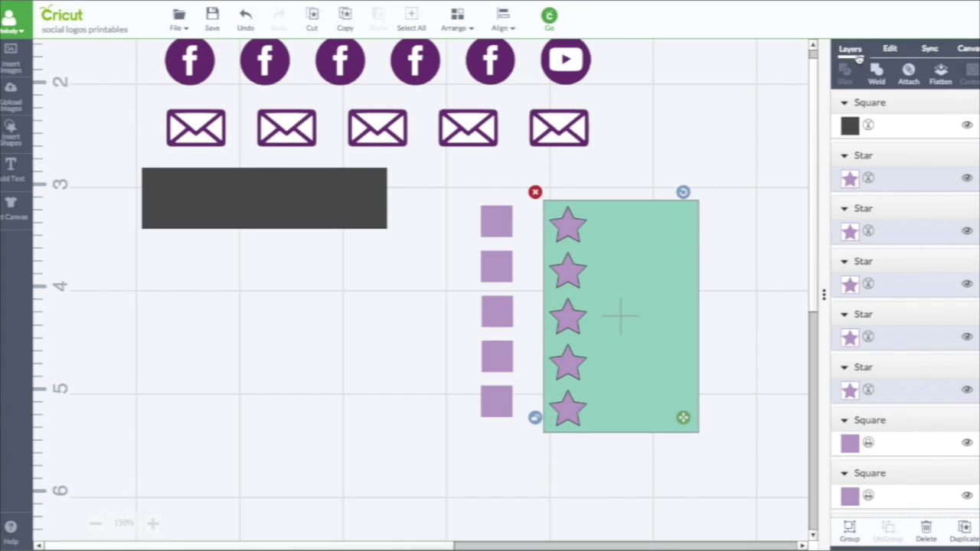
click(940, 73)
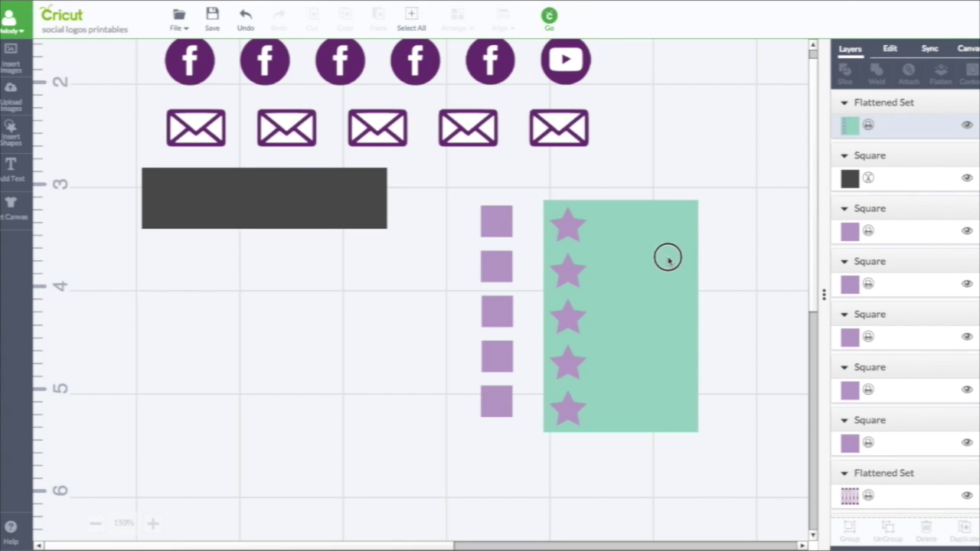
drag(667, 256, 699, 241)
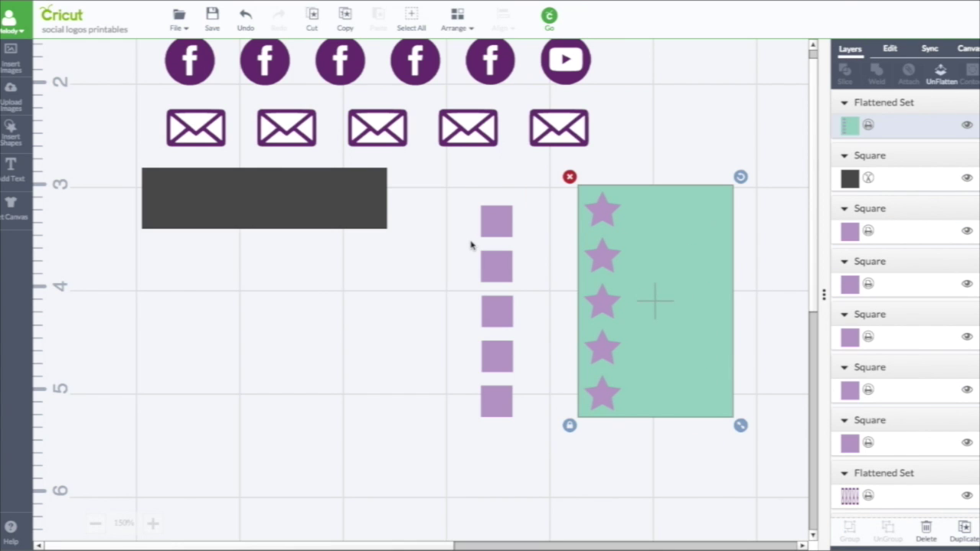
Shrink the dark bar to the mint rectangle's width and place it directly above the rectangle as a header.
click(302, 201)
drag(389, 231, 294, 194)
drag(262, 192, 649, 176)
drag(746, 203, 738, 191)
Set the header bar to Print and fill it with the uploaded pink, orange and yellow pattern.
click(870, 130)
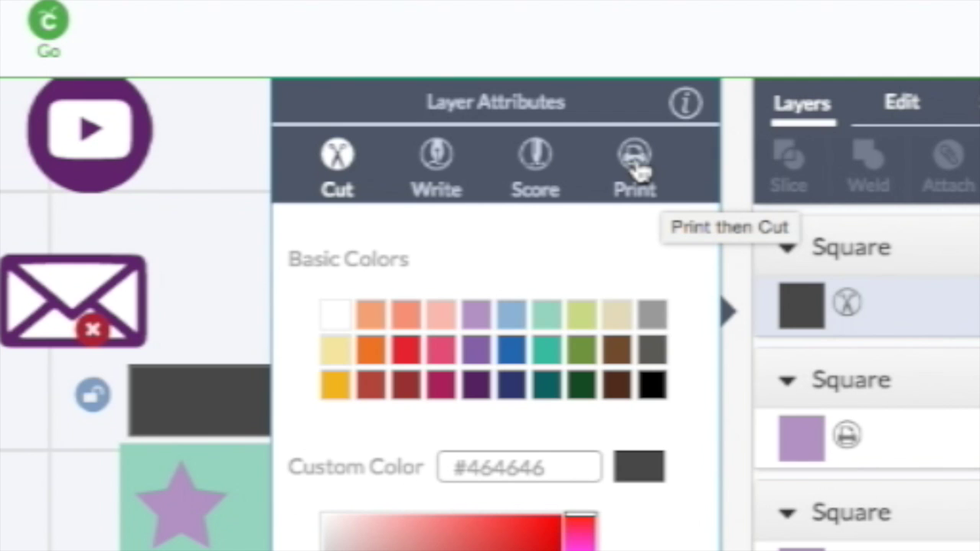
click(783, 70)
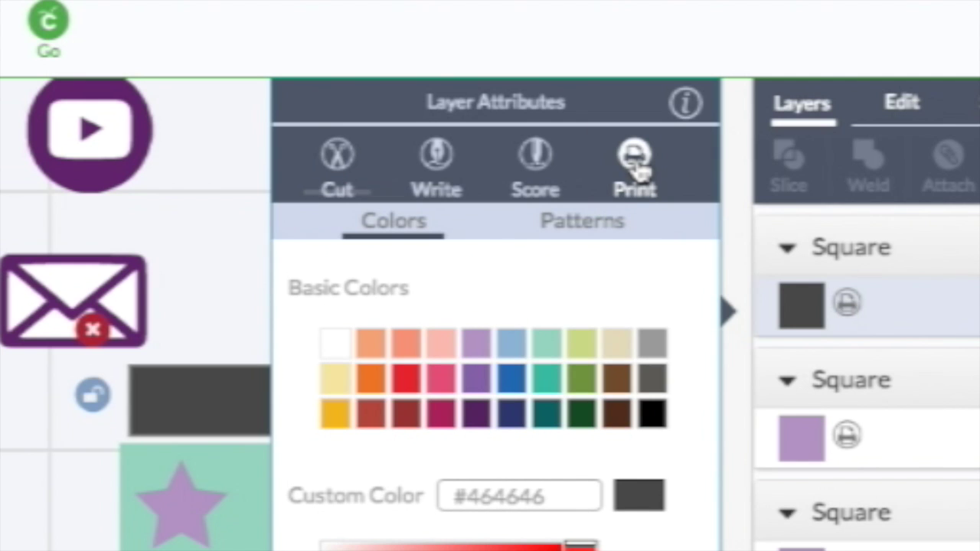
click(586, 231)
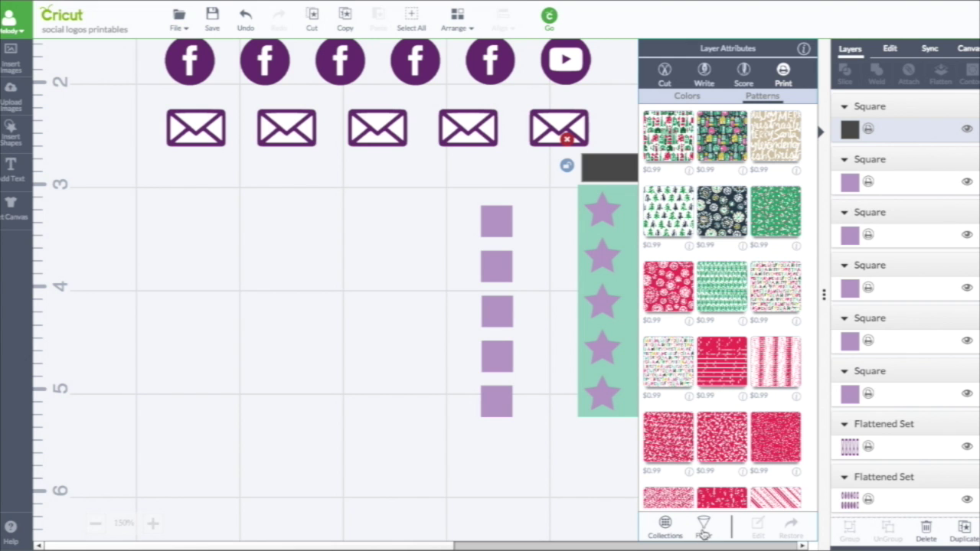
click(705, 525)
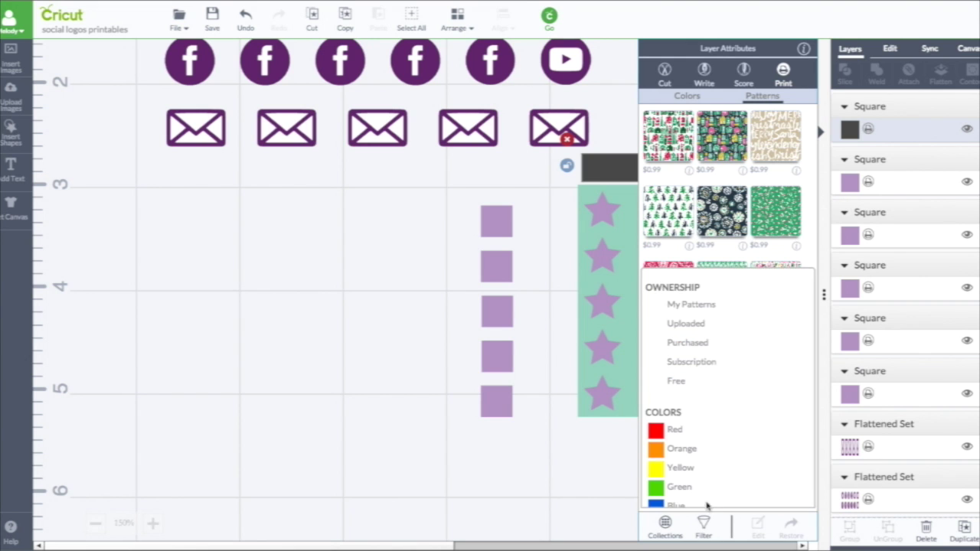
click(686, 324)
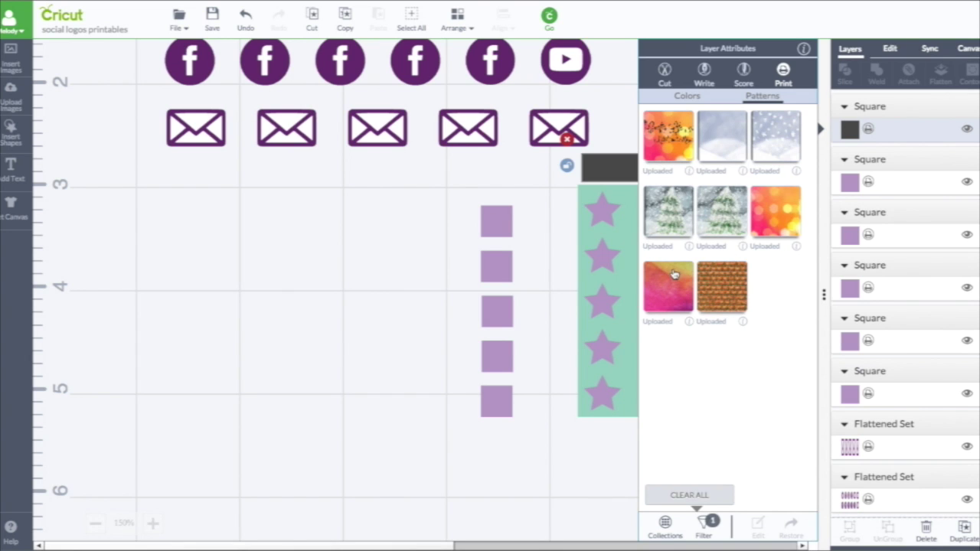
click(673, 289)
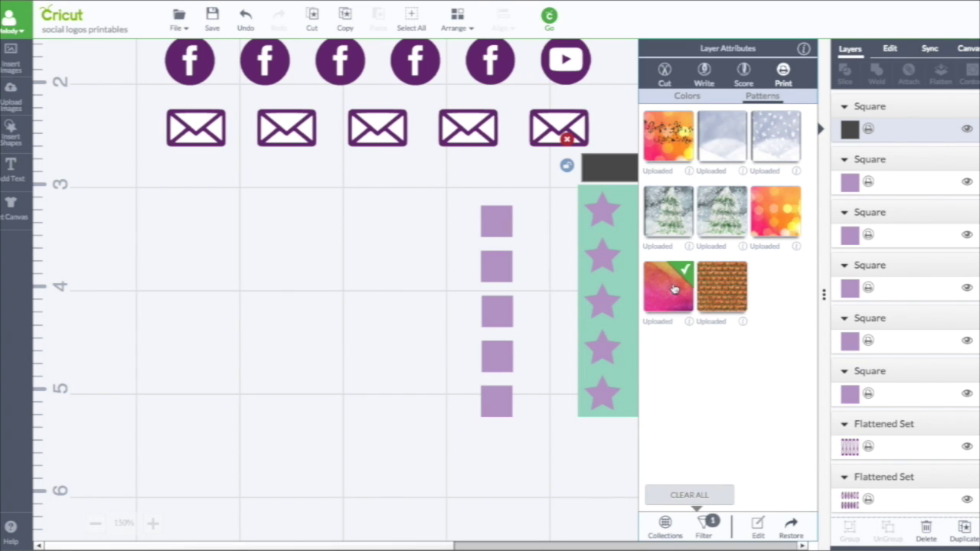
Move the patterned bar left, clear of the mint rectangle, and set its pattern scale to 400%.
click(758, 527)
drag(633, 172, 378, 194)
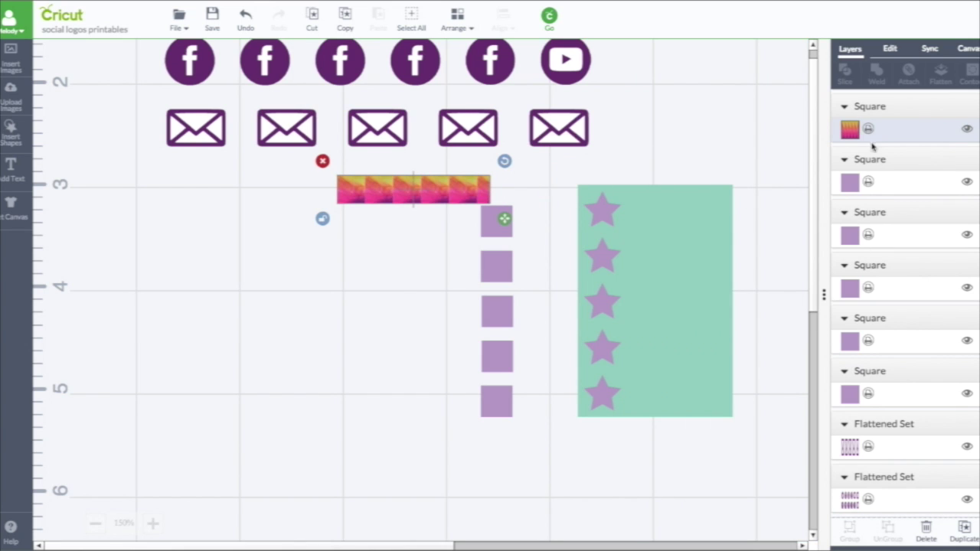
click(849, 129)
click(758, 527)
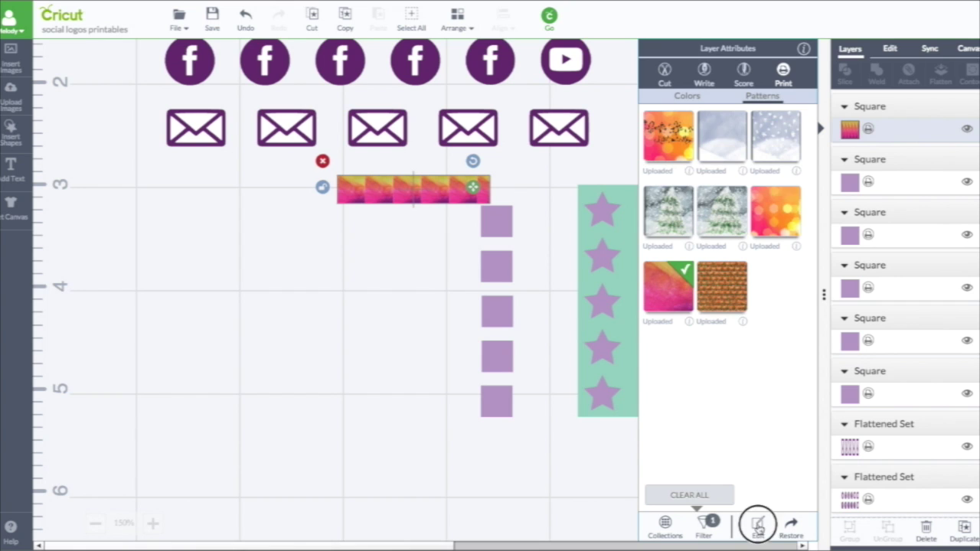
drag(748, 141, 801, 138)
click(792, 143)
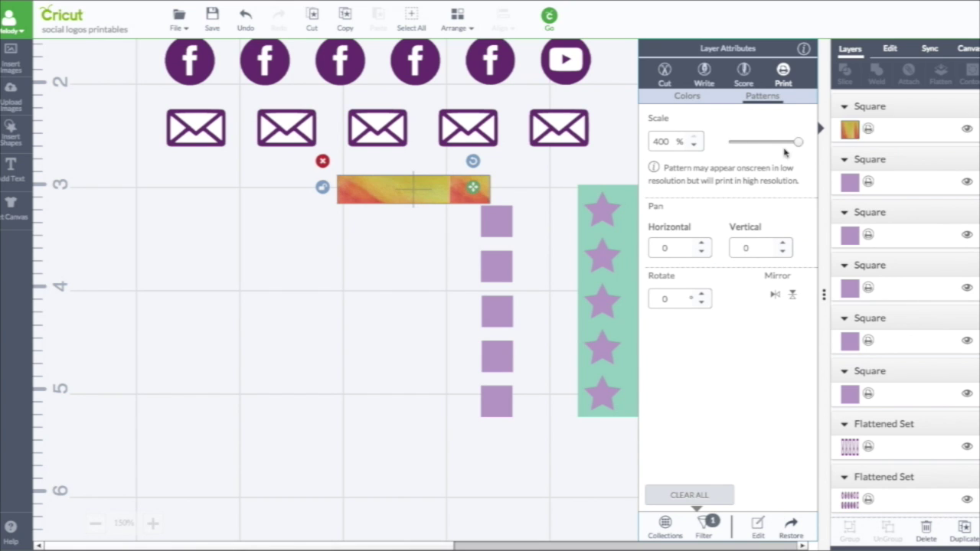
Set the bar pattern's vertical pan to 480, keeping the scale at 400%.
click(785, 243)
click(785, 243)
click(785, 244)
click(785, 243)
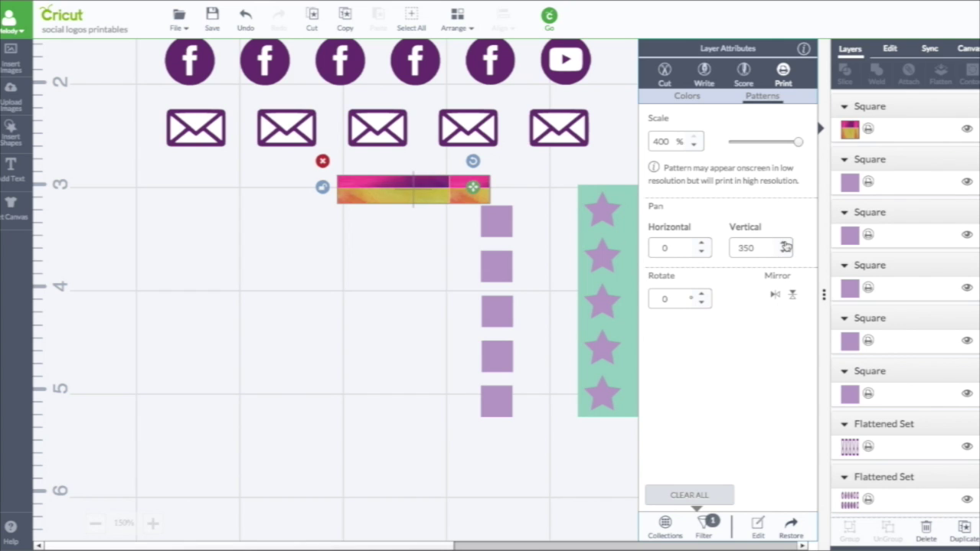
click(784, 244)
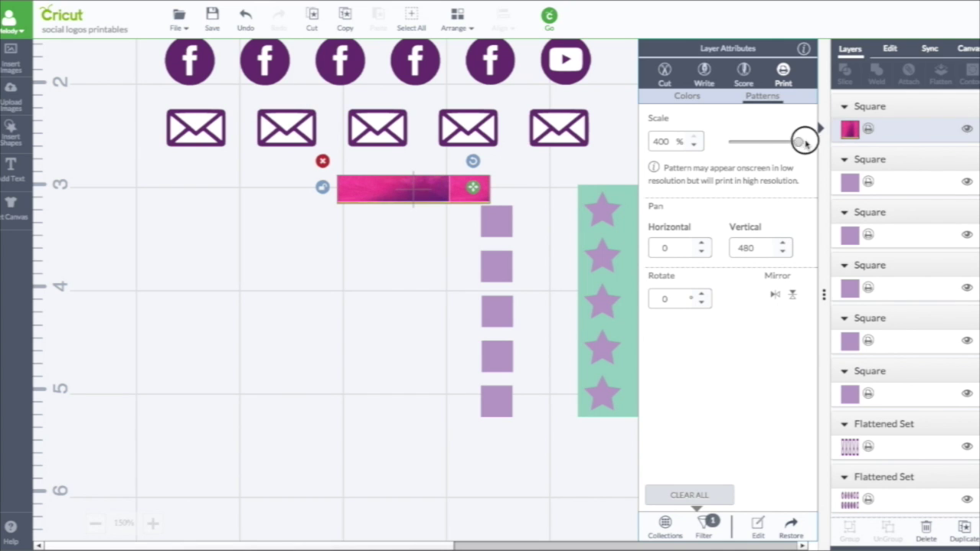
mouse_move(799, 142)
mouse_down()
mouse_move(755, 141)
mouse_move(810, 145)
mouse_up()
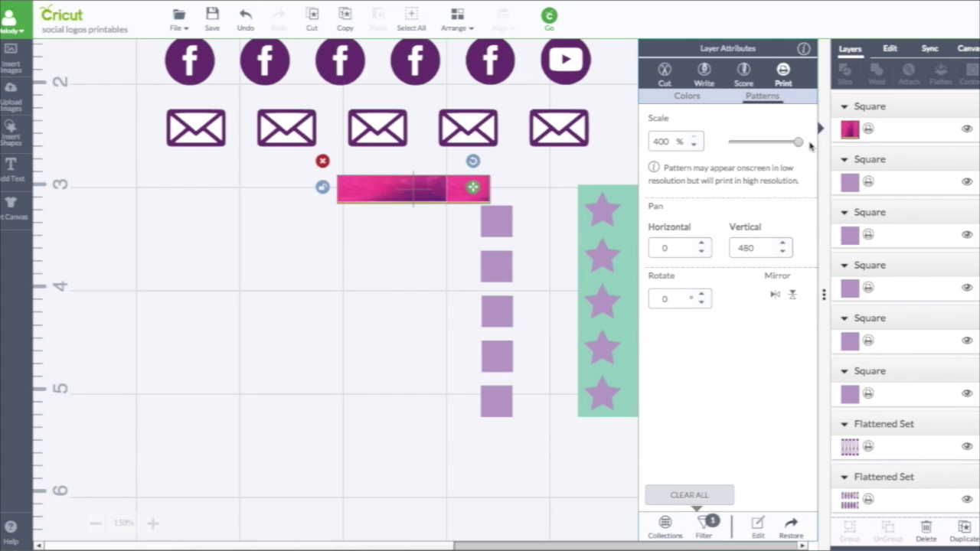
Adjust the pattern's horizontal pan until its seam sits near the left end of the bar.
click(703, 254)
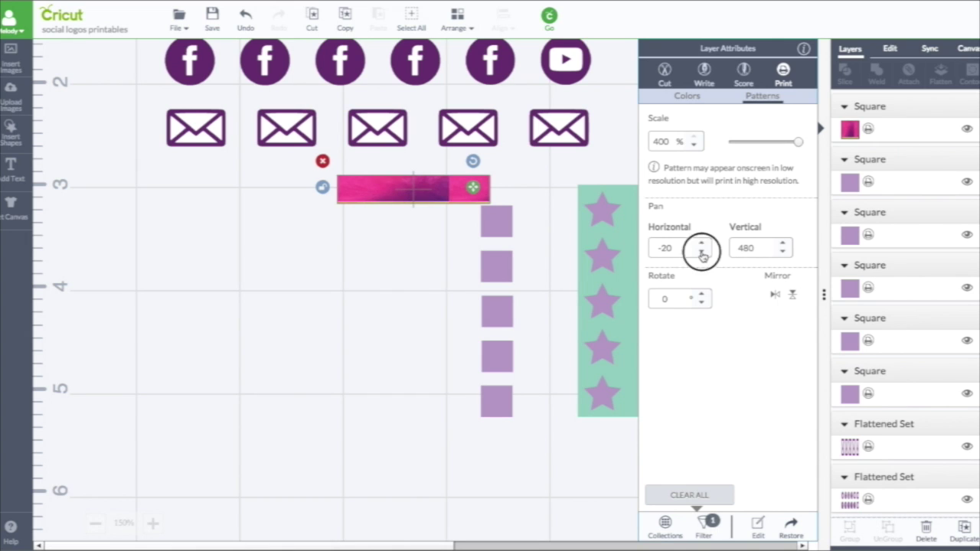
click(703, 253)
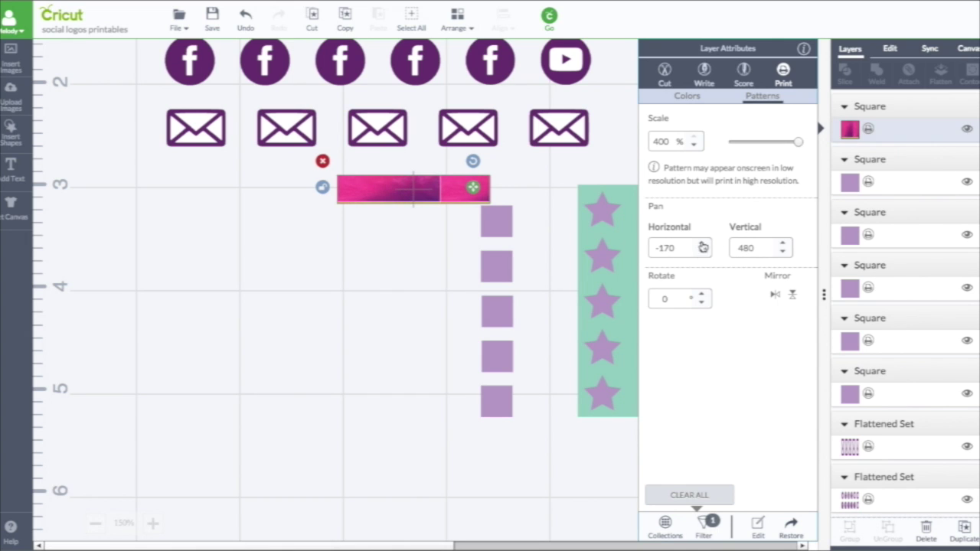
click(703, 244)
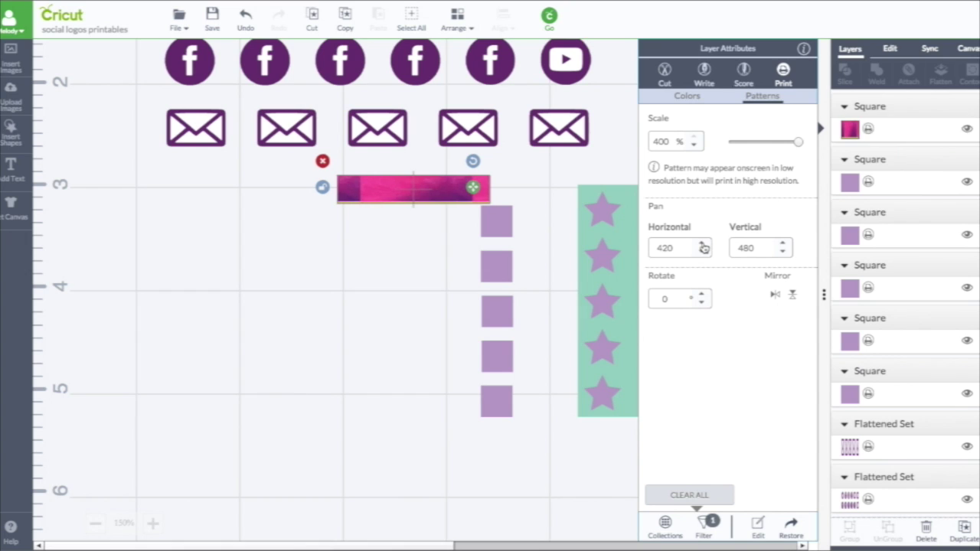
click(703, 244)
click(702, 244)
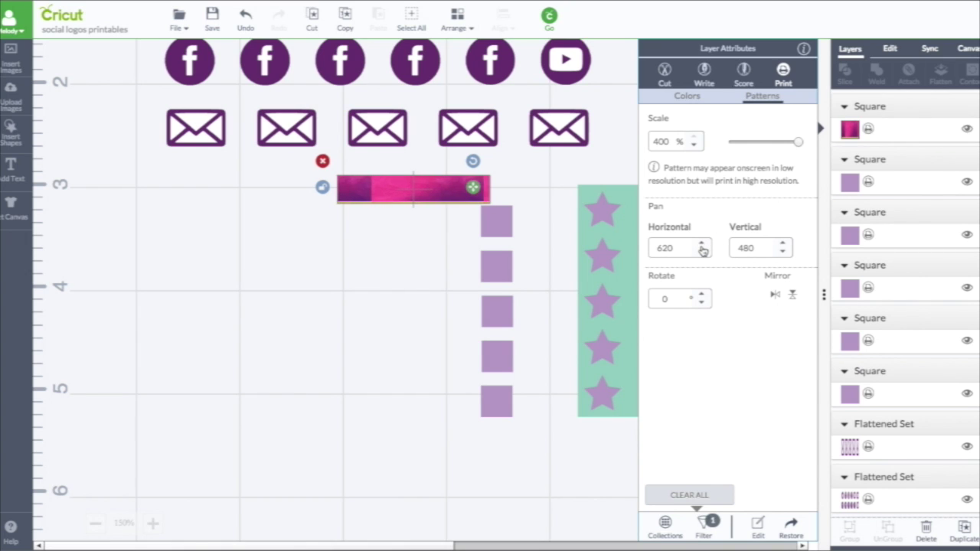
click(702, 245)
Move the patterned bar back directly above the mint rectangle, aligned with its edges.
drag(407, 192, 652, 167)
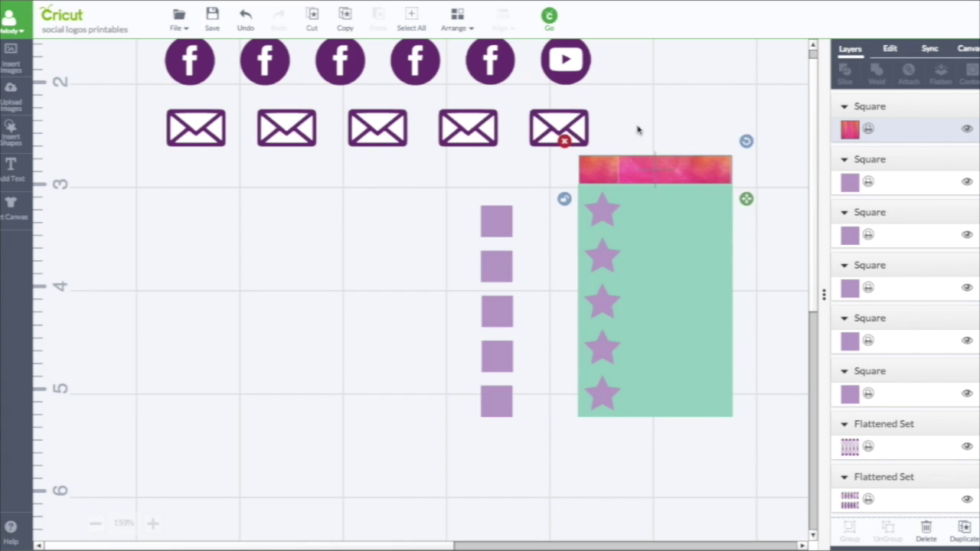
click(639, 129)
click(658, 163)
Add the text "To Do" and set its font to Chalkboard Font.
click(12, 170)
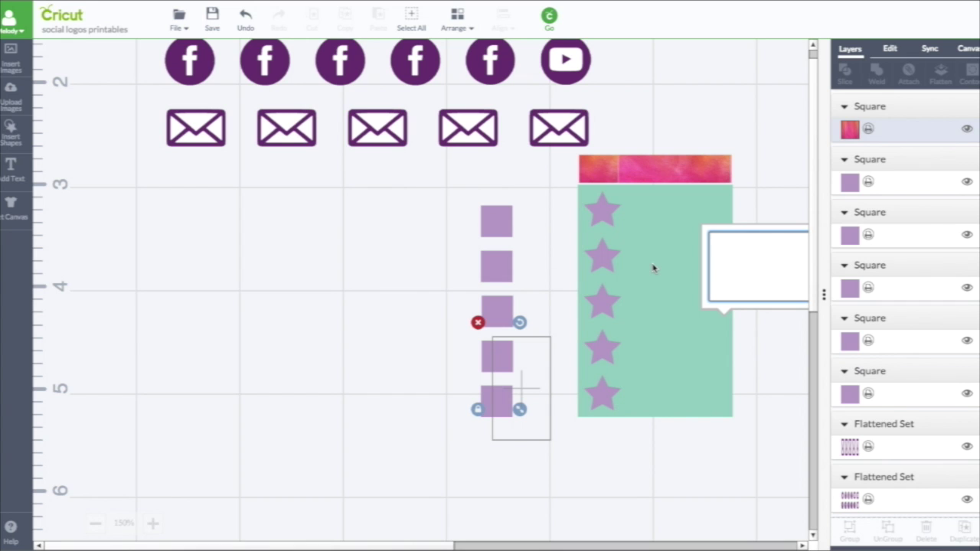
text(To Do)
click(890, 50)
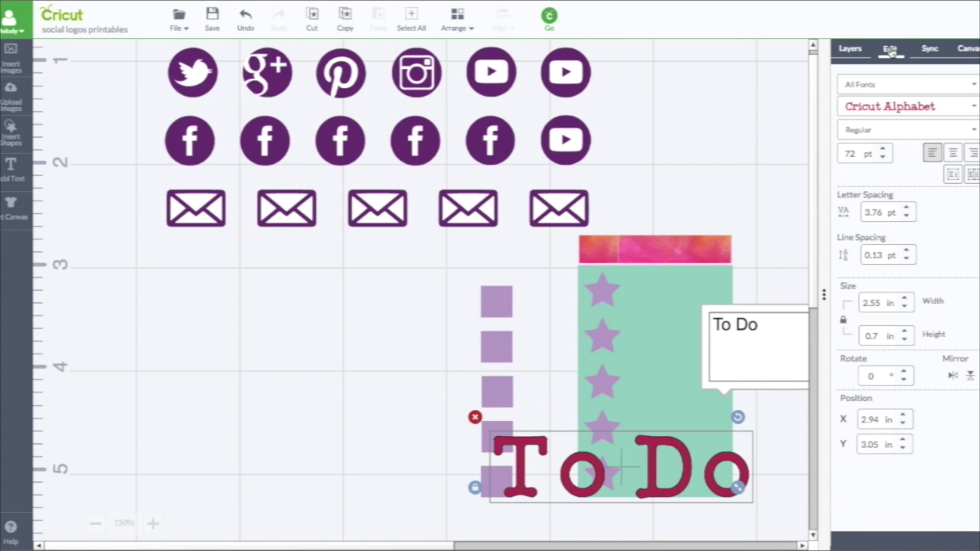
click(973, 108)
scroll(951, 163, down, 5)
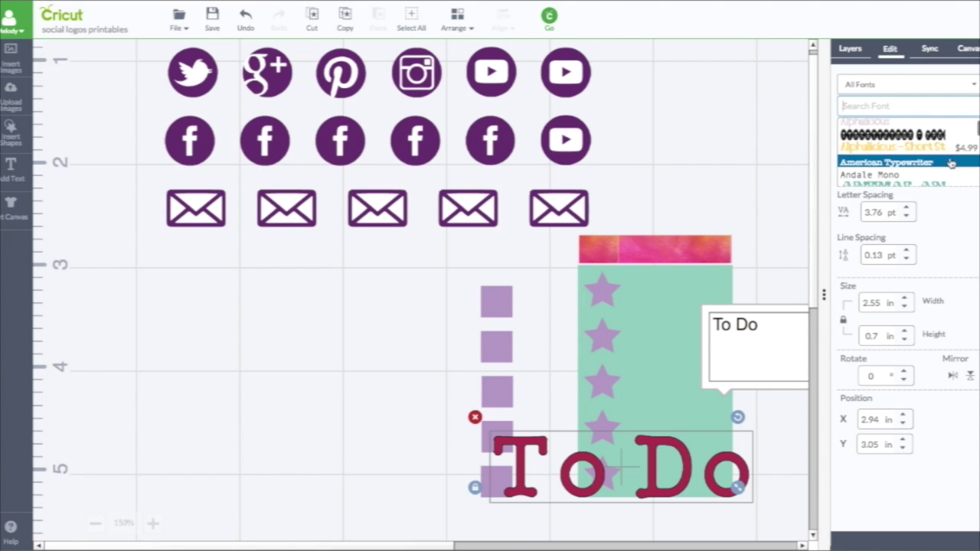
scroll(951, 163, down, 8)
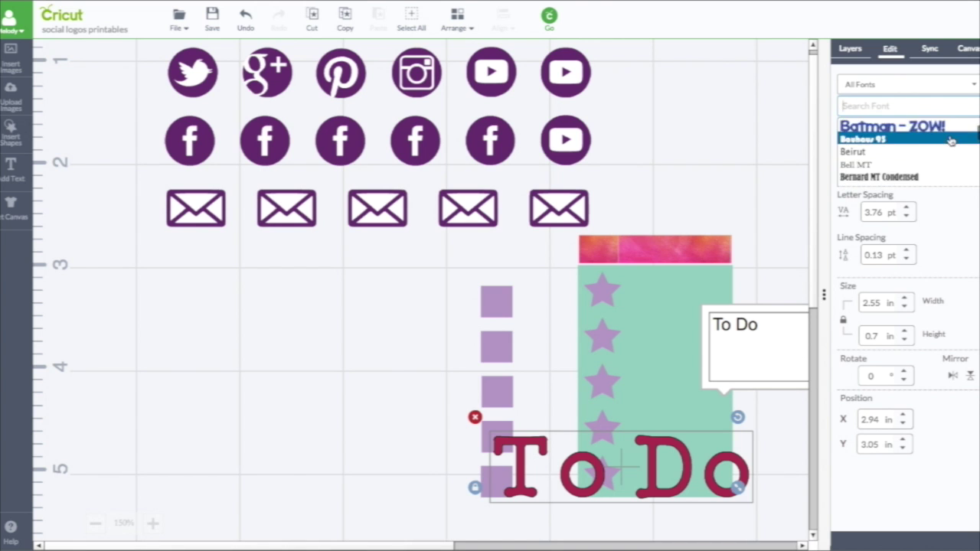
scroll(951, 141, down, 6)
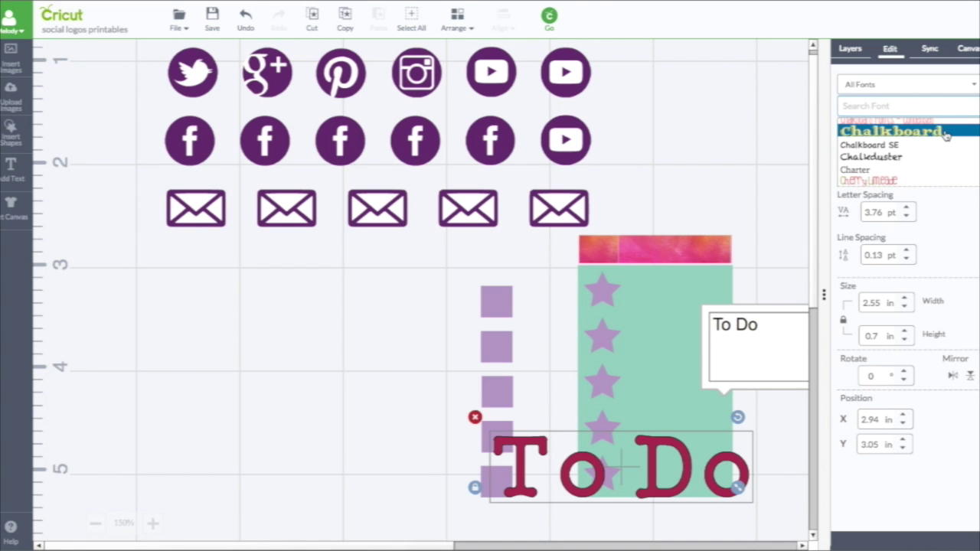
click(947, 133)
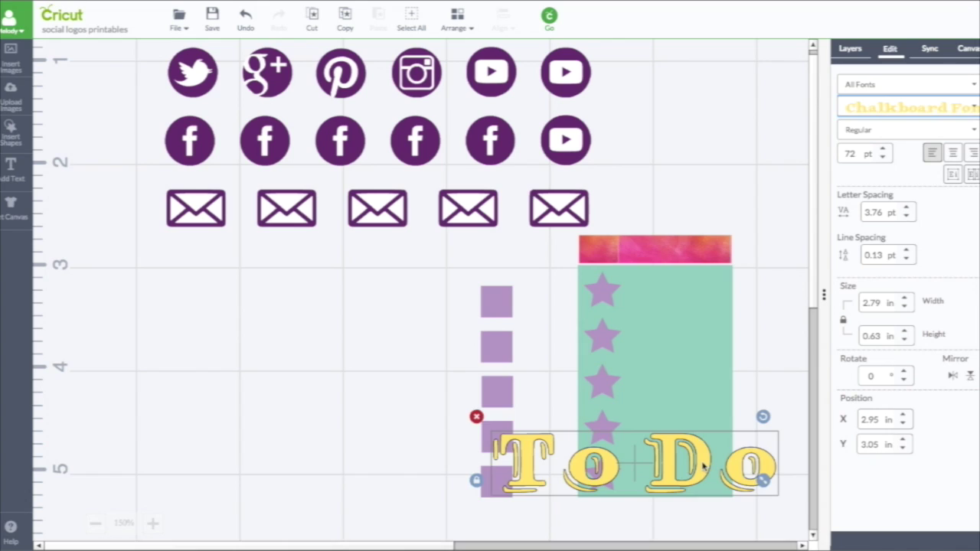
Shrink the "To Do" text to about 27.56 pt, place it on the patterned bar and change its font to Rock Princess.
drag(689, 444, 696, 273)
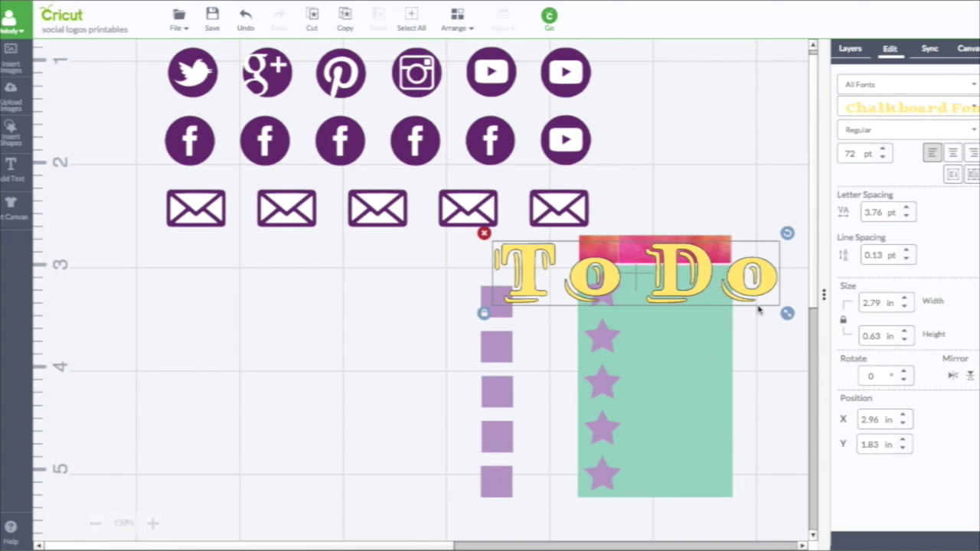
drag(784, 311, 719, 268)
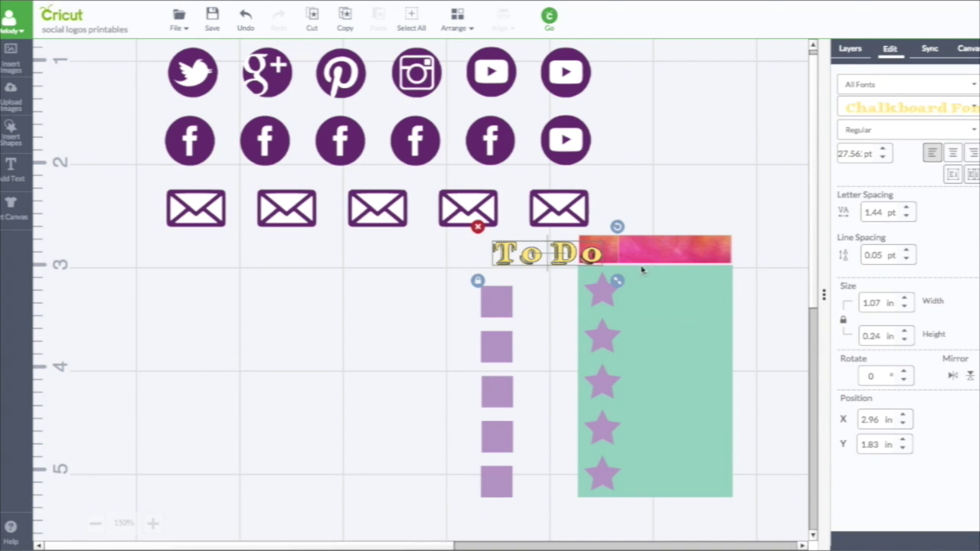
drag(563, 263, 673, 259)
click(907, 107)
click(944, 163)
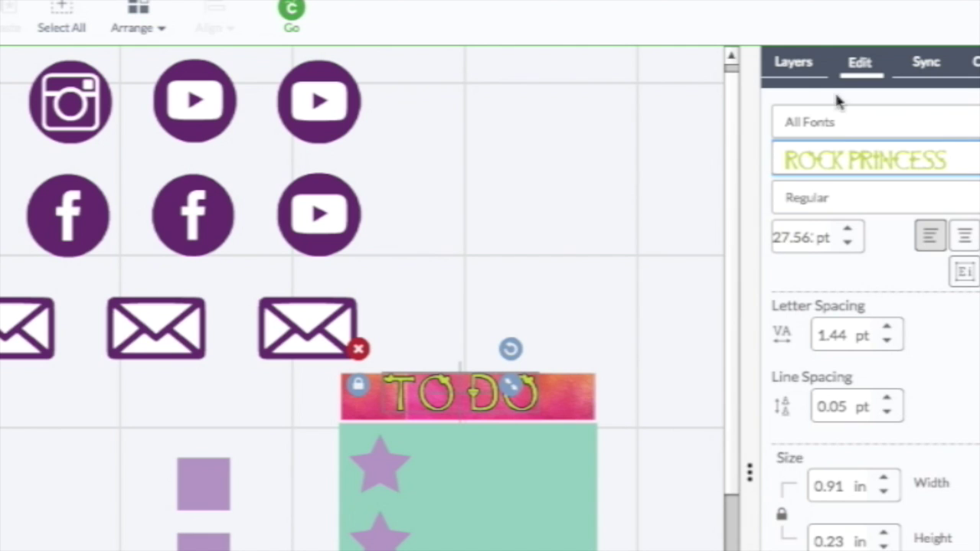
Recolour the top layer of the "To Do" text to yellow #f5eb62 and centre the text on the patterned bar.
click(794, 68)
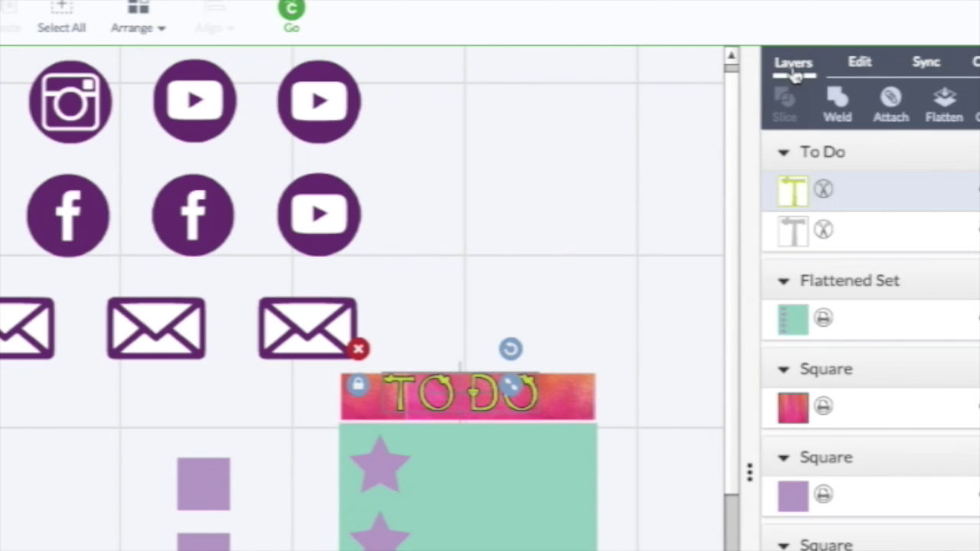
click(824, 192)
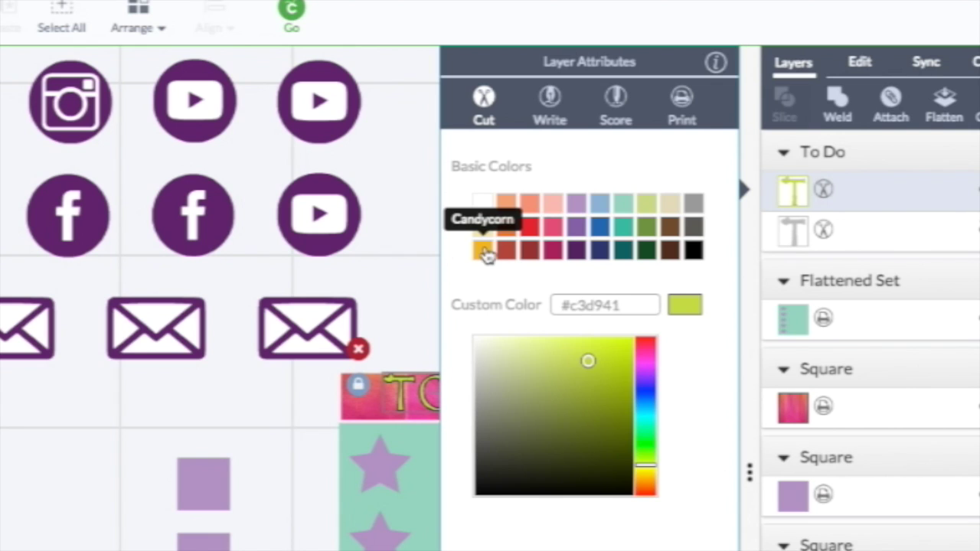
click(483, 250)
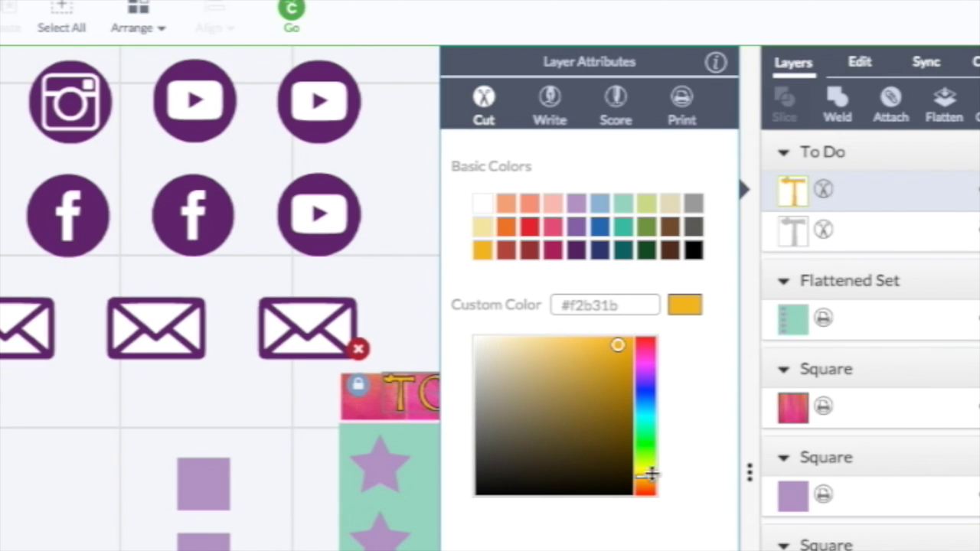
drag(649, 477, 645, 470)
drag(618, 345, 571, 344)
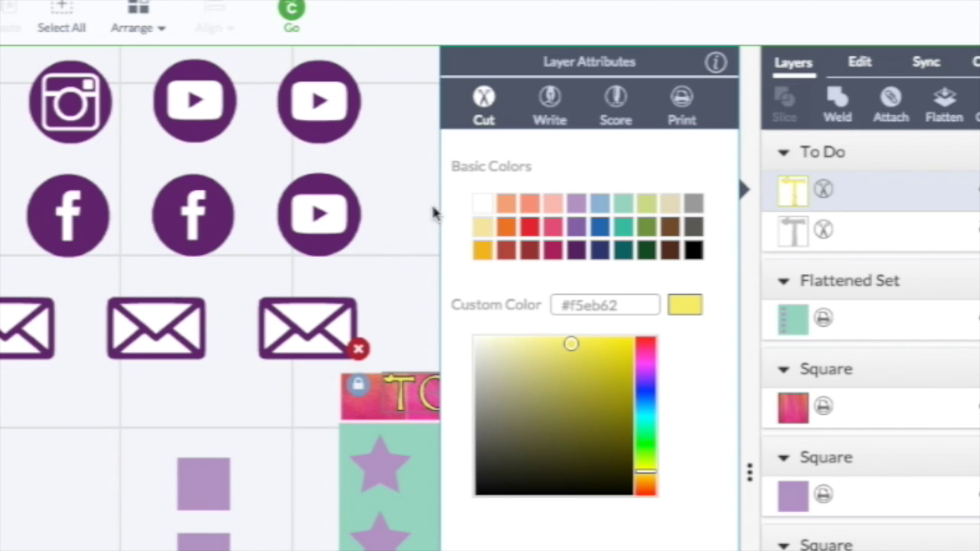
click(423, 228)
click(505, 395)
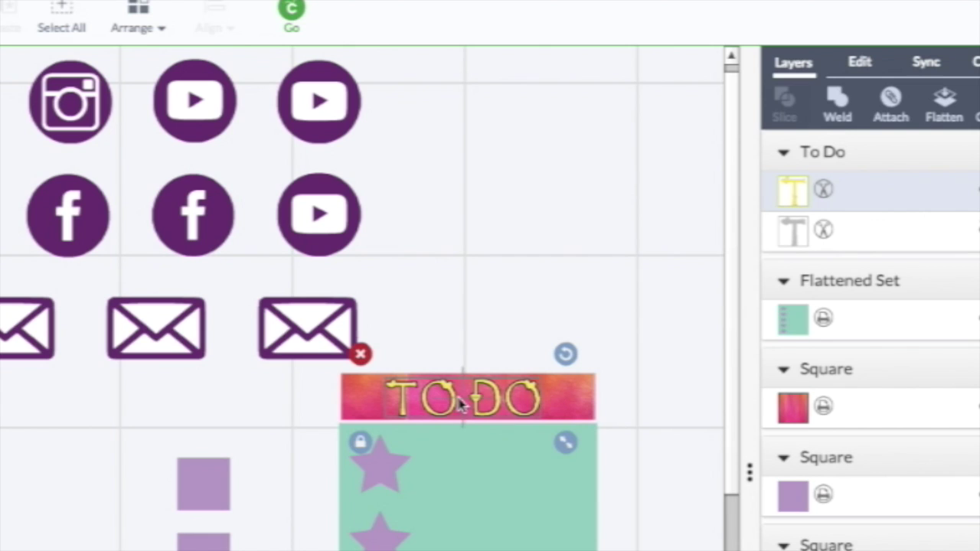
click(446, 357)
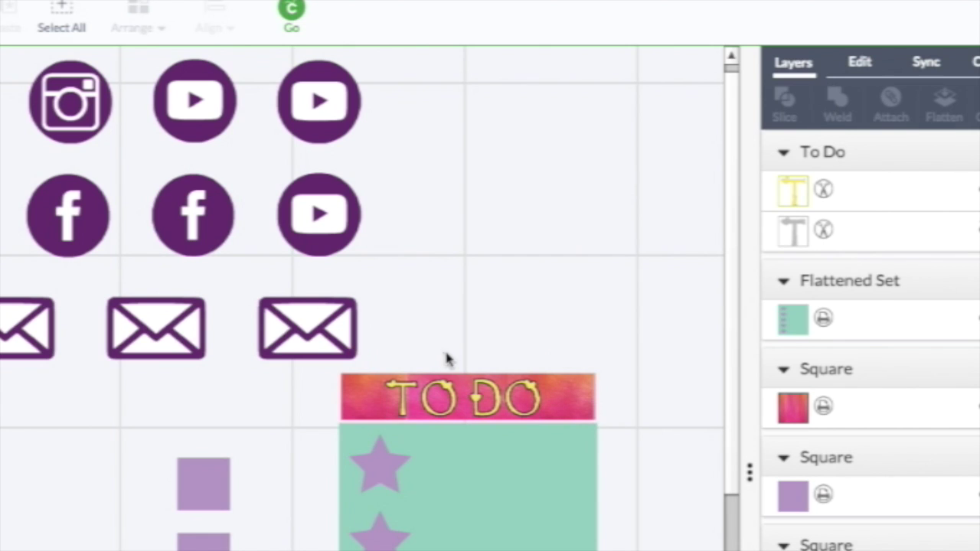
Show the hidden black shadow layer of the "To Do" text.
click(430, 394)
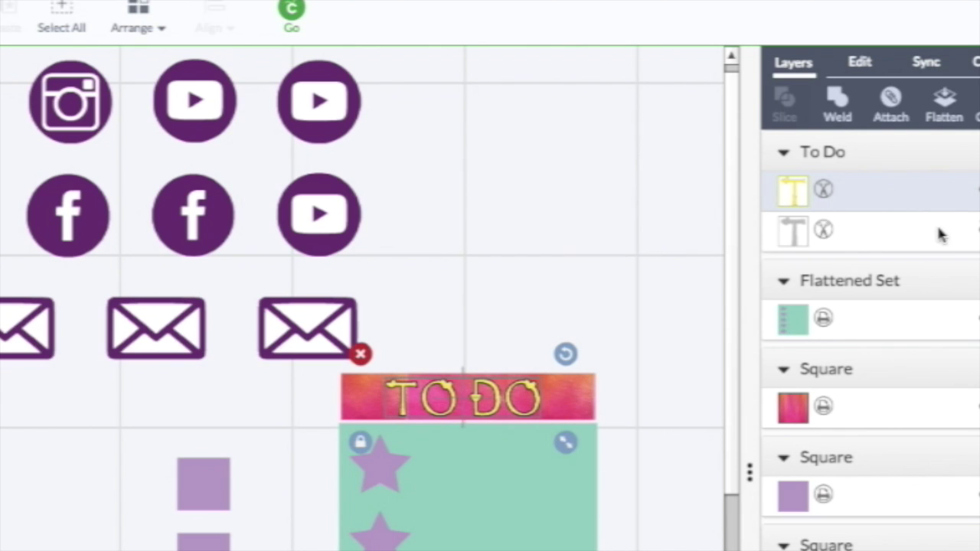
click(880, 230)
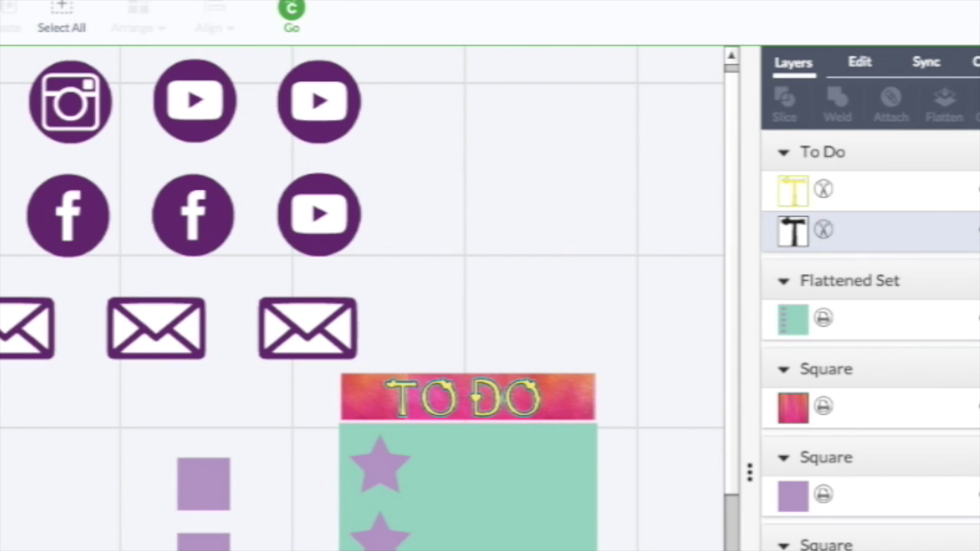
click(640, 276)
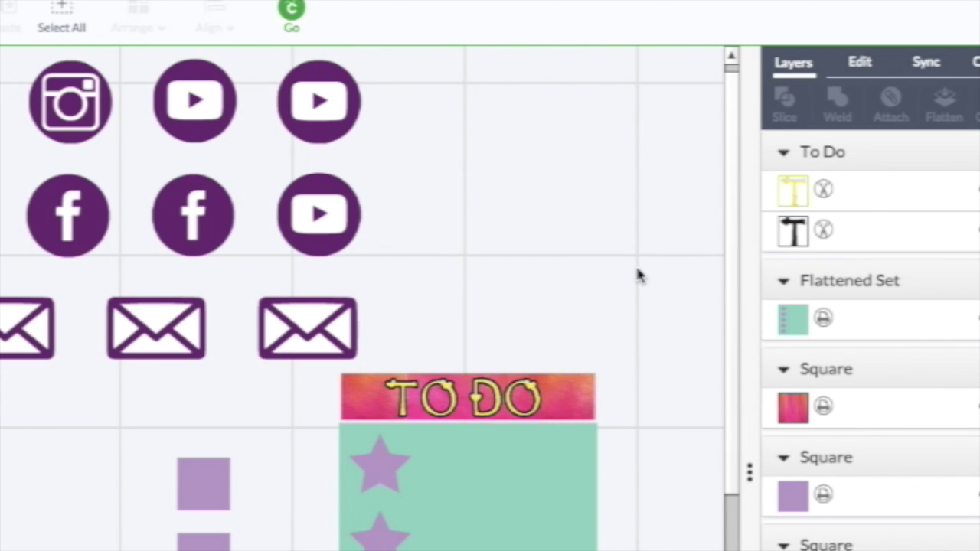
Flatten the "To Do" text with the patterned bar into one printable piece and send the project to the mat preview.
click(513, 402)
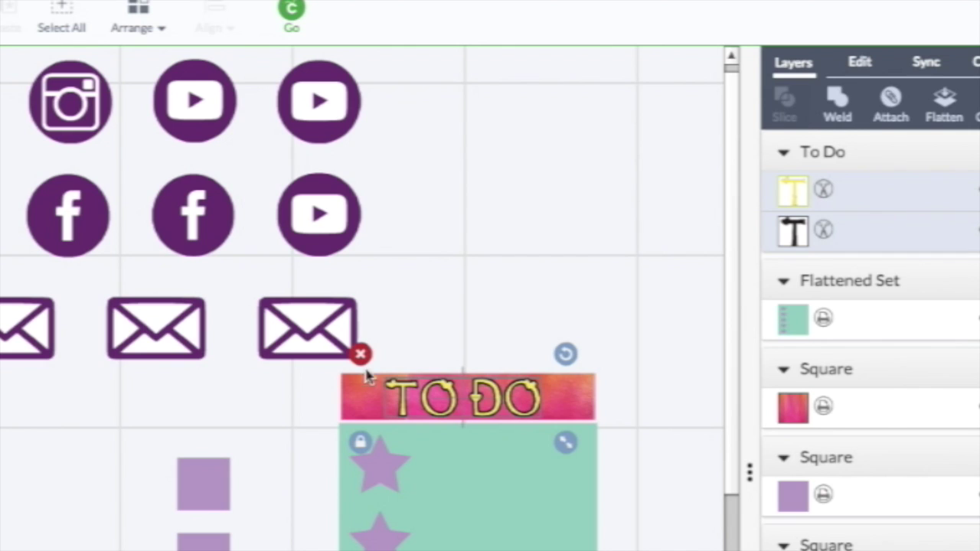
shift+click(348, 397)
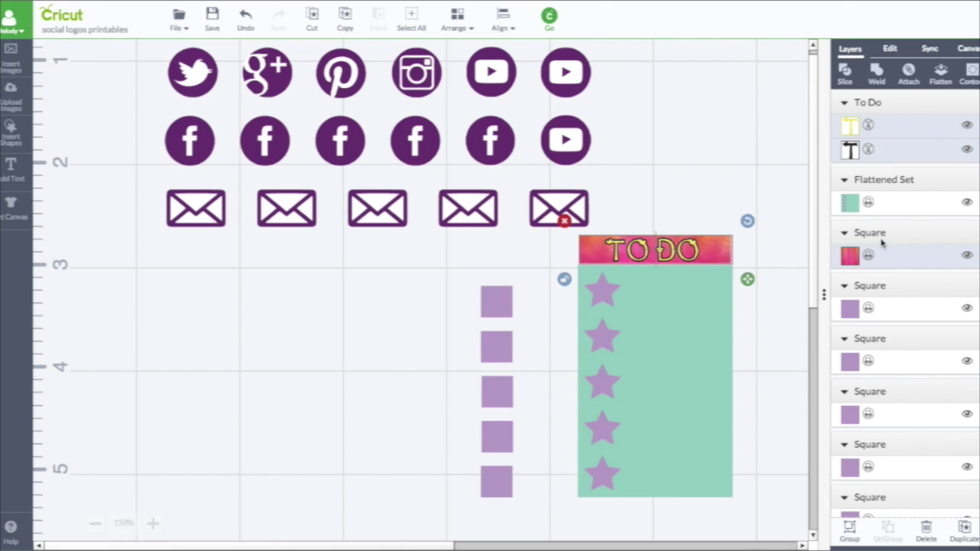
click(943, 73)
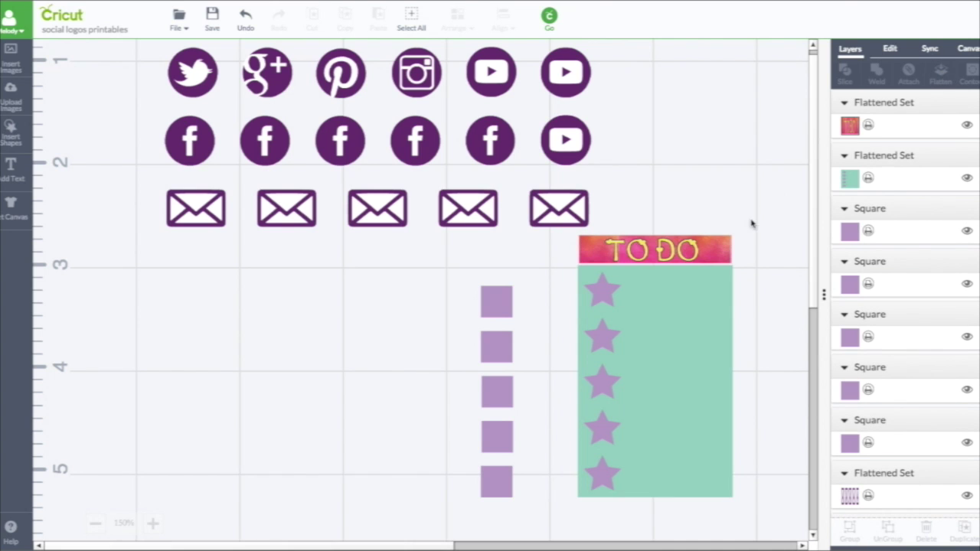
drag(712, 250, 724, 243)
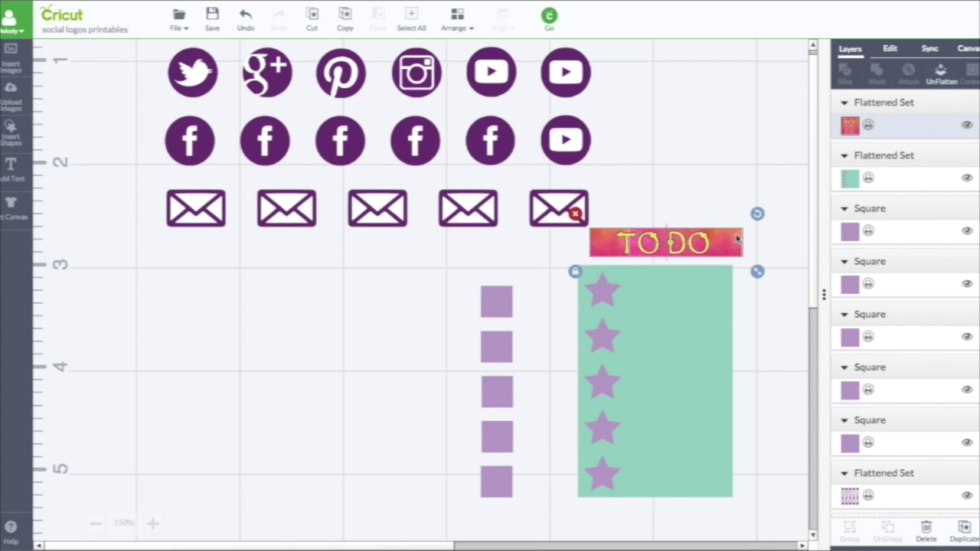
click(550, 16)
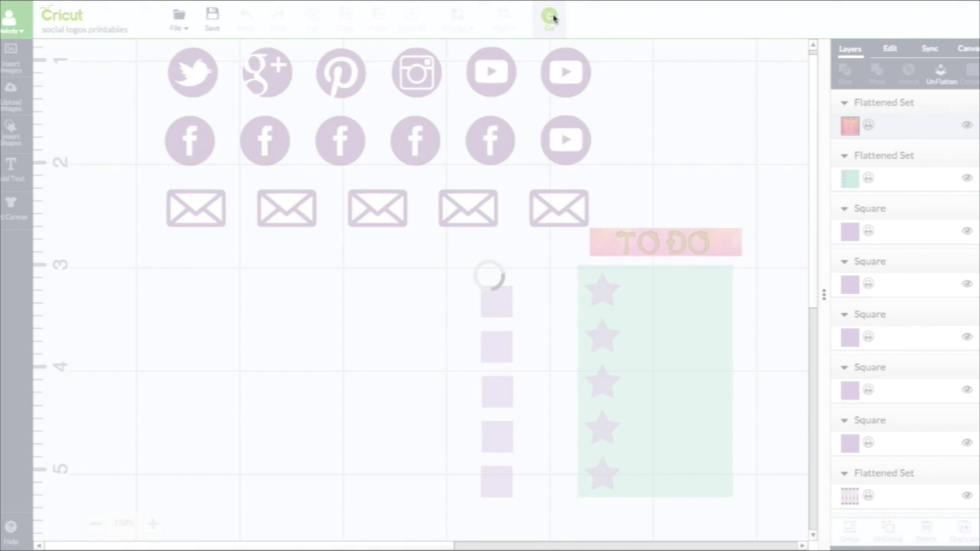
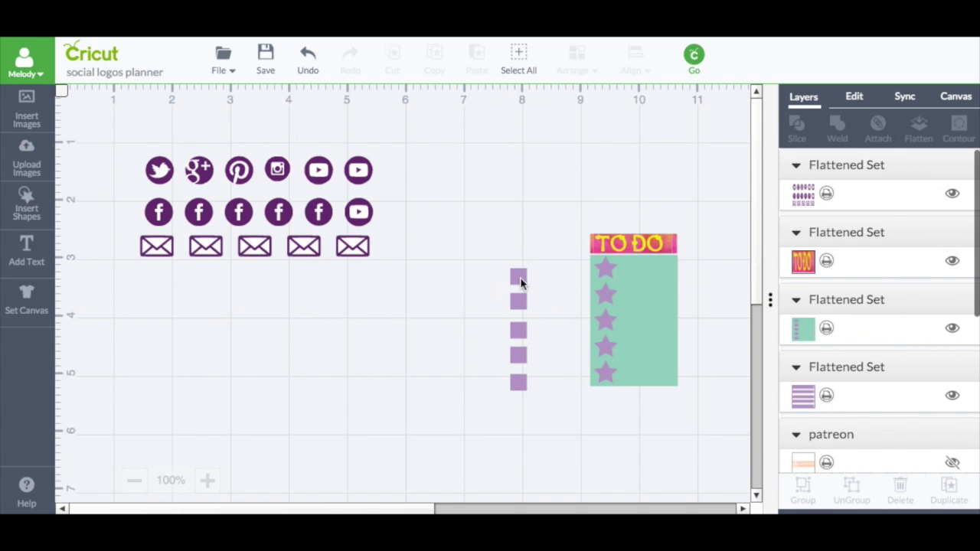
Rotate the column of purple squares and the starred mint box to horizontal, placing them one below the other beneath the envelope row.
drag(520, 282, 90, 305)
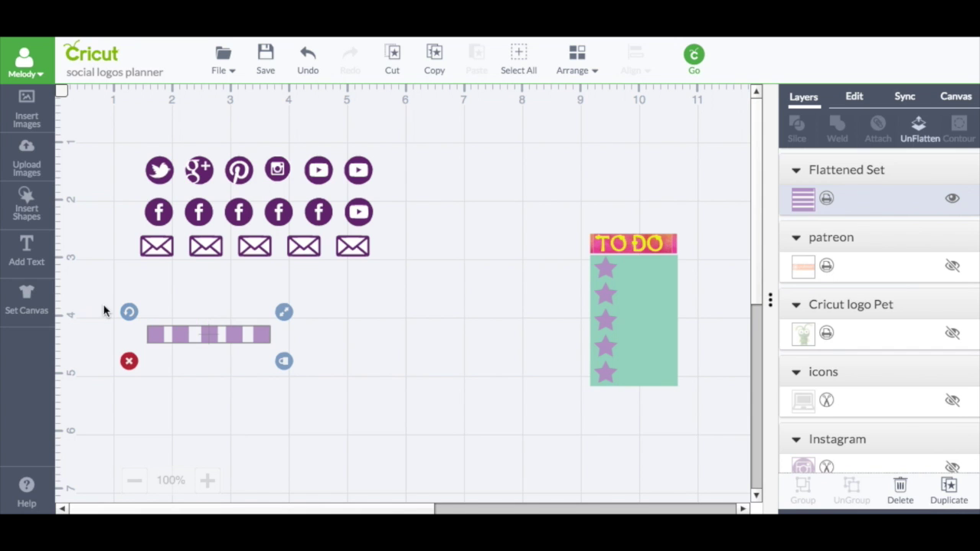
drag(218, 334, 219, 278)
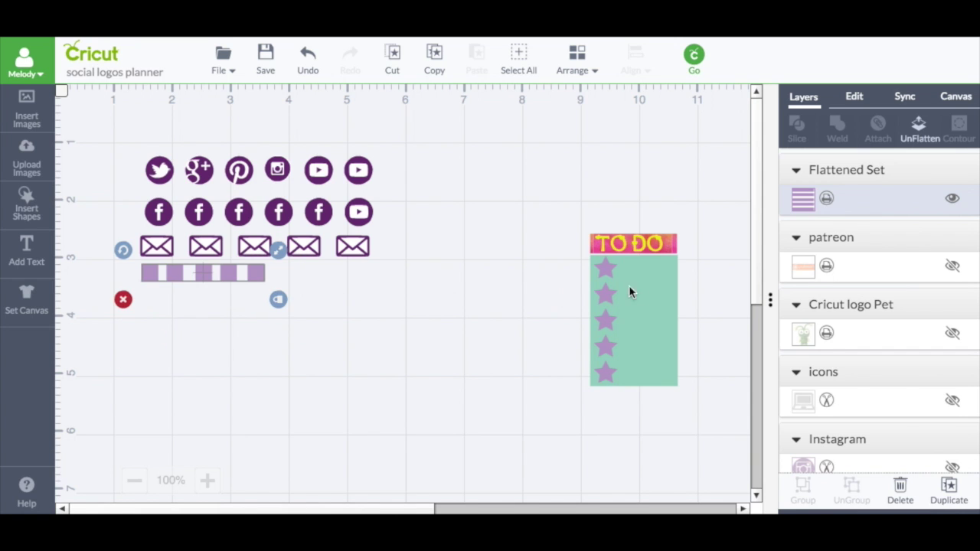
drag(647, 294, 340, 306)
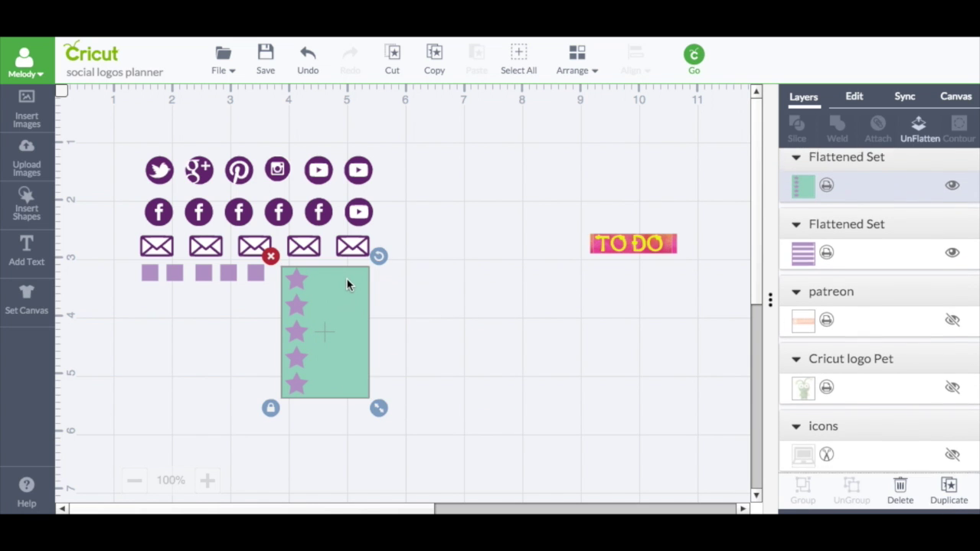
drag(378, 256, 480, 443)
drag(387, 337, 266, 326)
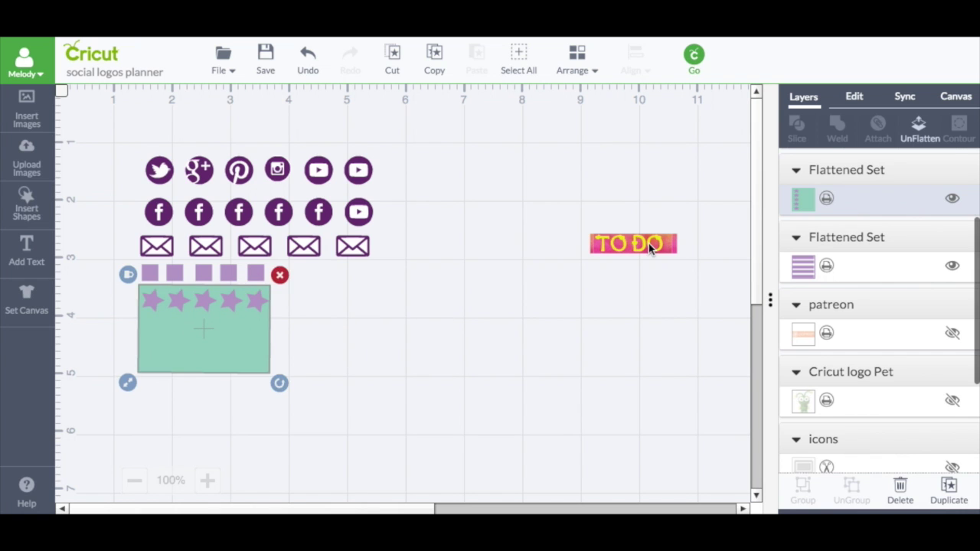
Move the "To Do" header beside the purple squares and duplicate it into an evenly spaced stack of four.
drag(652, 245, 331, 279)
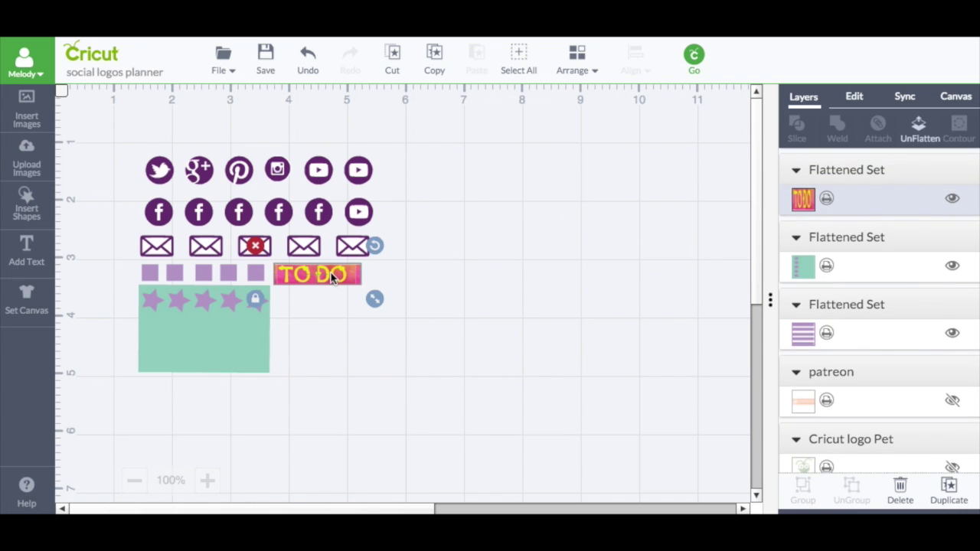
click(949, 491)
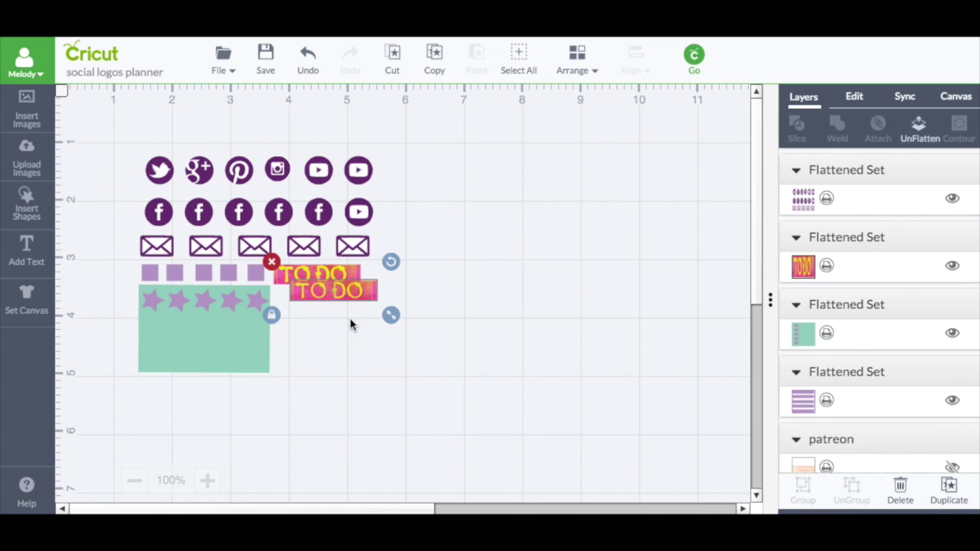
drag(322, 306, 321, 278)
key(ctrl+d)
key(ctrl+d)
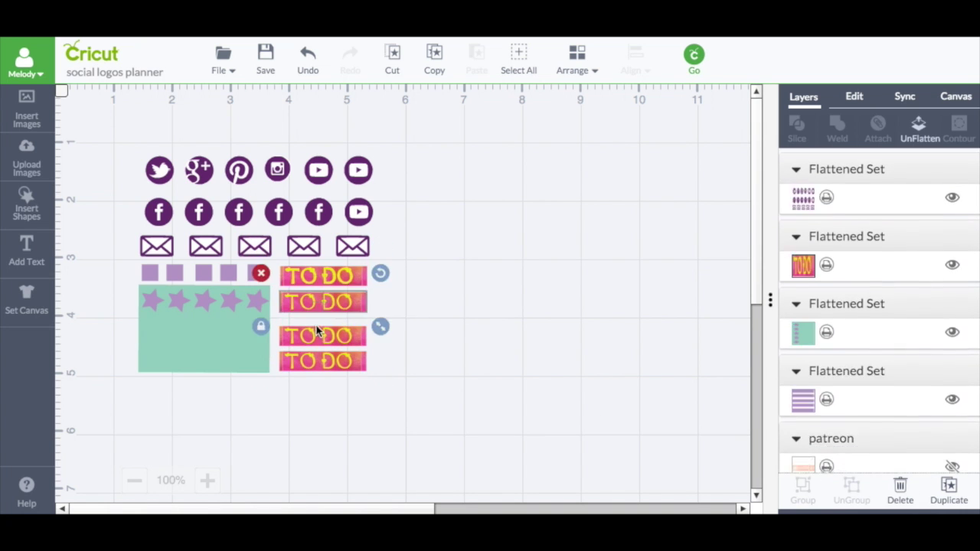
drag(318, 334, 324, 356)
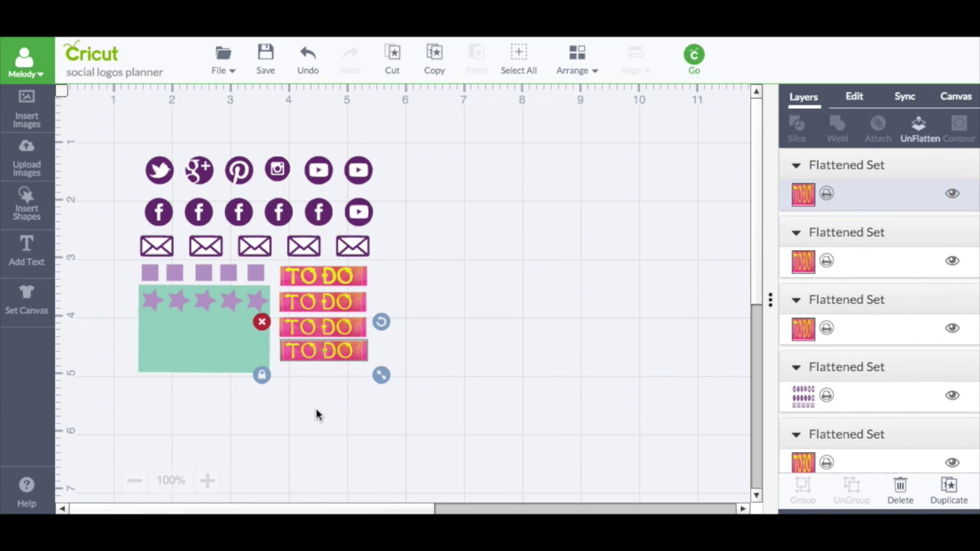
Search the canvas types for "basic" and apply the Basic canvas.
click(26, 298)
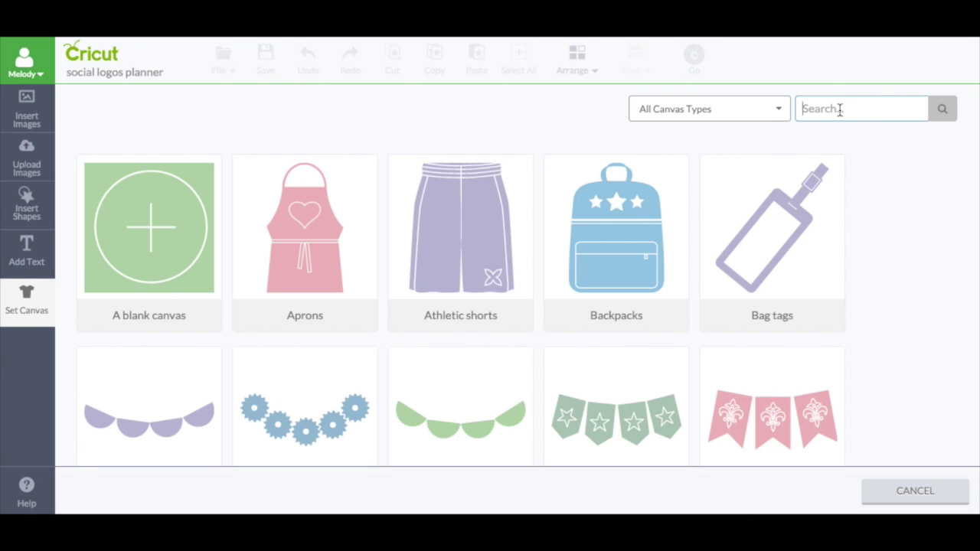
text(basic)
key(Return)
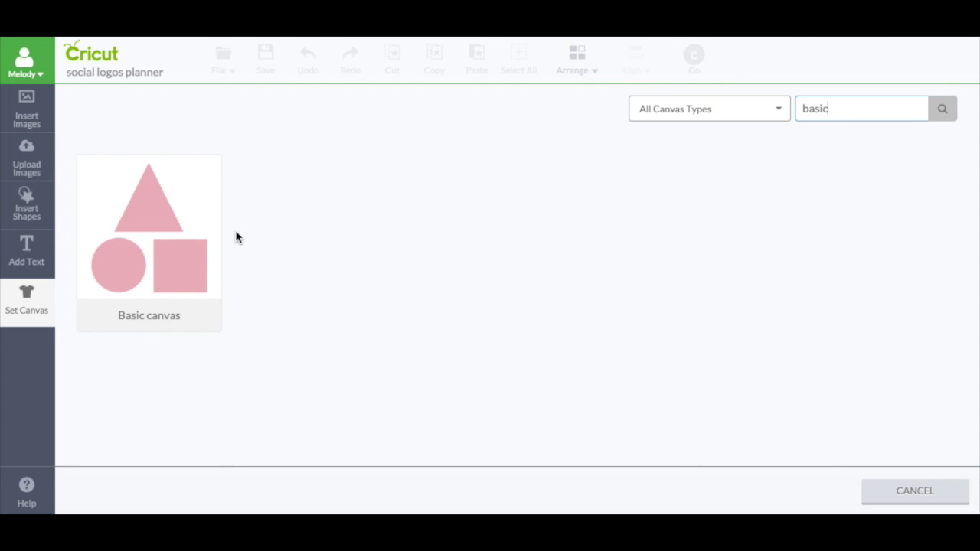
click(183, 239)
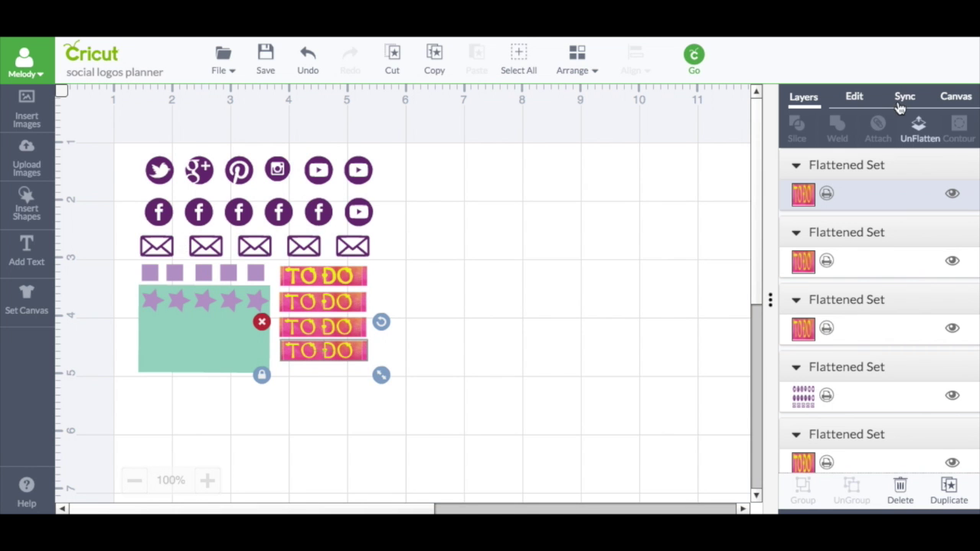
Set the rectangular canvas size to 5.5 in wide and 8 in high.
click(961, 98)
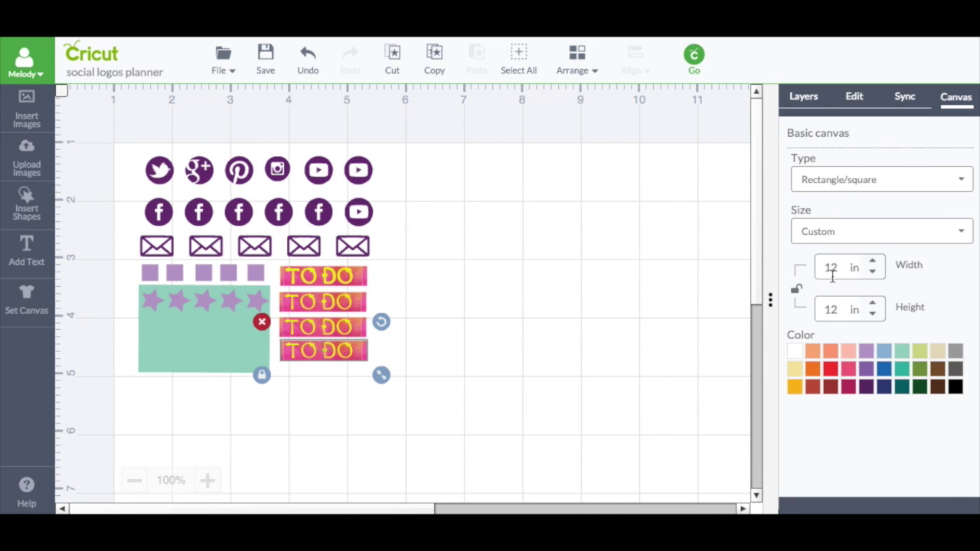
drag(844, 271, 819, 268)
text(5.5)
key(Tab)
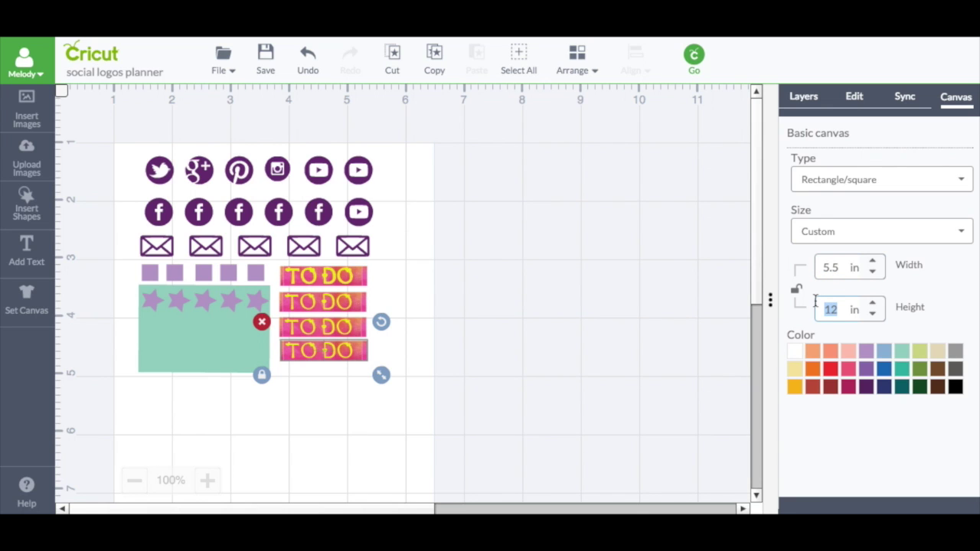
text(8)
click(640, 316)
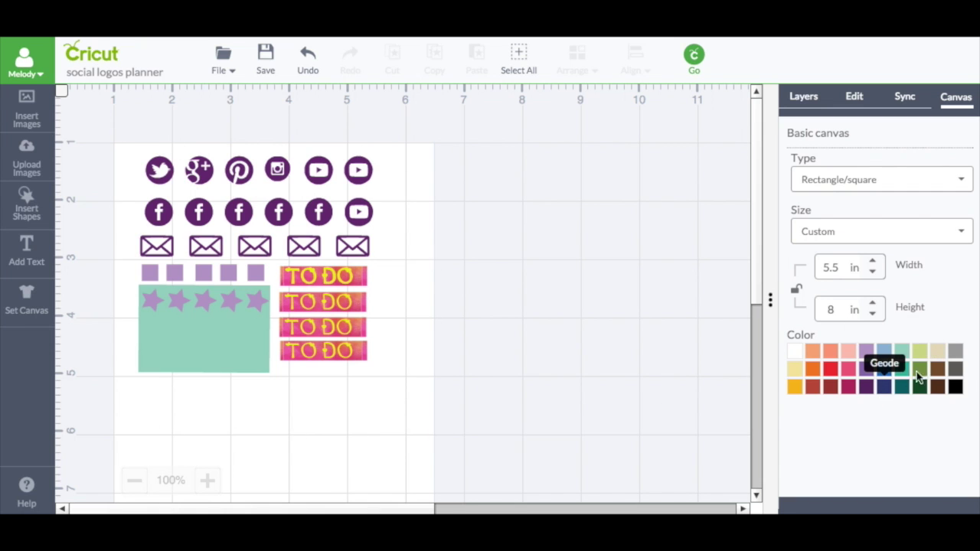
Change the canvas colour to medium grey.
click(956, 351)
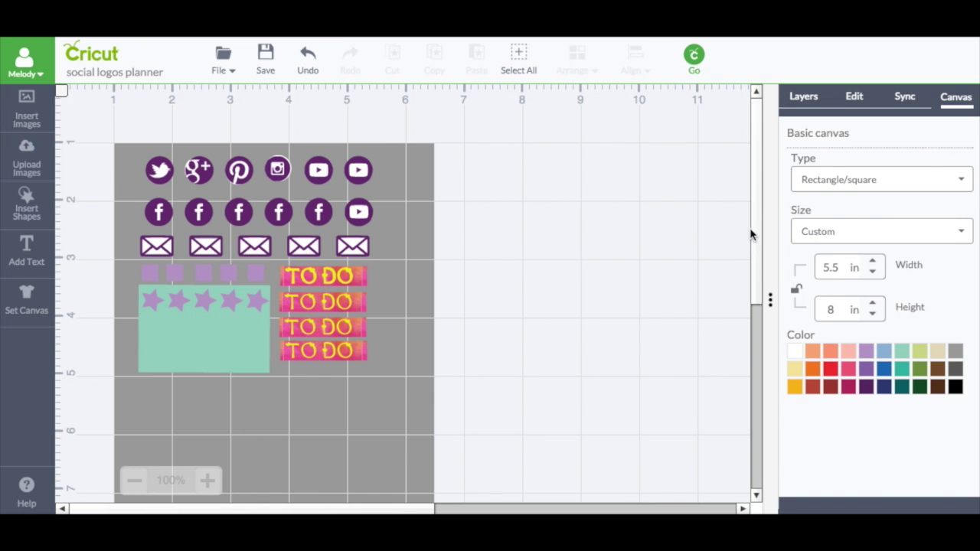
scroll(756, 219, down, 5)
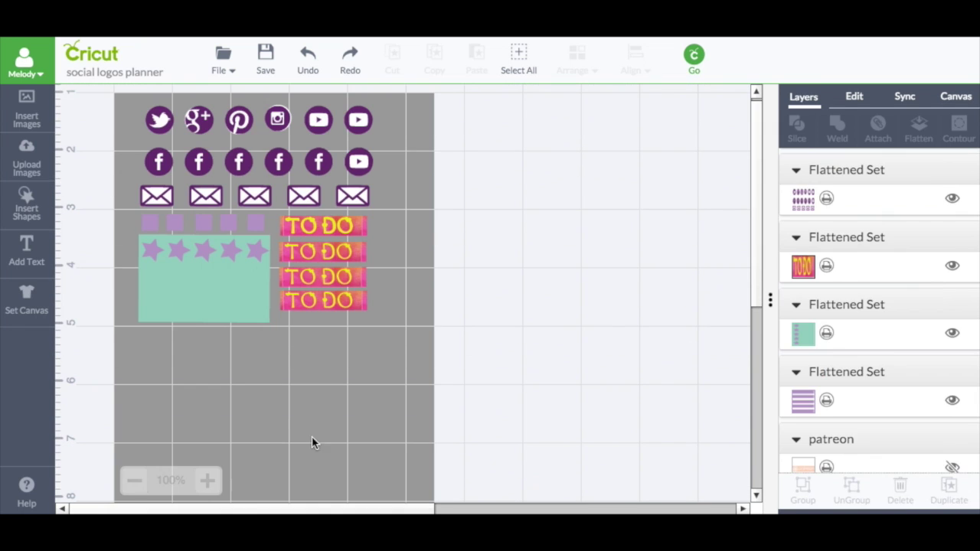
click(135, 481)
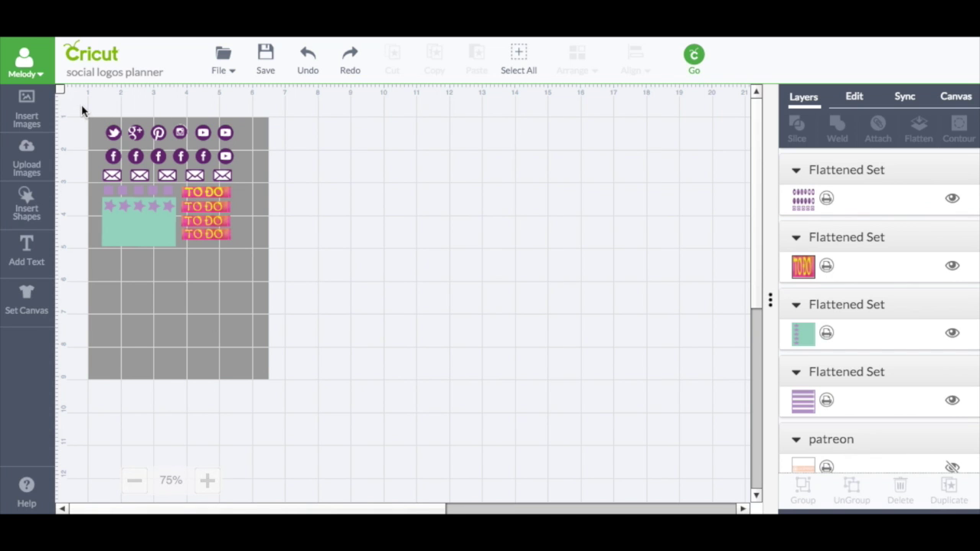
Duplicate the whole sticker arrangement and place one copy in the lower half of the grey canvas.
drag(76, 104, 281, 302)
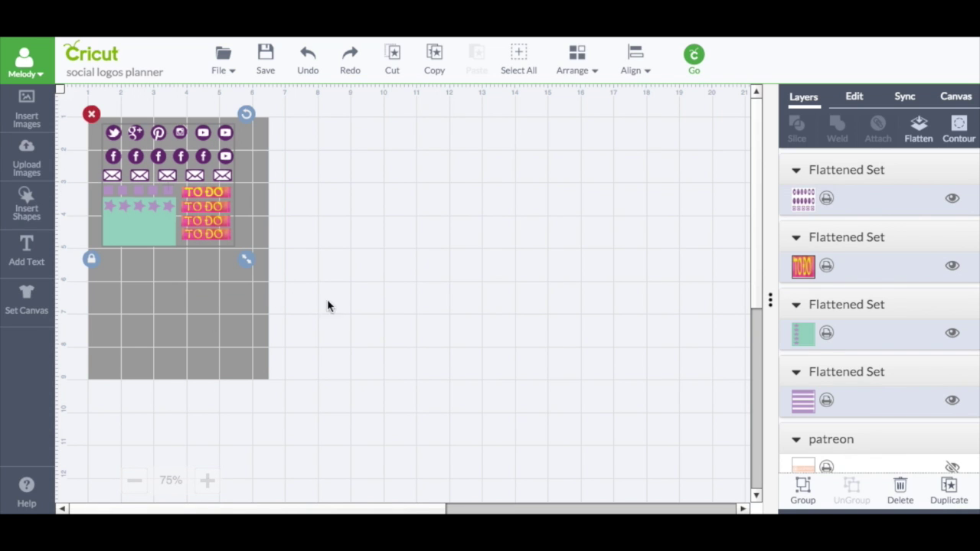
click(948, 487)
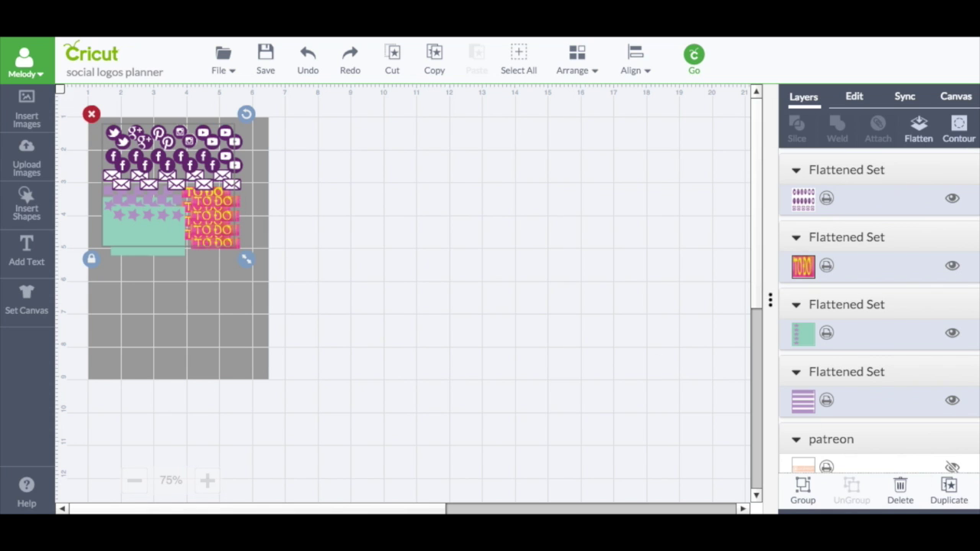
drag(167, 183, 168, 307)
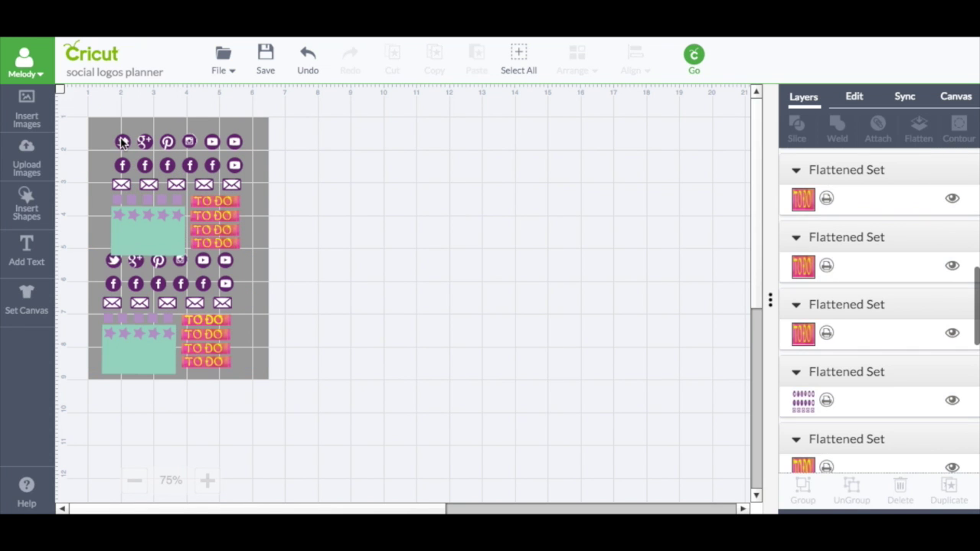
Move the upper copy's icons, purple squares, star box and To Do headers into the canvas's upper left corner.
drag(103, 129, 265, 192)
drag(185, 164, 164, 148)
click(269, 198)
drag(240, 178, 213, 224)
click(353, 255)
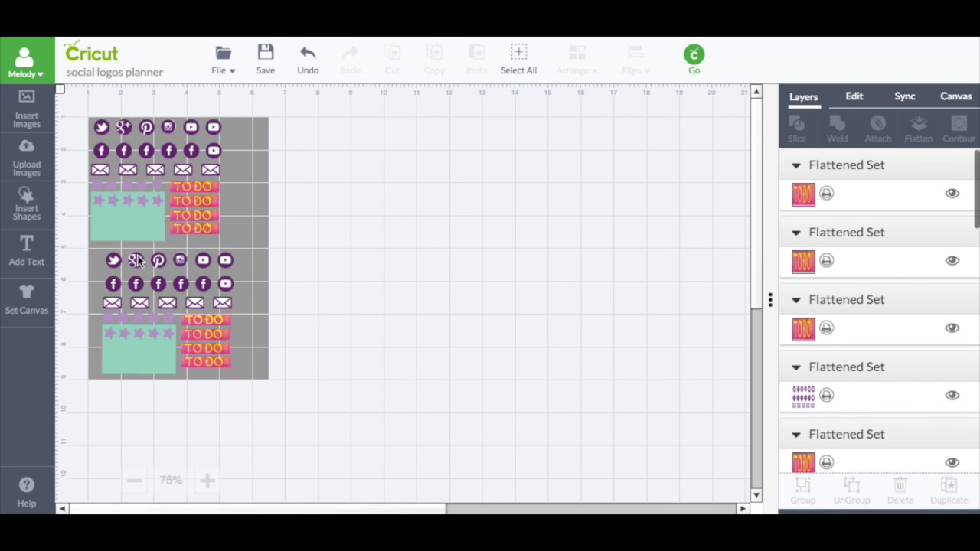
Align the lower copy's icons, star box and To Do headers directly beneath the upper set, along the canvas's left edge.
drag(93, 252, 257, 315)
drag(194, 284, 181, 275)
click(278, 313)
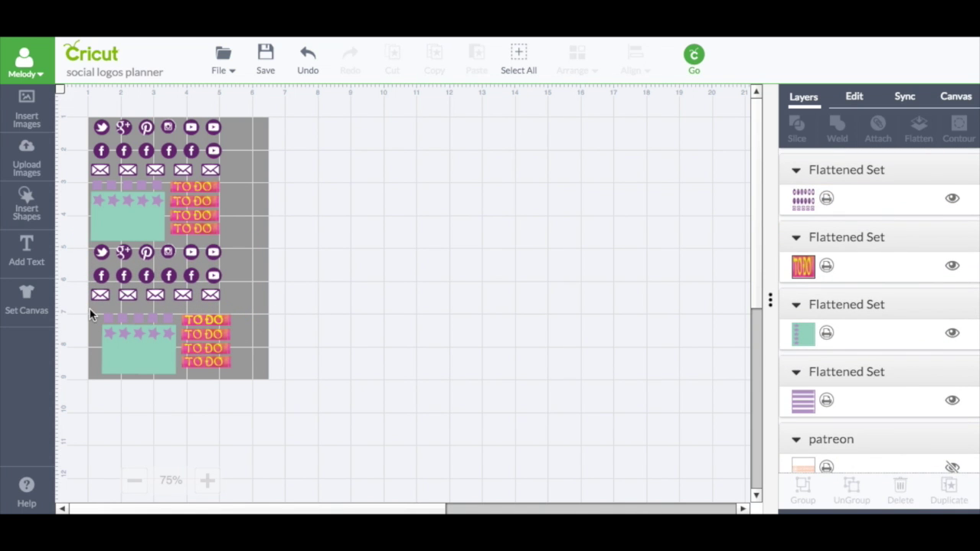
drag(90, 315, 246, 389)
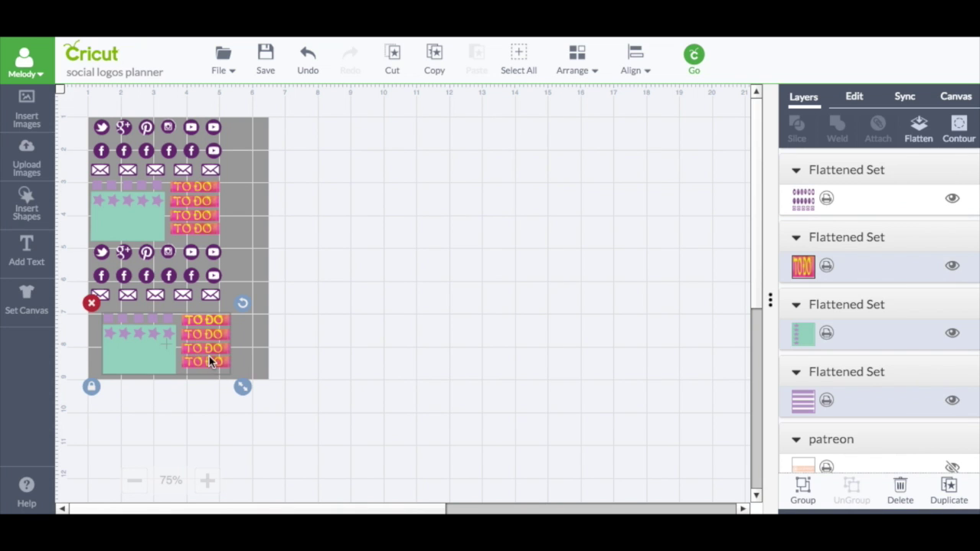
drag(209, 356, 258, 348)
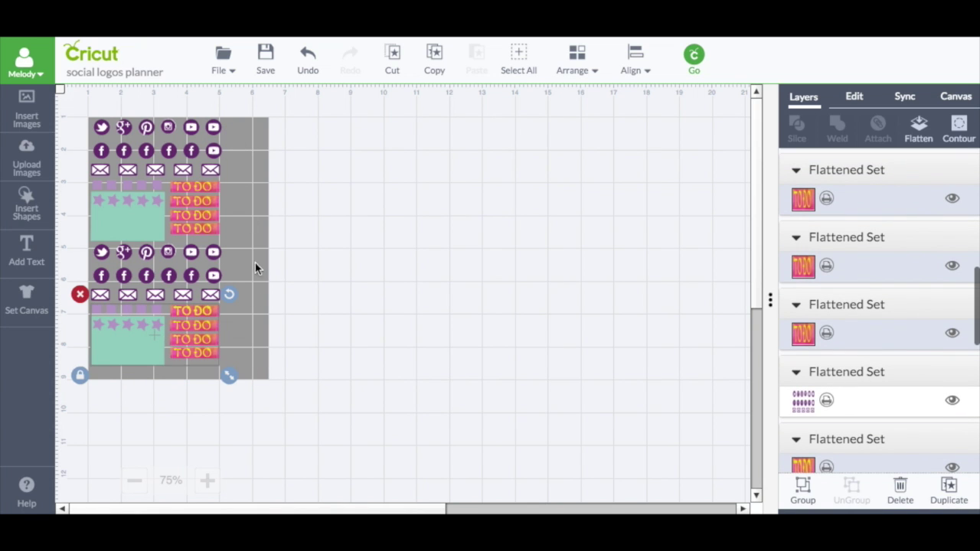
click(330, 366)
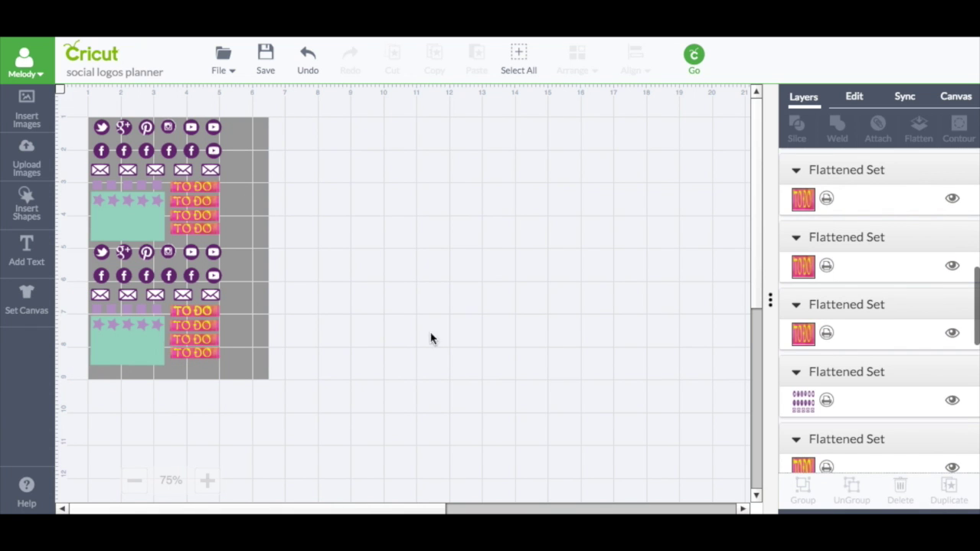
Check the mat preview, return to the canvas, and flatten all the stickers into one printable set.
click(697, 61)
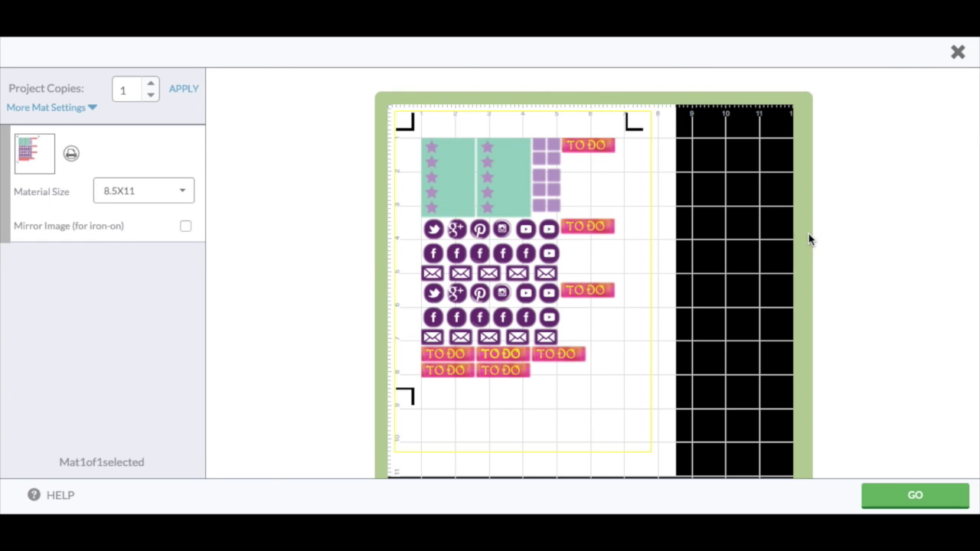
click(958, 53)
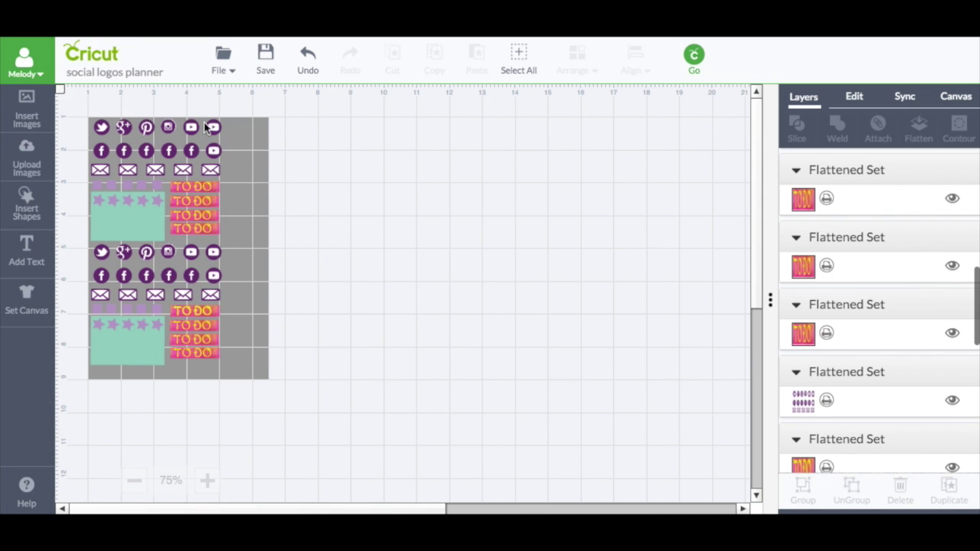
drag(69, 101, 308, 398)
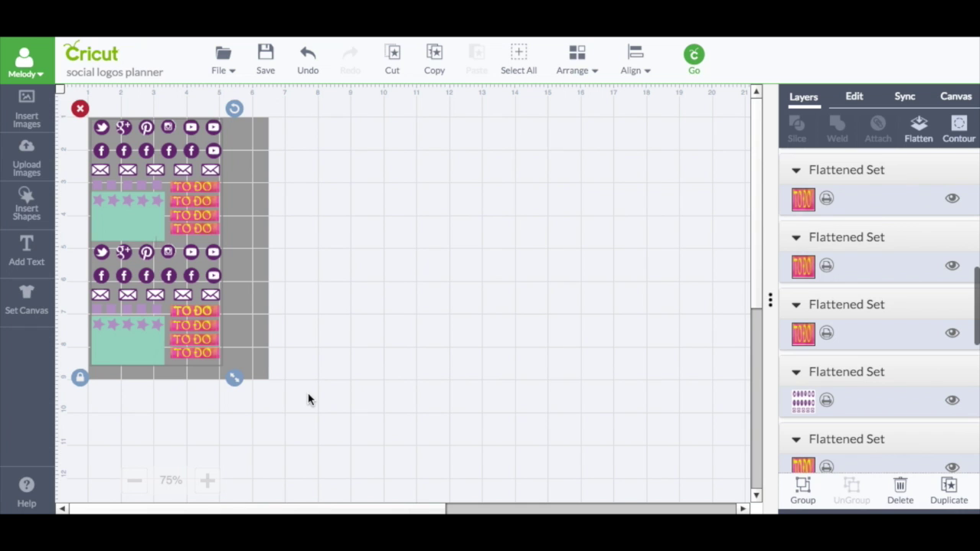
click(918, 126)
click(500, 199)
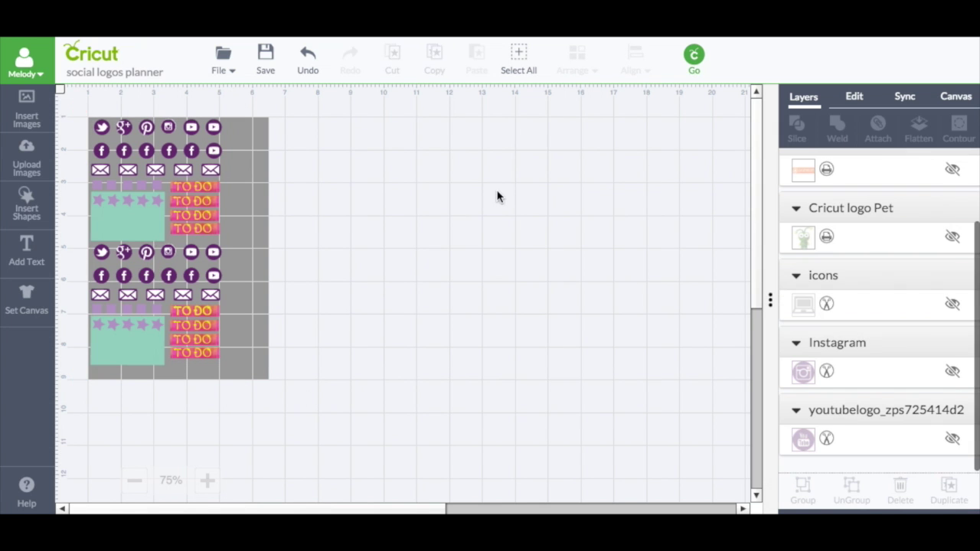
Open the mat preview for the flattened sheet and turn off Bleed (for print then cut).
click(695, 67)
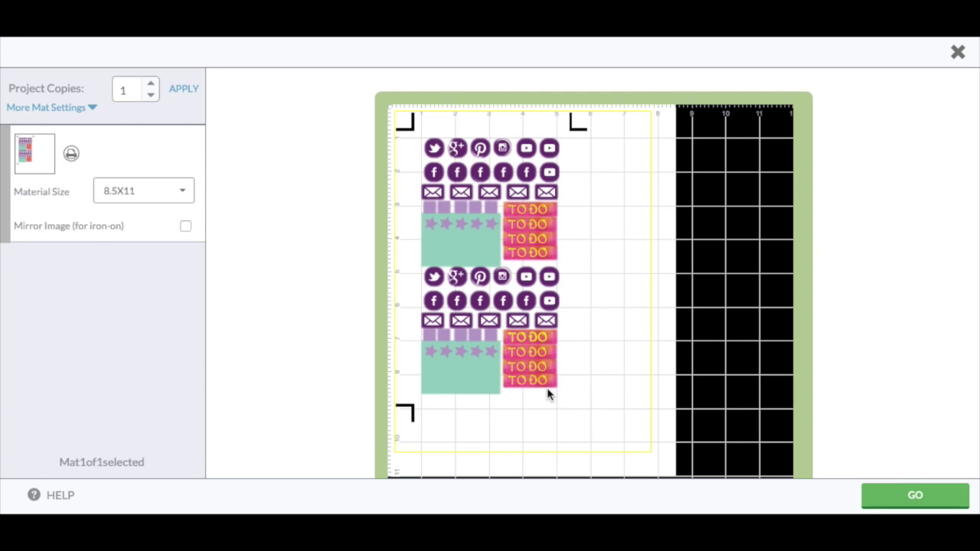
click(82, 111)
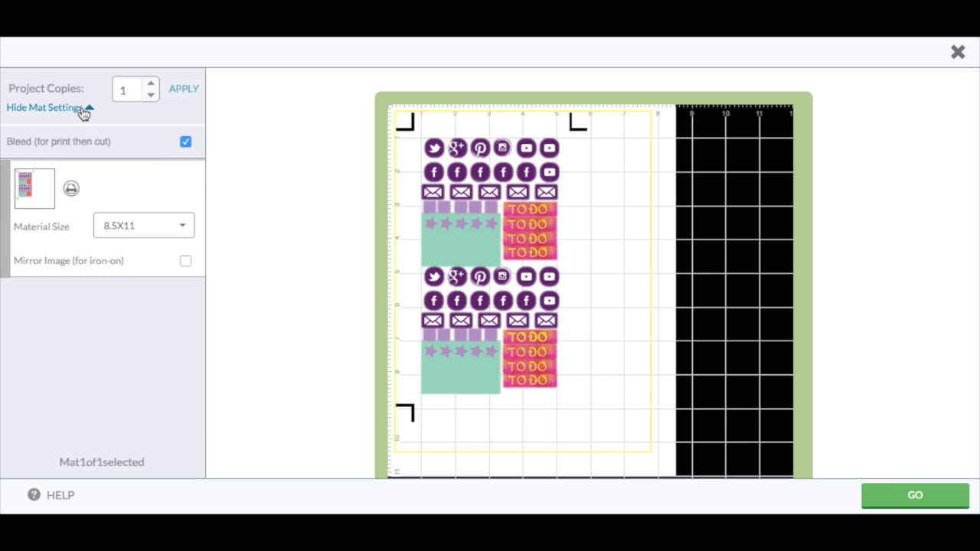
click(185, 143)
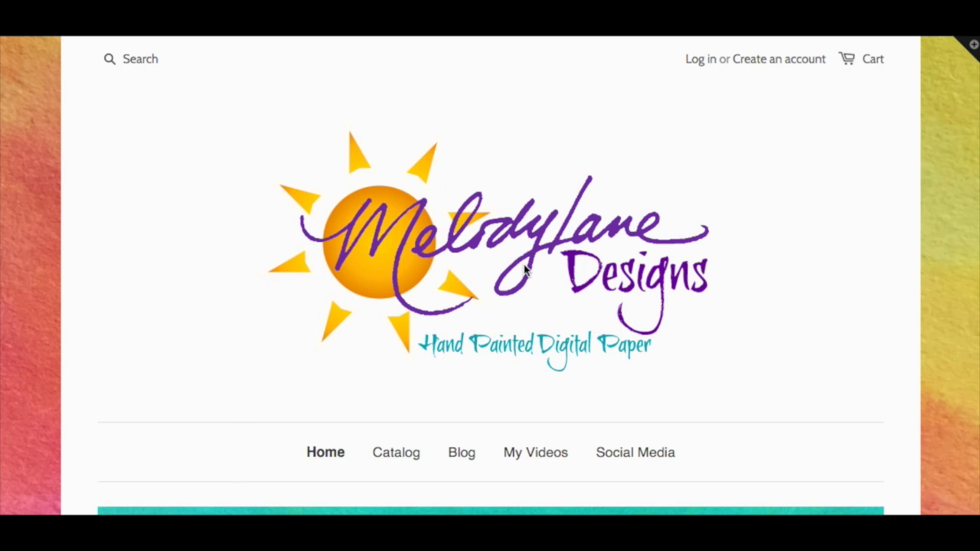
Examine the Melody Lane Designs home page, including its featured digital paper sets, welcome text and video.
scroll(524, 269, down, 6)
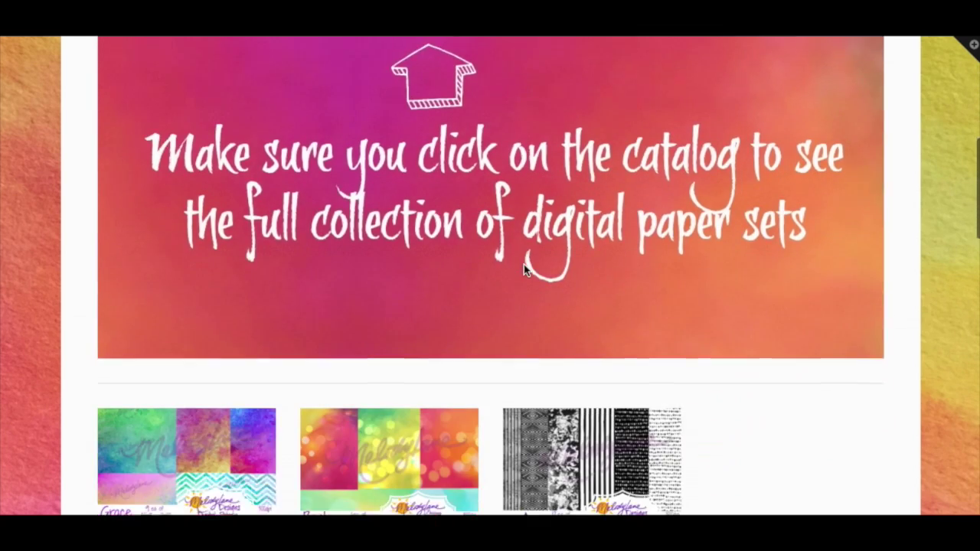
scroll(524, 269, down, 5)
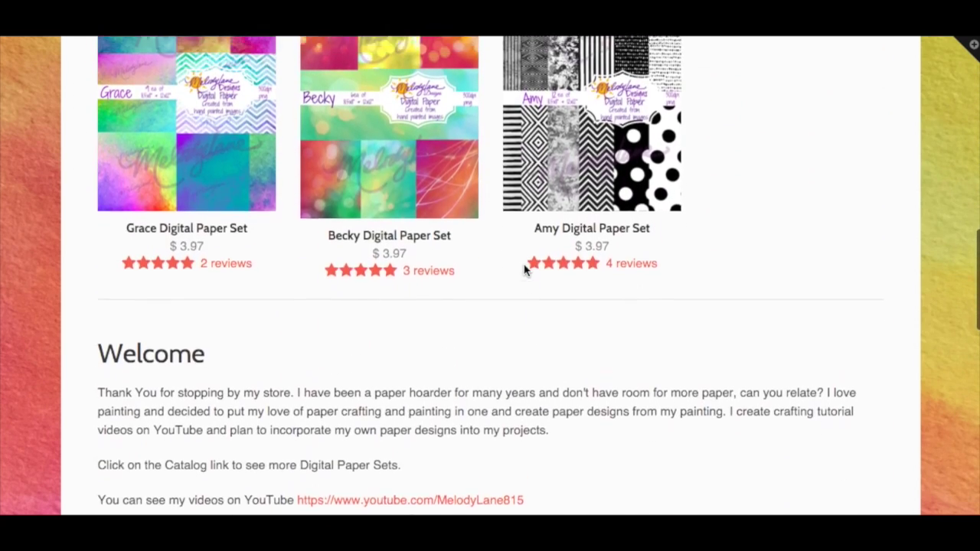
scroll(523, 270, up, 2)
scroll(523, 270, down, 6)
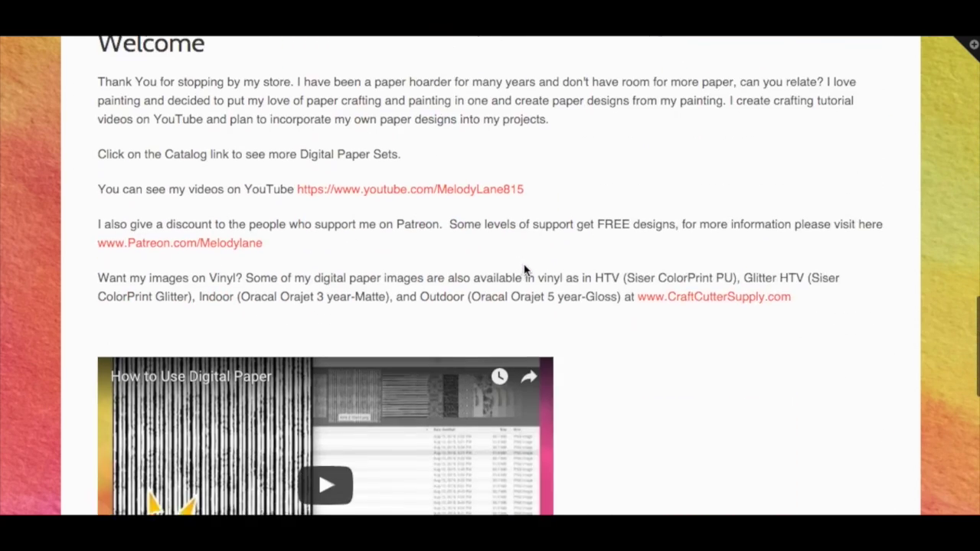
scroll(524, 270, down, 2)
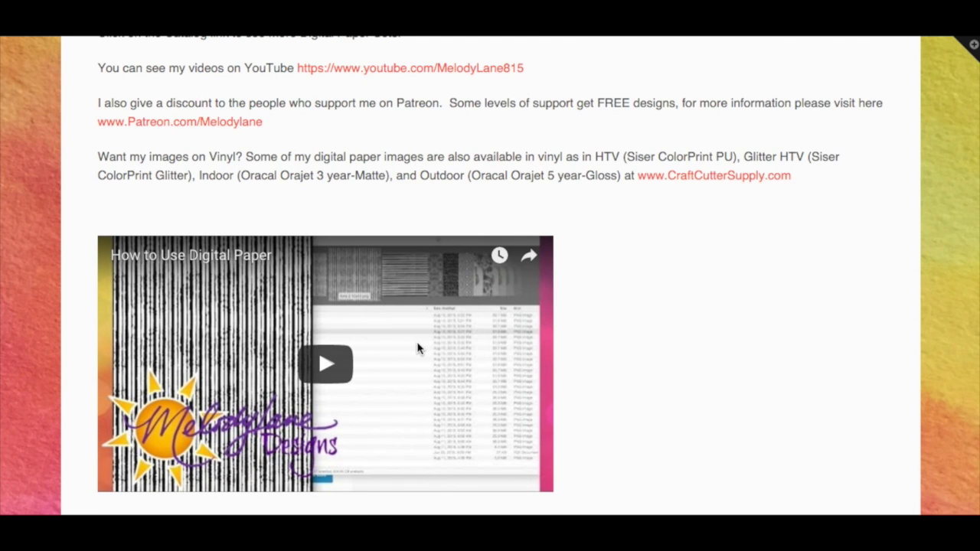
scroll(418, 347, down, 3)
scroll(422, 337, up, 1)
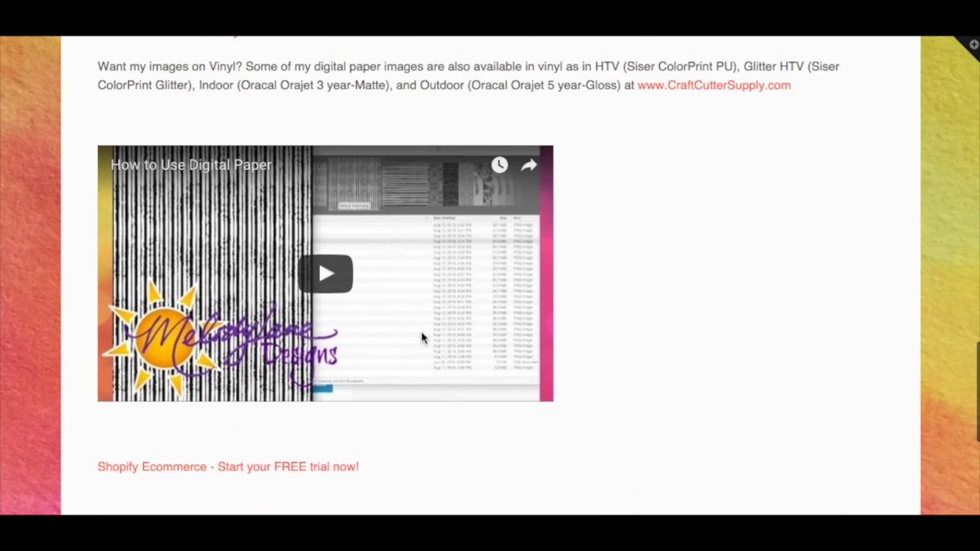
scroll(422, 337, up, 2)
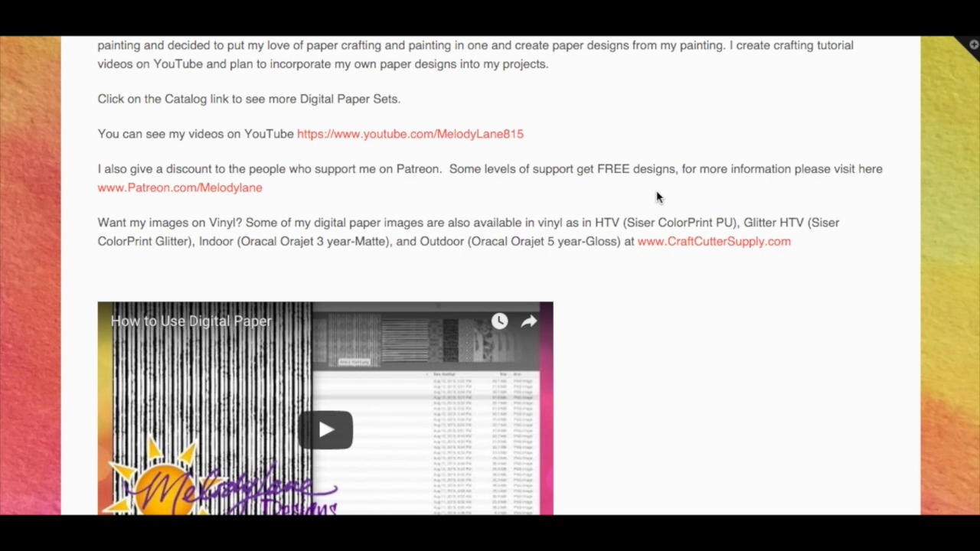
scroll(656, 197, up, 5)
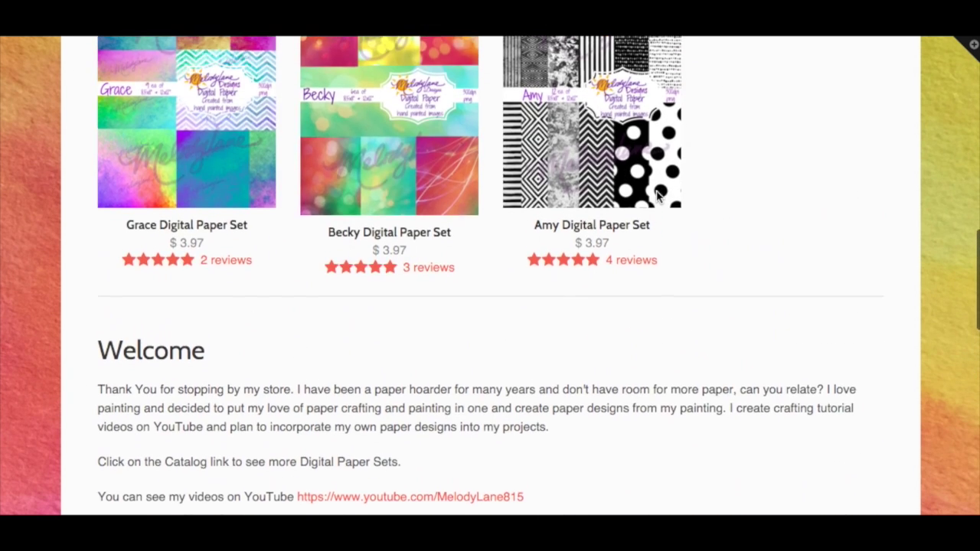
scroll(656, 196, up, 2)
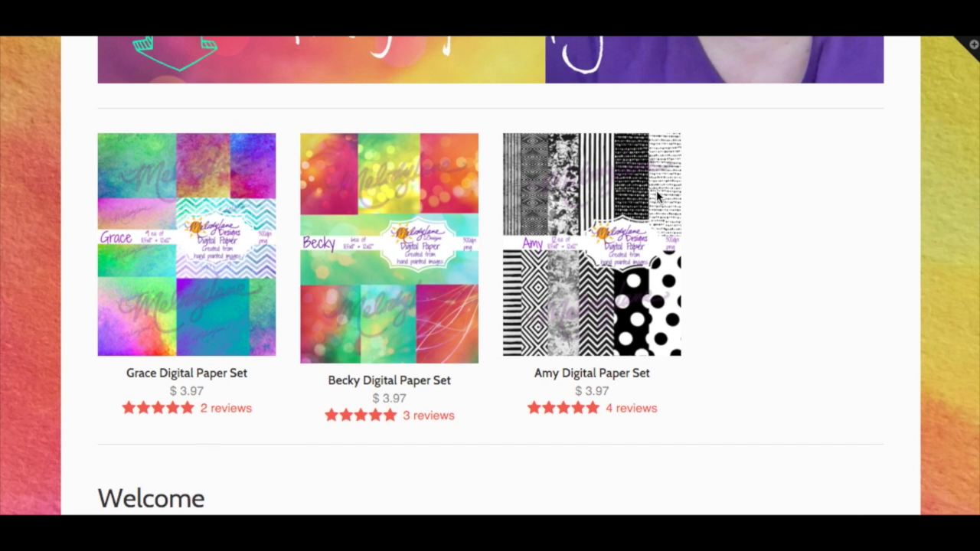
scroll(657, 197, up, 10)
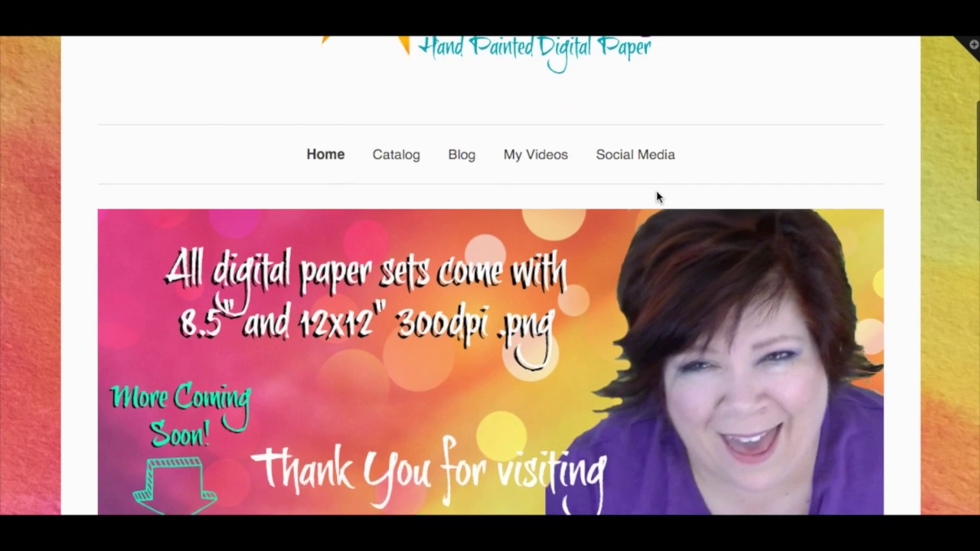
scroll(656, 196, down, 1)
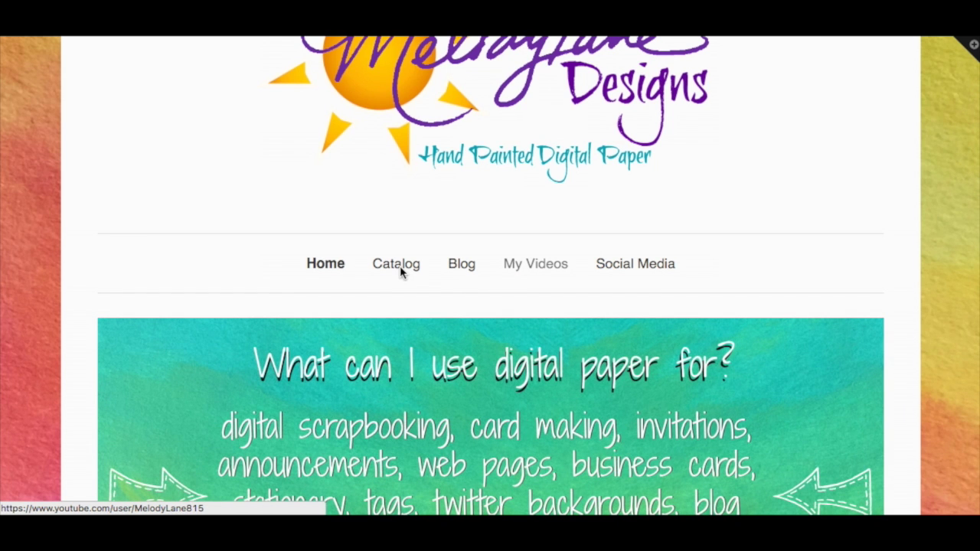
Open the shop's catalog and look through the digital paper sets as far as the Reminder Planner Stickers.
click(400, 266)
scroll(416, 248, down, 5)
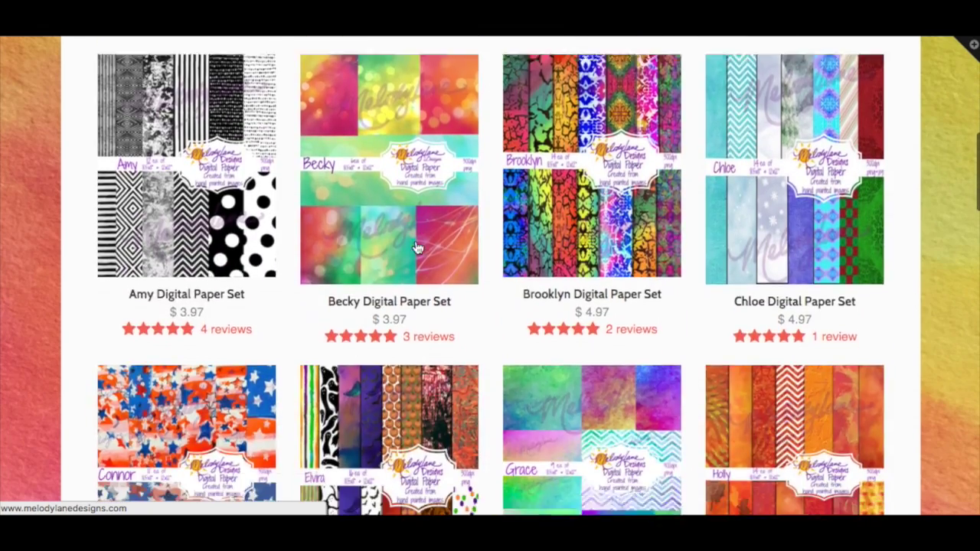
scroll(416, 247, down, 6)
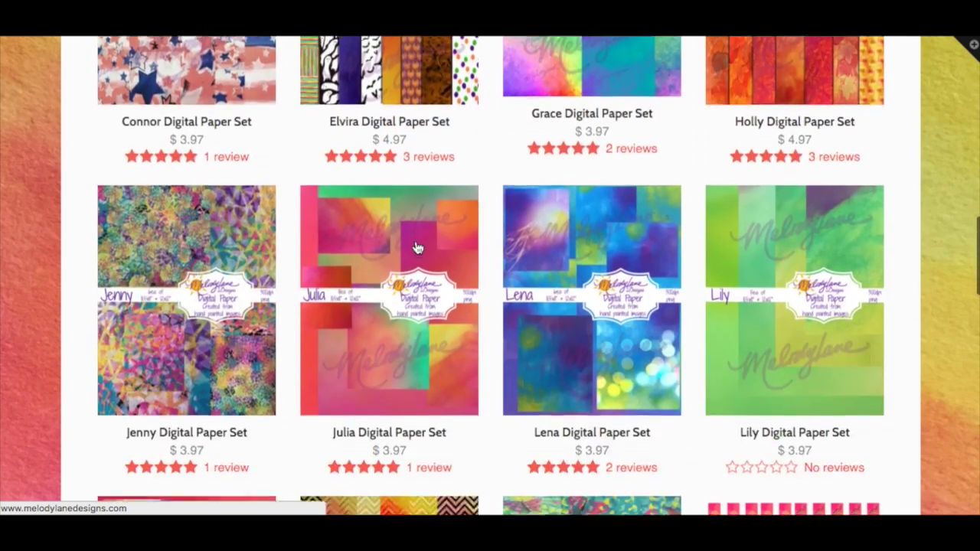
scroll(416, 248, down, 5)
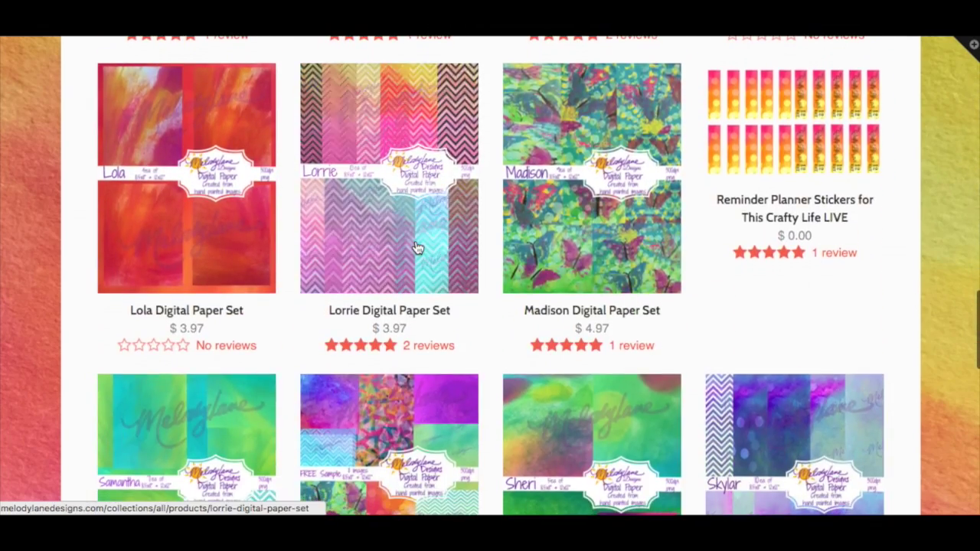
scroll(417, 248, up, 1)
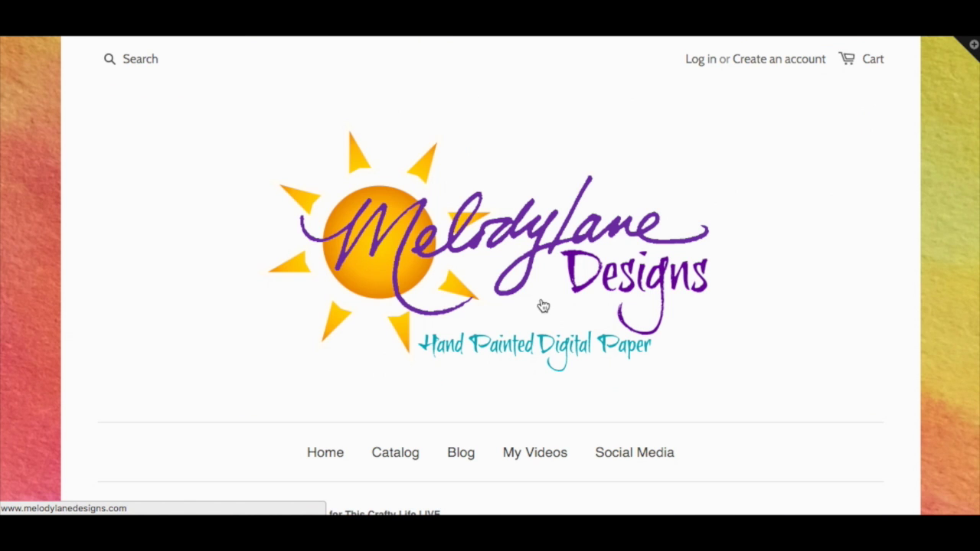
Read the Reminder Planner Stickers product page, including the set contents and the Design Space upload and sizing instructions.
scroll(543, 307, down, 10)
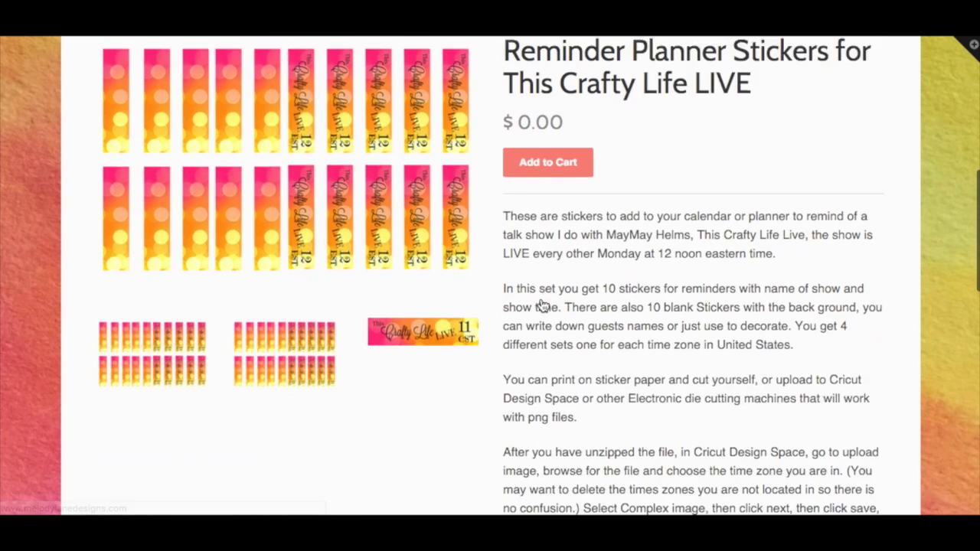
scroll(543, 307, up, 1)
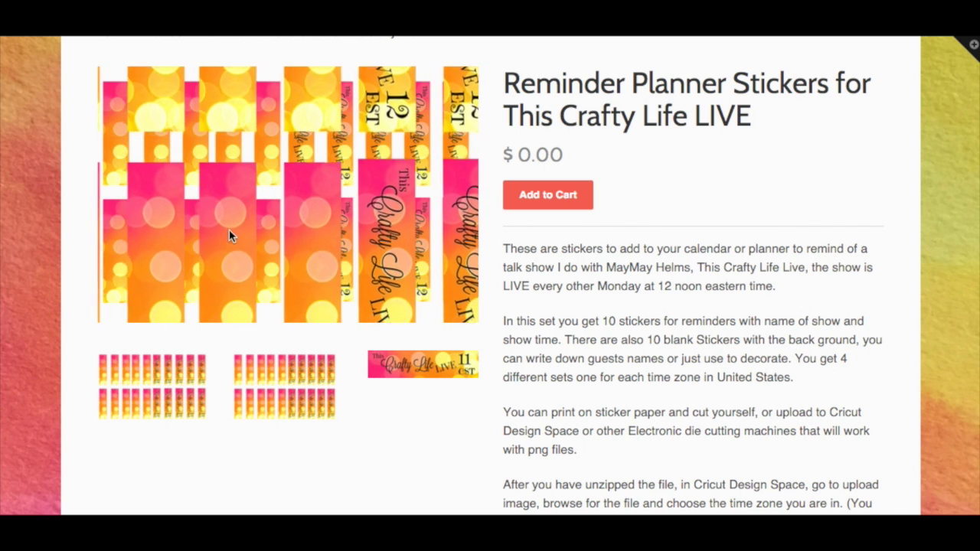
scroll(660, 288, down, 5)
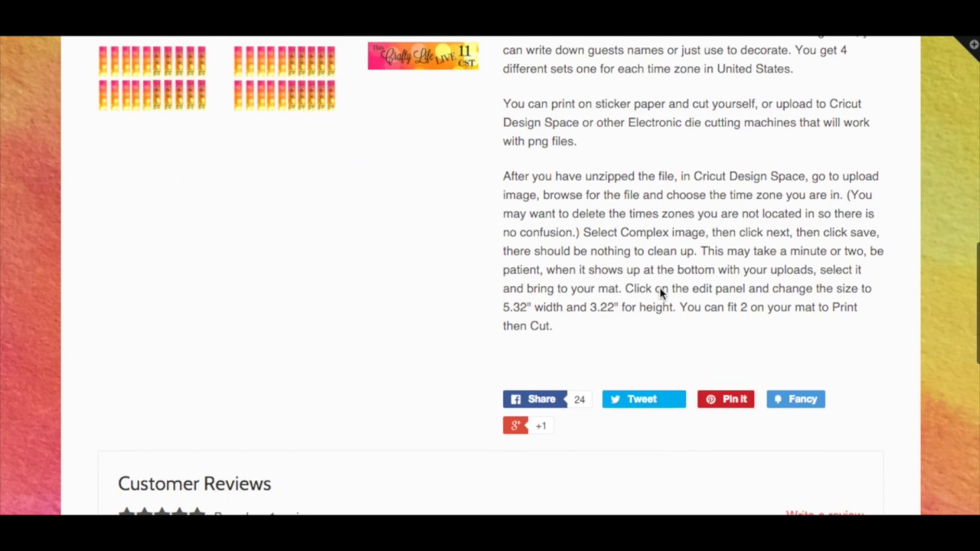
scroll(662, 291, down, 1)
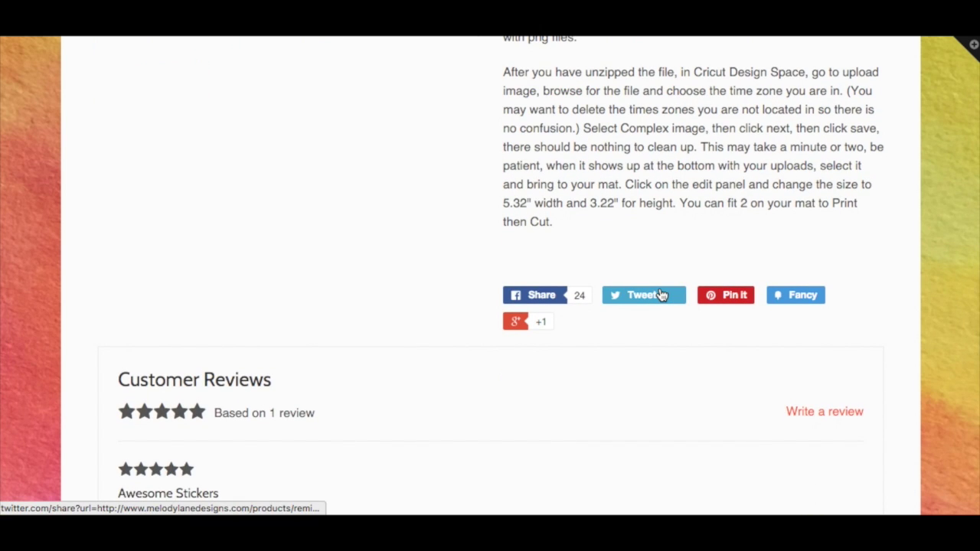
scroll(661, 295, up, 4)
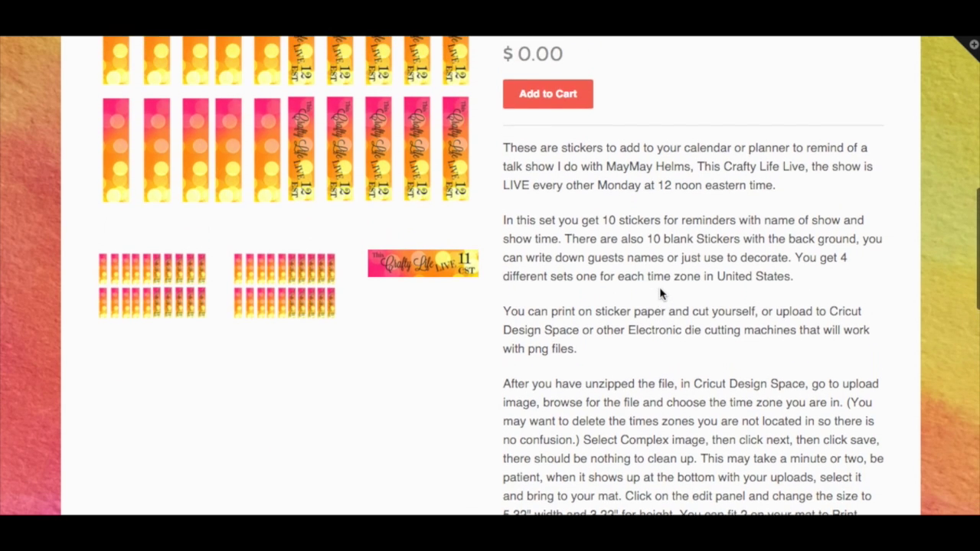
scroll(661, 294, up, 2)
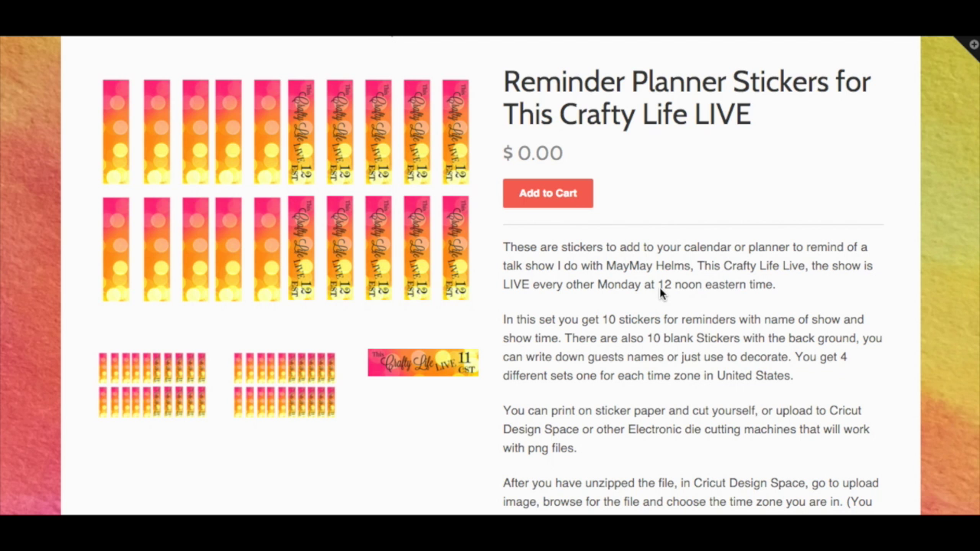
Return to the shop's product catalog and open the Chloe Digital Paper Set.
scroll(660, 294, up, 5)
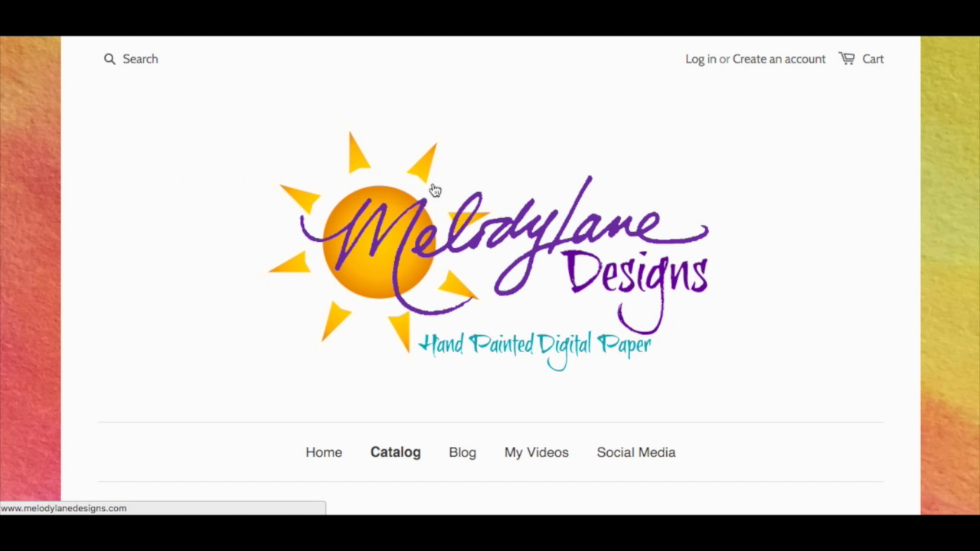
click(444, 199)
scroll(441, 199, down, 7)
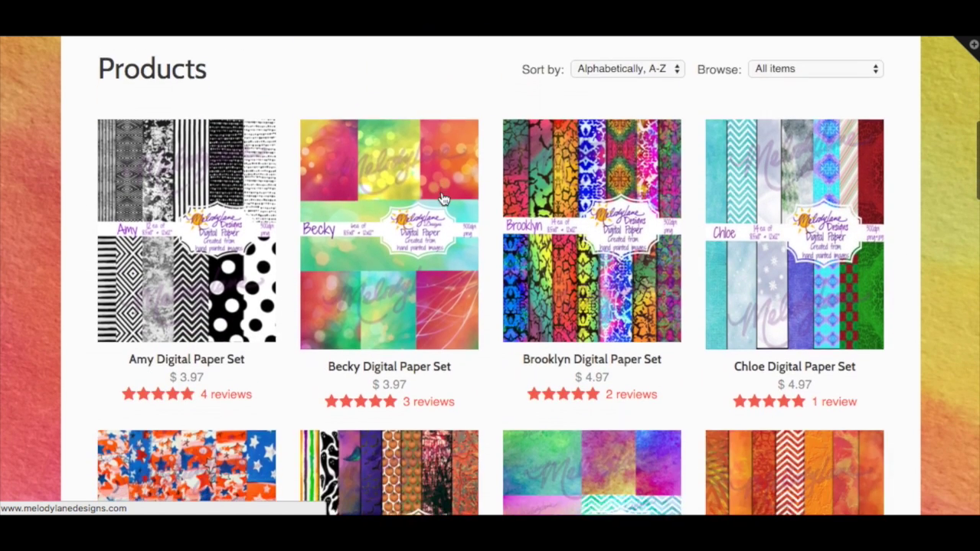
scroll(583, 291, down, 7)
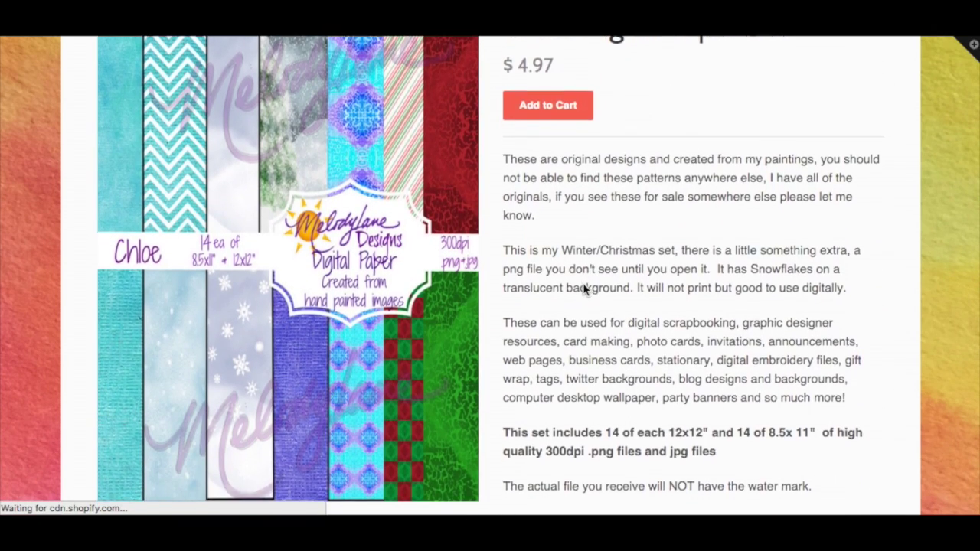
Examine the Chloe Digital Paper Set page, including its preview images, file contents and buyer terms.
scroll(583, 283, down, 4)
scroll(583, 289, down, 8)
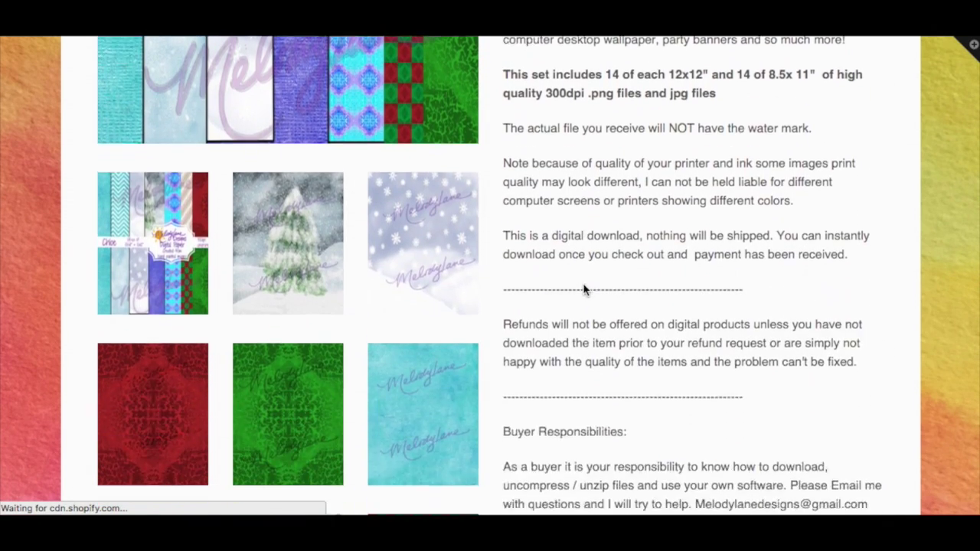
scroll(583, 290, down, 2)
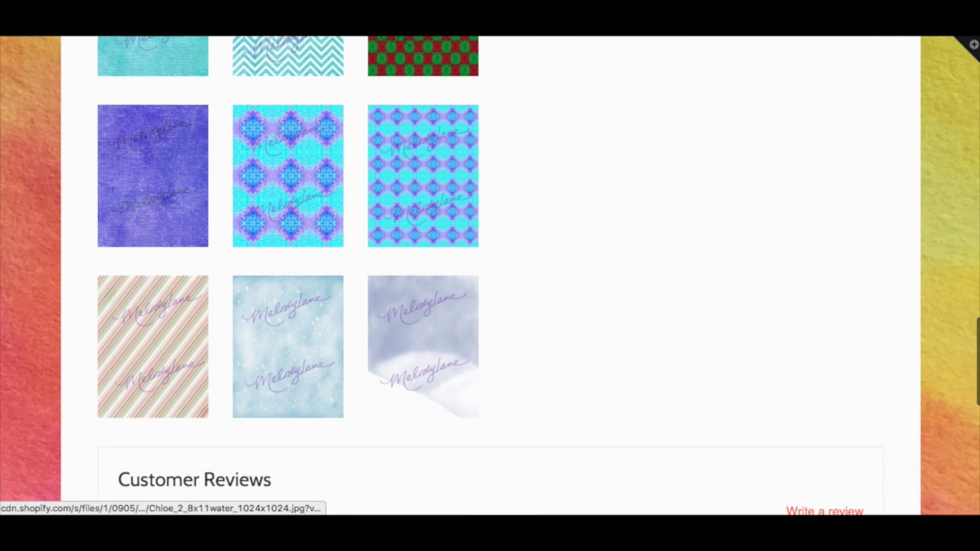
scroll(617, 216, up, 4)
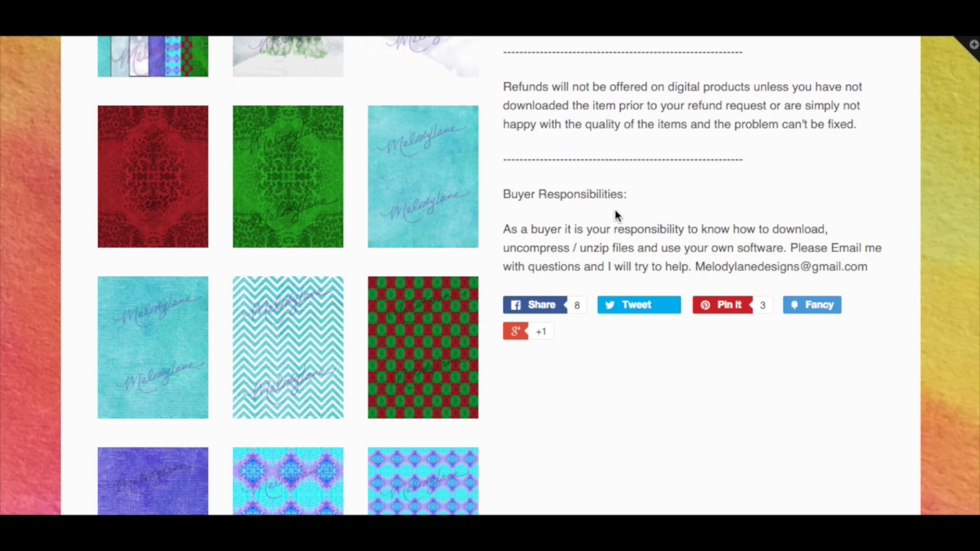
scroll(616, 216, up, 4)
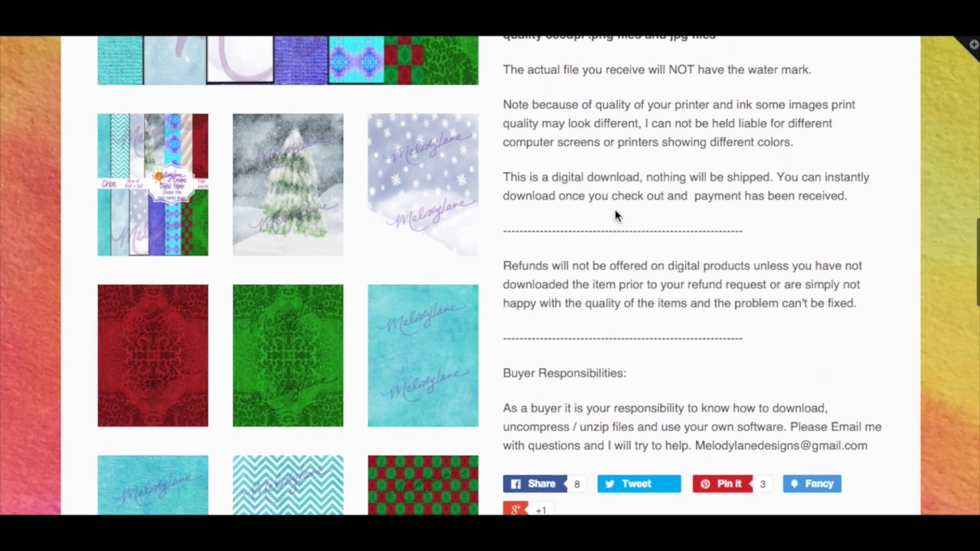
scroll(616, 216, up, 1)
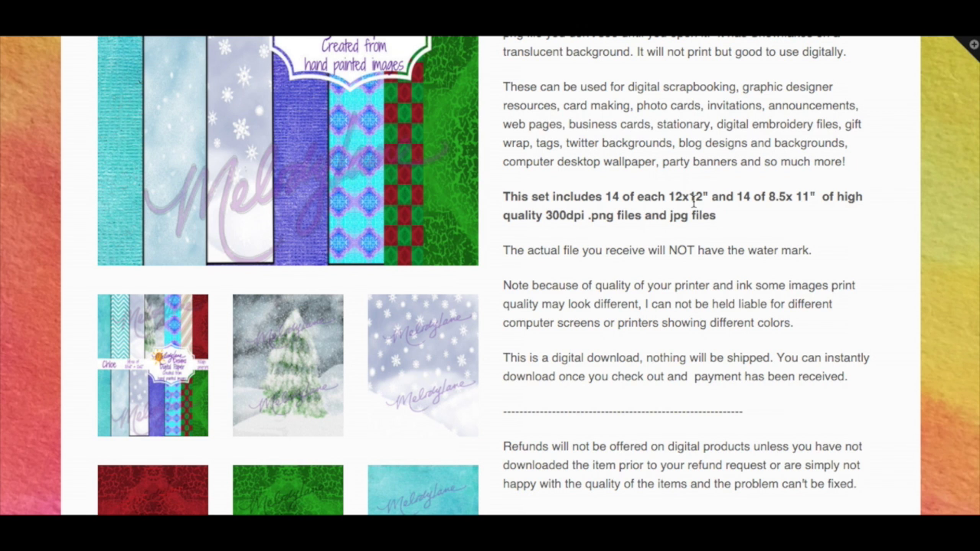
scroll(694, 200, up, 3)
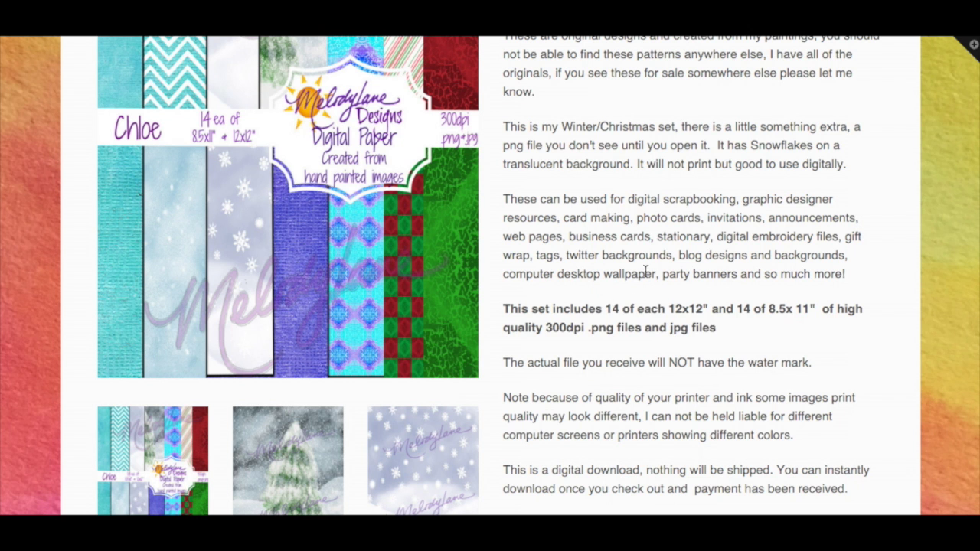
Enlarge the Chloe set's snowy tree preview and read the Winter/Christmas set description beside it.
scroll(645, 272, down, 4)
click(303, 324)
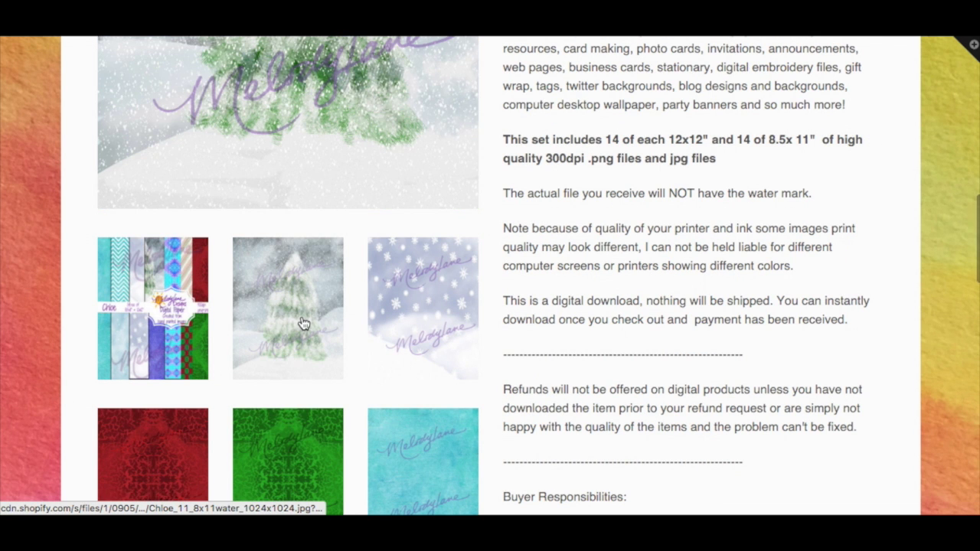
scroll(601, 219, up, 8)
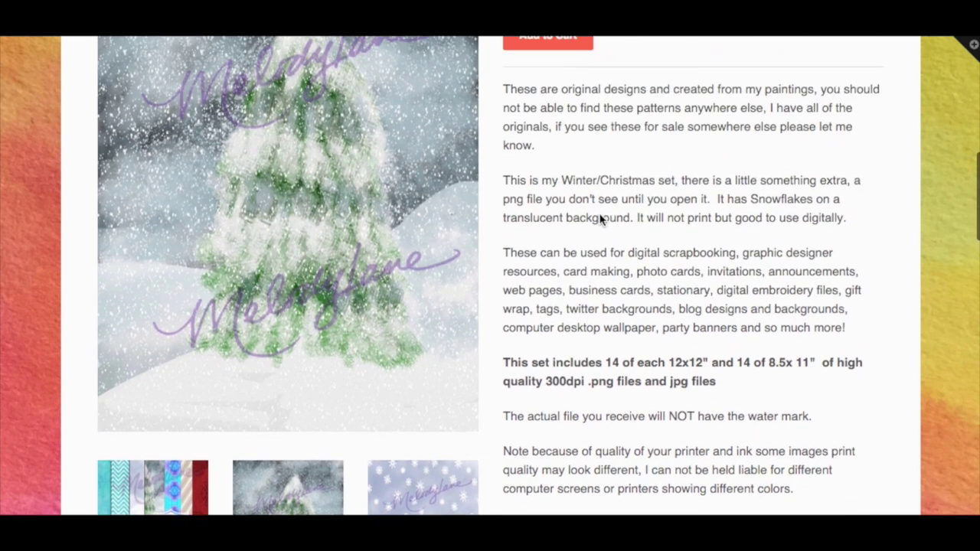
scroll(601, 220, down, 2)
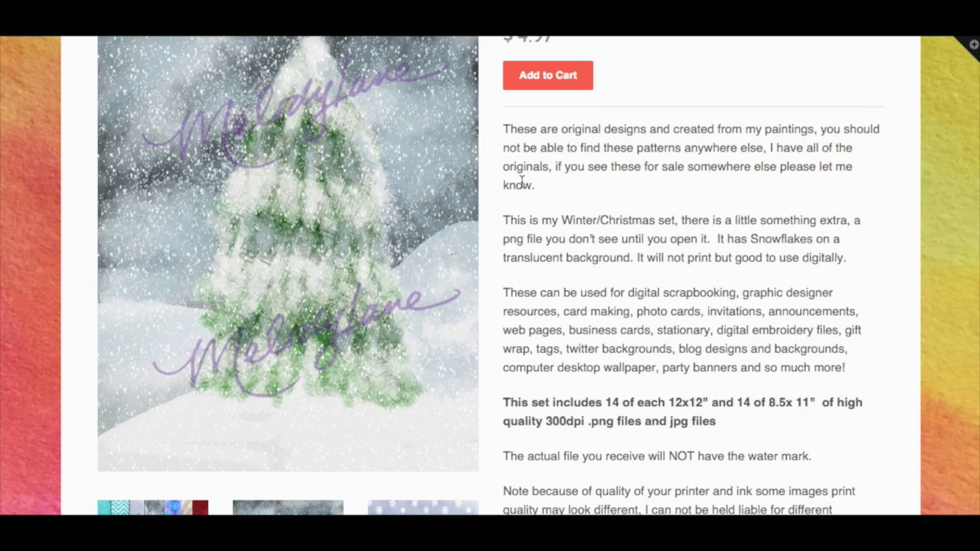
scroll(546, 205, up, 1)
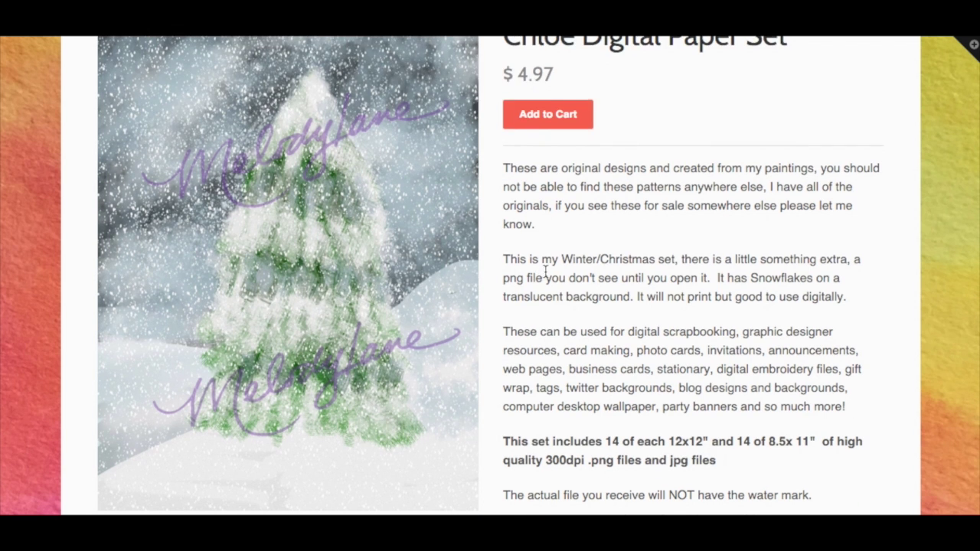
scroll(429, 168, up, 4)
Return to the product catalog and look through the digital paper sets as far as the Madison set.
click(392, 135)
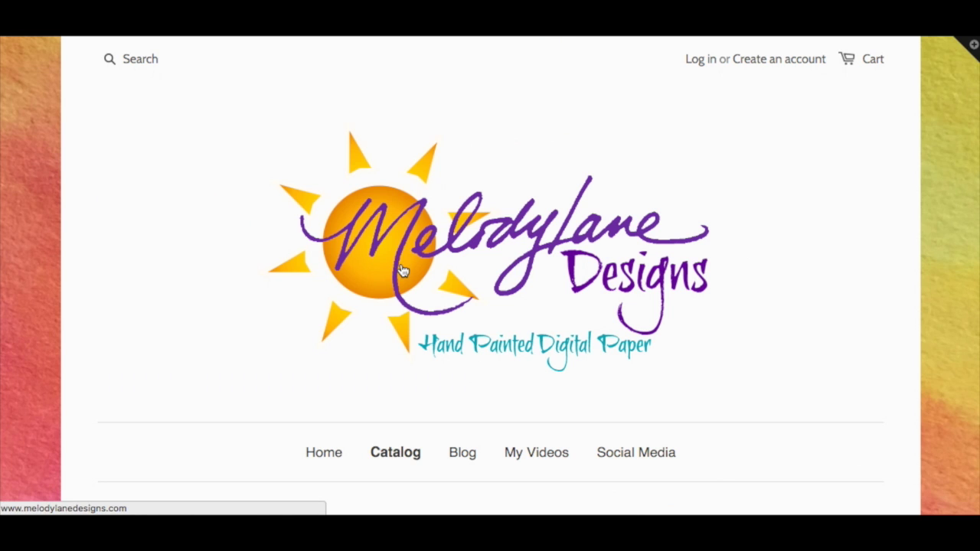
scroll(403, 270, down, 5)
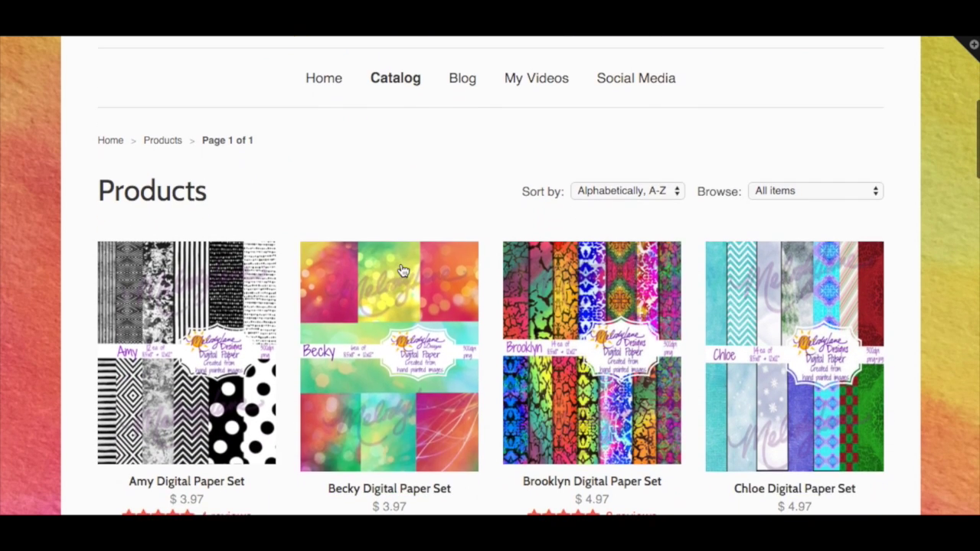
scroll(404, 270, down, 1)
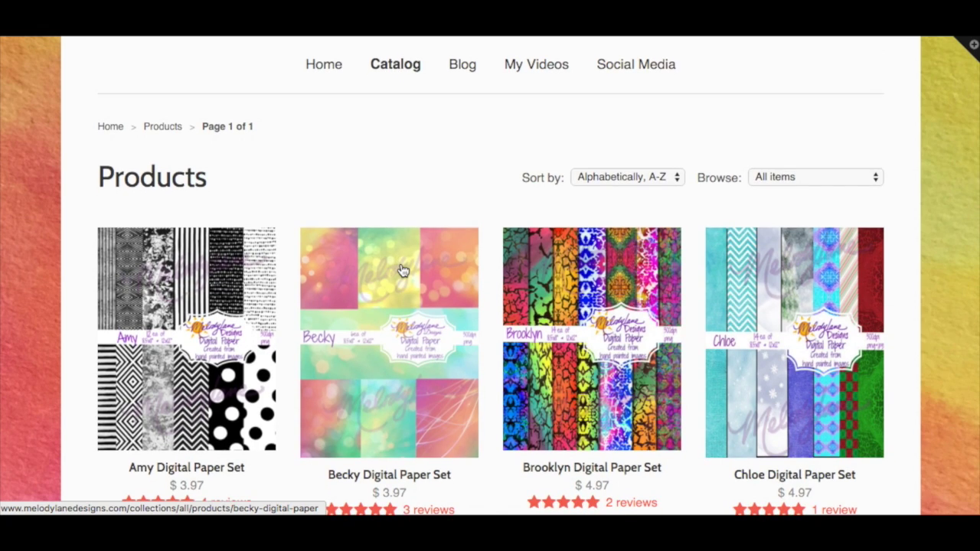
scroll(403, 270, down, 4)
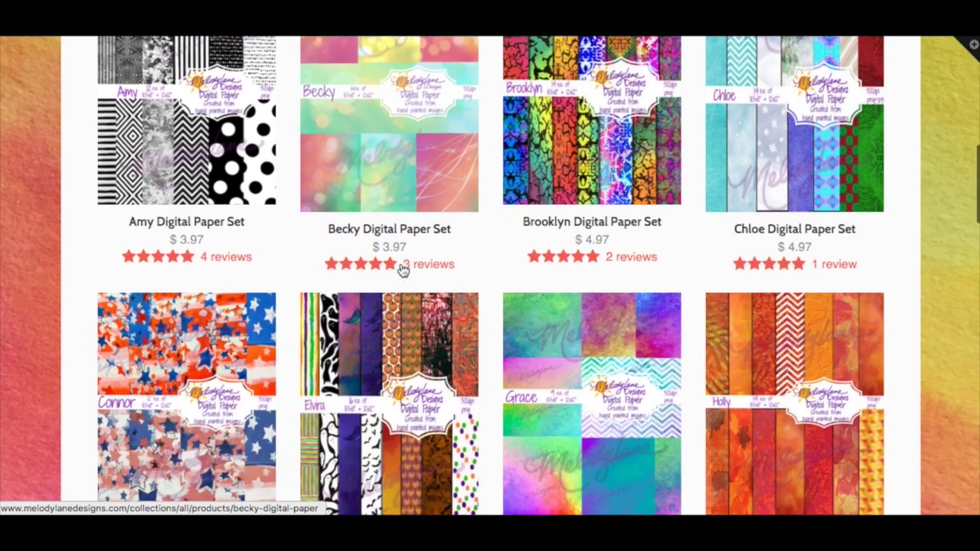
scroll(404, 271, down, 10)
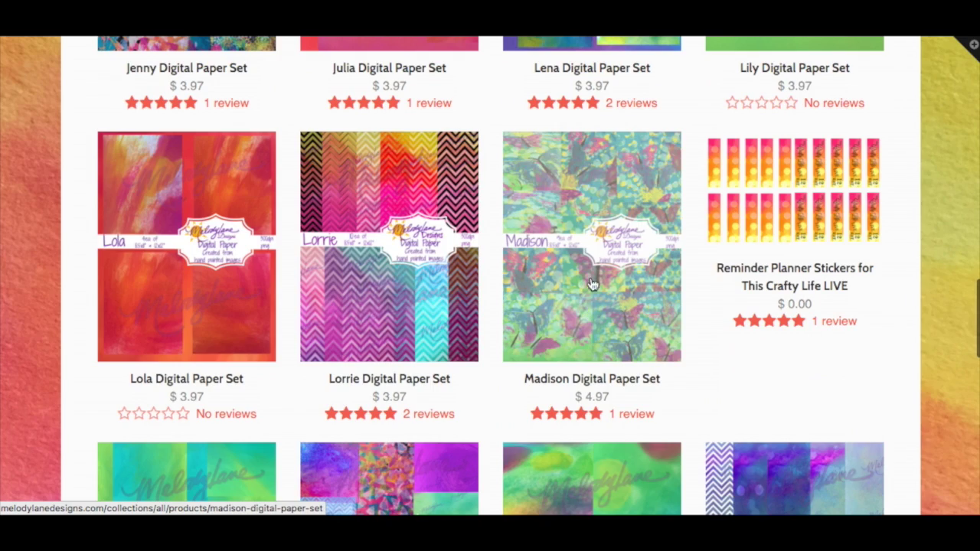
Open the Madison Digital Paper Set and look over its butterfly preview images and description.
click(592, 271)
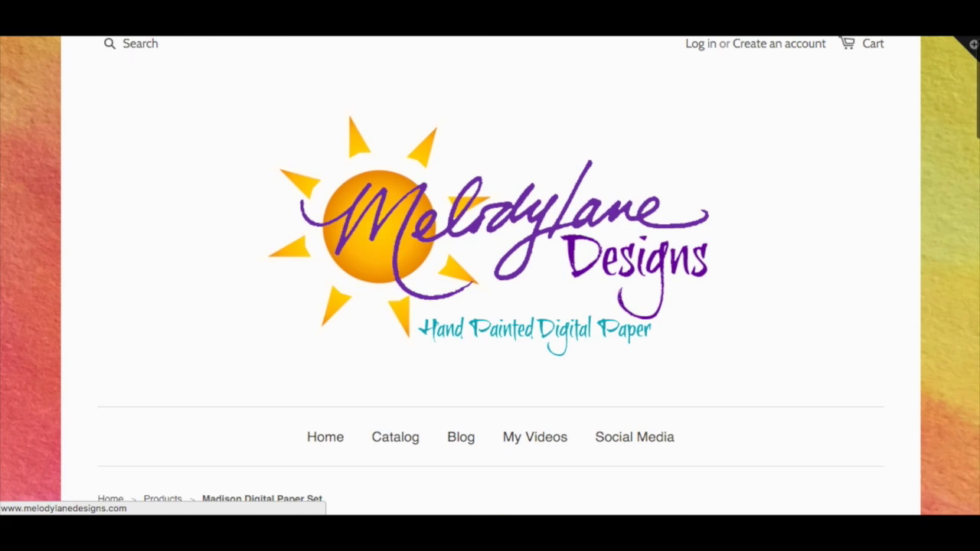
scroll(222, 218, down, 12)
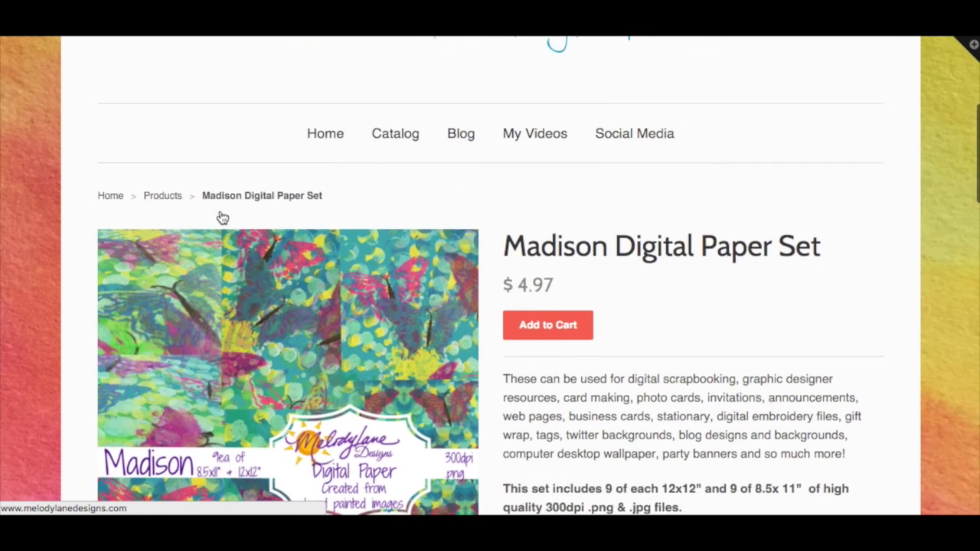
scroll(223, 218, down, 5)
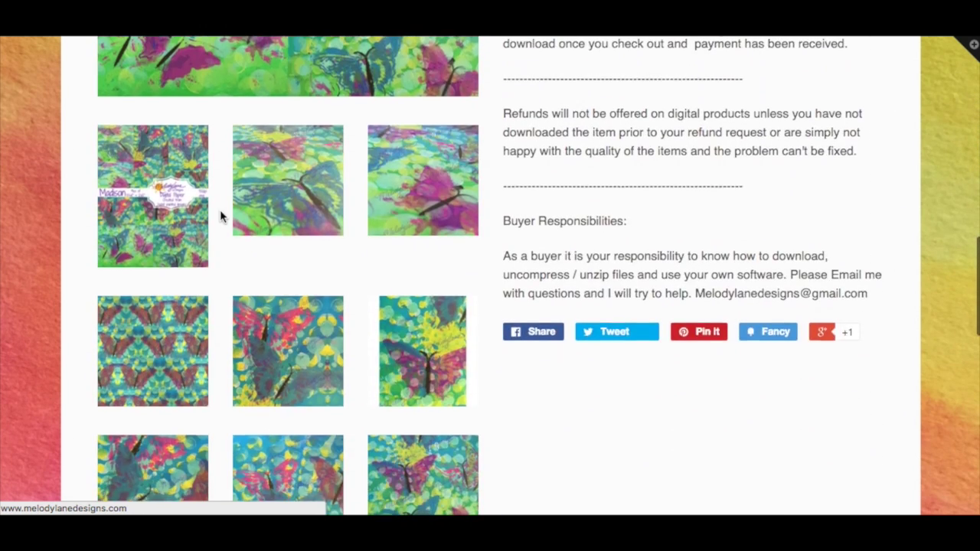
scroll(220, 217, up, 10)
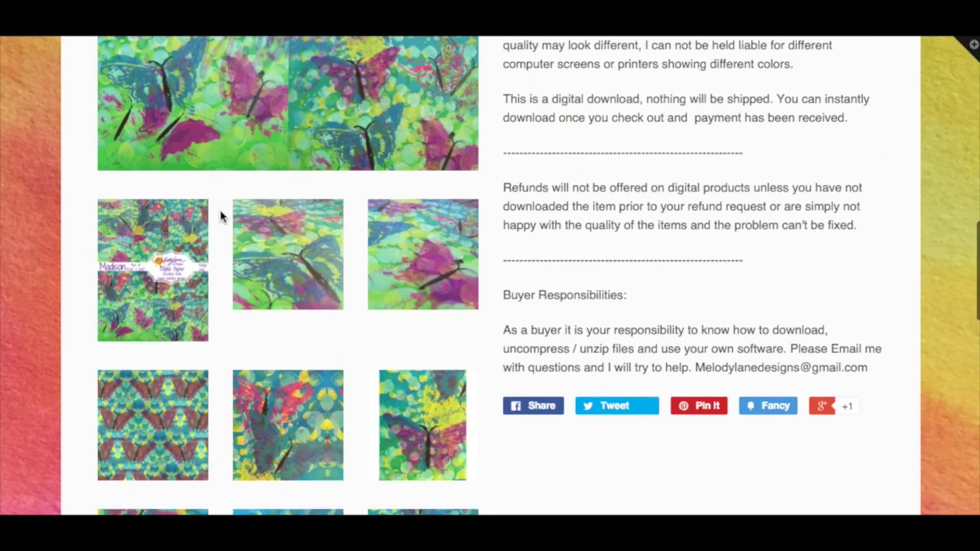
scroll(223, 218, up, 4)
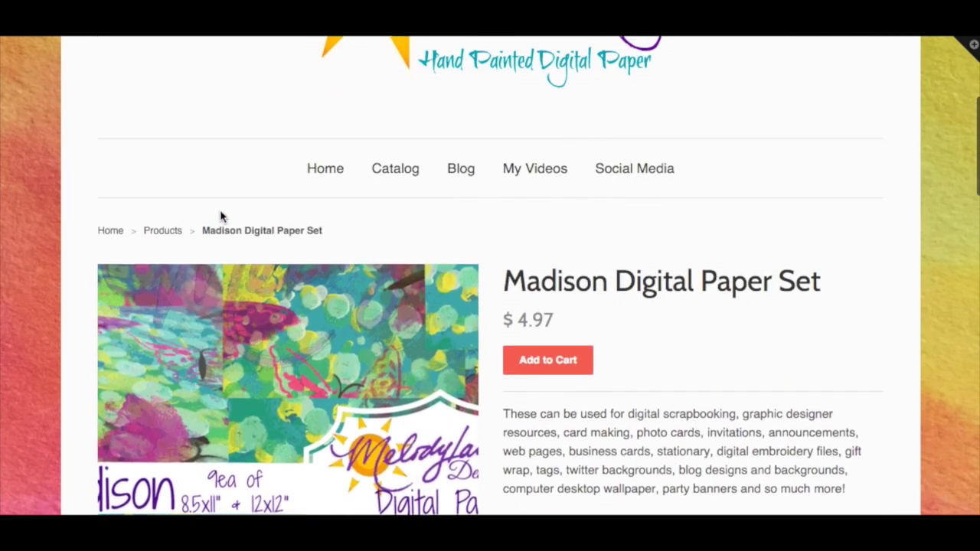
Go back to the catalog, open the Zoey Digital Paper Set and view its cover image and description.
key(alt+Left)
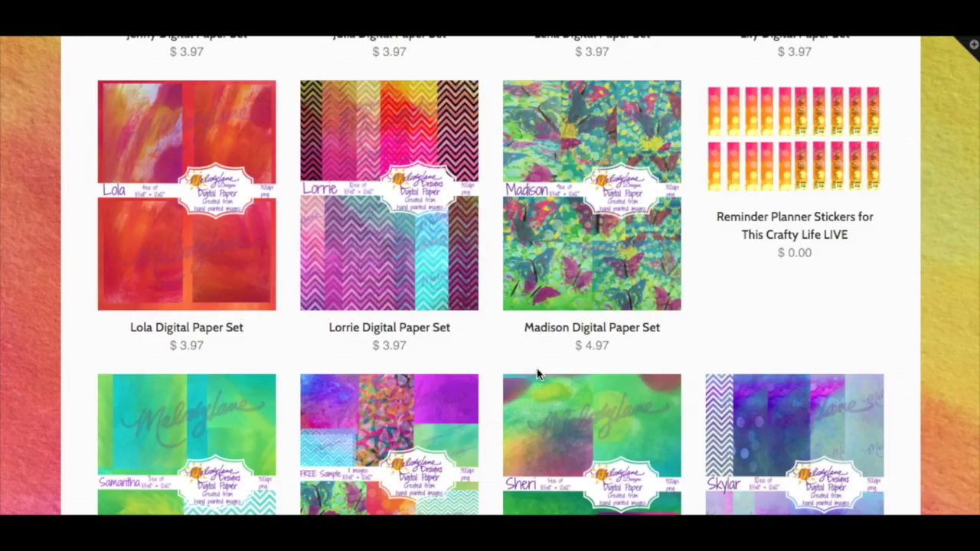
scroll(536, 372, down, 5)
scroll(516, 375, down, 2)
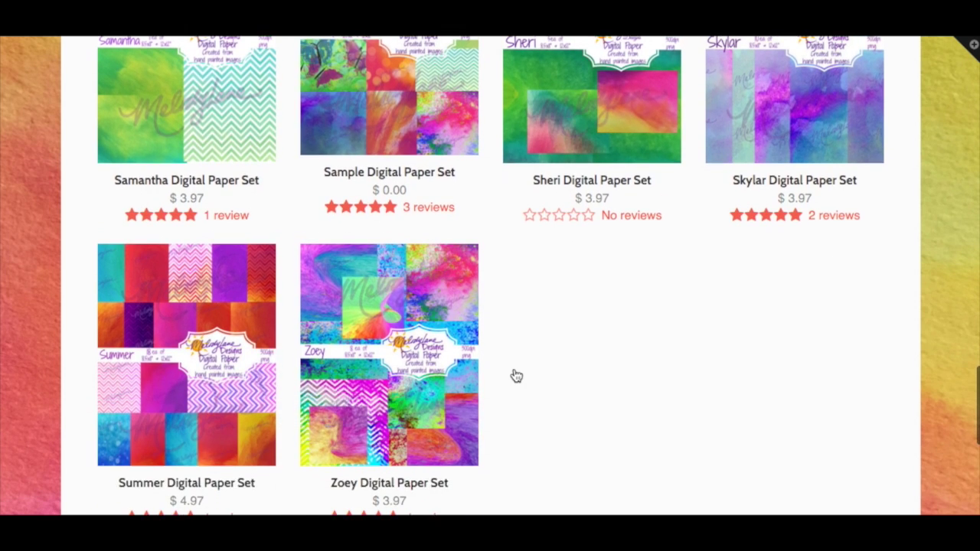
click(471, 373)
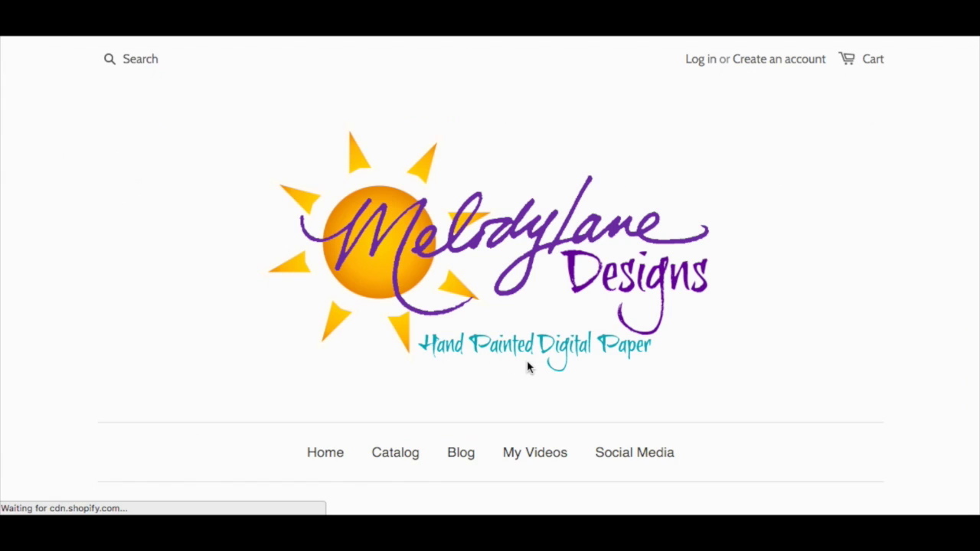
scroll(528, 368, down, 6)
scroll(527, 368, down, 2)
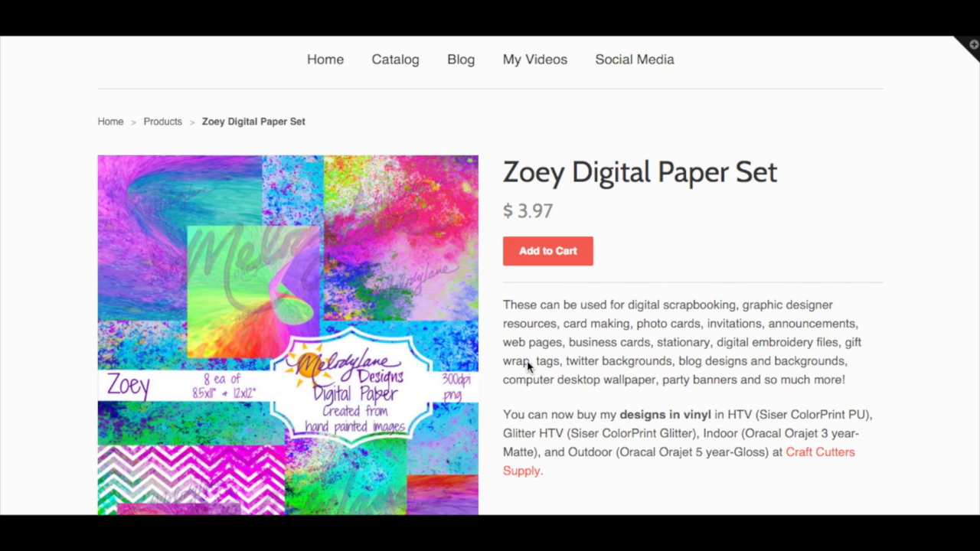
scroll(527, 367, down, 4)
Go back and open the free Sample Digital Paper Set, examining its preview images, included files and terms.
key(super+bracketleft)
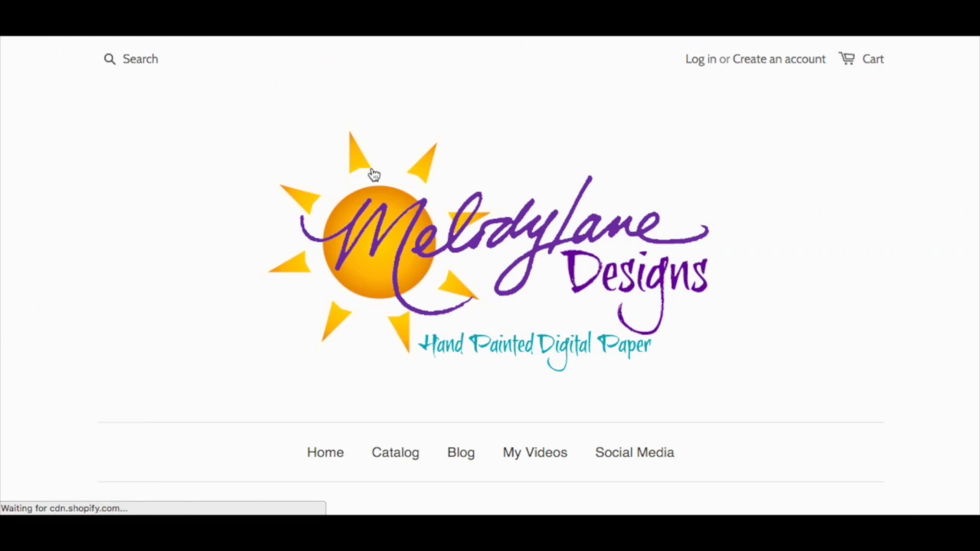
scroll(387, 312, down, 10)
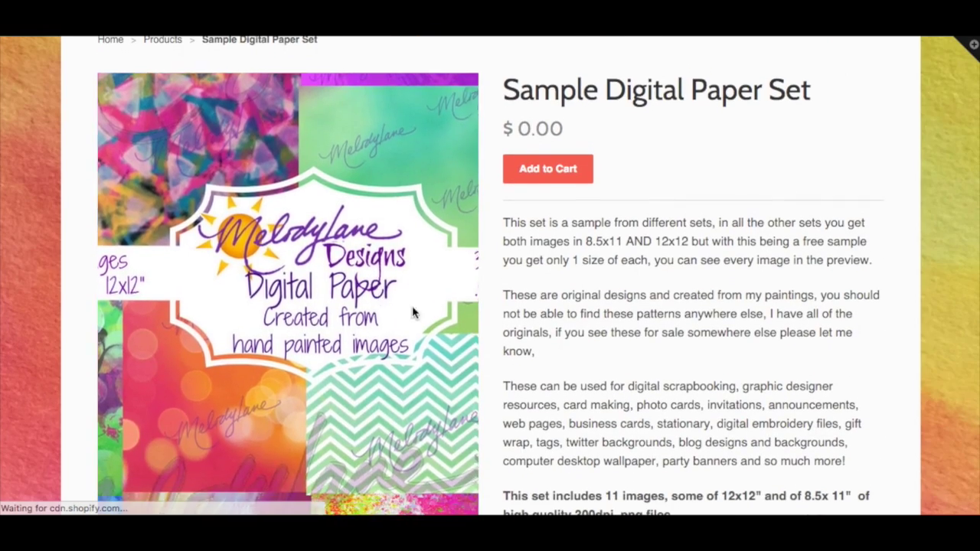
scroll(605, 331, down, 2)
scroll(605, 330, down, 8)
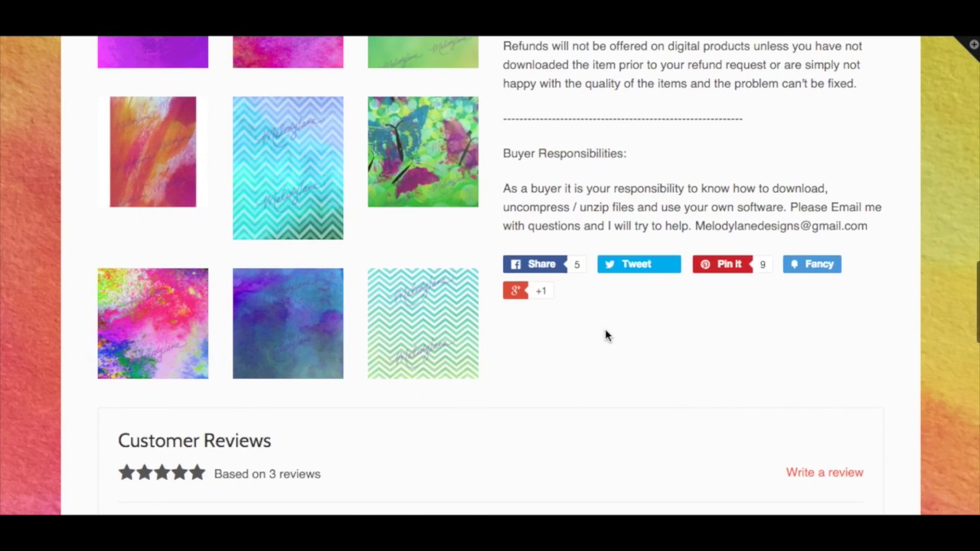
scroll(605, 335, up, 3)
scroll(605, 335, up, 3)
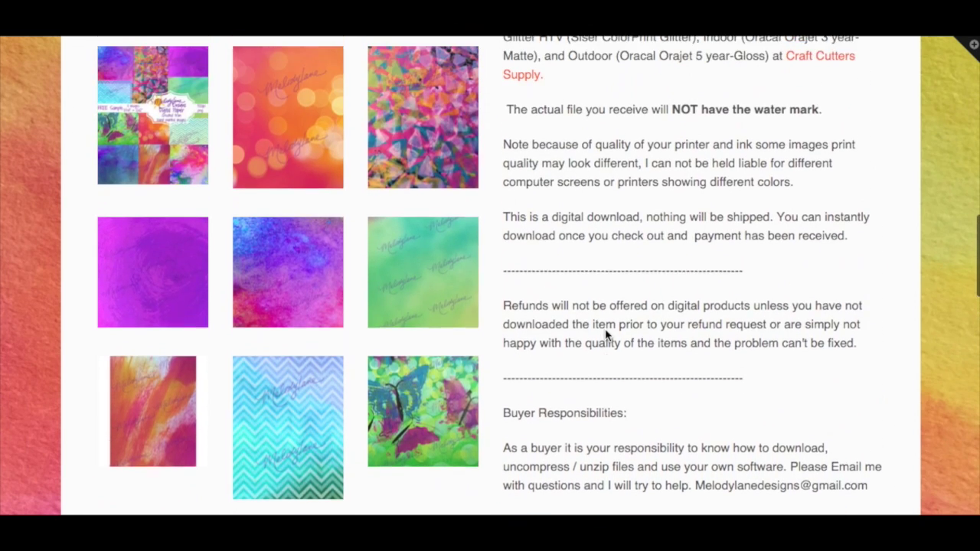
scroll(605, 334, up, 3)
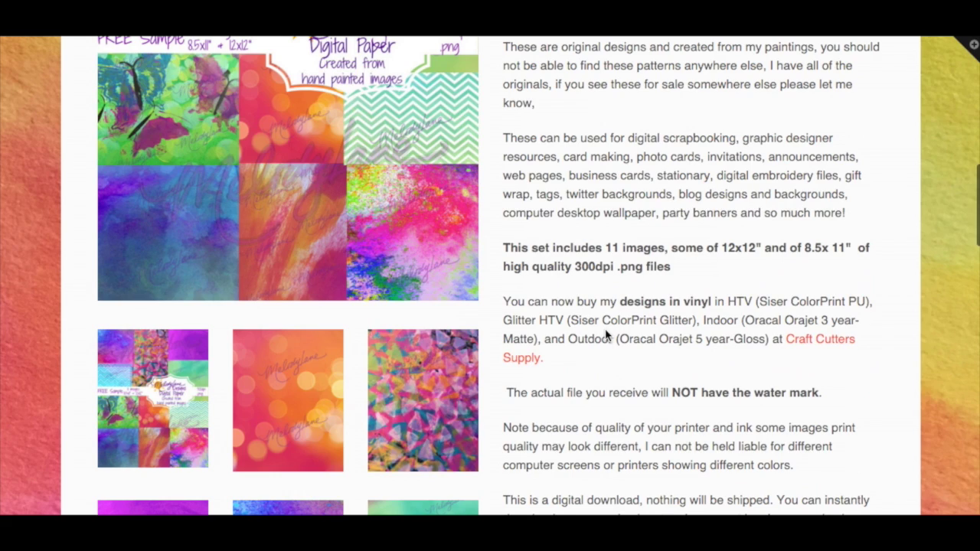
scroll(605, 334, down, 3)
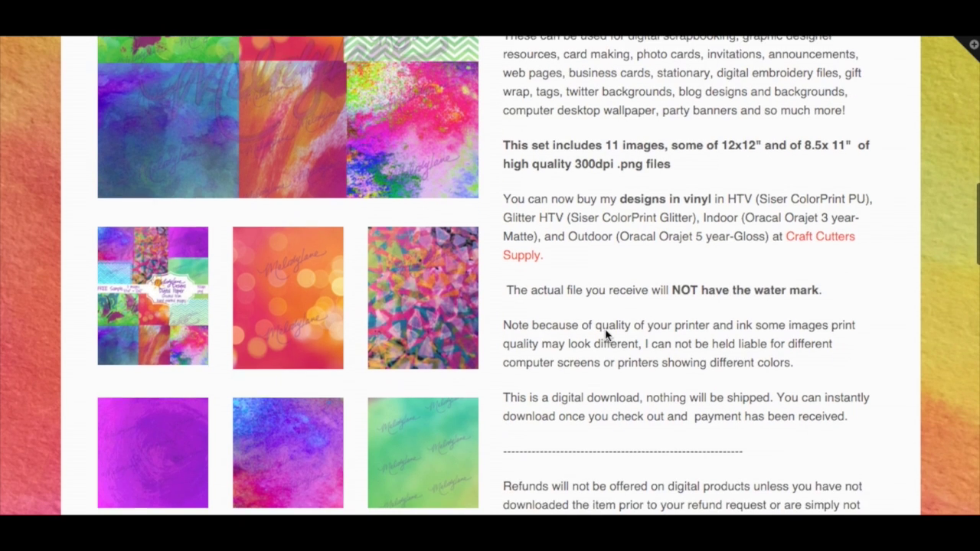
scroll(605, 333, down, 4)
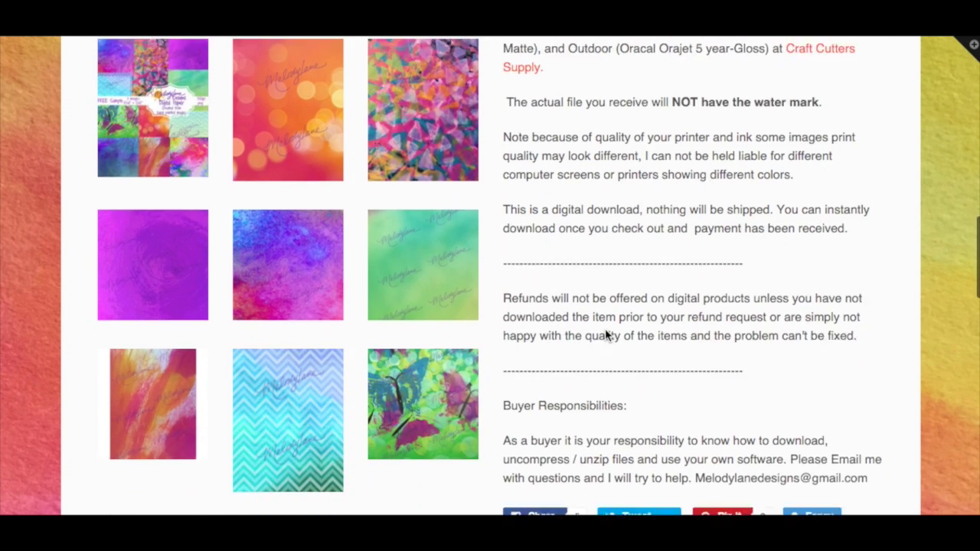
scroll(605, 331, down, 2)
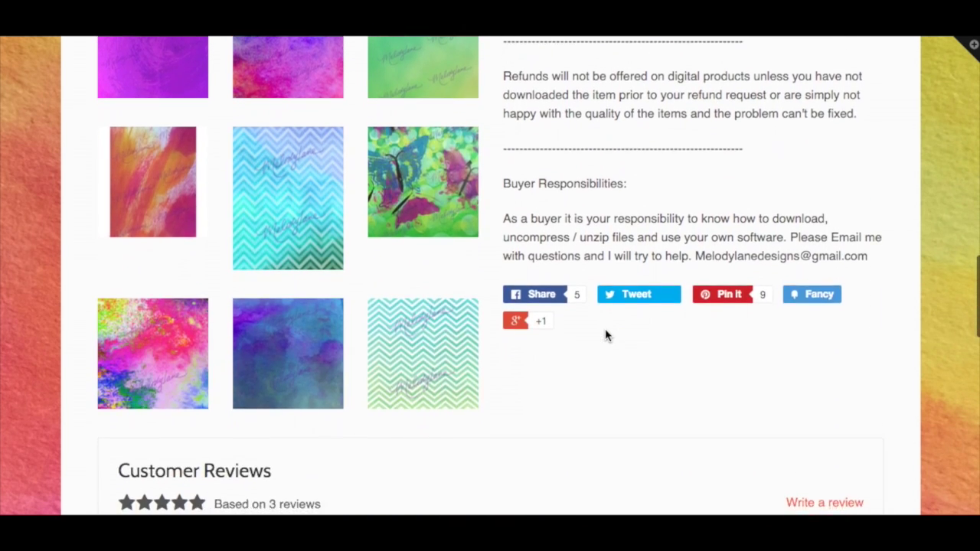
Add the free Sample Digital Paper Set to the cart and open the cart to review the order.
scroll(605, 334, up, 10)
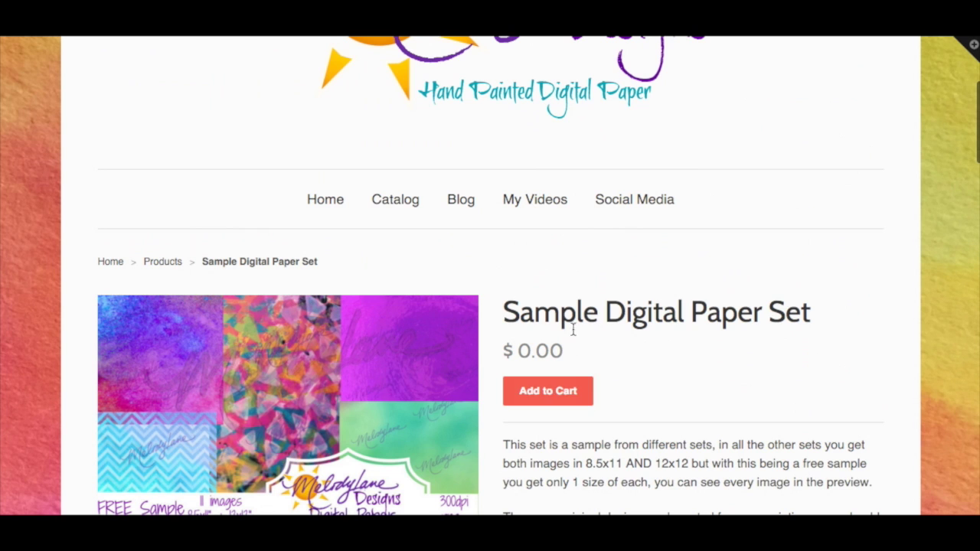
click(551, 392)
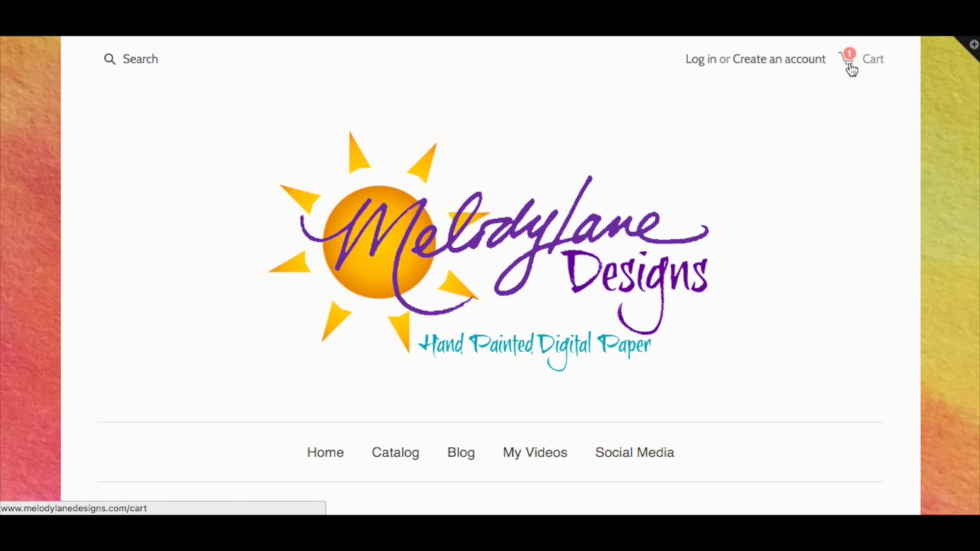
click(851, 67)
scroll(721, 210, down, 5)
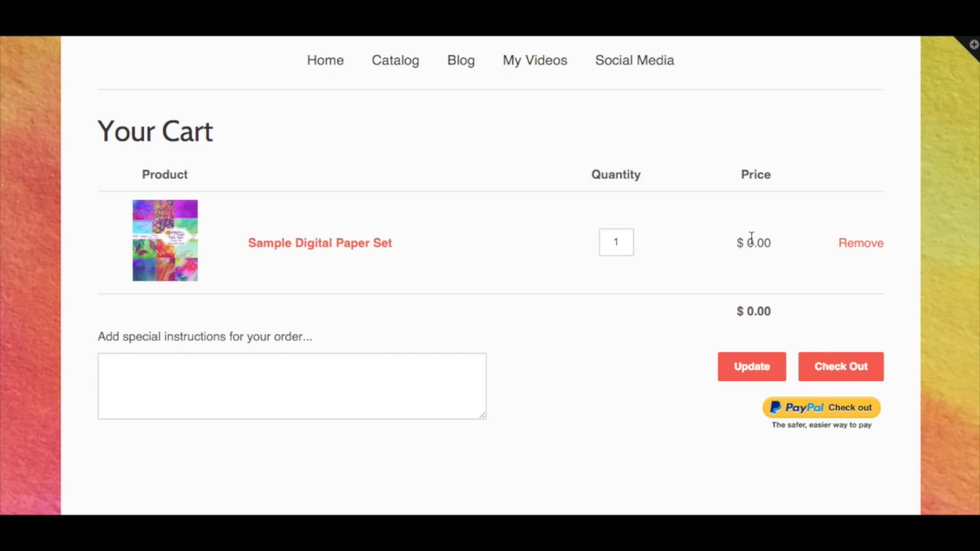
Return to the product catalog, look over the first row of digital paper sets and go back up to the shop header.
scroll(751, 238, up, 1)
scroll(755, 251, down, 1)
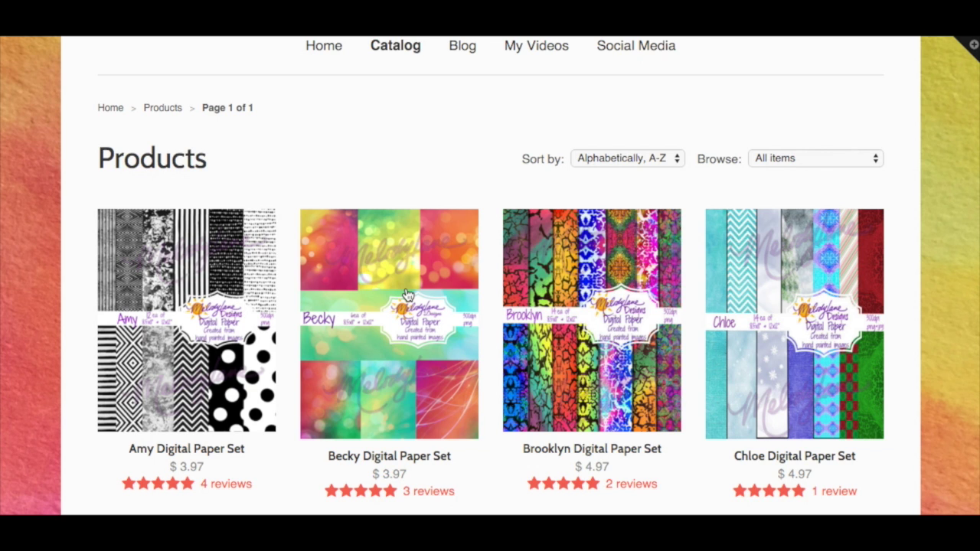
scroll(407, 296, down, 1)
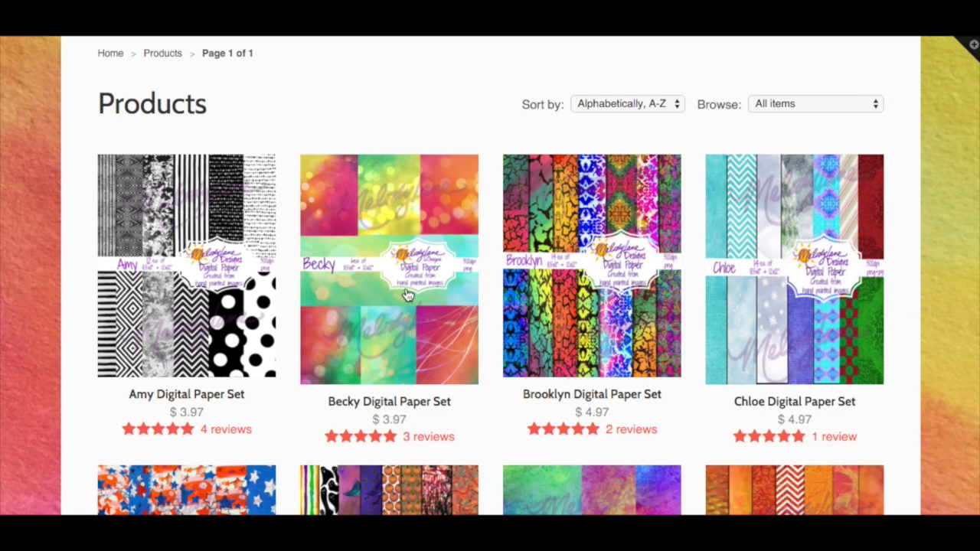
scroll(702, 226, up, 8)
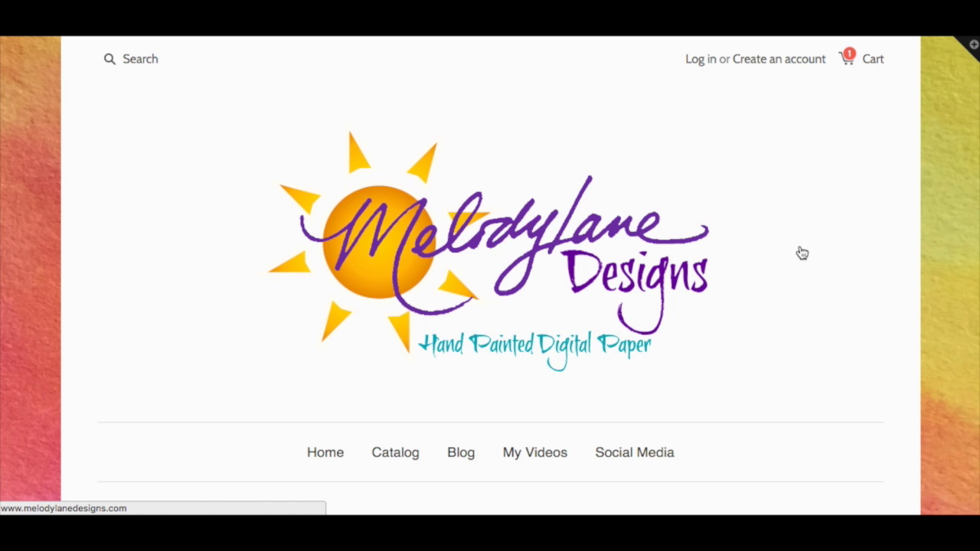
scroll(802, 254, down, 1)
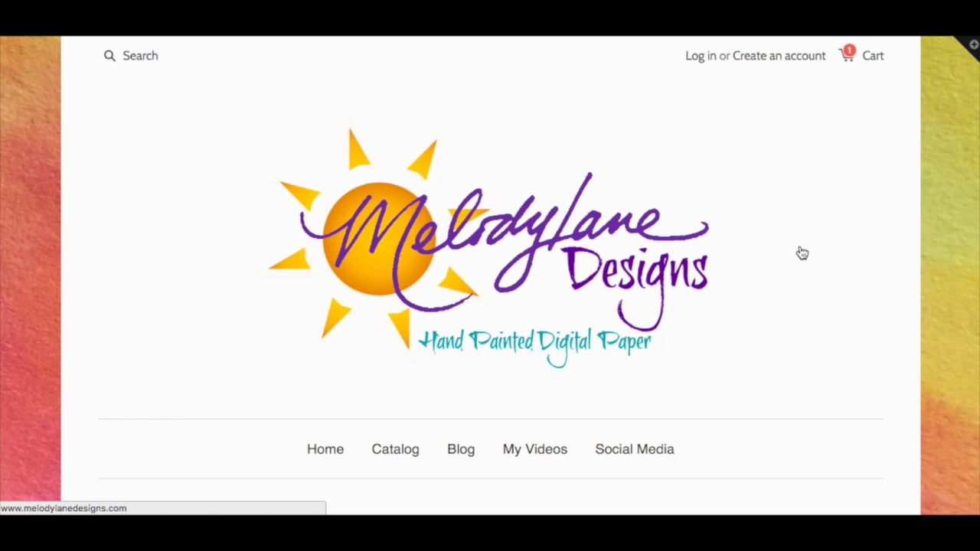